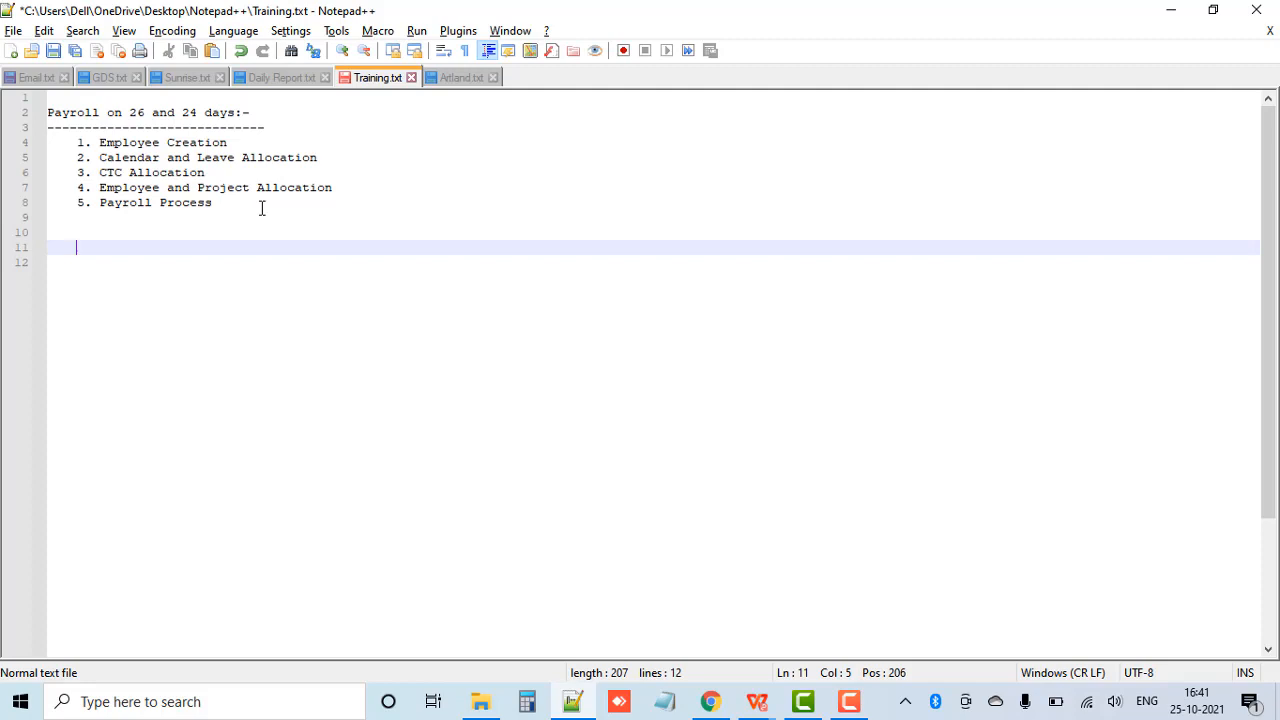
Step: Below the payroll list, add the underlined heading "Method 1 :-" with "Jan-2021" on the line beneath it
key("Return")
type("Method 1 :- -------------")
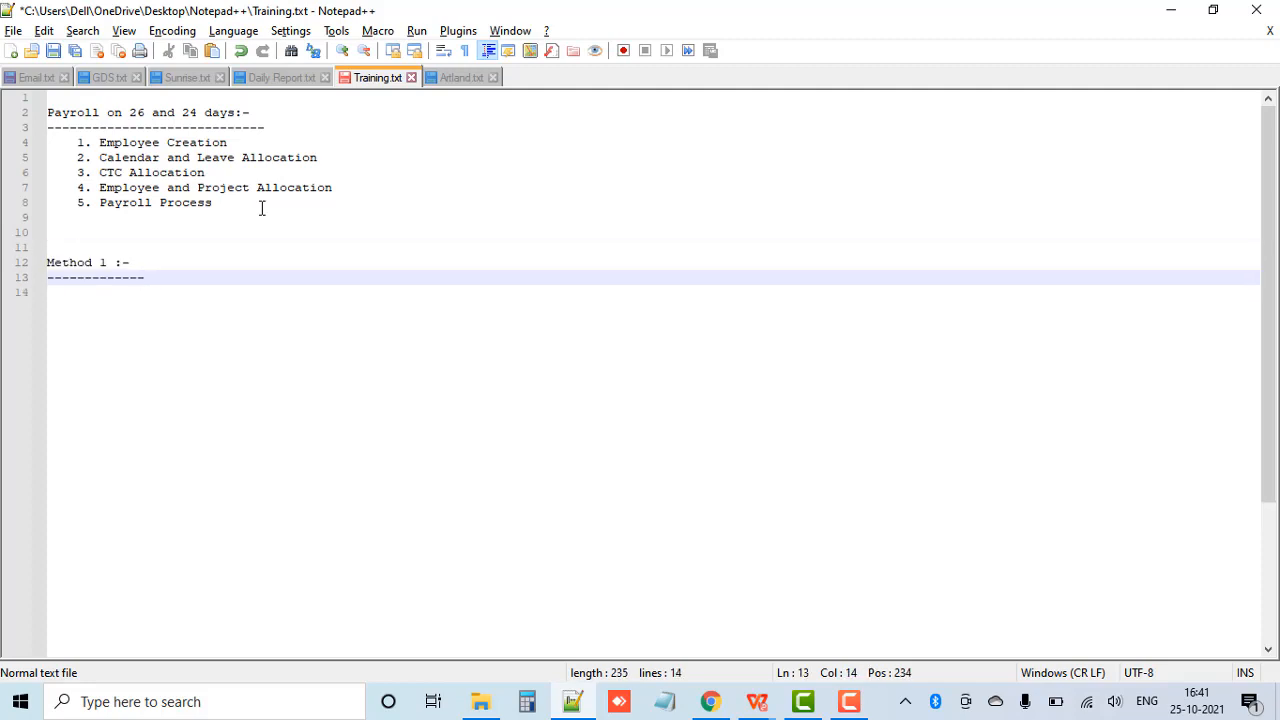
key("Return")
type("Jan-2021")
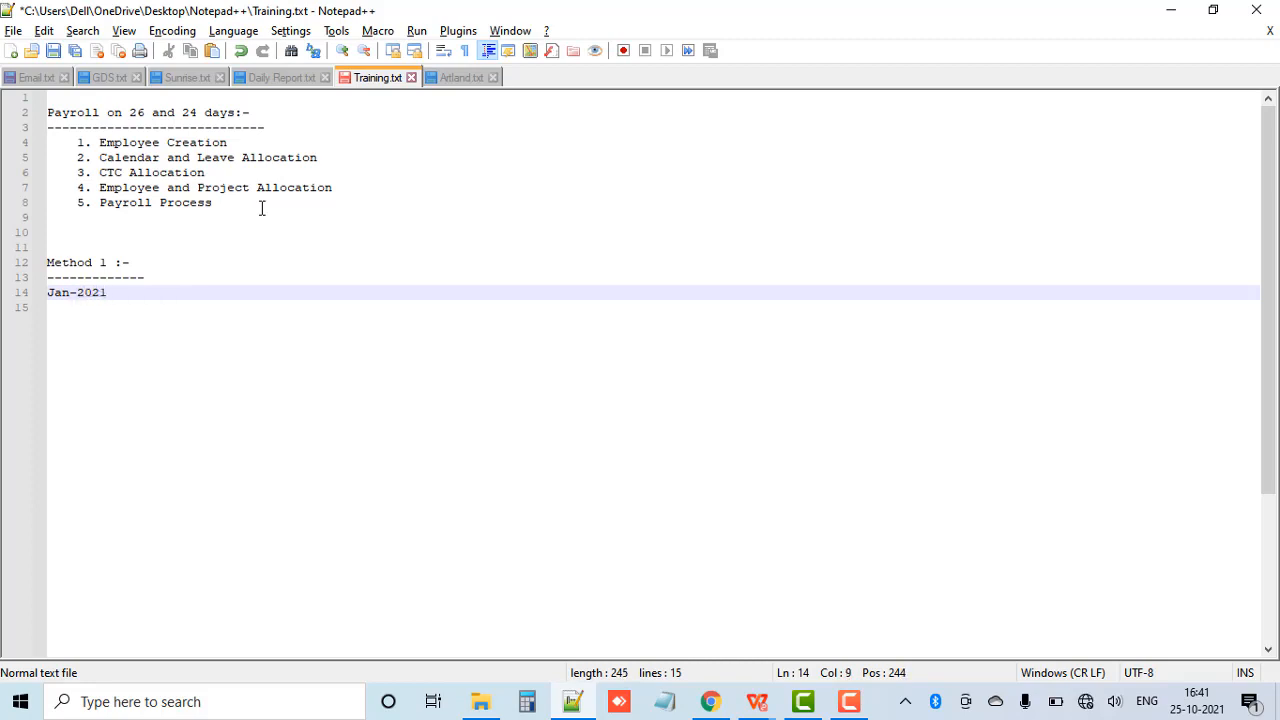
Step: Under Jan-2021, add the lines "-> Total No.of days = 31" and "-> Payroll :- 31"
key("Return")
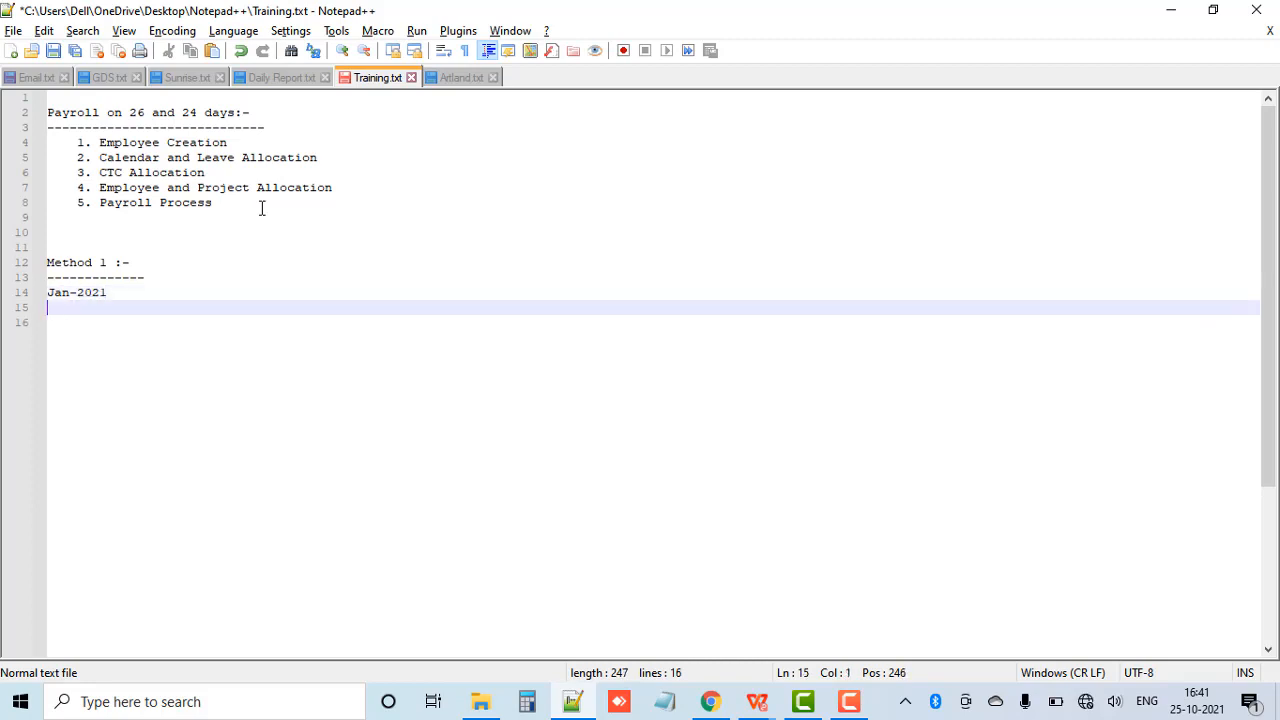
type("-> Total No.of days = ")
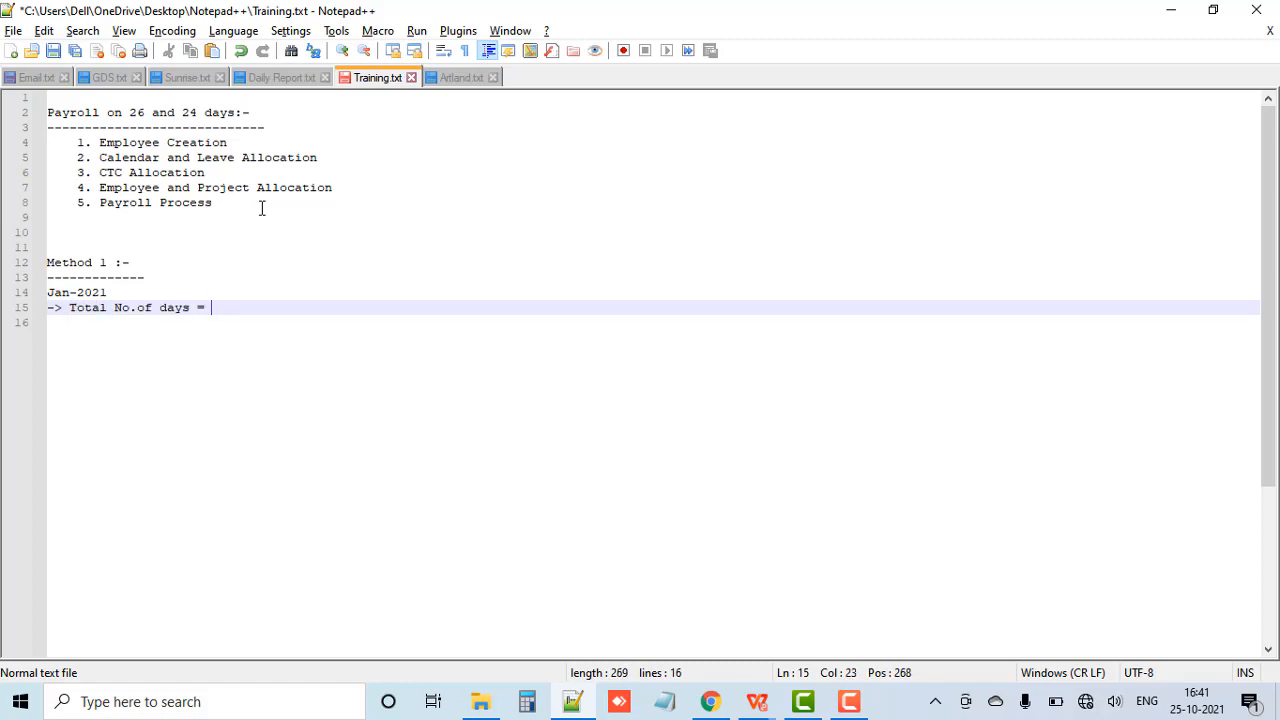
type("31")
key("Return")
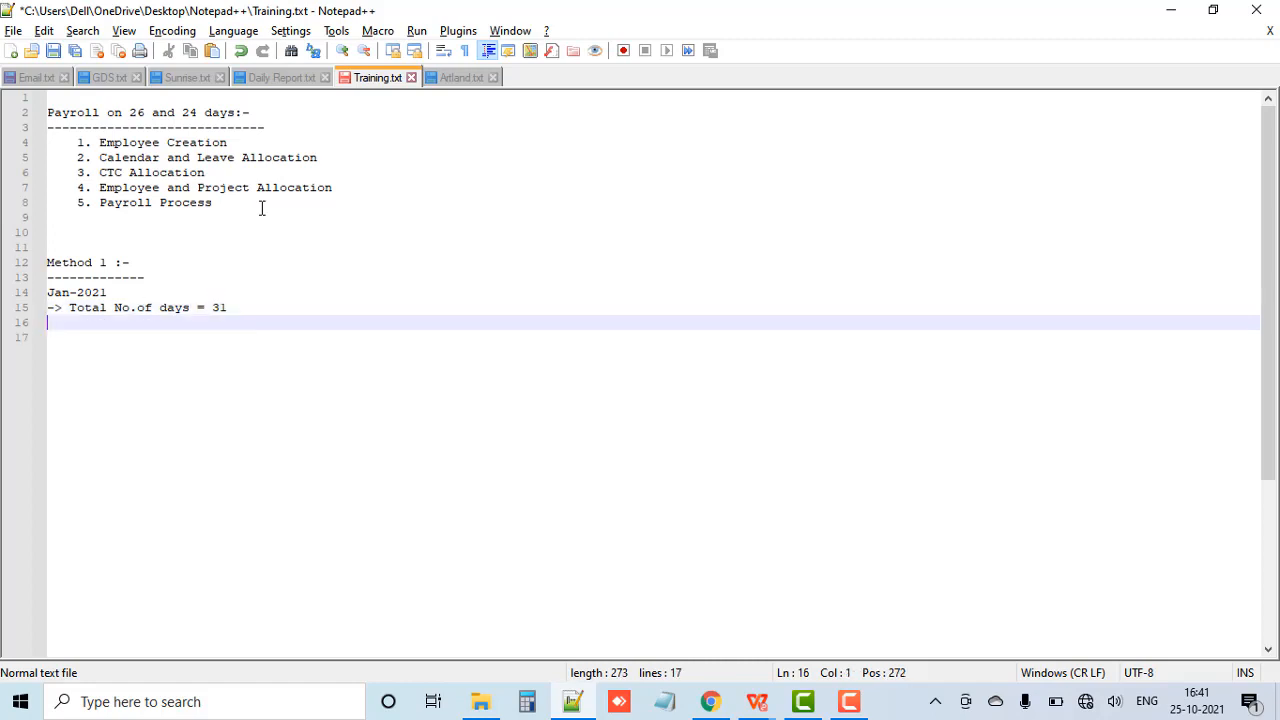
type("-> Pau")
key("BackSpace")
type("yroll ")
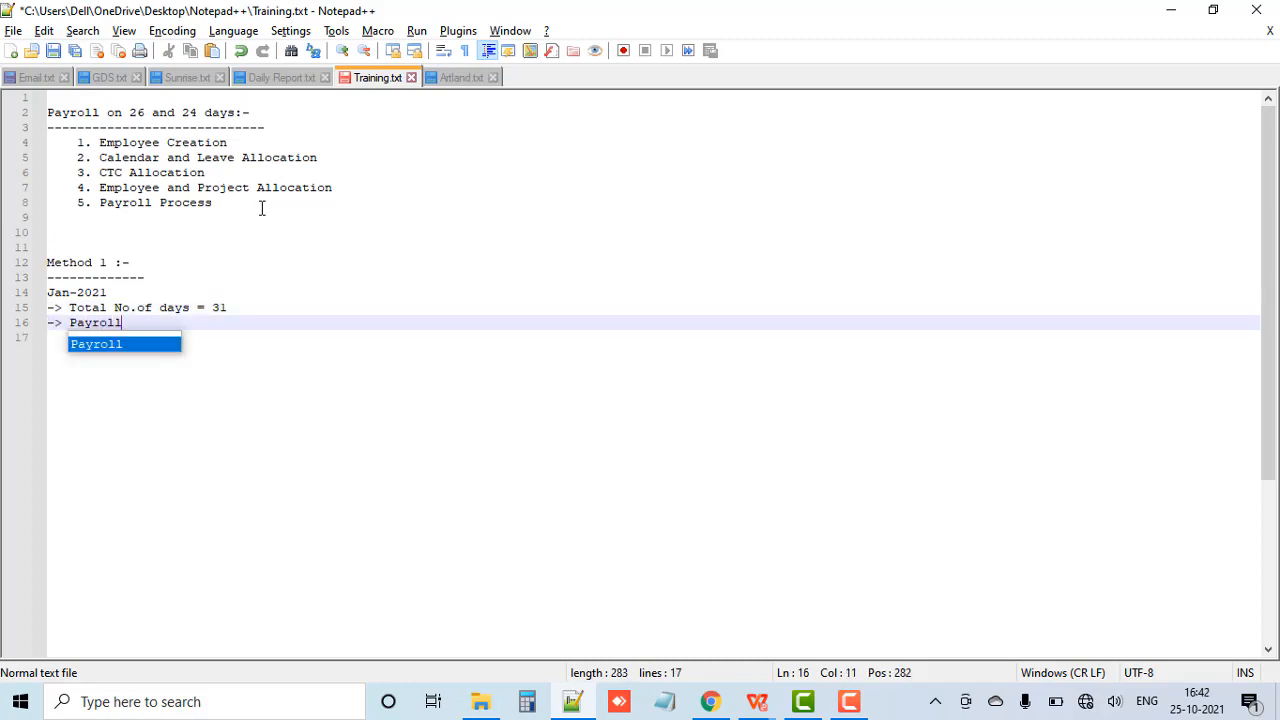
type(":- 31")
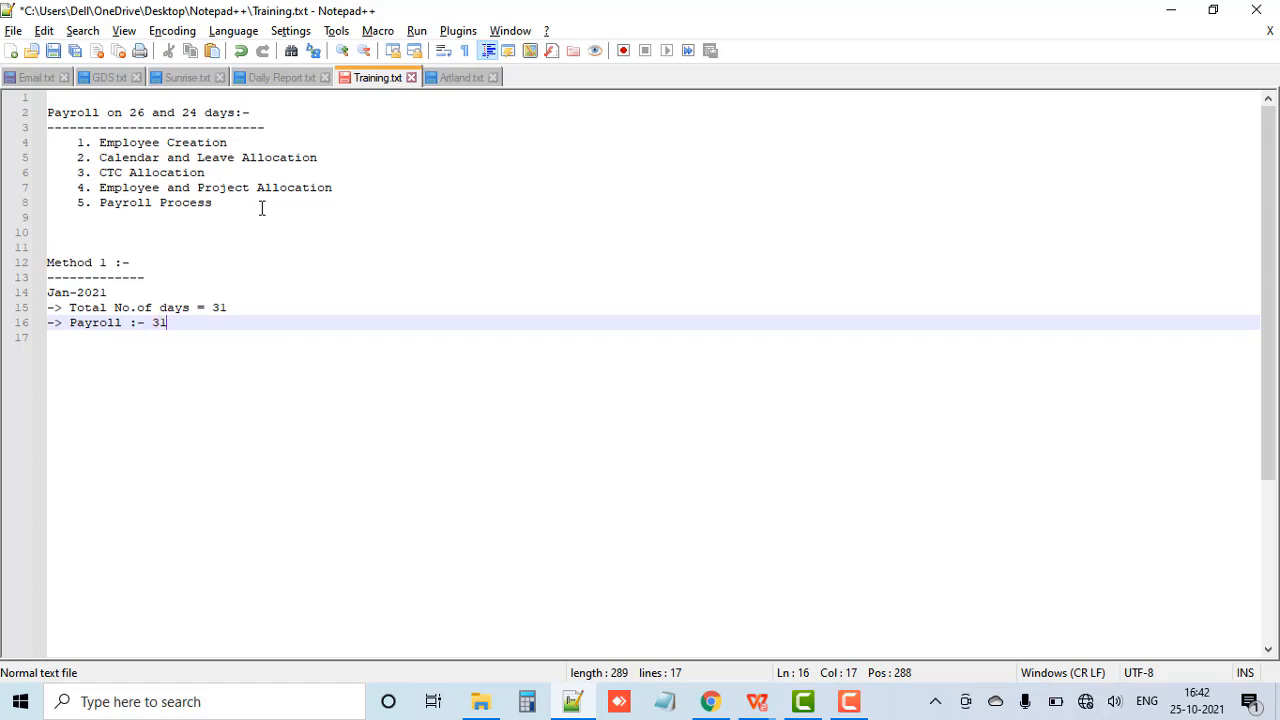
Step: Add a "Feb-2021" block after a blank line, with a copy of January's total-days and payroll lines
key("Return")
key("Return")
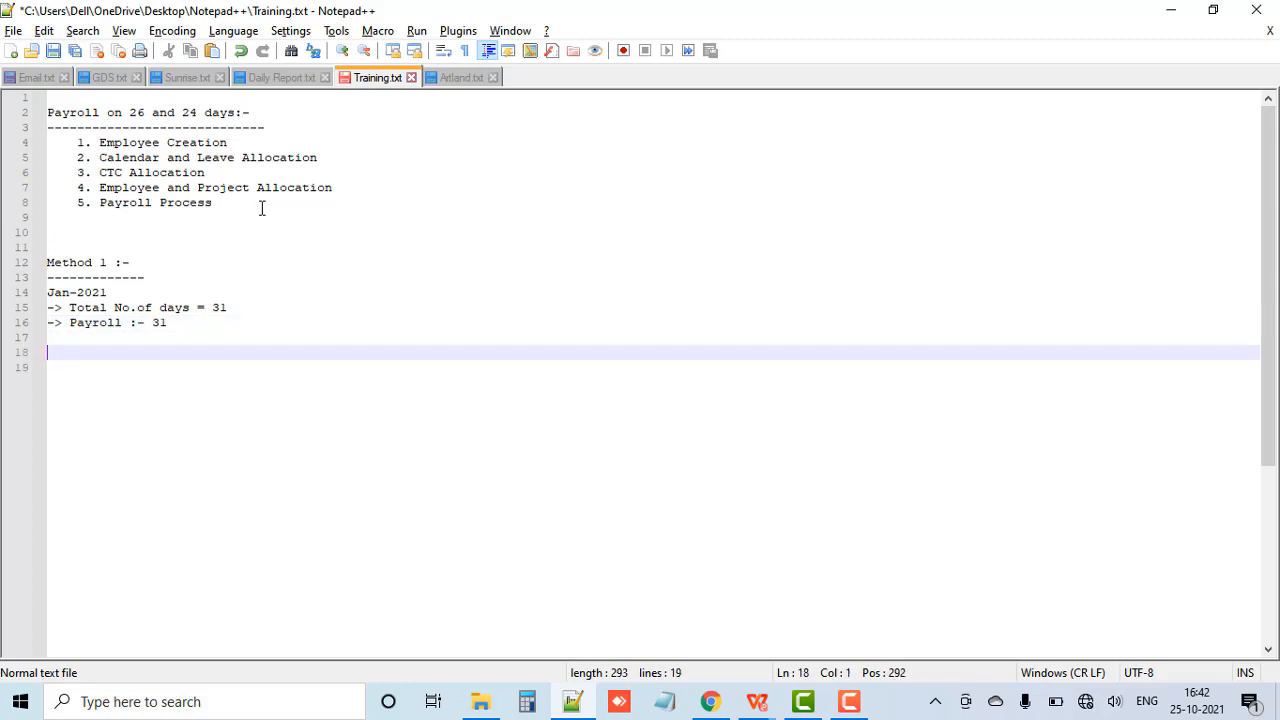
type("Feb-2021")
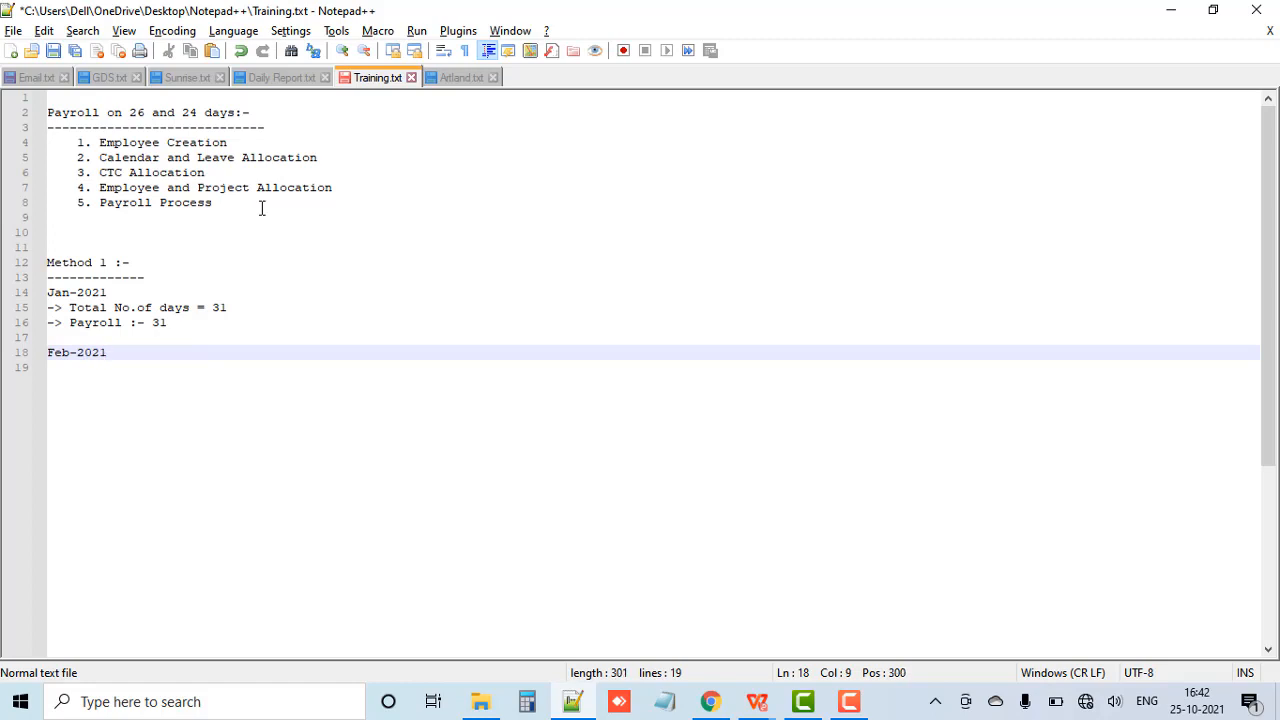
key("Return")
type("->")
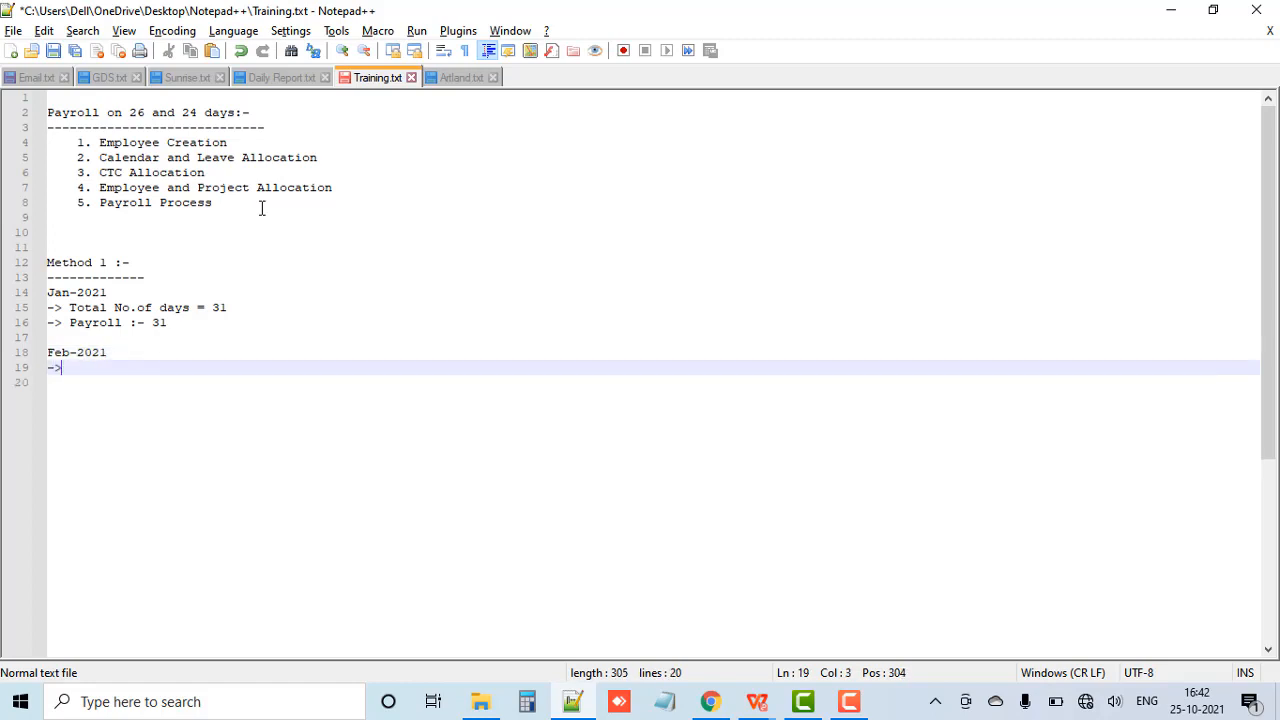
type("Total No.of days = 31 -> Payroll :- 31")
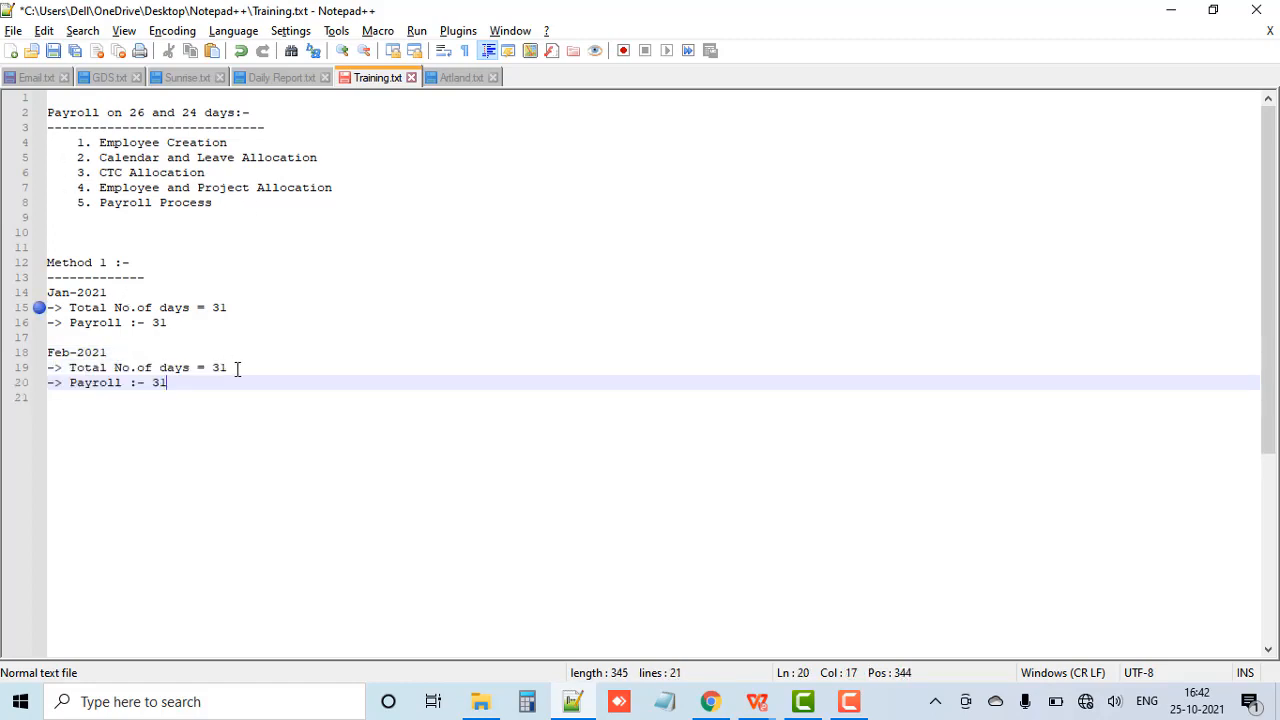
Step: Set both the total number of days and the payroll days for Feb-2021 to 28
left_click(237, 367)
key("BackSpace")
key("BackSpace")
type("28")
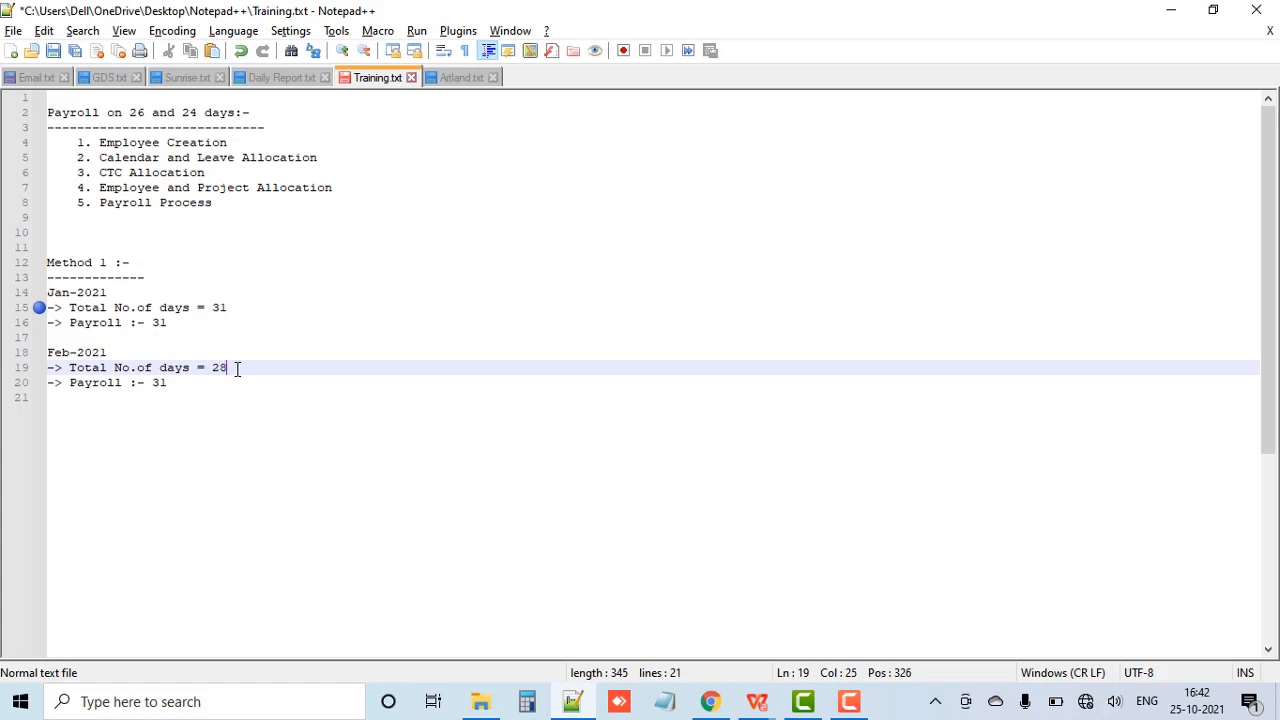
key("Down")
key("BackSpace")
key("BackSpace")
type("28")
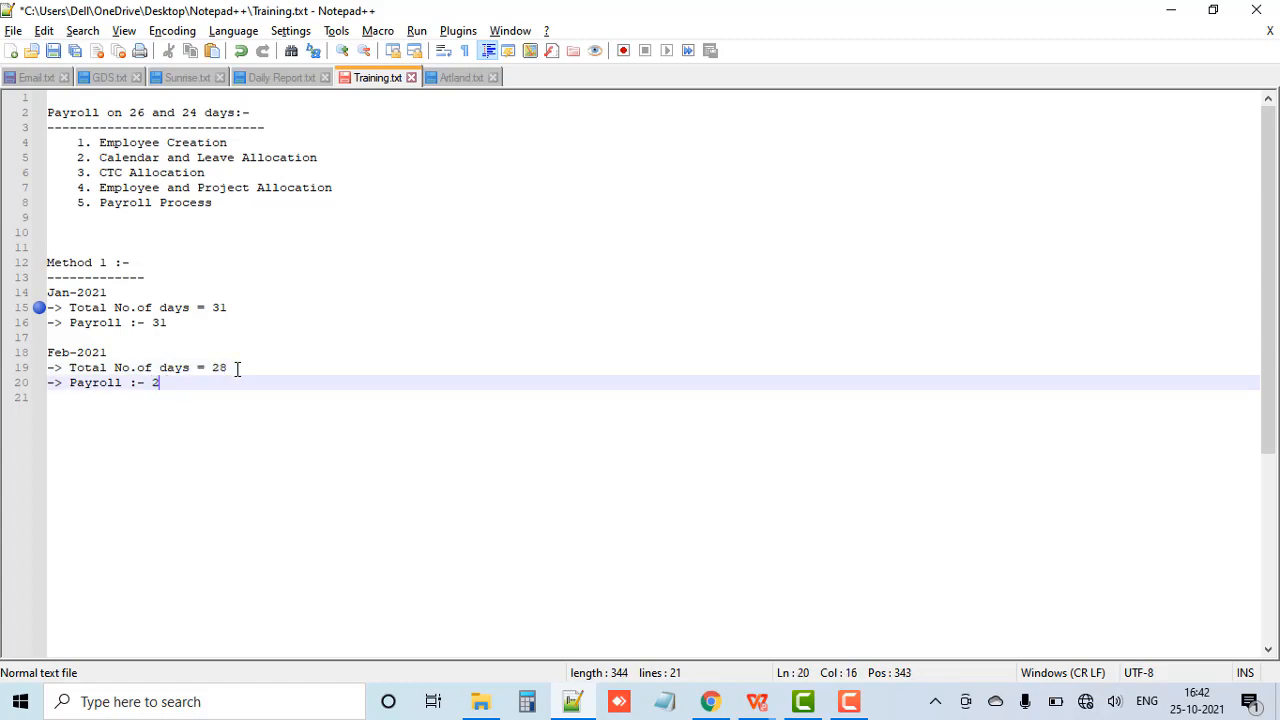
Step: Add a "March-2021" block after a blank line, with total number of days 31 and payroll 31
key("Return")
key("Return")
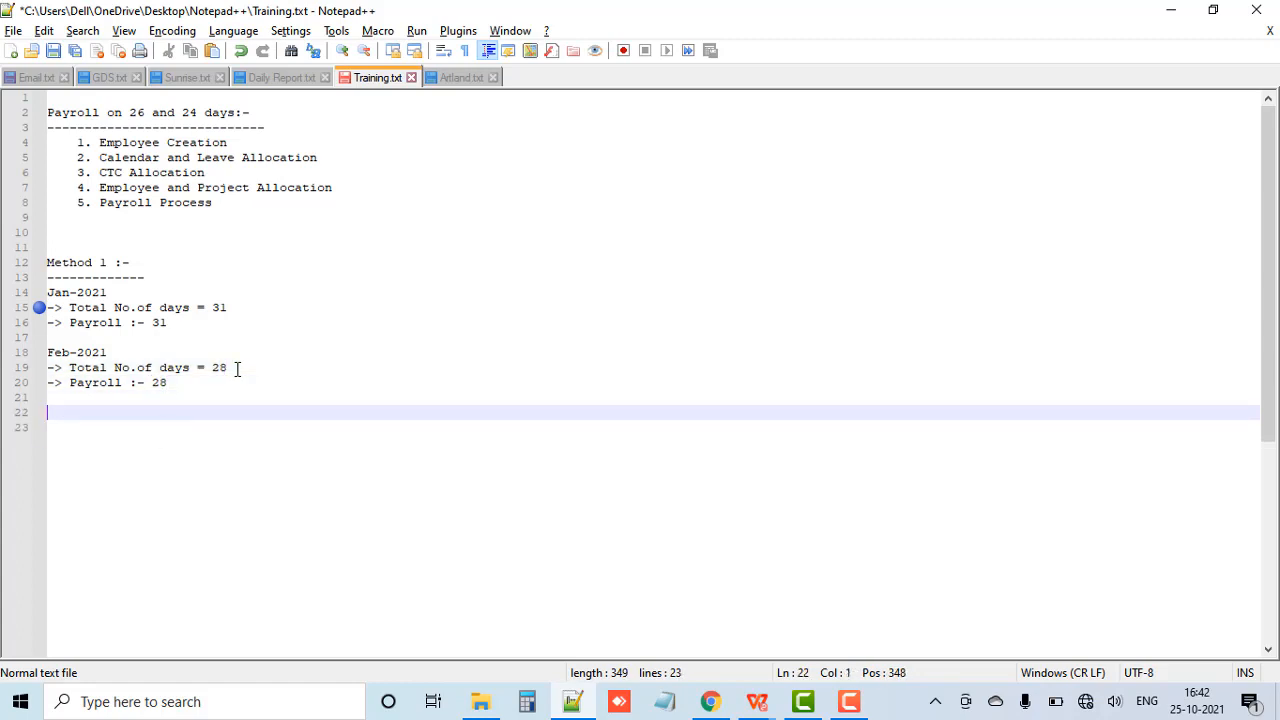
type("March")
key("BackSpace")
type("-2021")
key("Return")
type("-> Total No.of days = 31 -> Payroll :- 31")
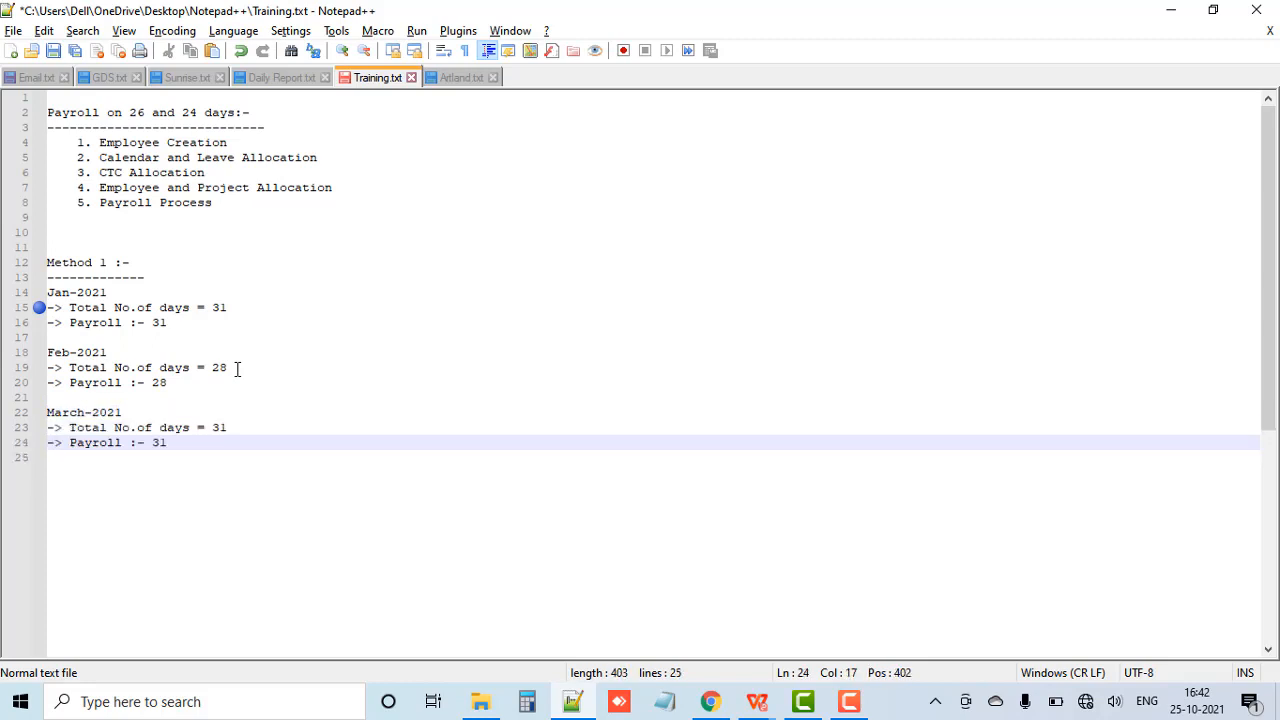
left_click(245, 425)
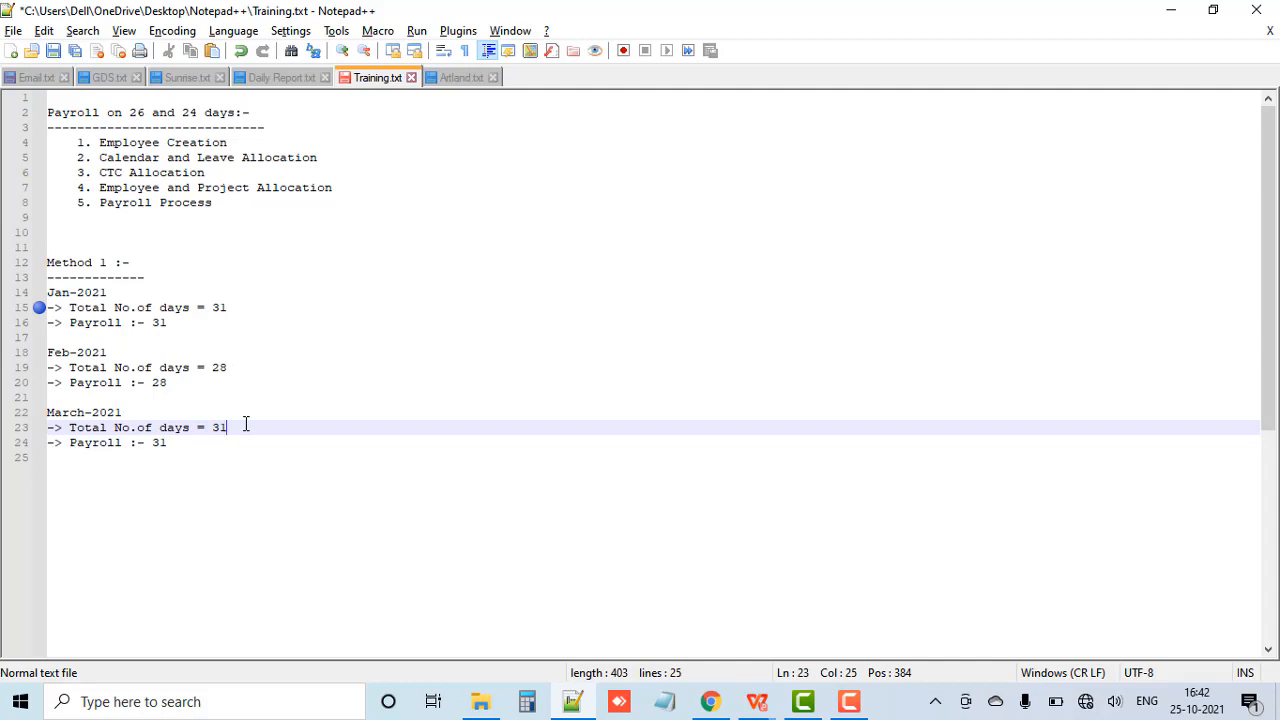
key("Down")
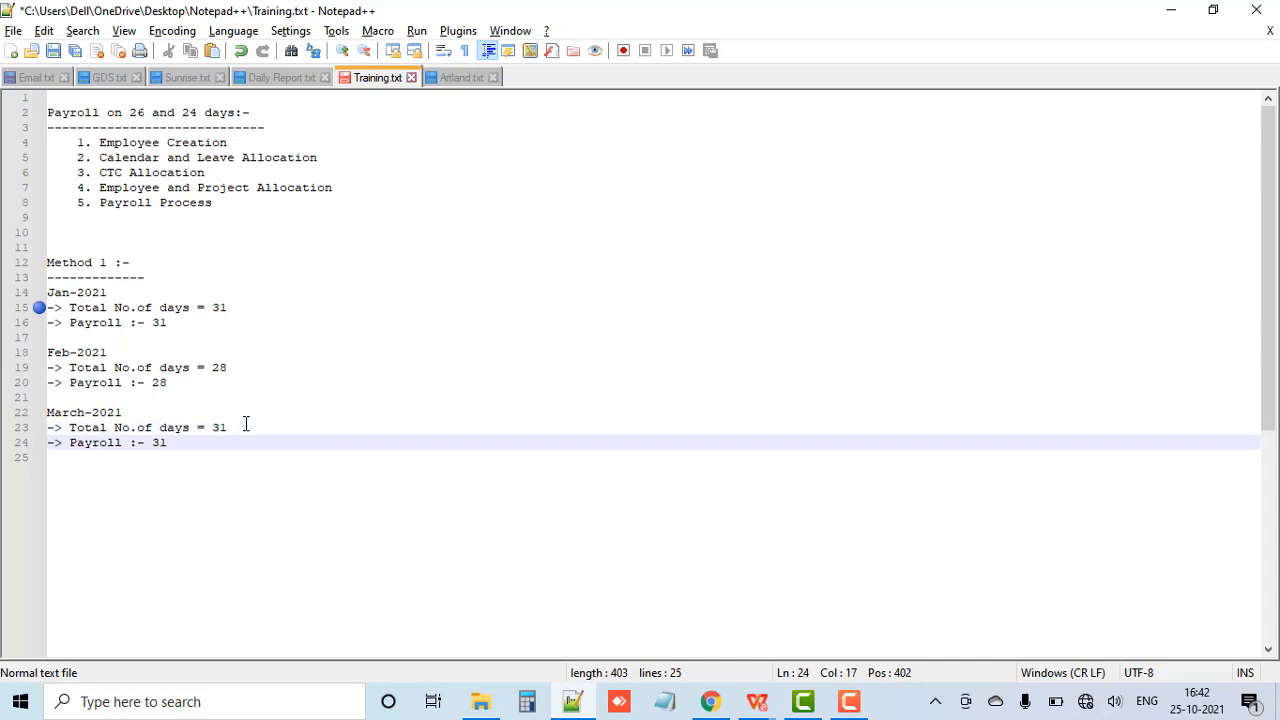
Step: Add an "April-2021" block after the March entry, reusing the copied total-days and payroll lines
key("Return")
key("Return")
type("April")
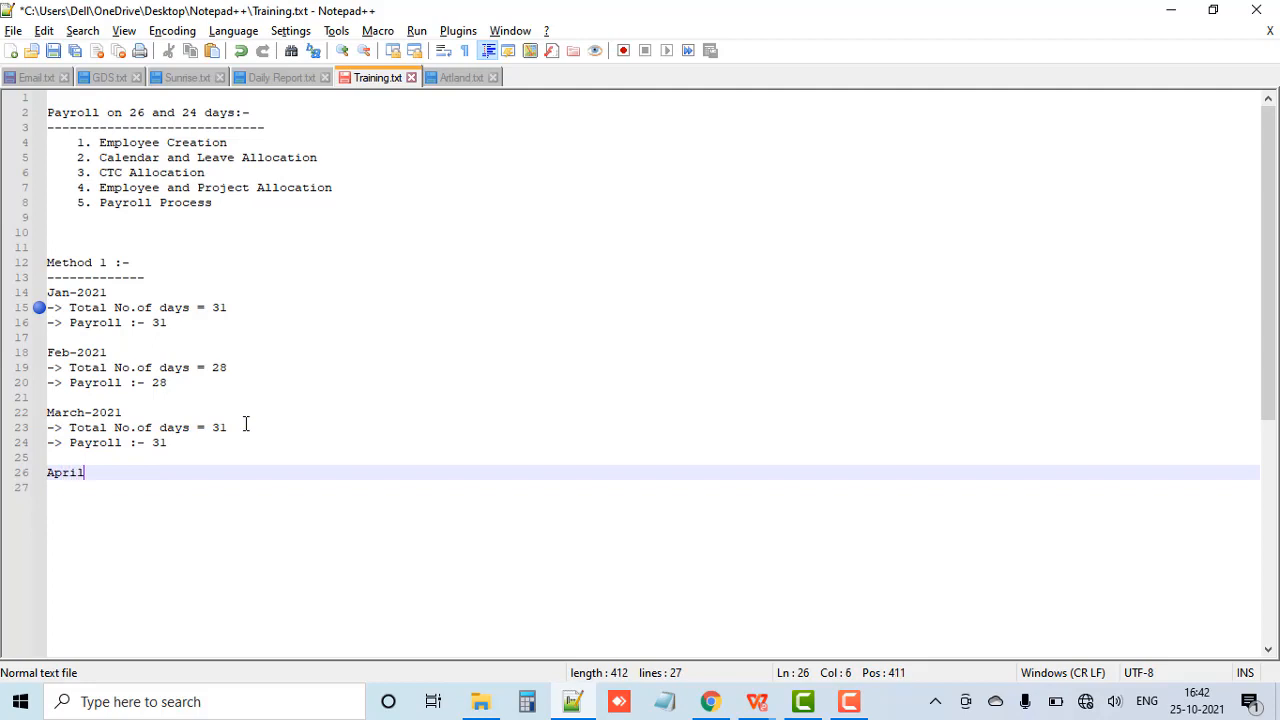
type("-2021")
key("Return")
type("-> Total No.of days = 31 -> Payroll :- 31")
Step: Set both the total number of days and the payroll days for April-2021 to 30
left_click(246, 487)
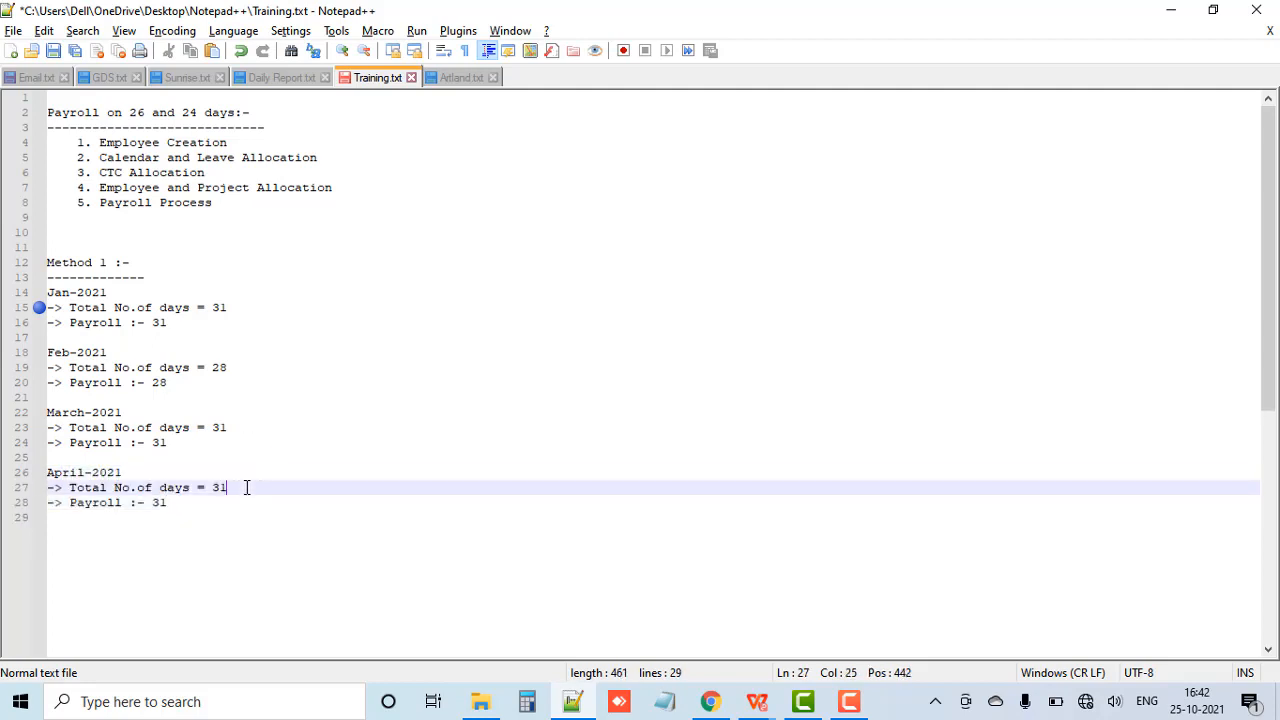
key("BackSpace")
type("0")
key("Down")
key("BackSpace")
type("0")
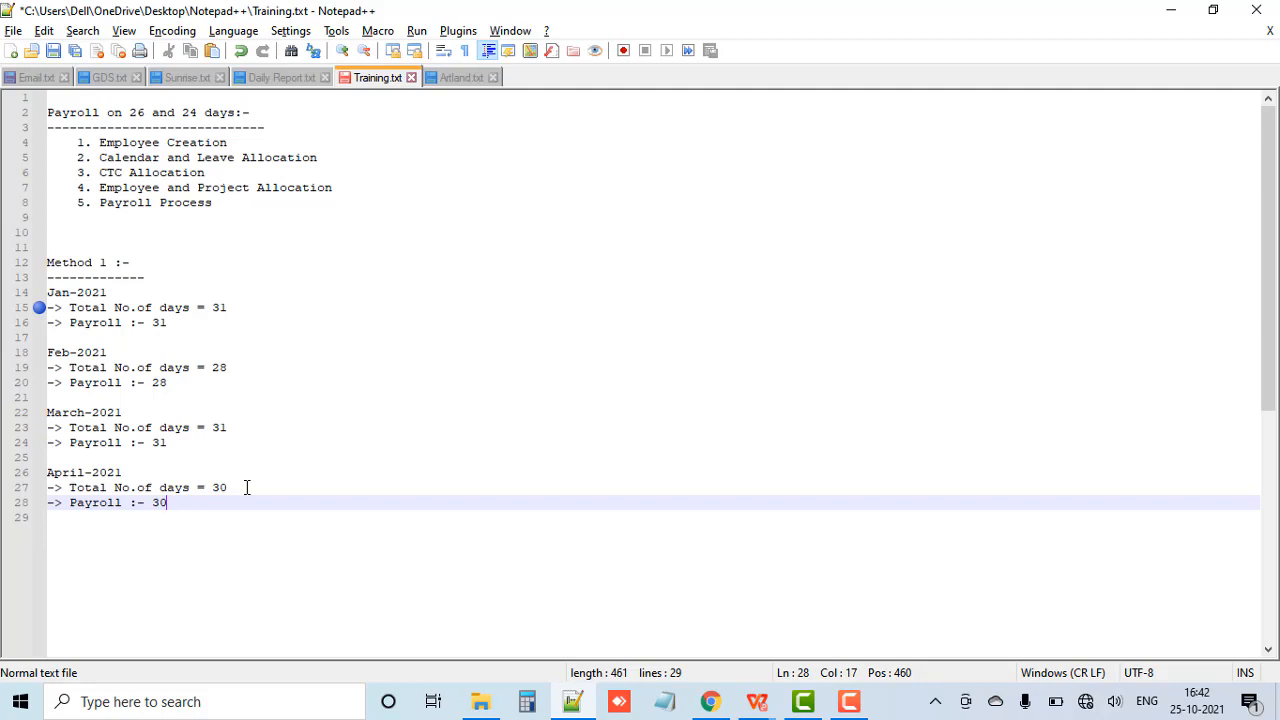
Step: Leave two blank lines after April and add the heading "Method 2 :-" underlined with dashes
key("Return")
key("Return")
key("Return")
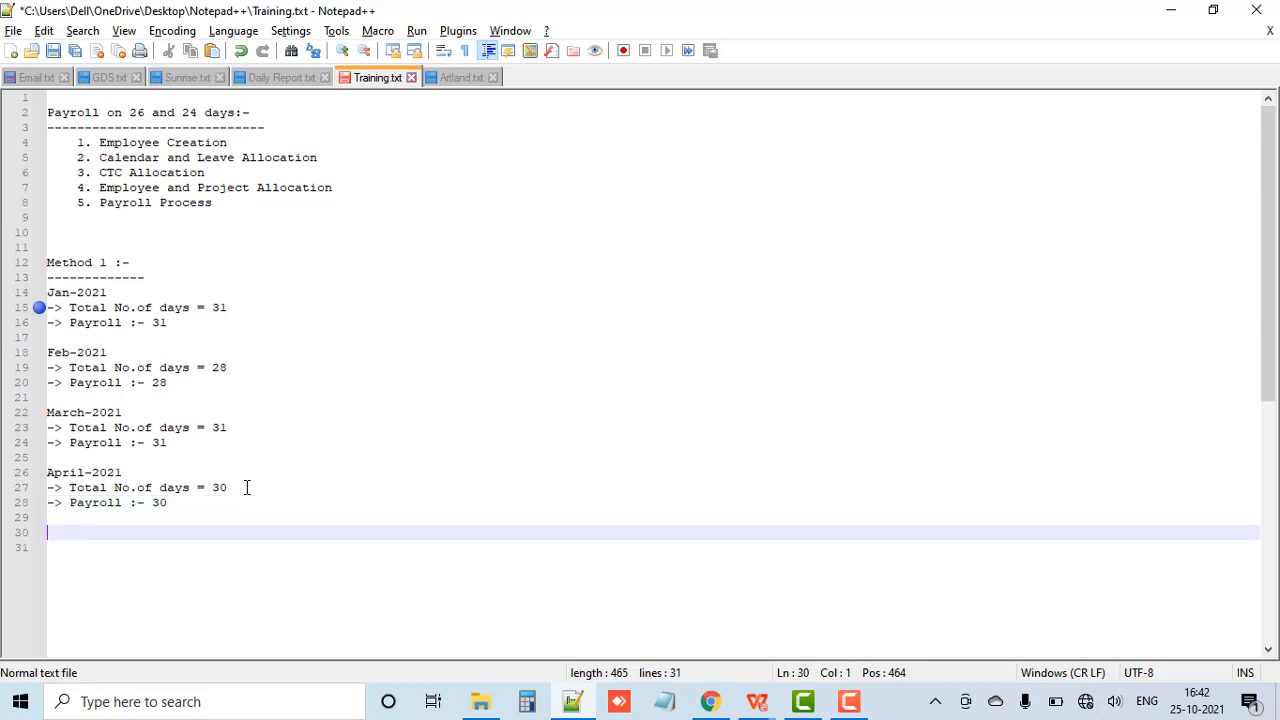
type("Metho")
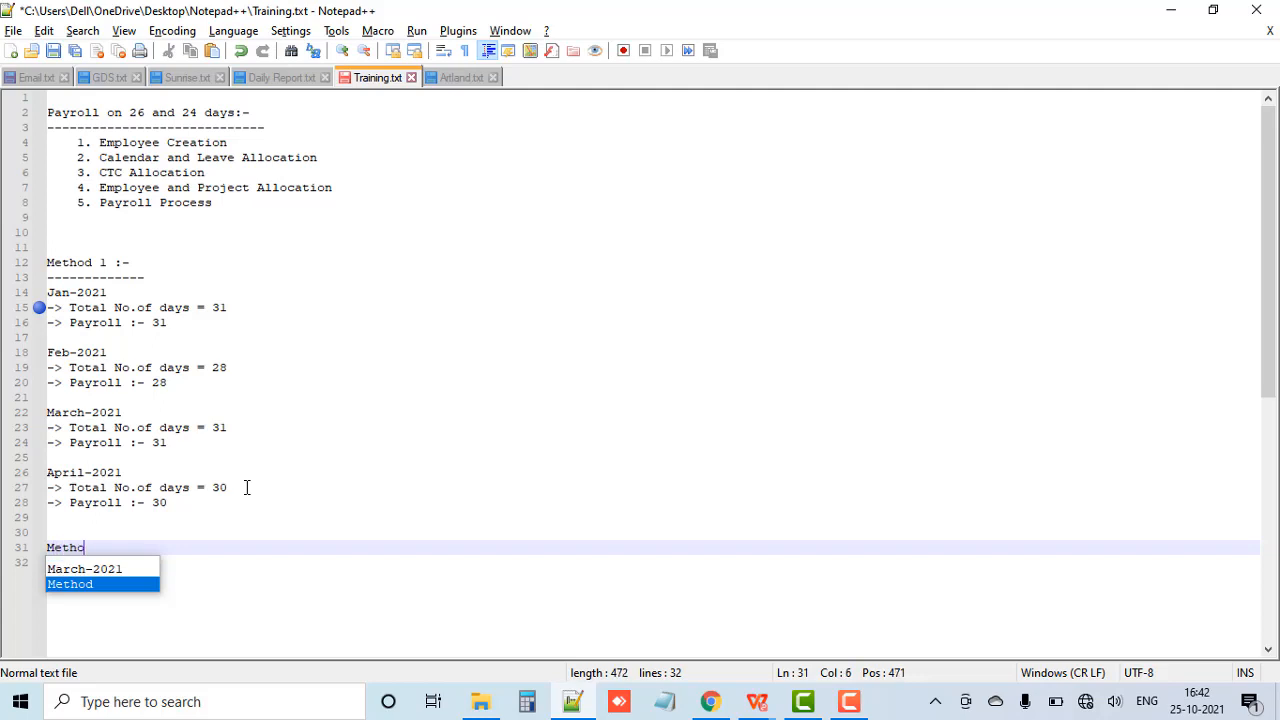
type("d 2 :")
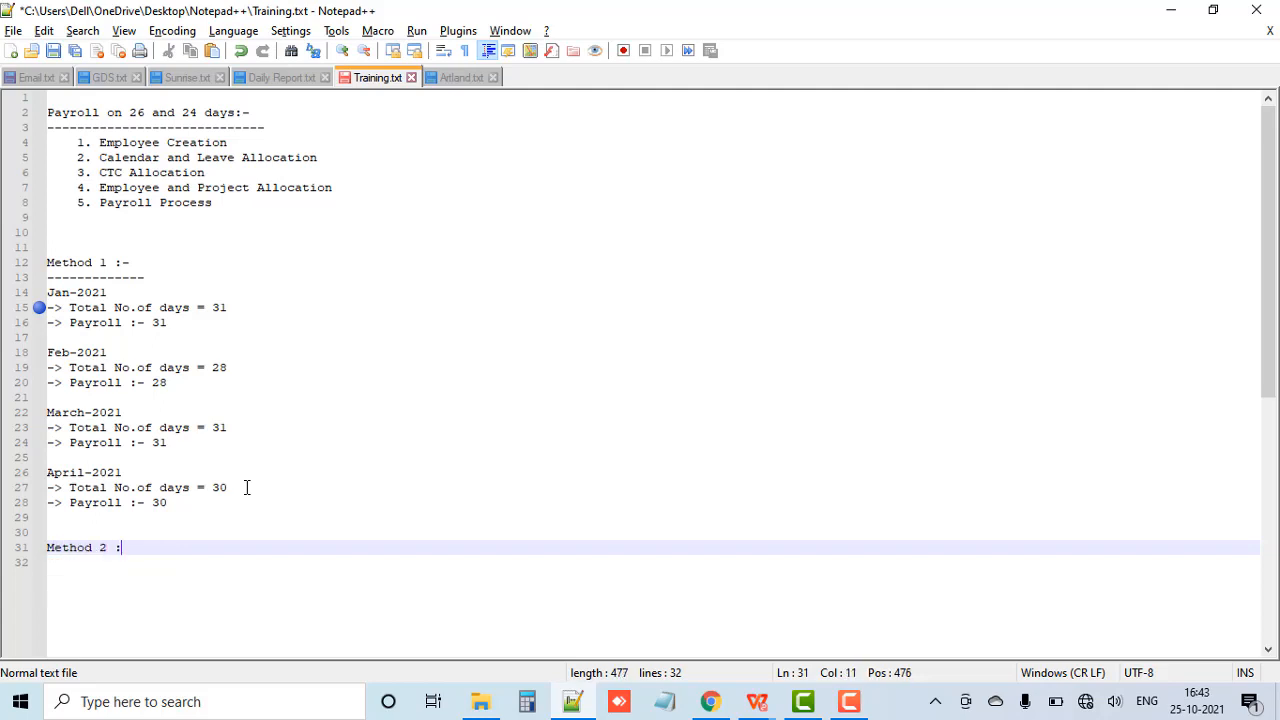
type("-")
key("Return")
type("-------------")
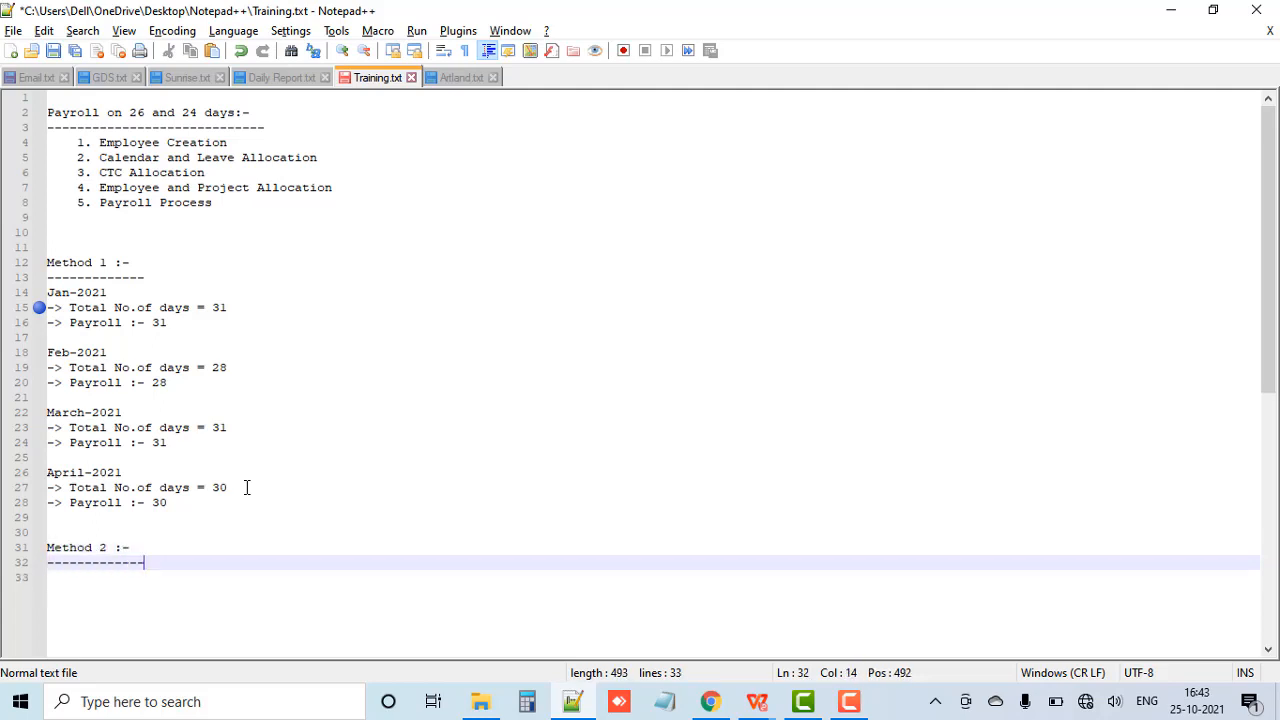
Step: Under Method 2, add the line "Jan-Dec (Except Feb) :- 26 days"
key("Return")
type("J")
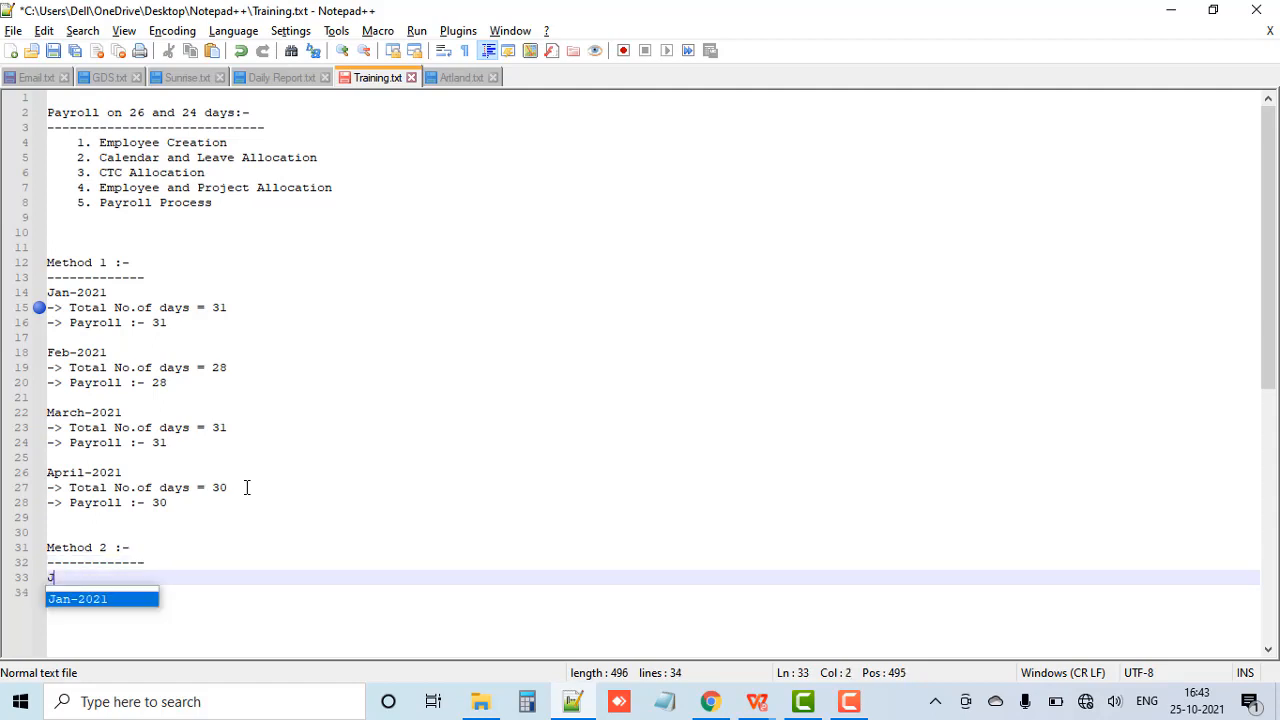
type("an-Dec (Except Feb) :- ")
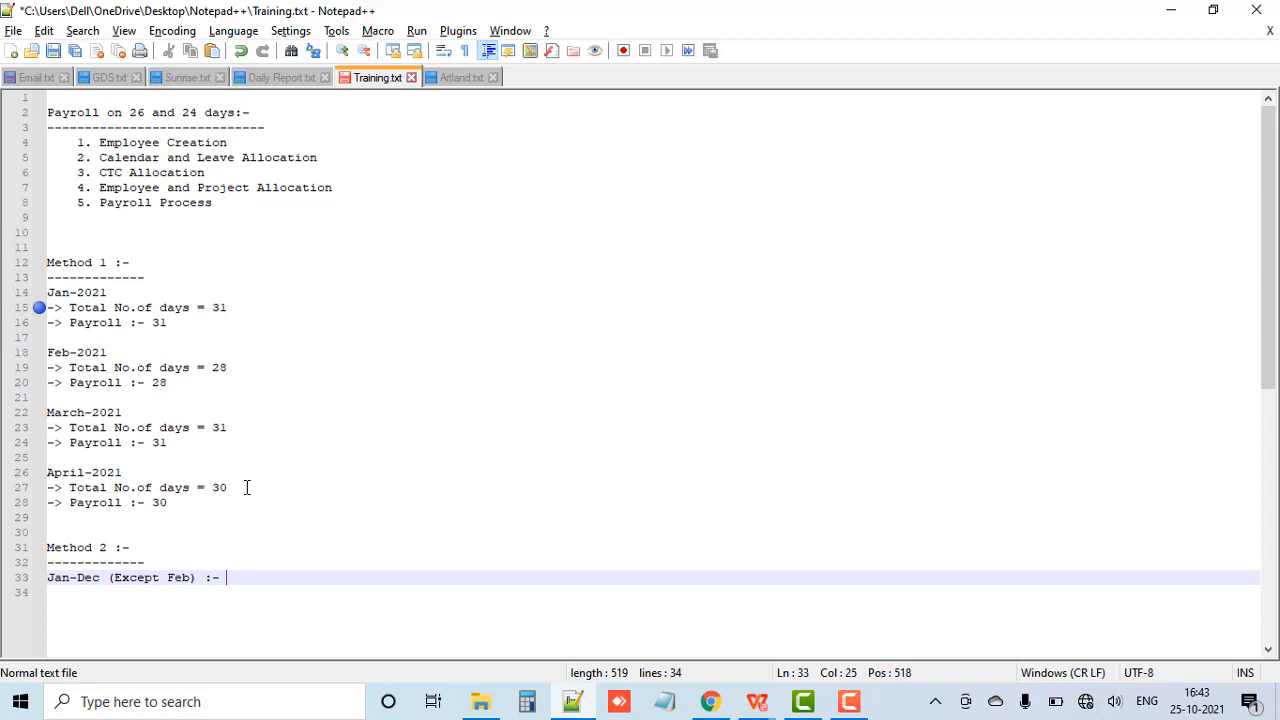
type("26 days")
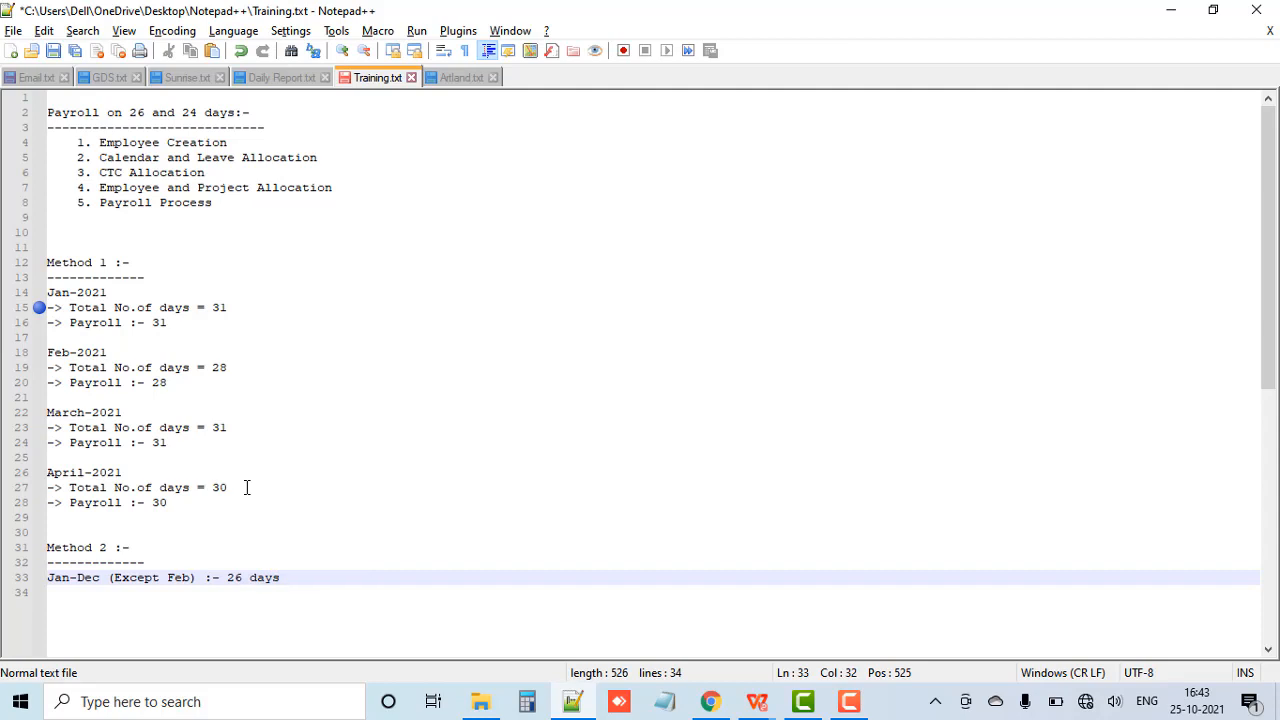
Step: Add a "Feb :- 24 days" line with its separator aligned to the line above, and save the file
key("Return")
type("Feb")
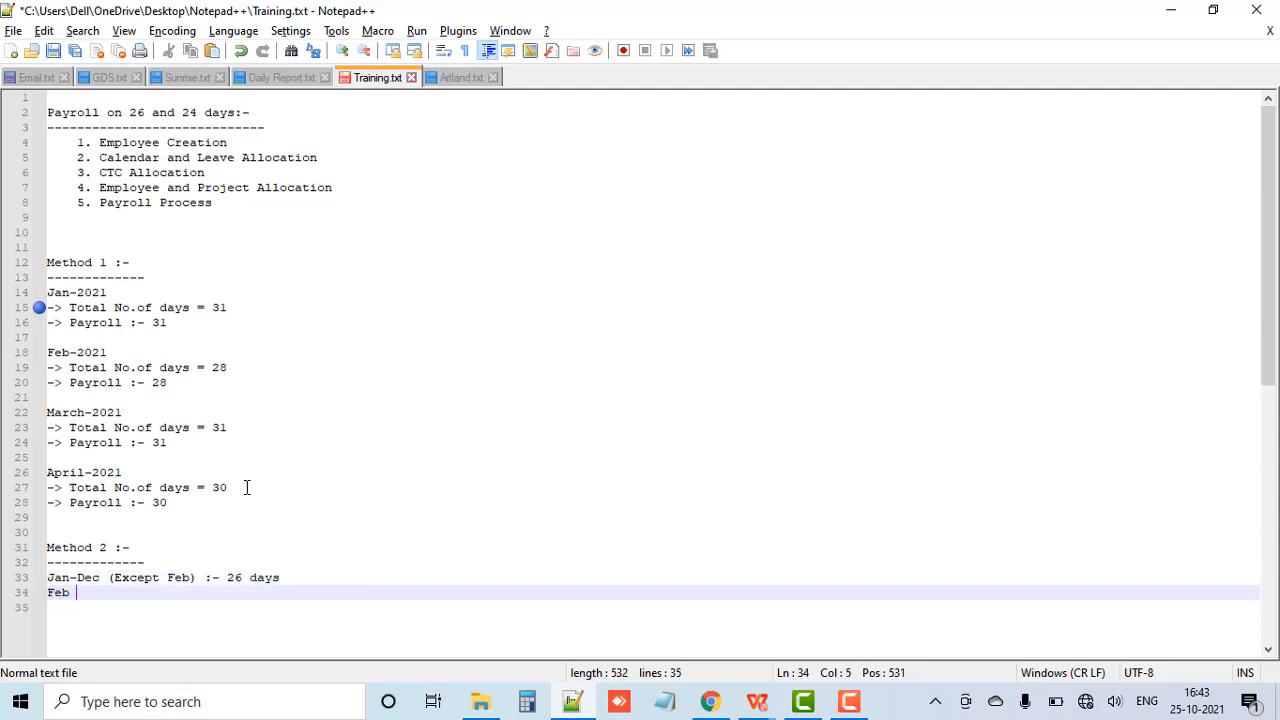
type("                   :-24 days")
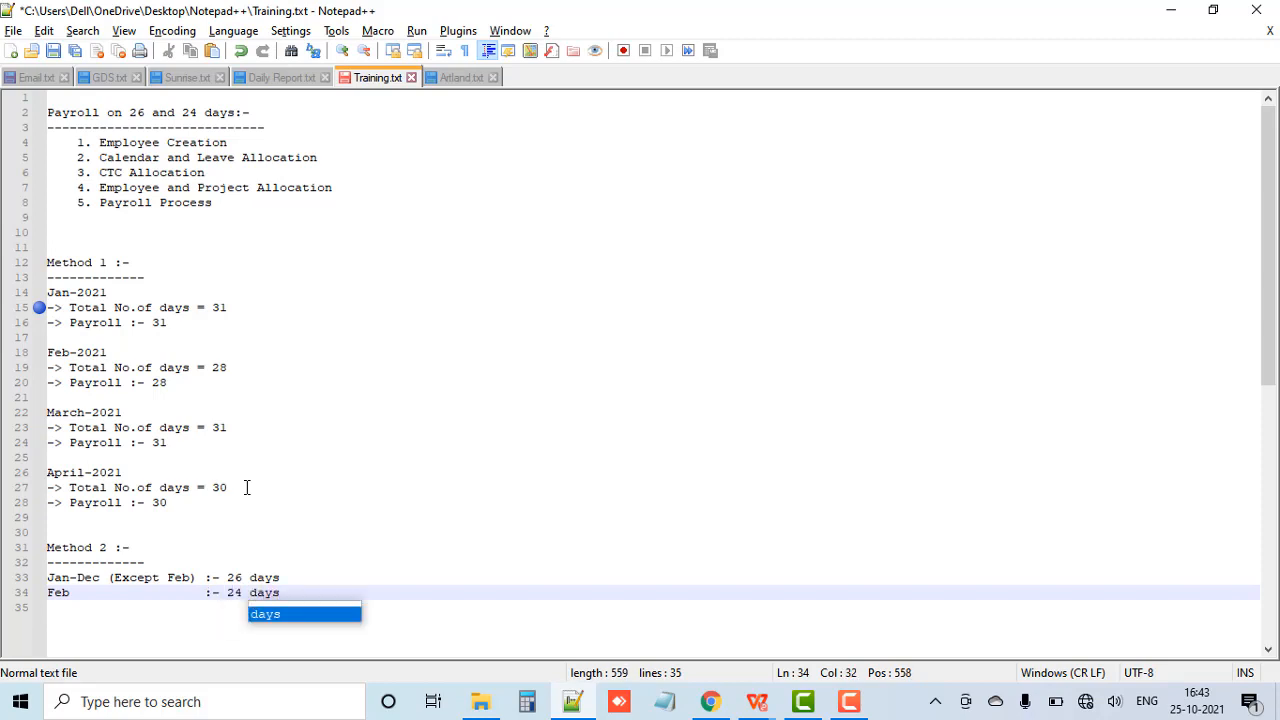
key("ctrl+s")
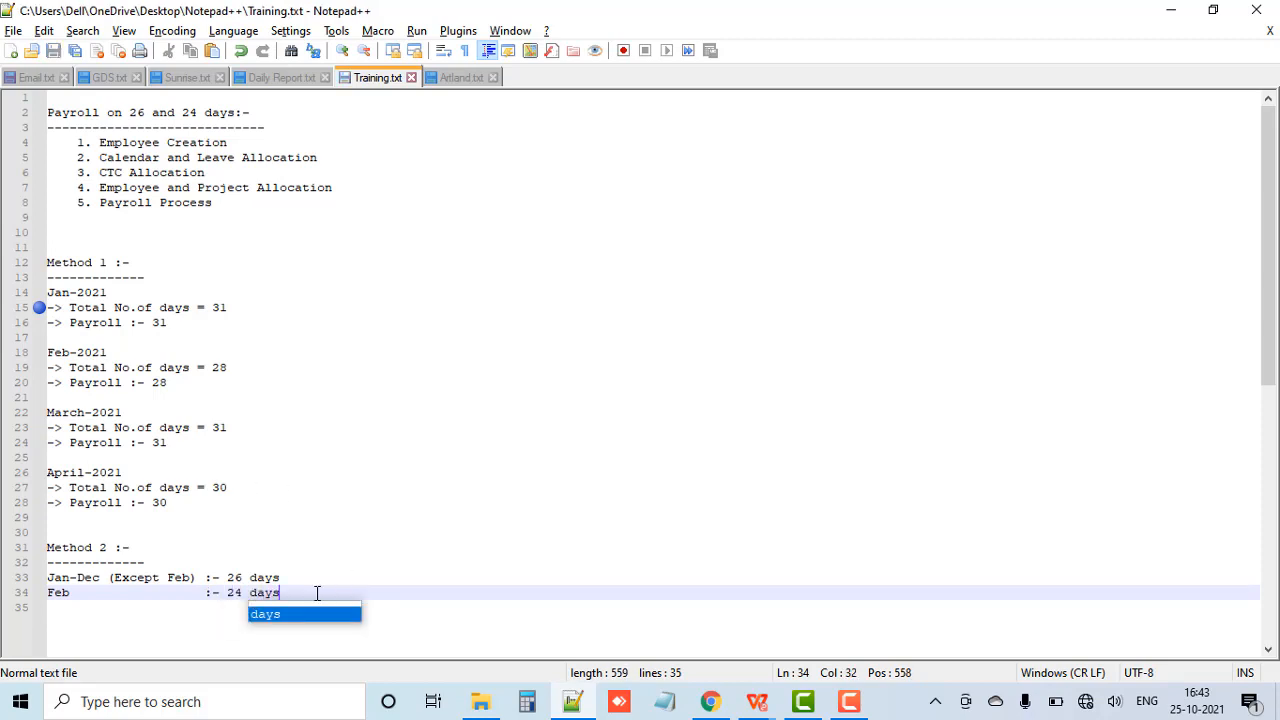
Step: Leave blank lines below the Method 2 entries and add the settings path "Setting -> Settings -> Branch"
left_click(317, 593)
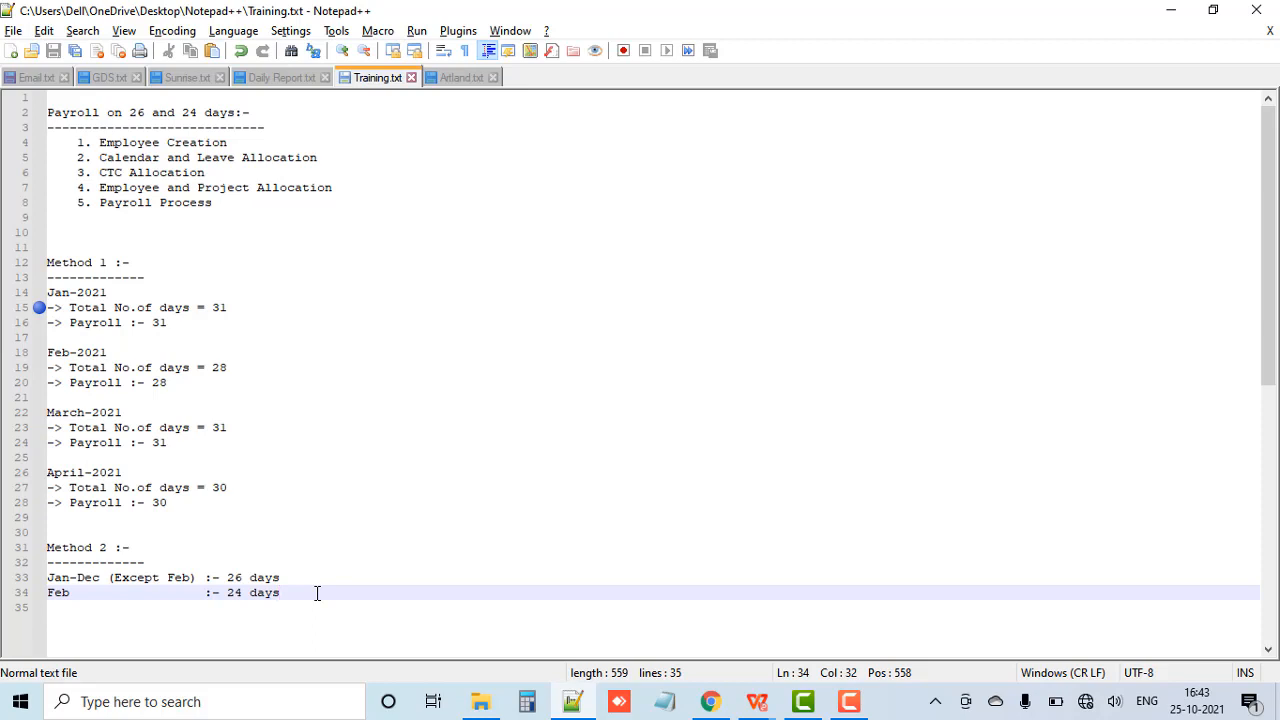
key("Return")
key("Return")
key("Return")
key("Return")
key("Return")
key("Return")
key("Return")
key("Return")
key("Return")
key("Return")
key("Return")
key("Return")
key("Return")
key("Return")
key("Return")
key("Return")
key("Return")
key("Return")
key("Return")
key("Return")
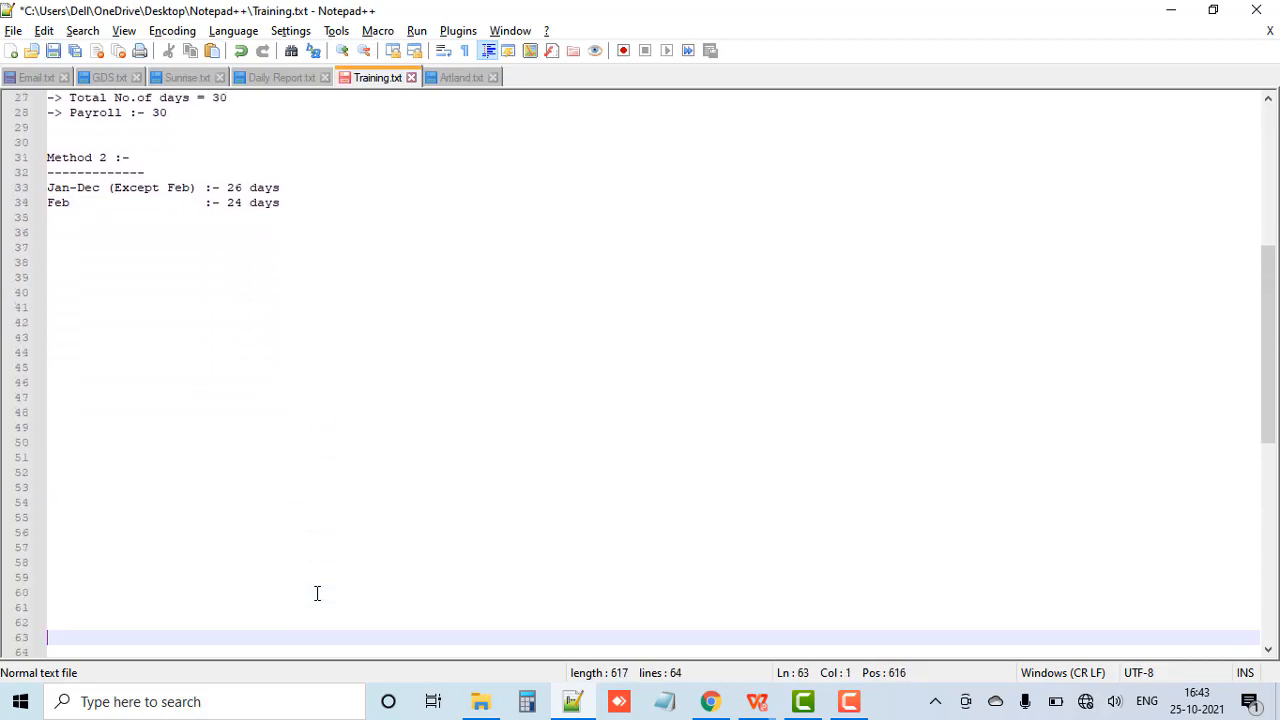
left_click(57, 242)
type("Se")
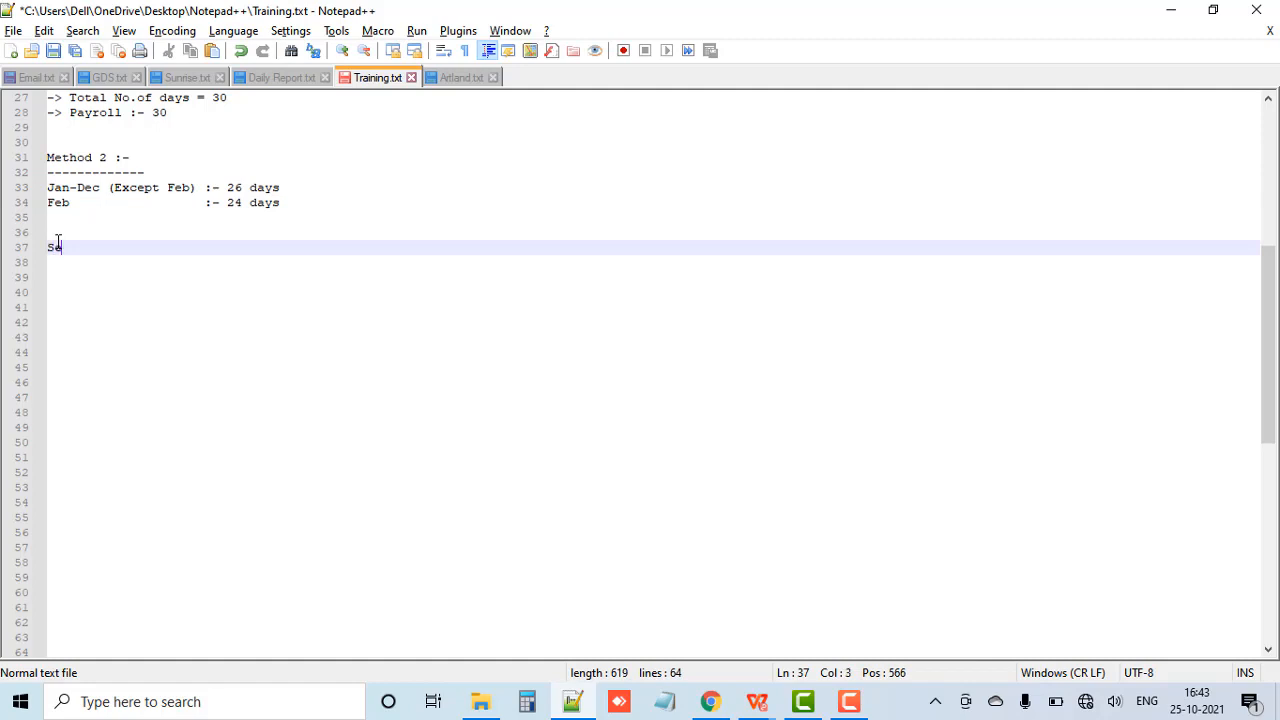
type("tting -> Settings")
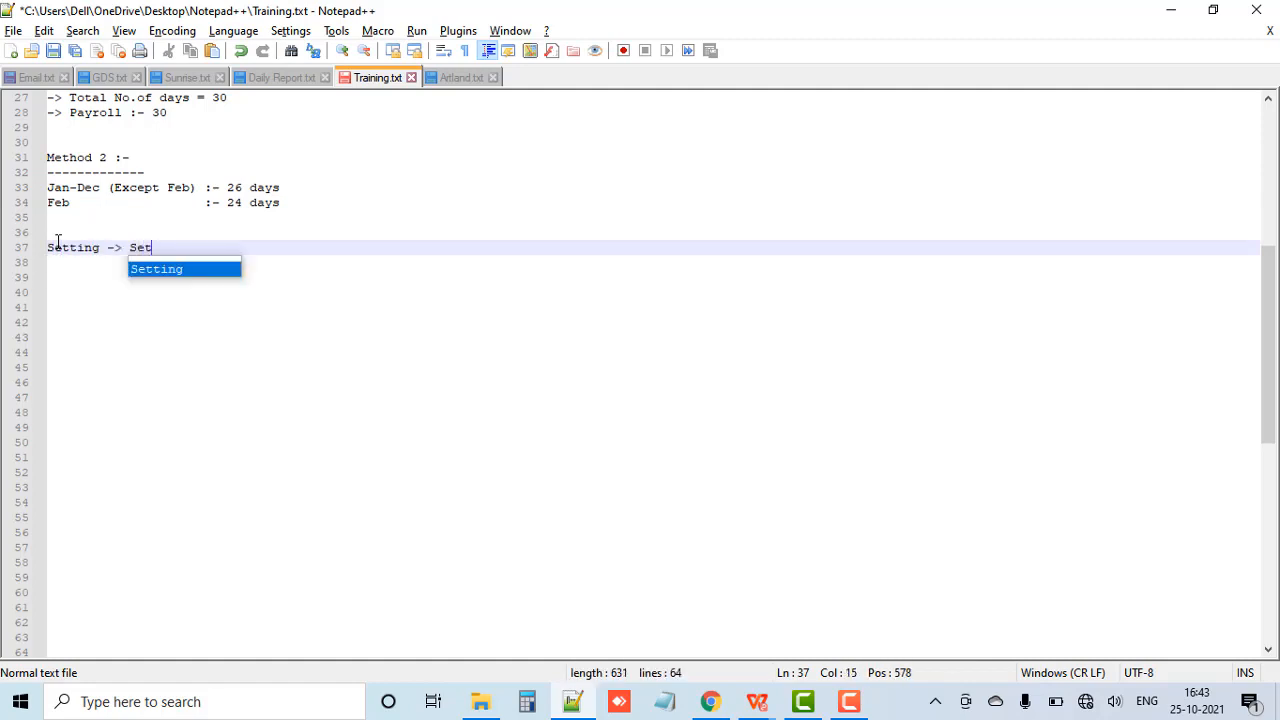
type(" -")
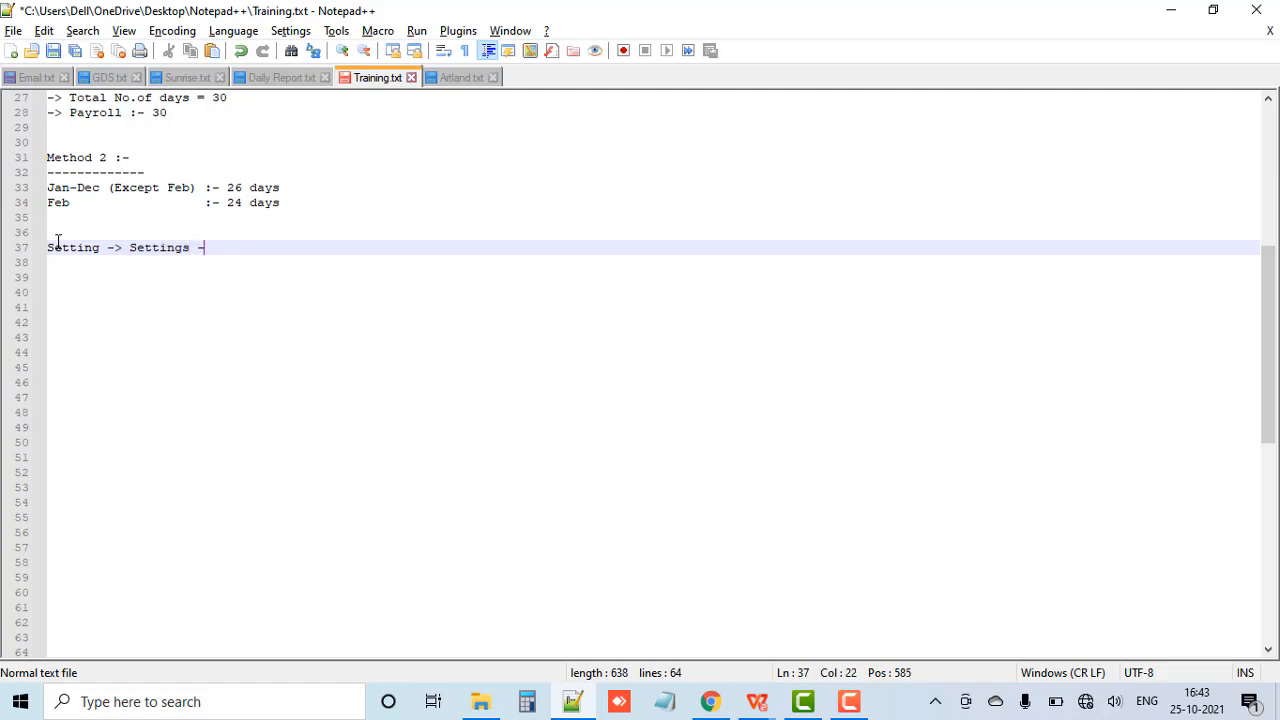
type("> Branch")
Step: Switch to the EVA application in Chrome and open the Branch page from its settings
left_click(711, 701)
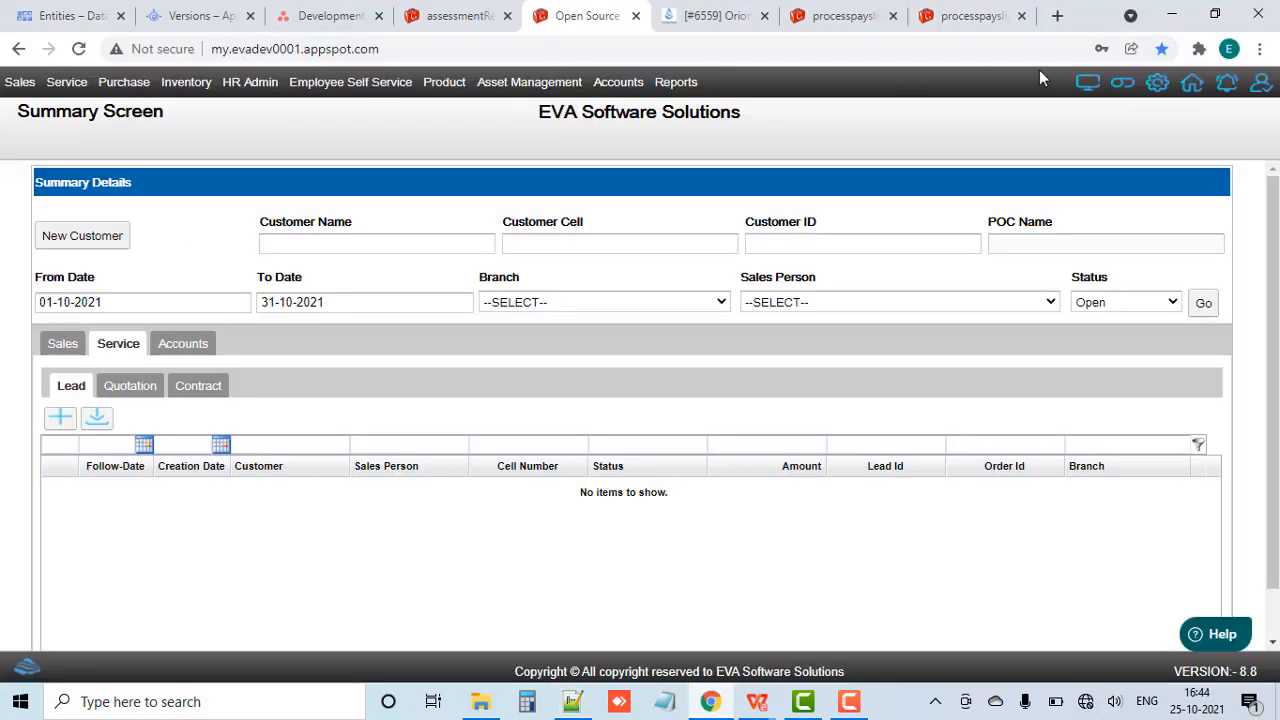
left_click(1157, 85)
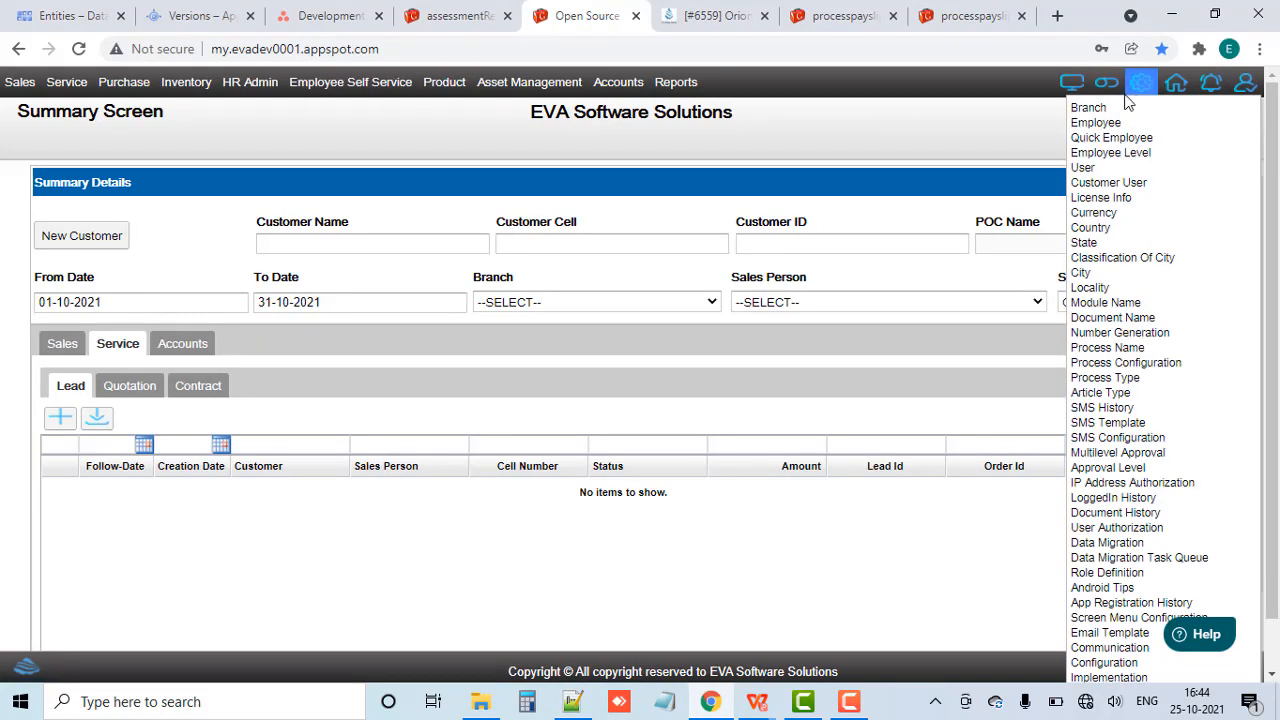
scroll(1127, 100, "down", 1)
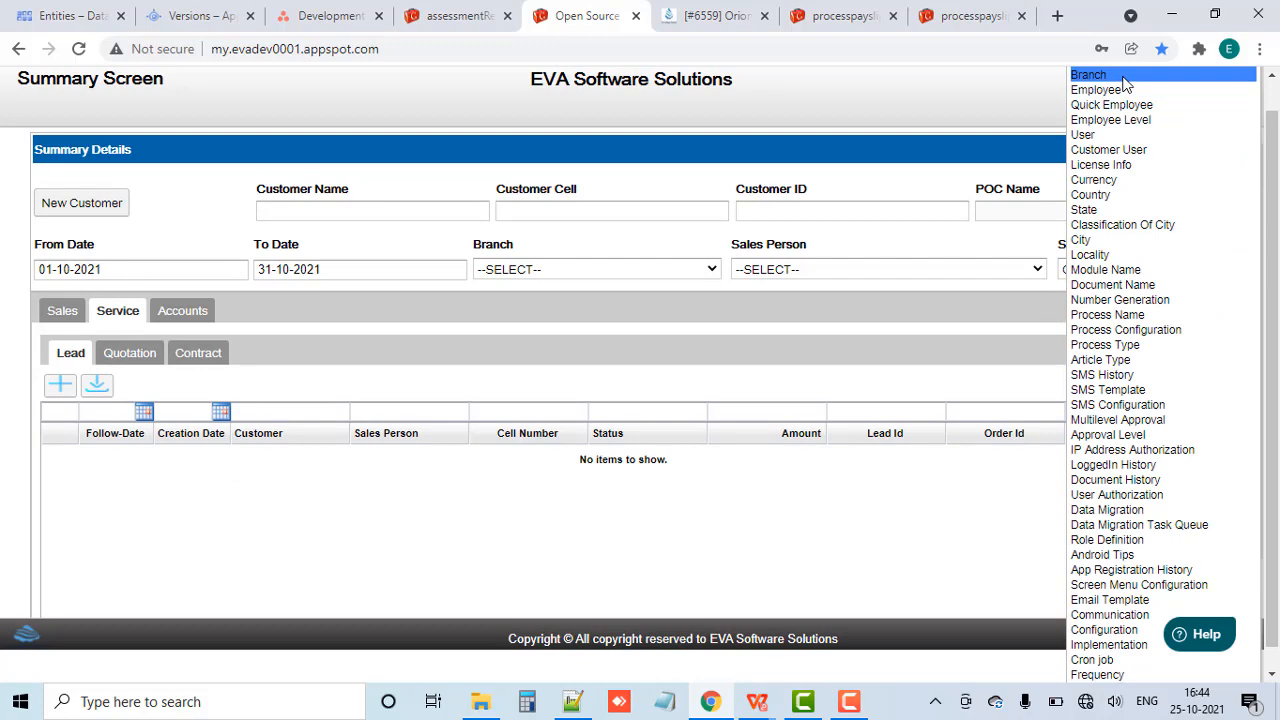
left_click(1090, 75)
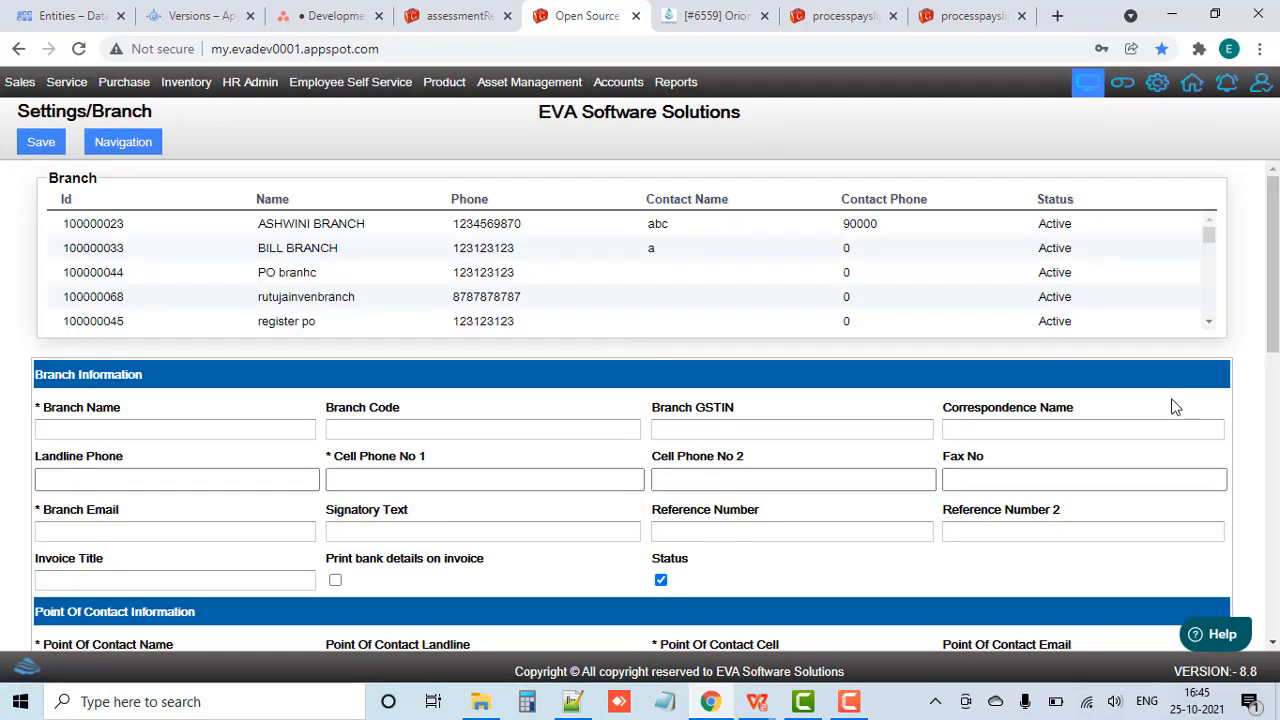
Step: Find the Vikhroli branch in the branch list and bring up the HR Paid Days Details of its record
key("ctrl+f")
type("vikhrol")
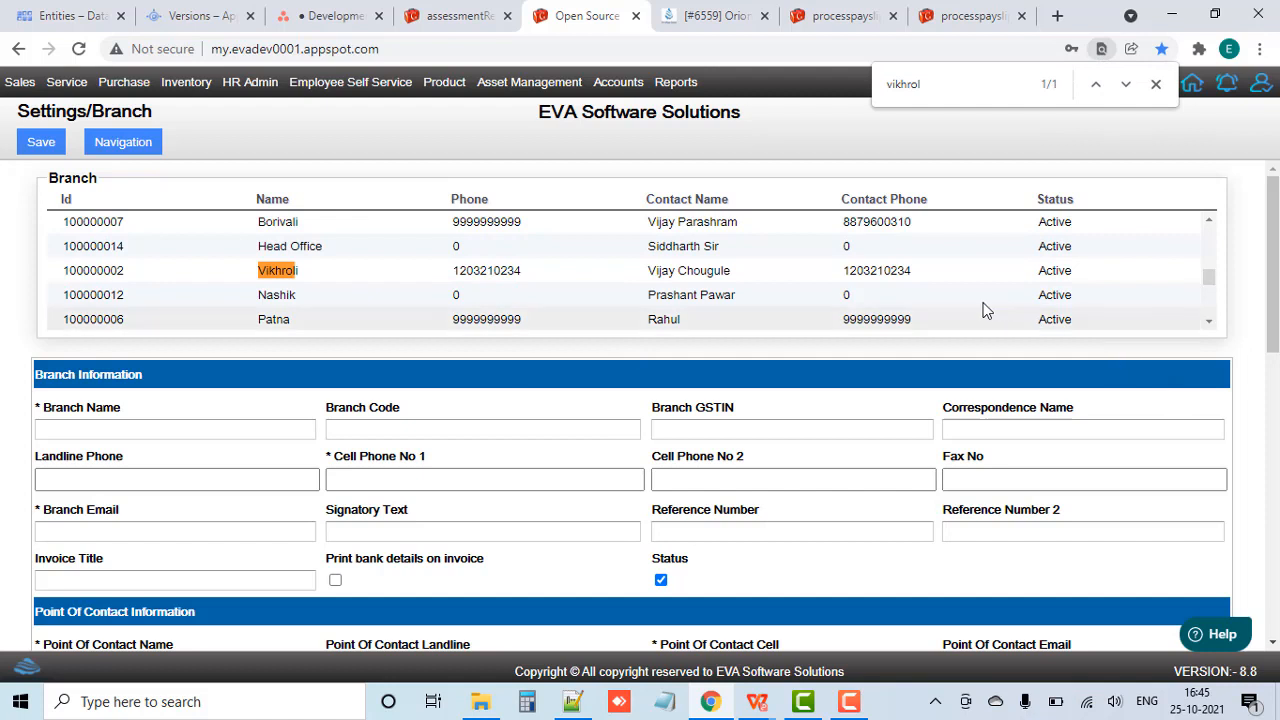
left_click(893, 272)
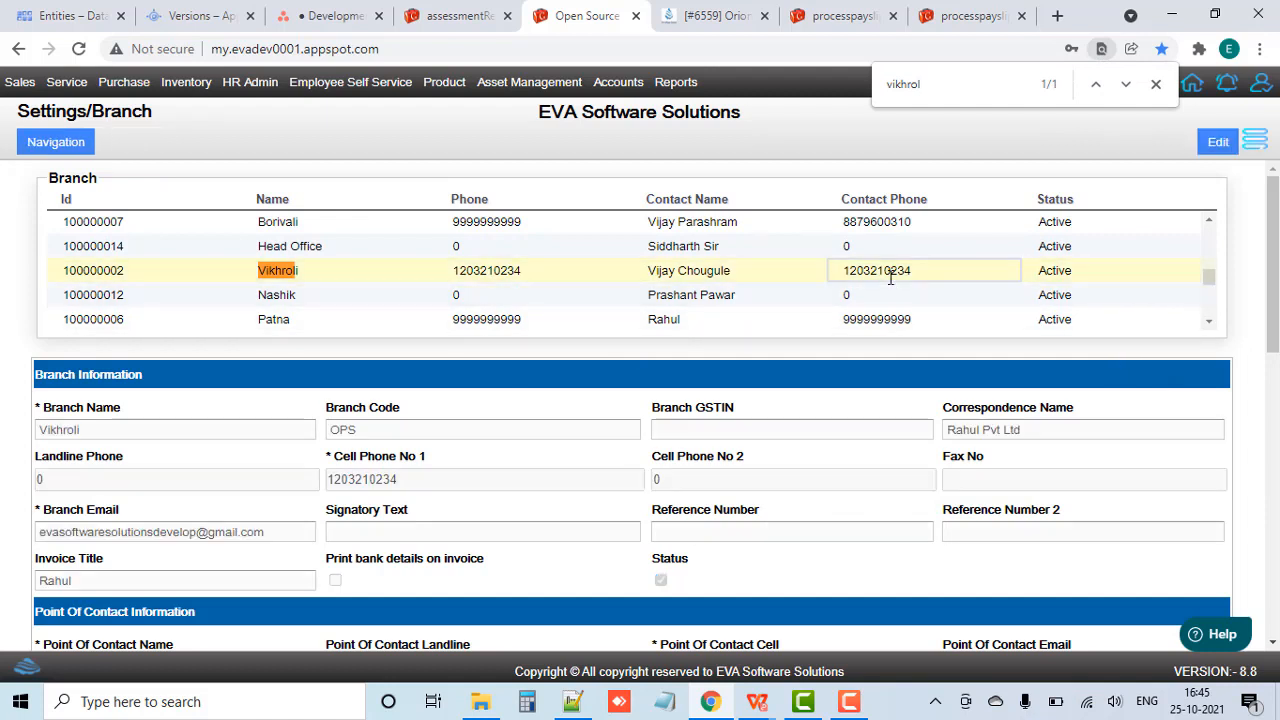
left_click(1155, 84)
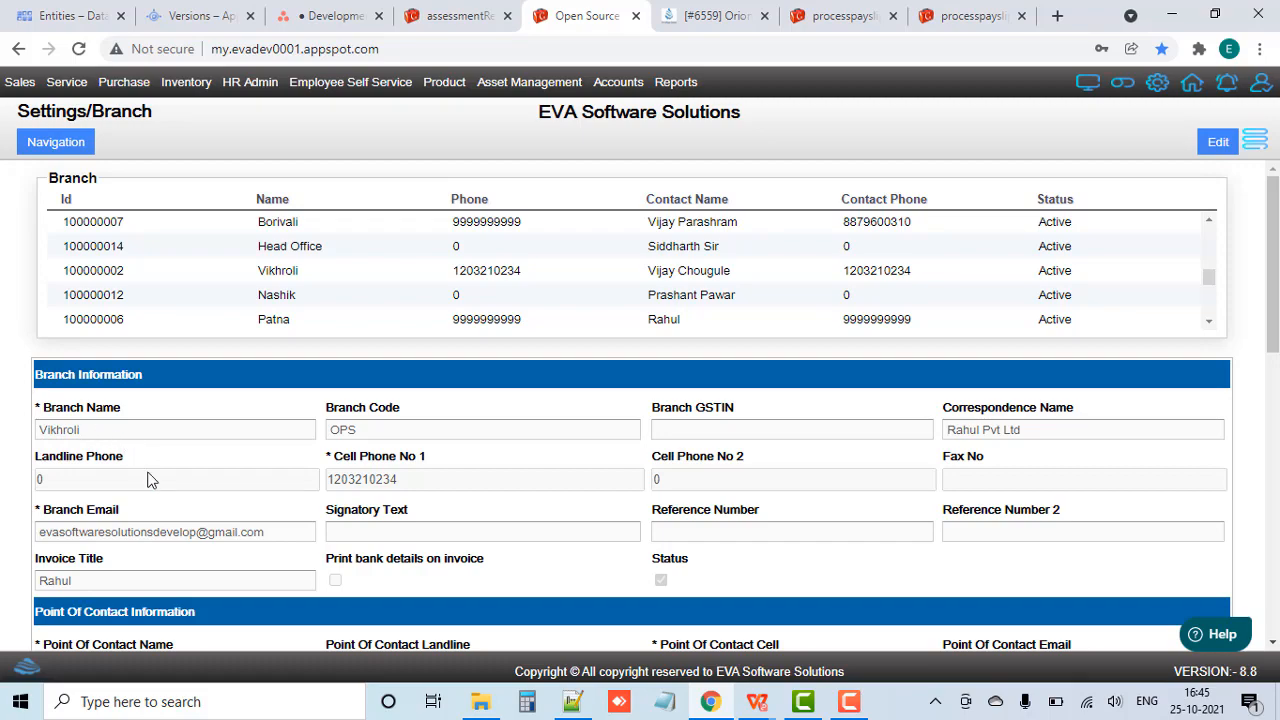
scroll(148, 480, "down", 2)
scroll(148, 480, "down", 8)
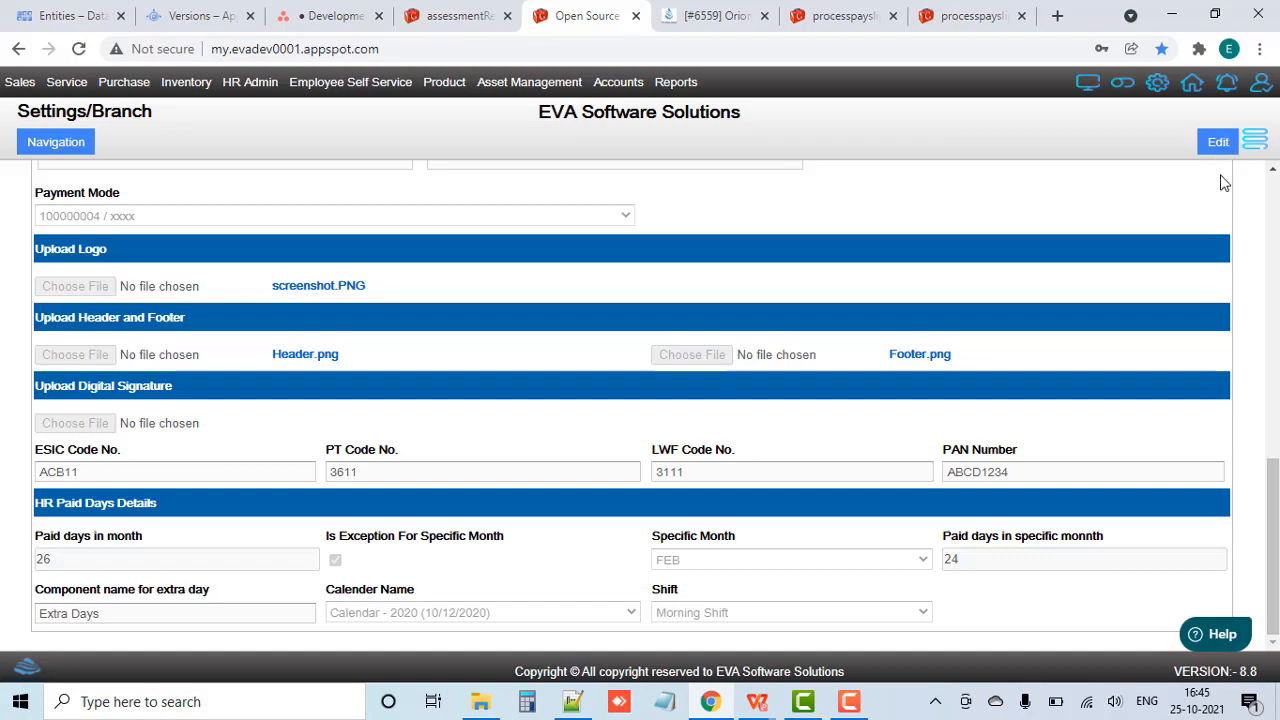
Step: Capture the branch page, outline the Edit button with a red rectangle, and discard the capture
key("super+shift+s")
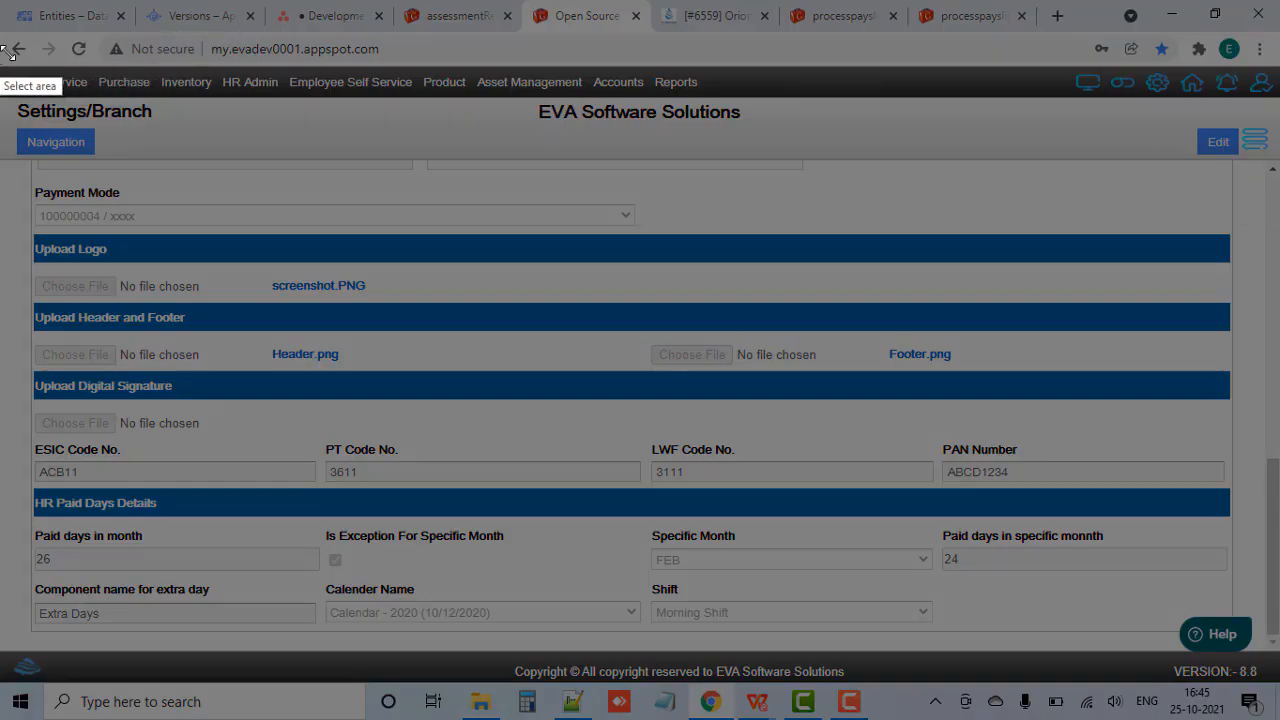
mouse_move(2, 46)
left_mouse_down()
mouse_move(1279, 597)
mouse_move(1278, 686)
left_mouse_up()
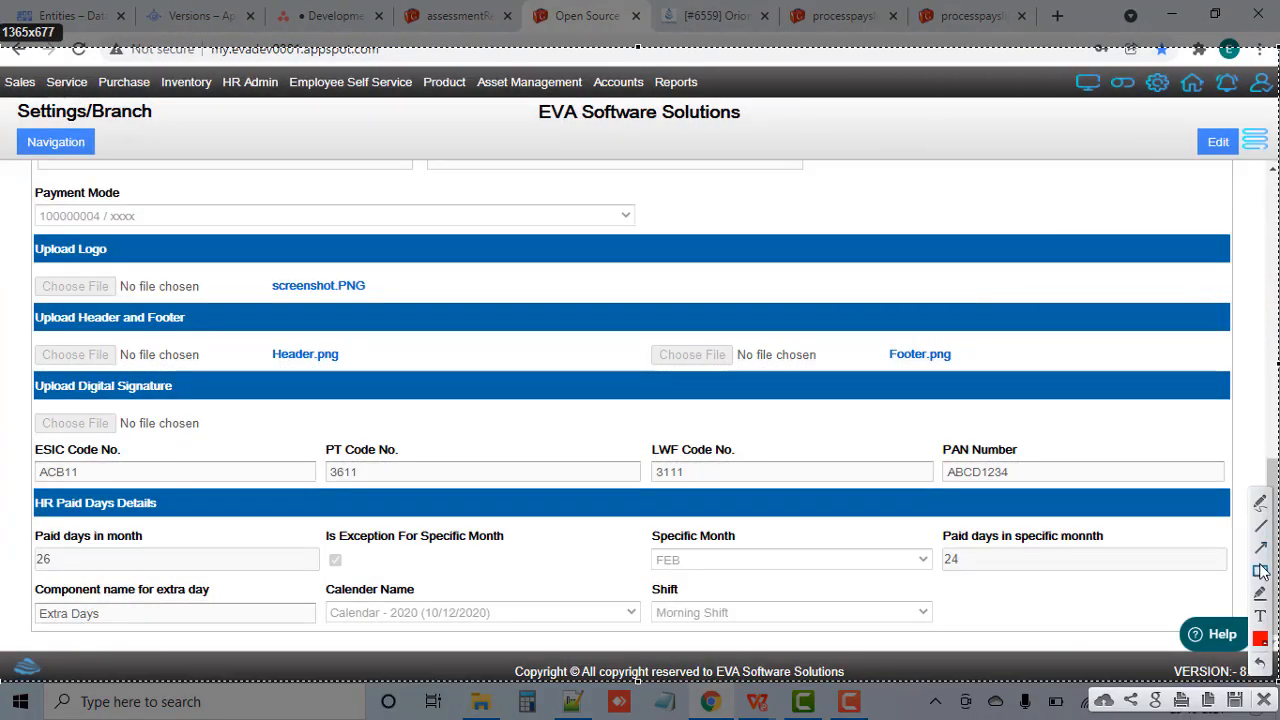
left_click(1260, 572)
left_click_drag(1183, 116, 1250, 166)
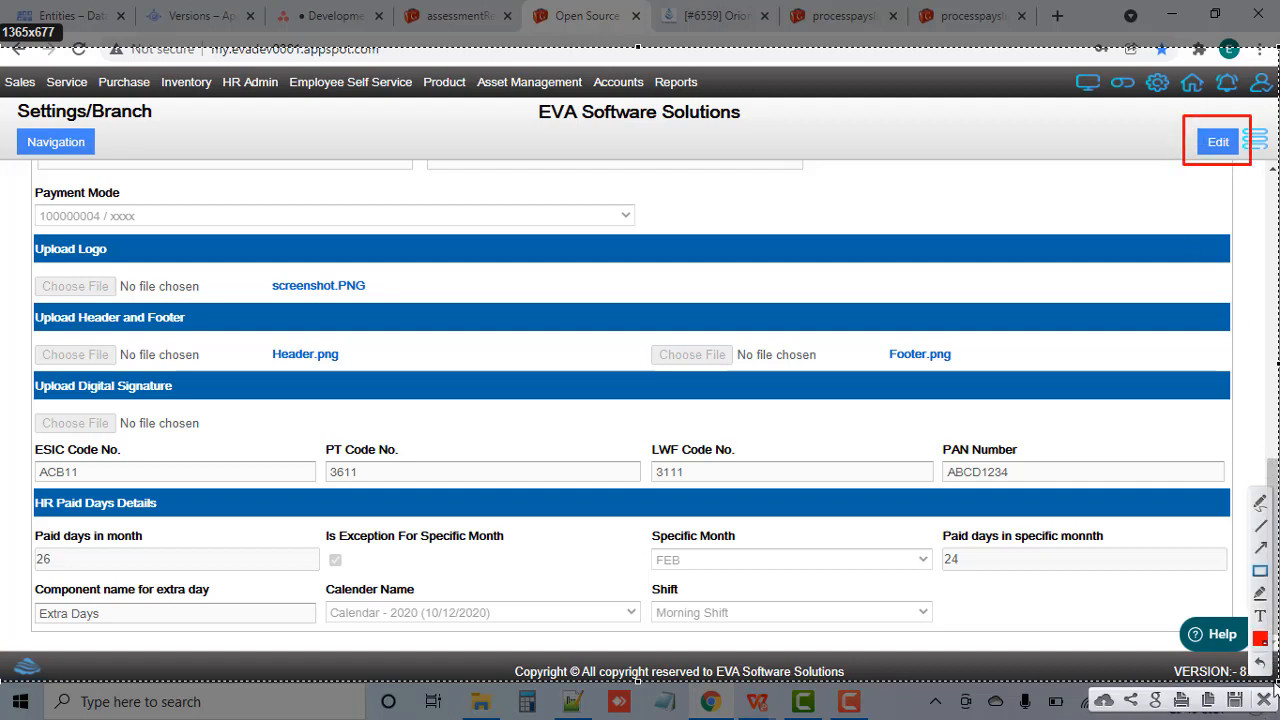
left_click(1264, 699)
Step: Put the Vikhroli branch record into edit mode and display its HR Paid Days Details
left_click(1218, 142)
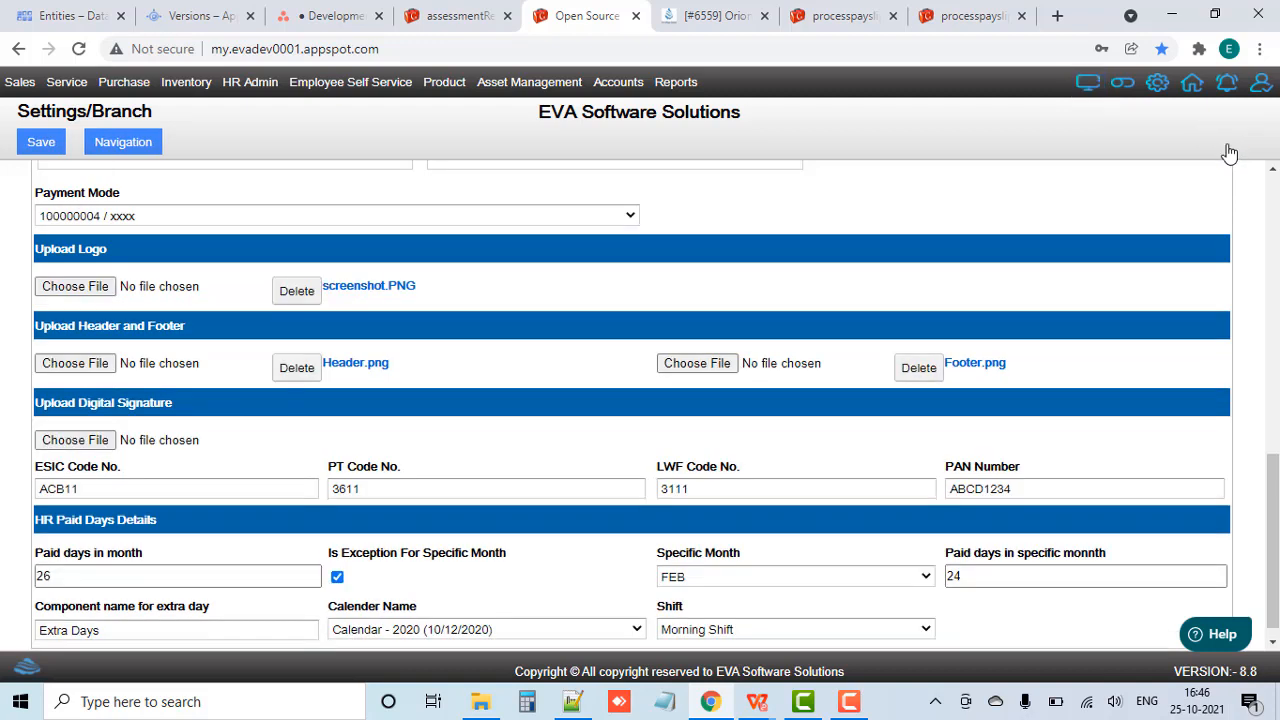
scroll(457, 515, "down", 1)
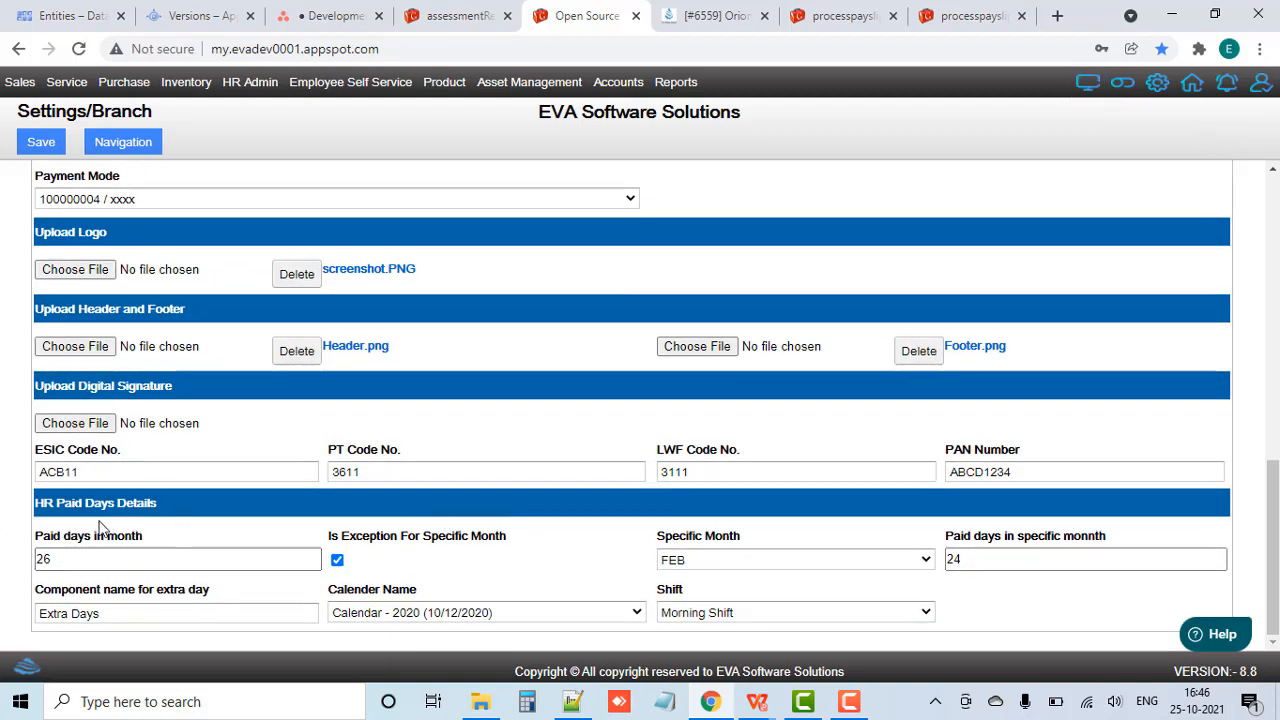
Step: Outline the paid days, exception checkbox, specific month, specific-month paid days and extra day component fields in red on a screen capture, and discard it
key("Print")
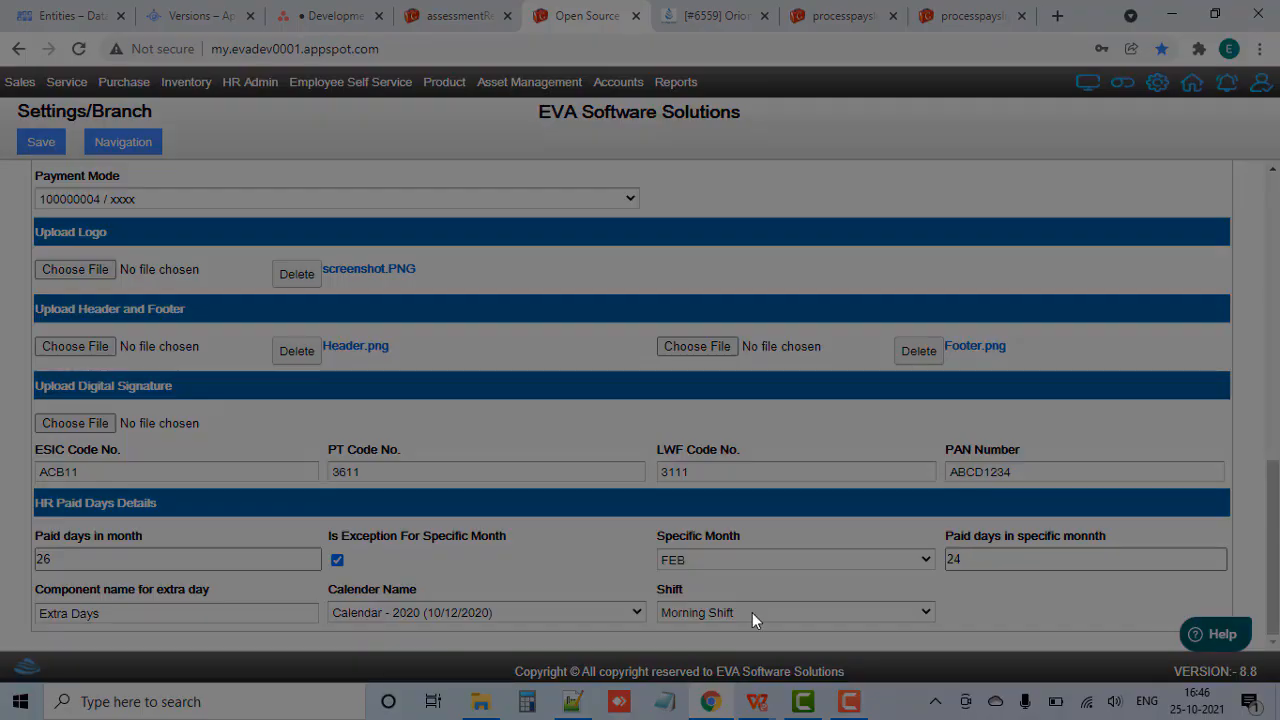
mouse_move(27, 521)
left_mouse_down()
mouse_move(68, 580)
mouse_move(254, 580)
mouse_move(330, 600)
mouse_move(327, 590)
left_mouse_up()
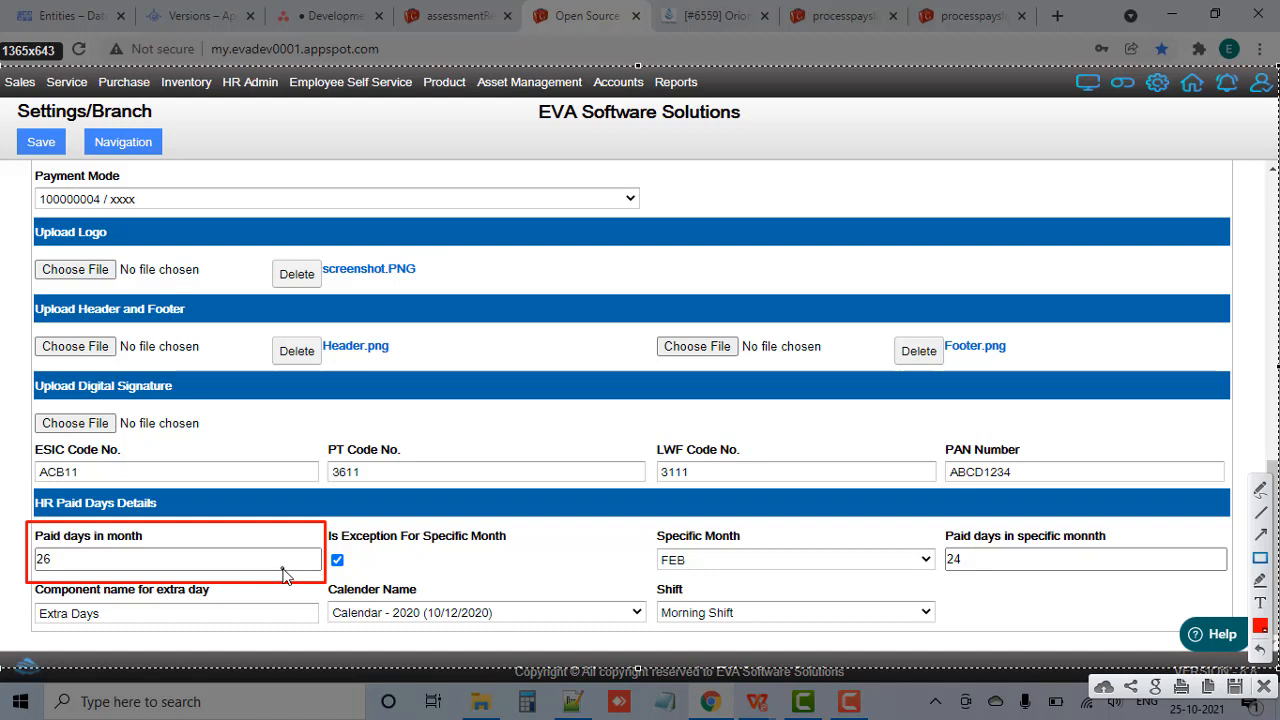
left_click(52, 567)
left_click_drag(327, 549, 355, 576)
mouse_move(650, 527)
left_mouse_down()
mouse_move(739, 584)
mouse_move(938, 576)
left_mouse_up()
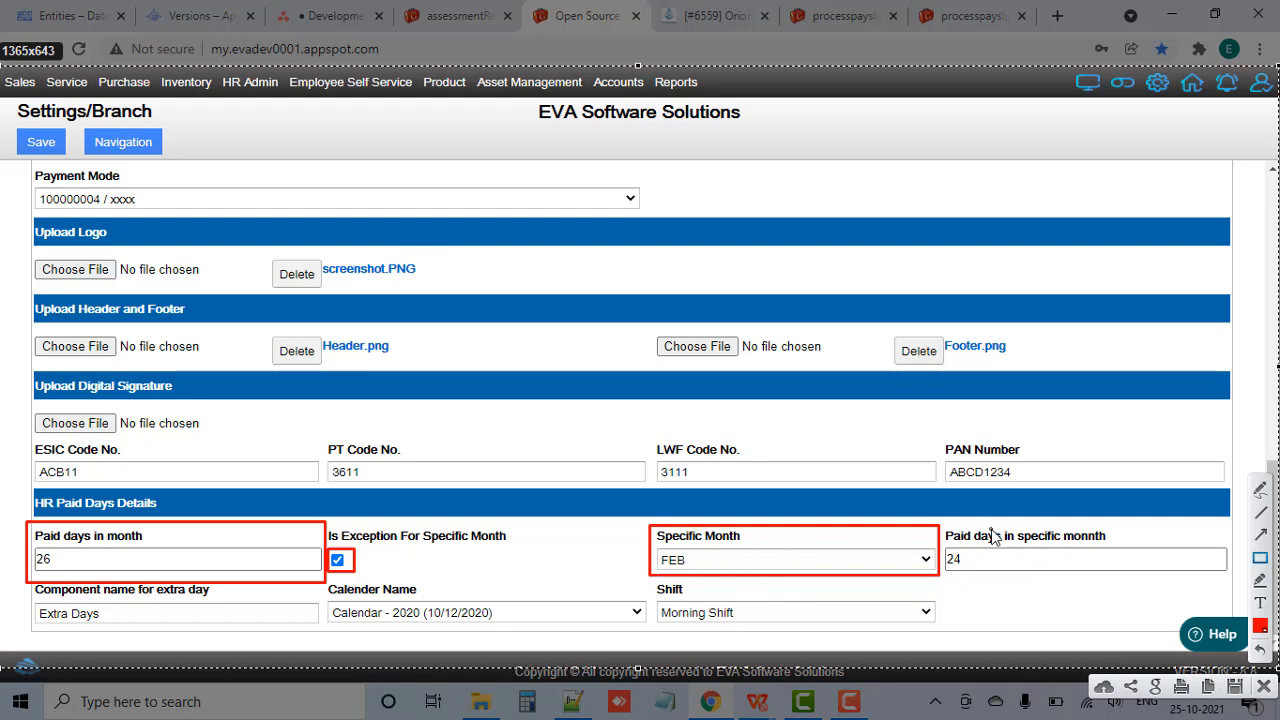
mouse_move(948, 524)
left_mouse_down()
mouse_move(1040, 604)
mouse_move(1230, 585)
left_mouse_up()
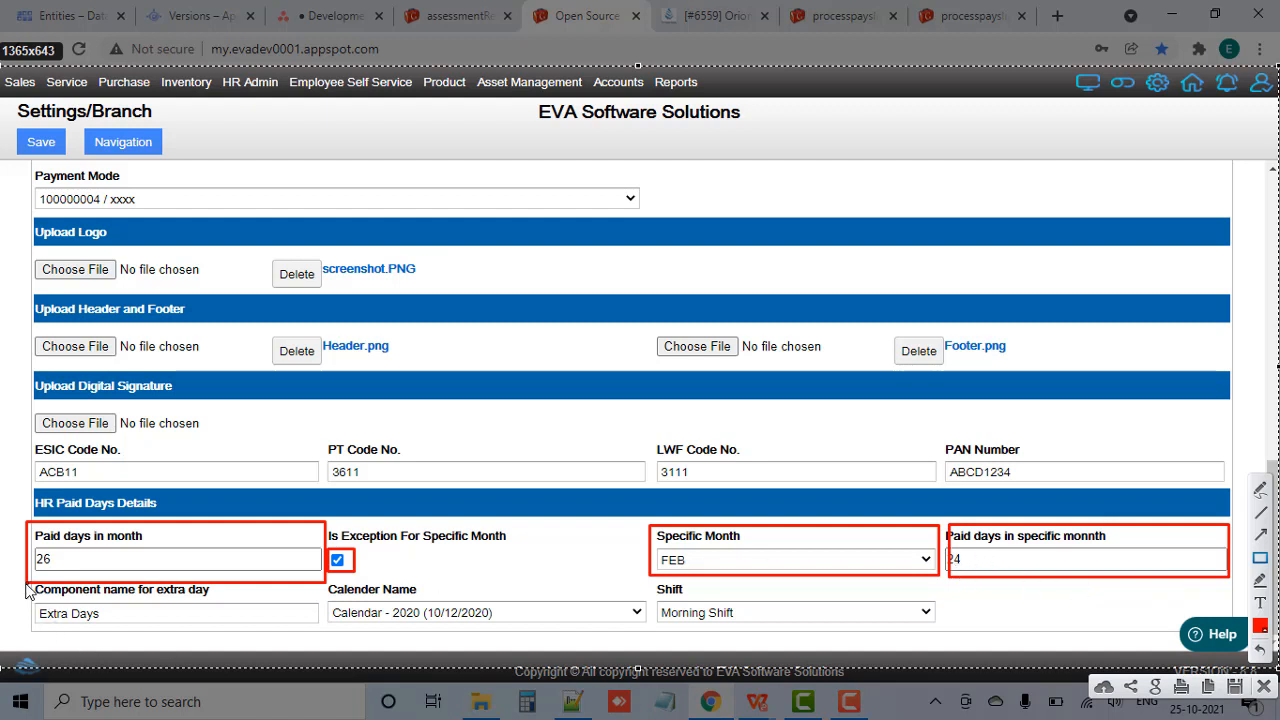
mouse_move(28, 584)
left_mouse_down()
mouse_move(237, 652)
mouse_move(323, 640)
left_mouse_up()
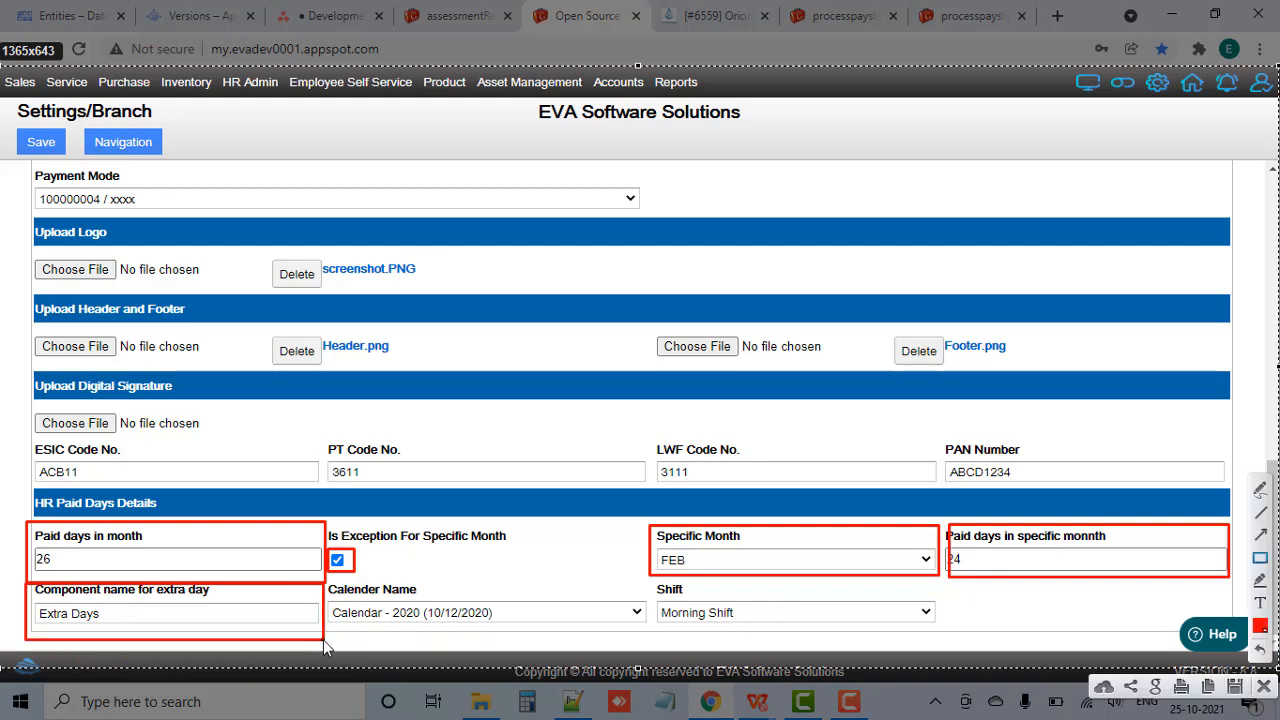
left_click(1262, 686)
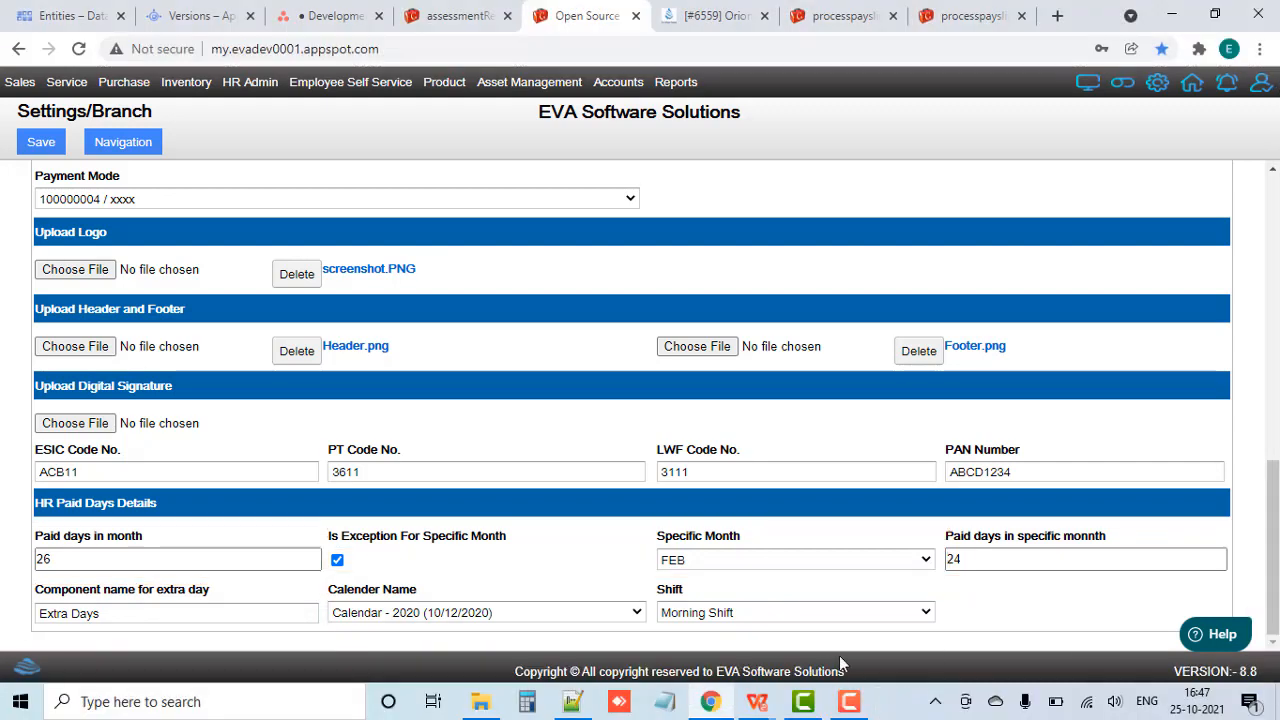
Step: Switch back to Training.txt in Notepad++ and add a "Jan-2021" heading underlined with dashes below the settings path
left_click(708, 701)
type("Jan-2021")
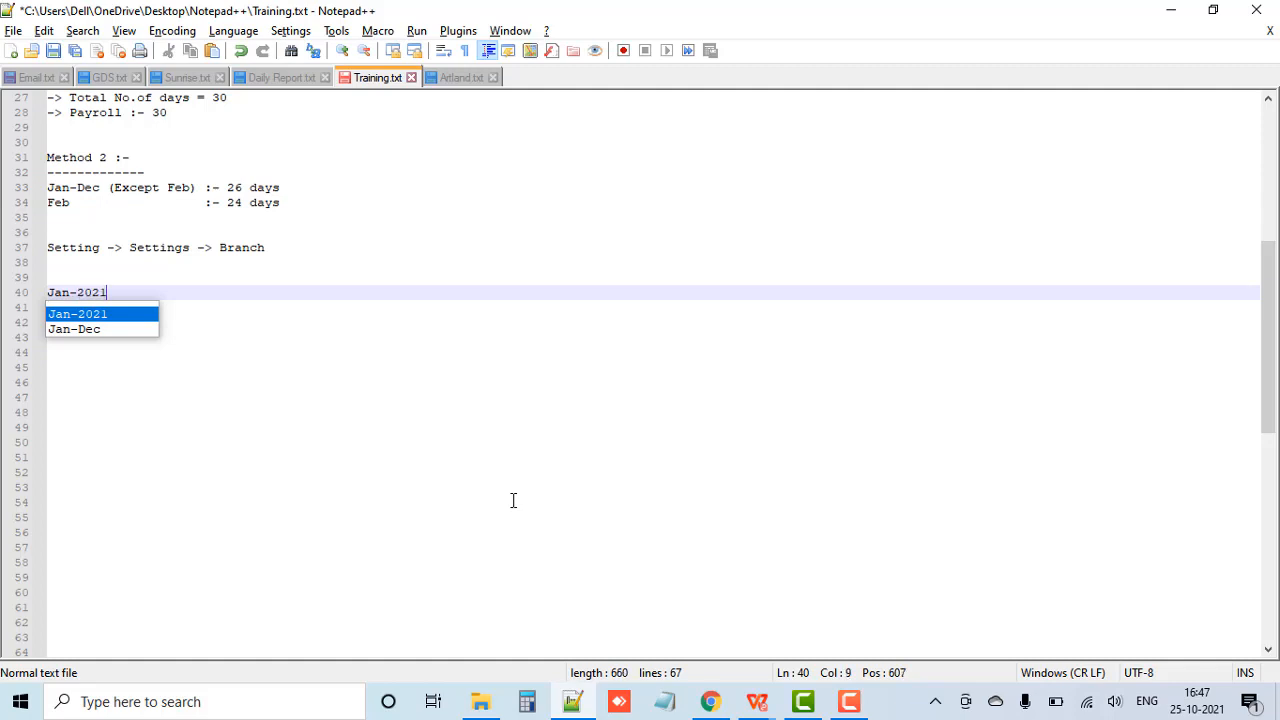
key("Escape")
key("Return")
type("--------")
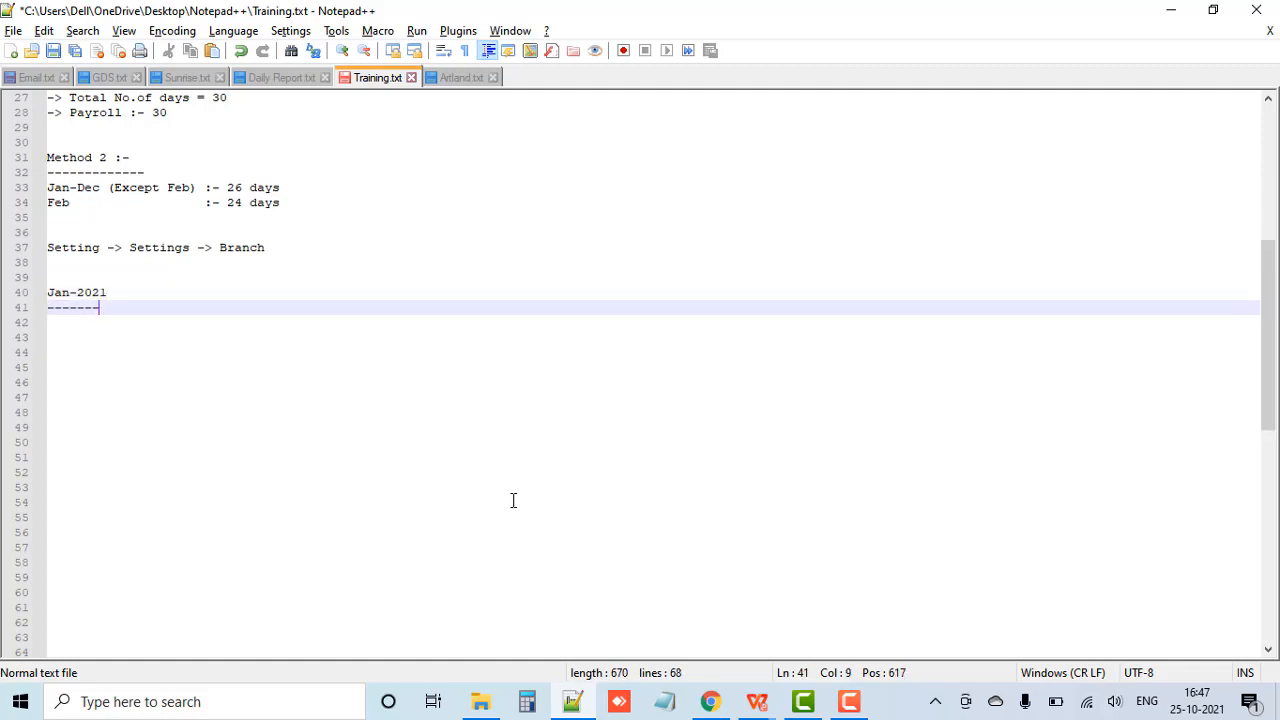
Step: Under the new Jan-2021 heading, add the line "Total no.of days = 31 days"
key("Return")
type("Total ")
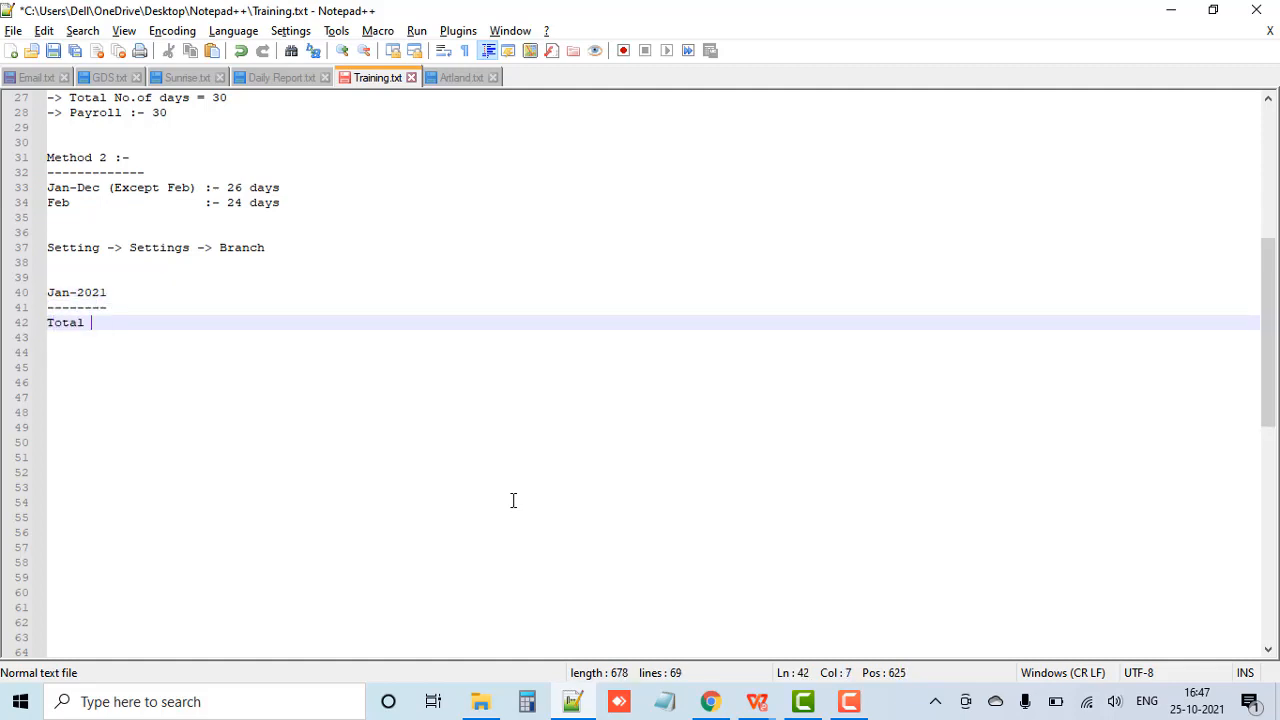
type("no.ofdays")
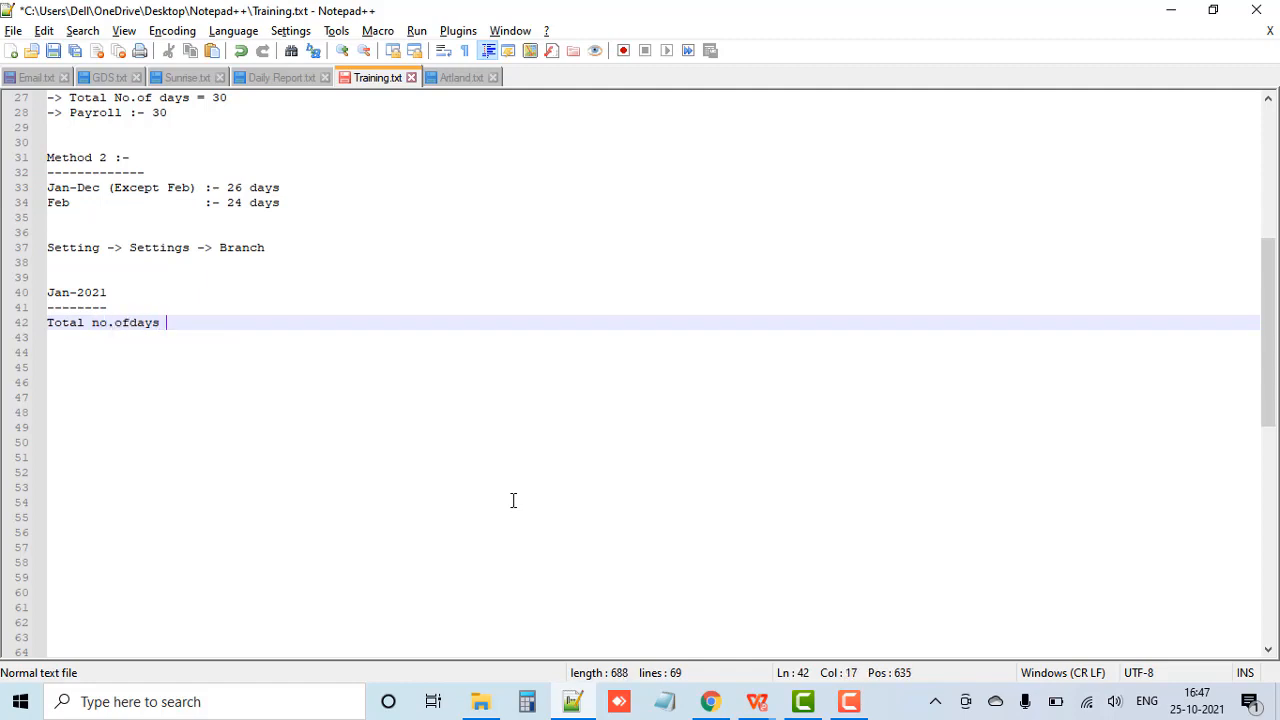
key("Left")
key("Left")
key("Left")
key("Left")
key("Left")
key("Right")
key("Right")
key("Right")
key("Right")
type("= 31 d")
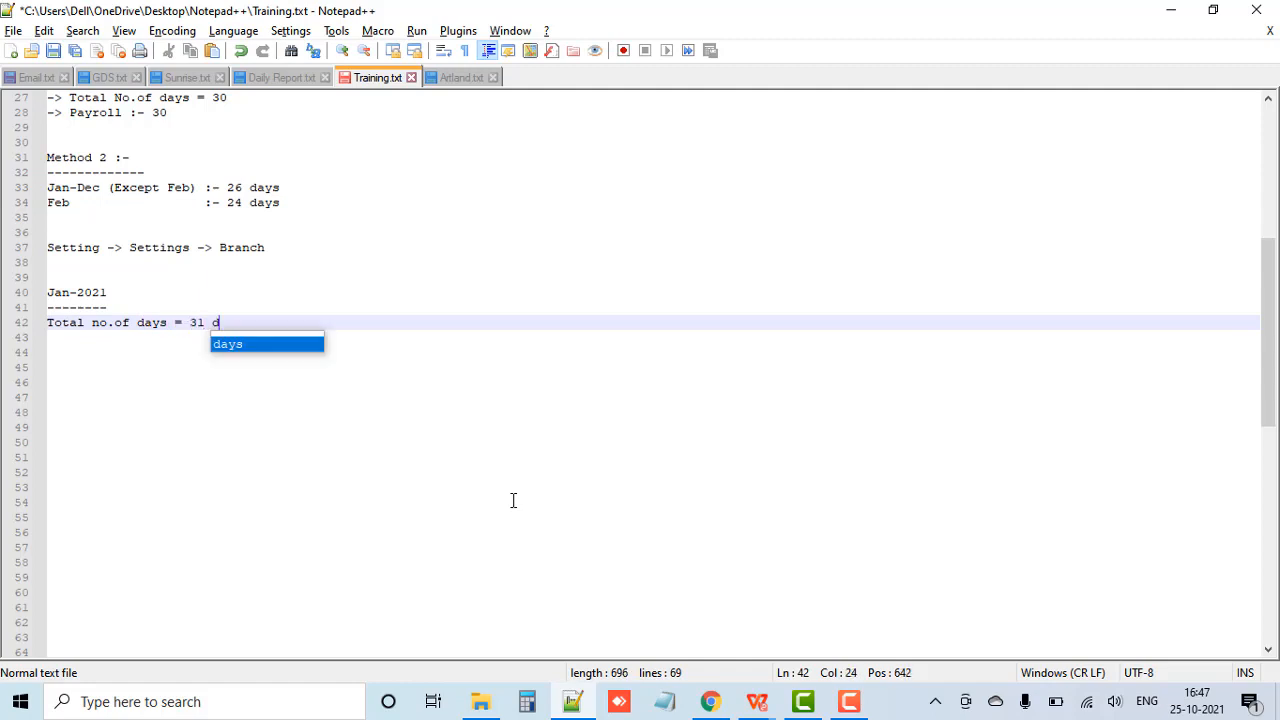
type("ays")
key("Return")
key("Return")
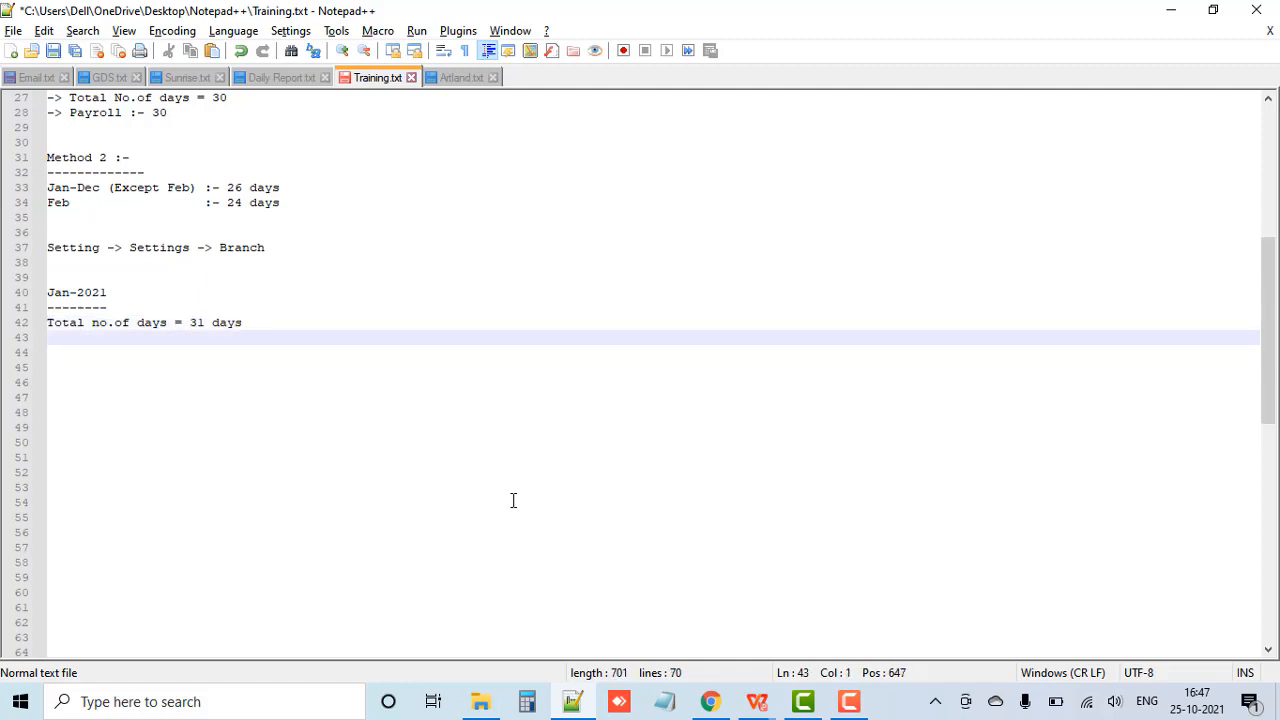
Step: Leave a blank line and add the example employee's first name followed by ":-" as a heading underlined with dashes
key("Return")
type("A")
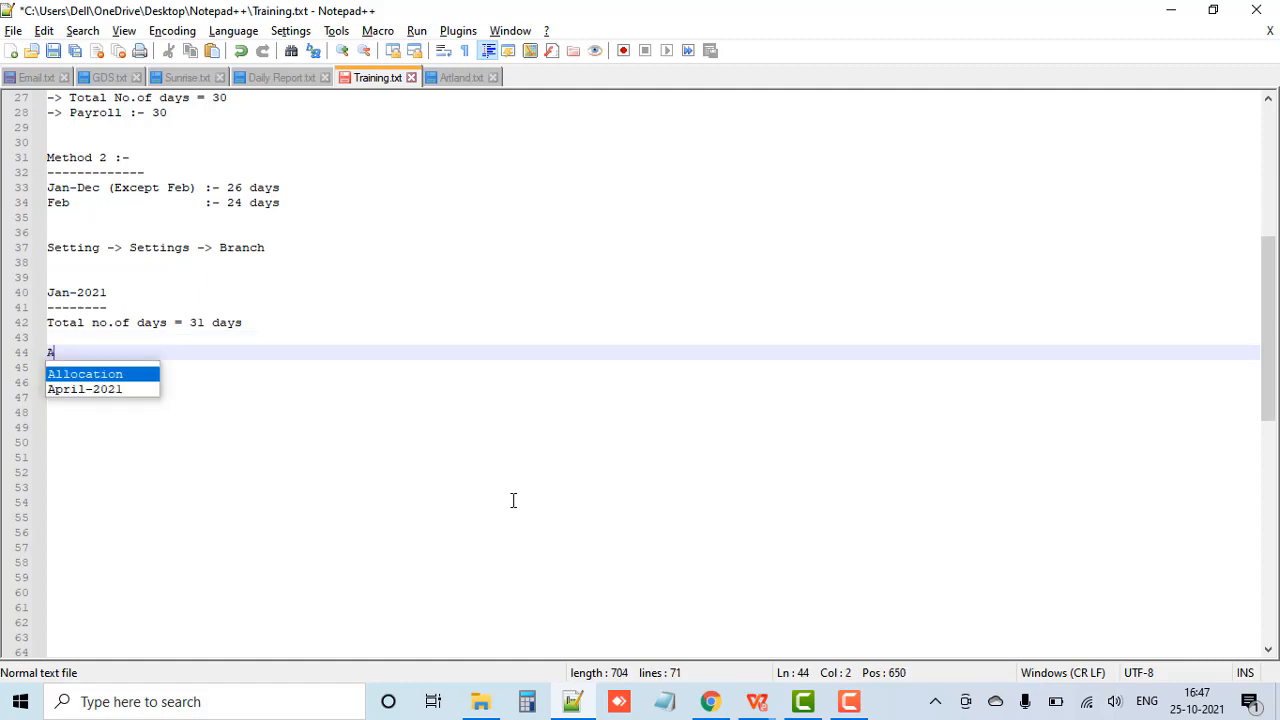
type("nil :-")
key("Return")
type("-------")
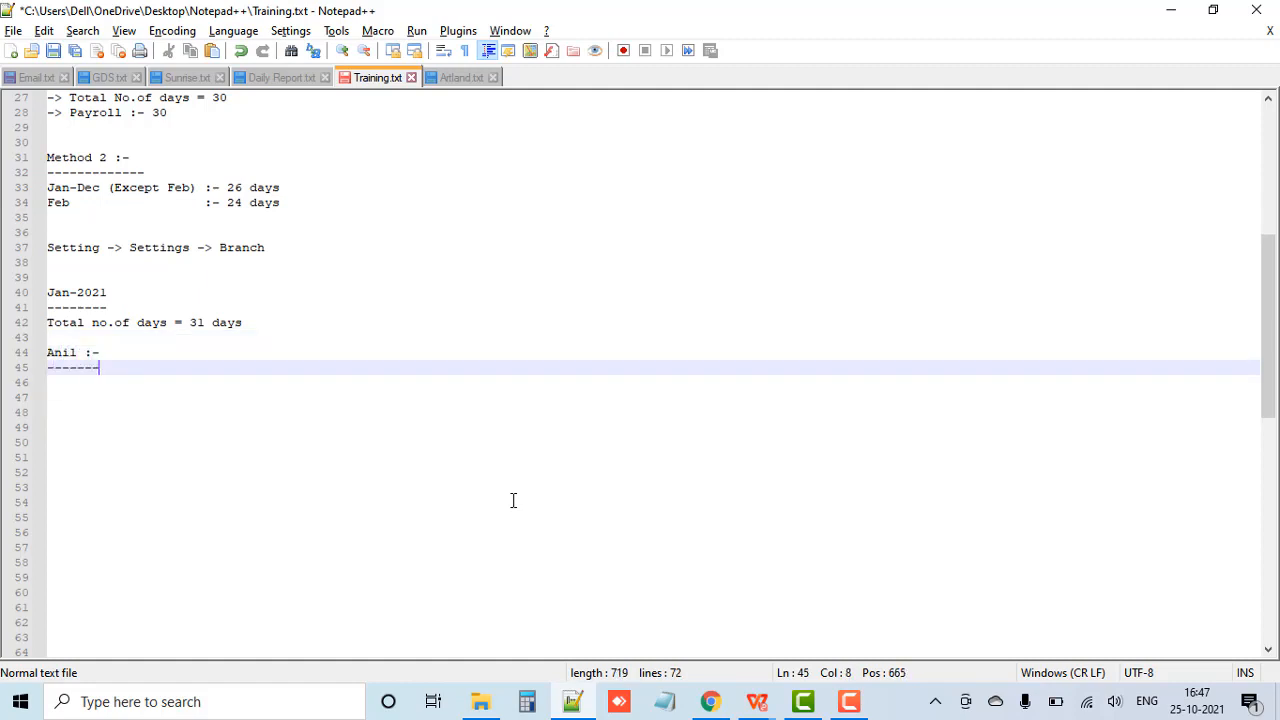
key("Return")
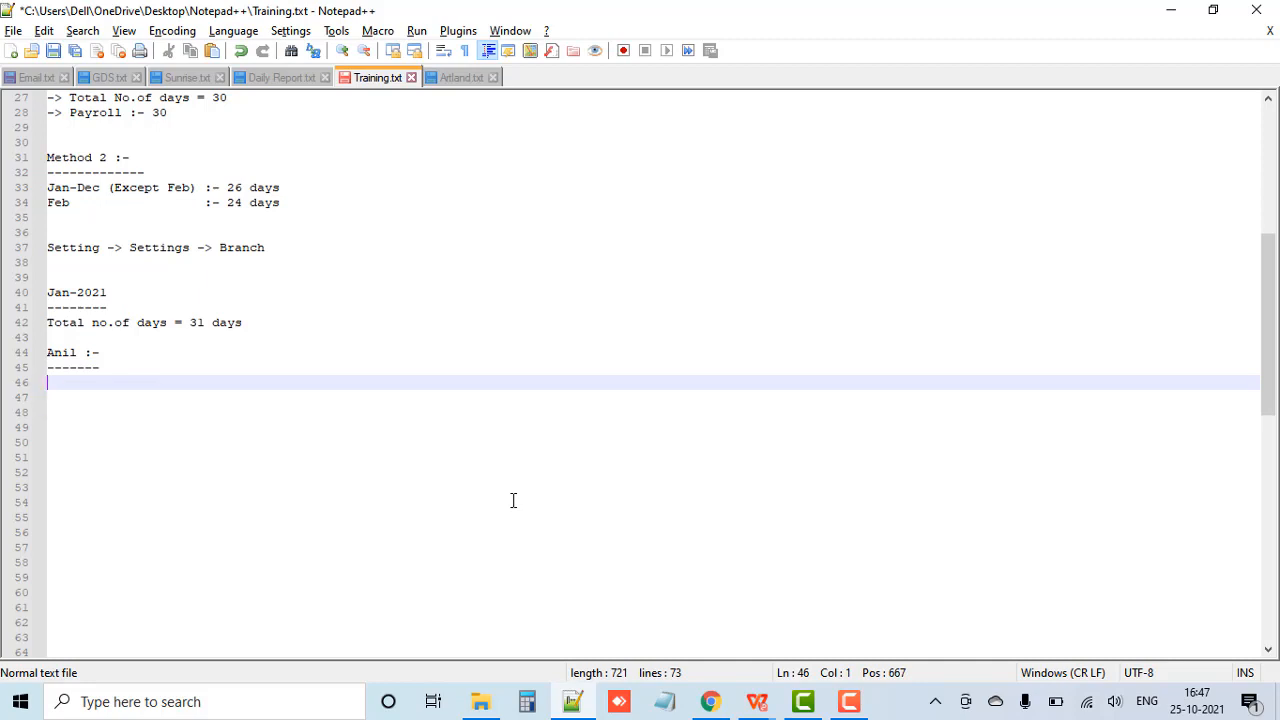
Step: Under the example employee's heading, add the line "Total worked days = 27 days"
type("Total worked days ")
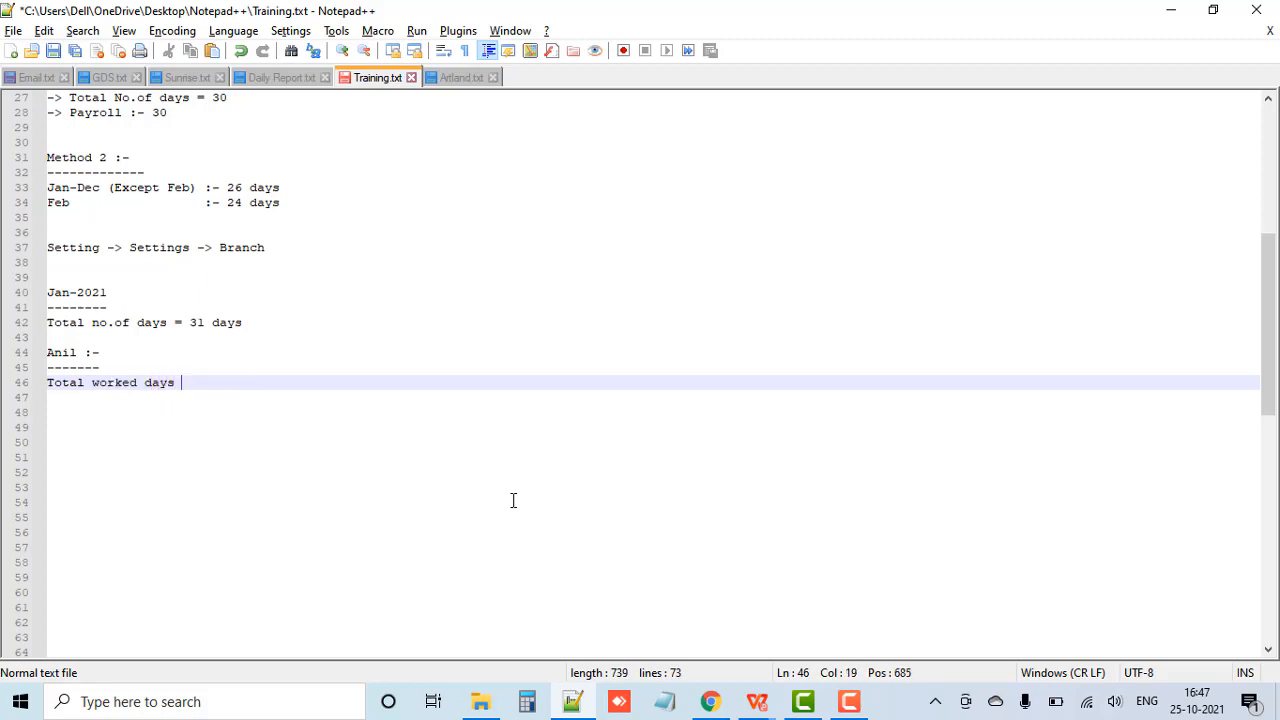
type("= 27 d")
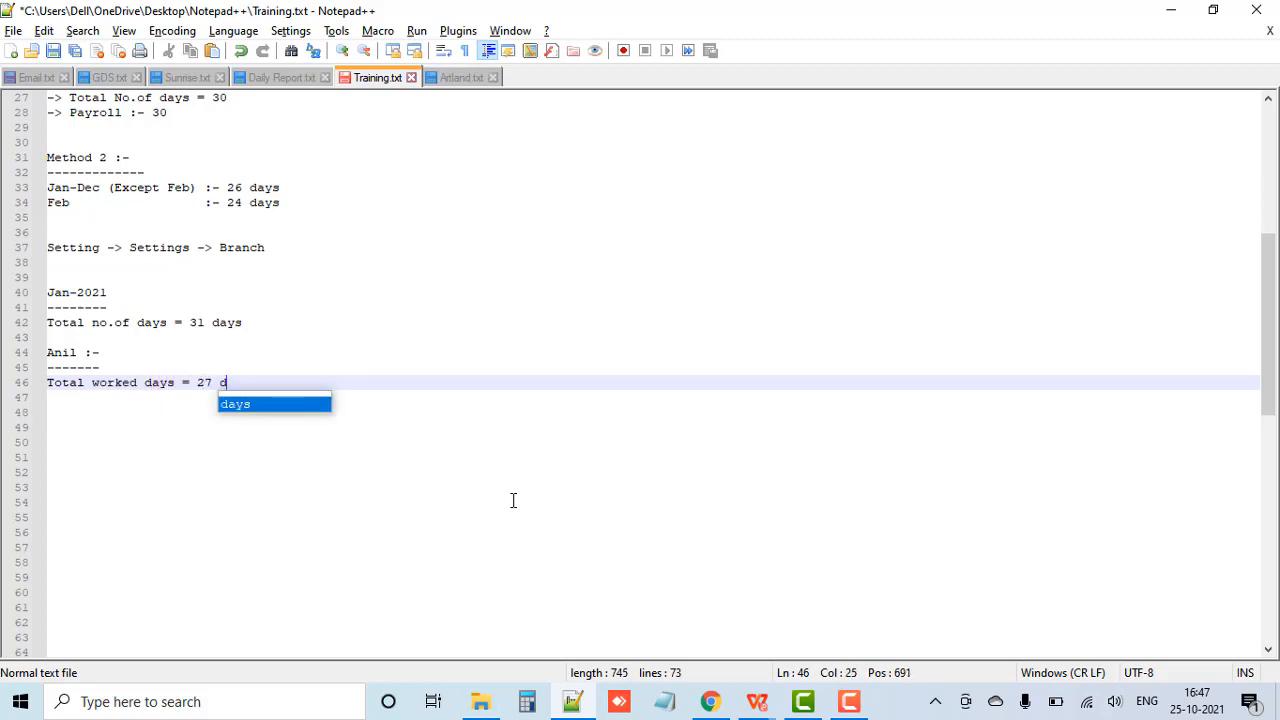
type("ays")
key("Return")
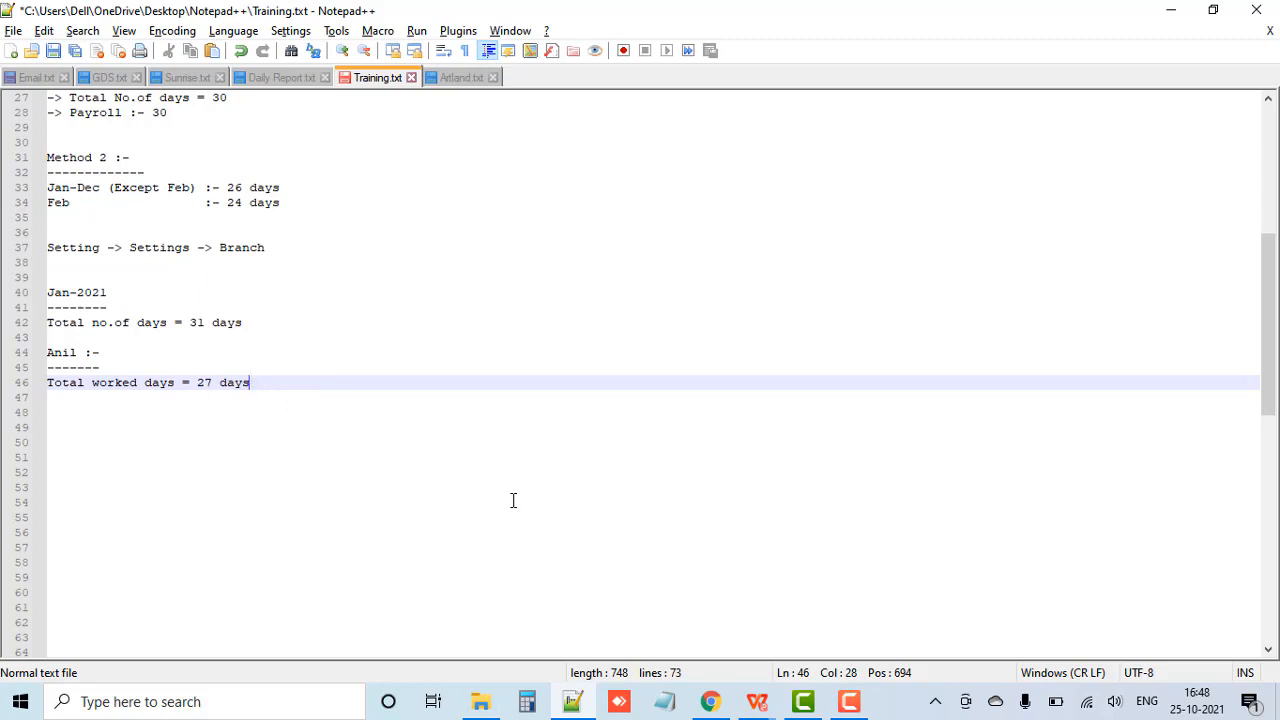
Step: Add the line "Total WO = 4 days" directly below the total worked days line
key("Return")
type("Total ")
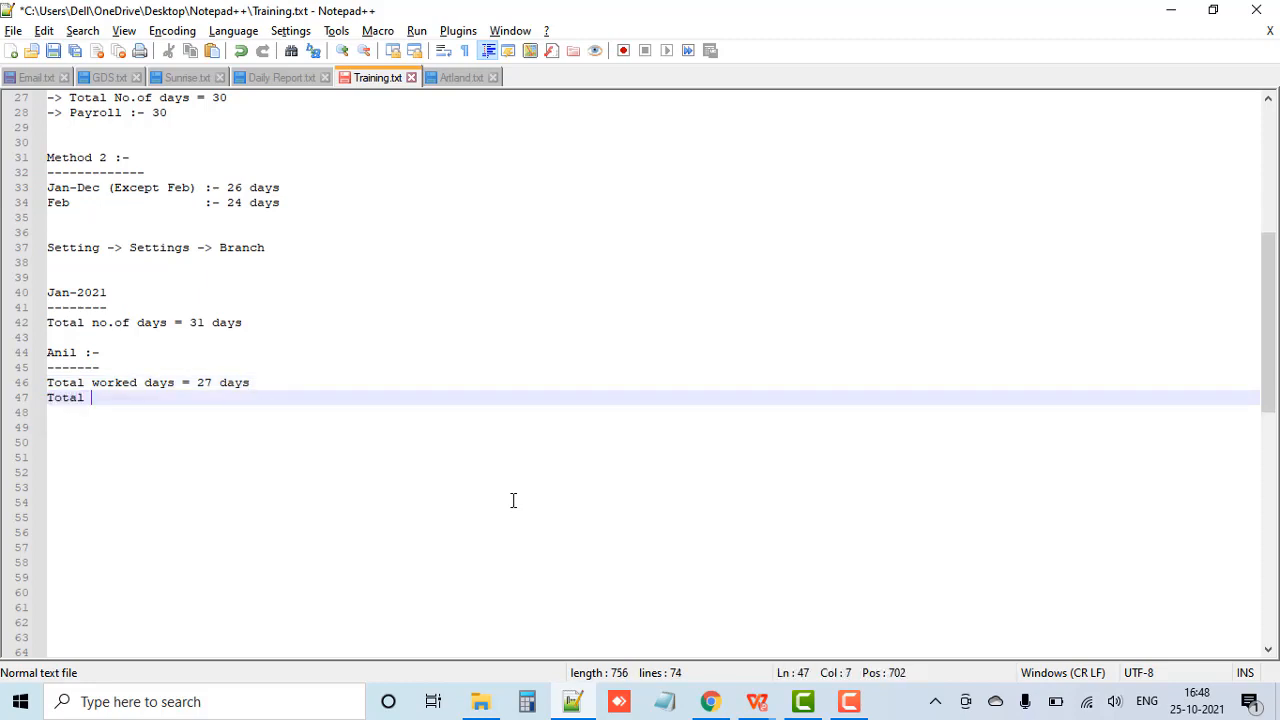
type("WO = 4 days")
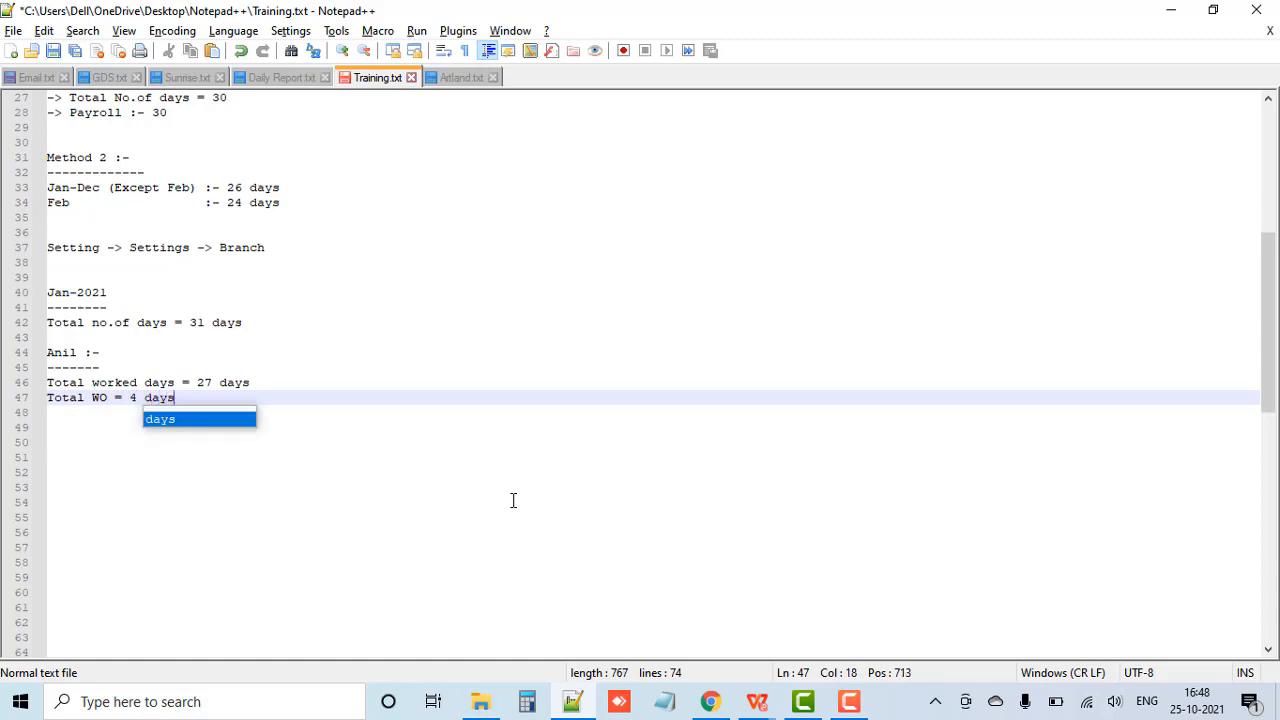
left_click(200, 399)
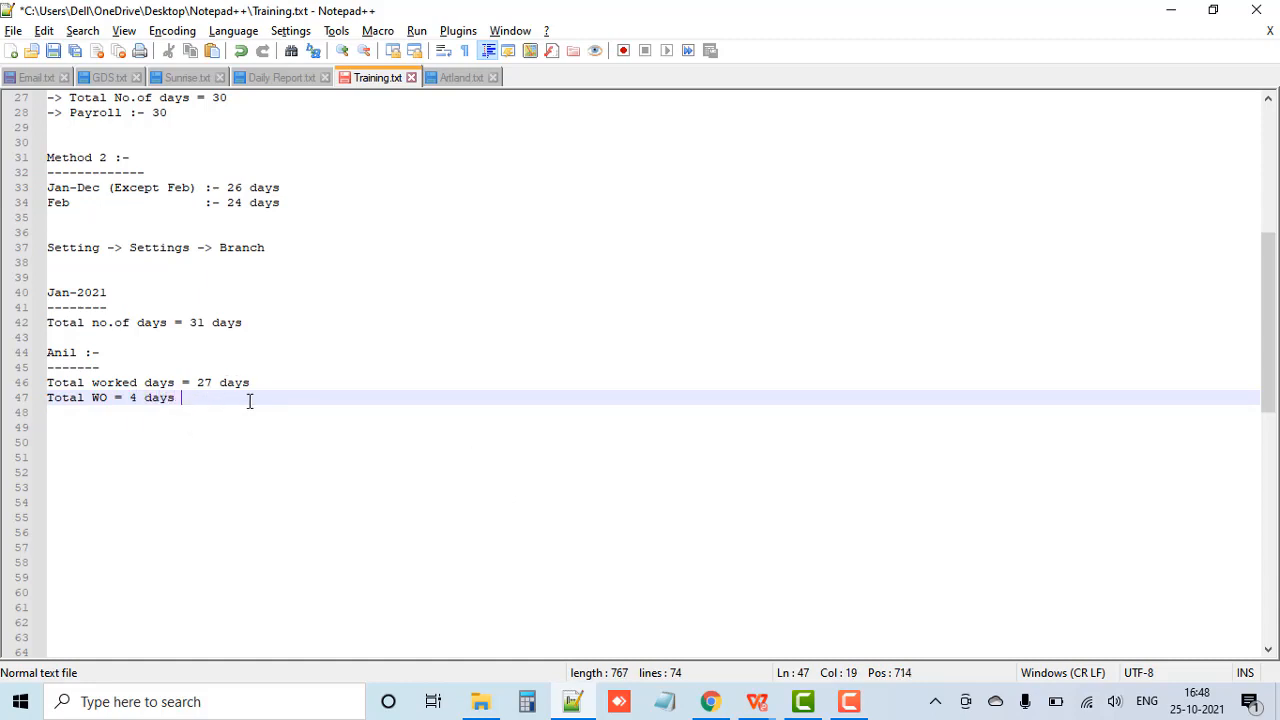
Step: Leave a blank line below the WO total and add a "26days" heading underlined with dashes
key("Return")
key("Return")
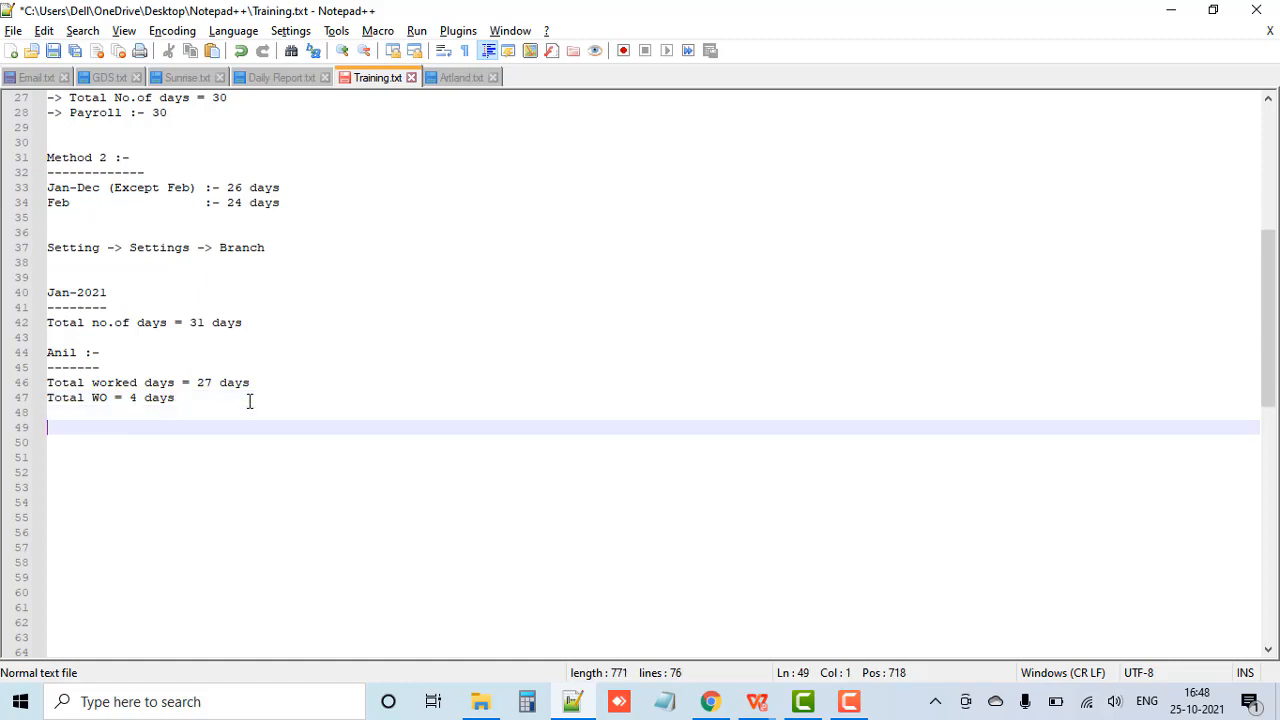
type("26days")
key("Return")
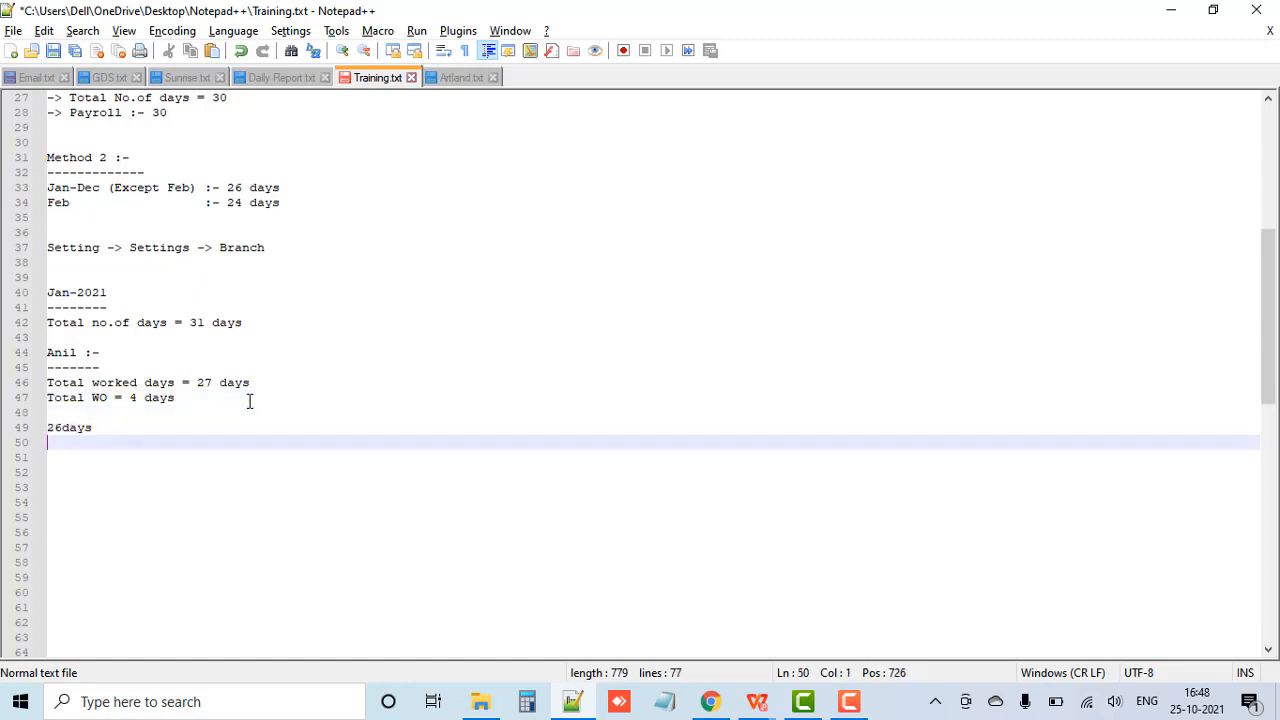
type("--------")
key("Return")
Step: Under the 26days heading, add the line "26 days :- normal working days"
type("26 da")
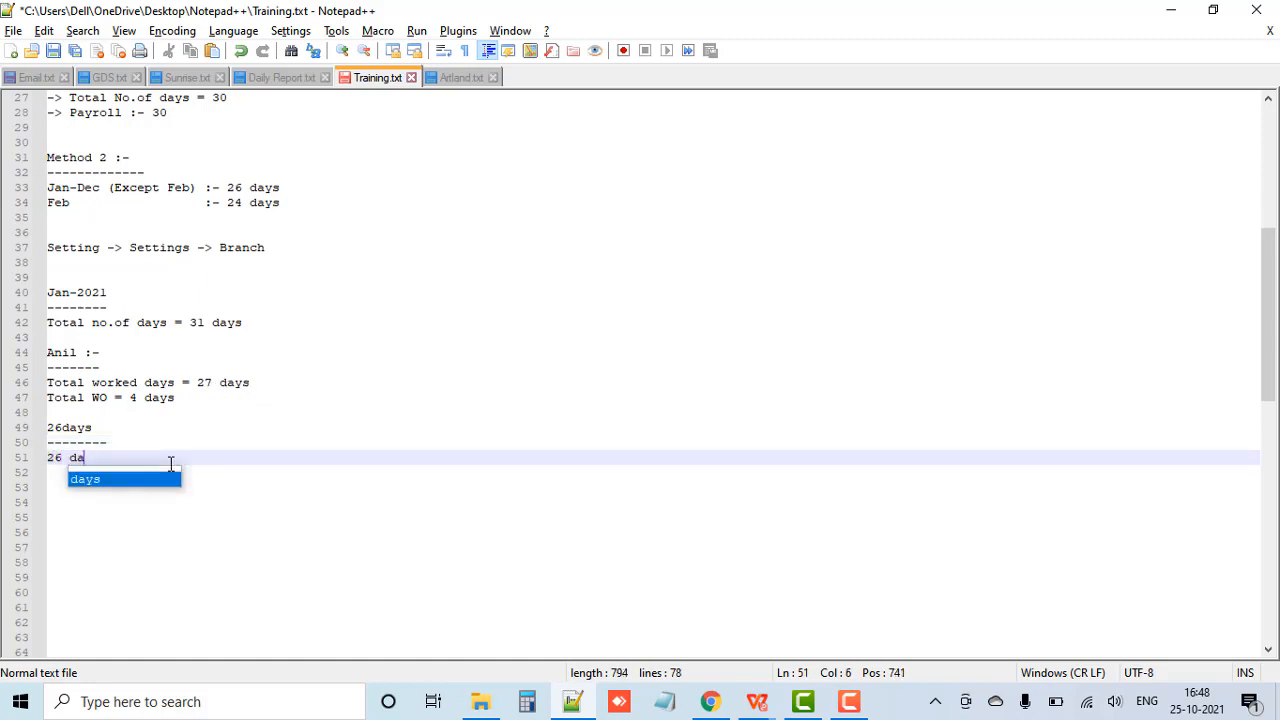
type("ys :- n")
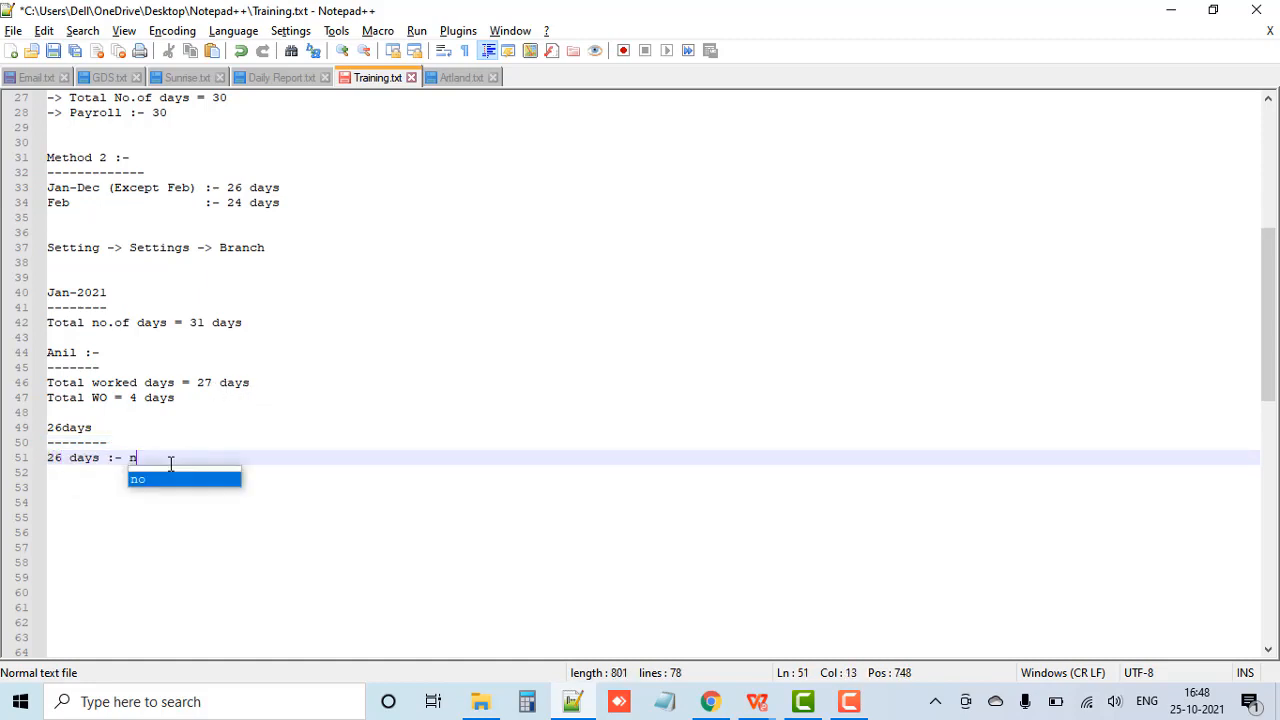
type("ormal working days")
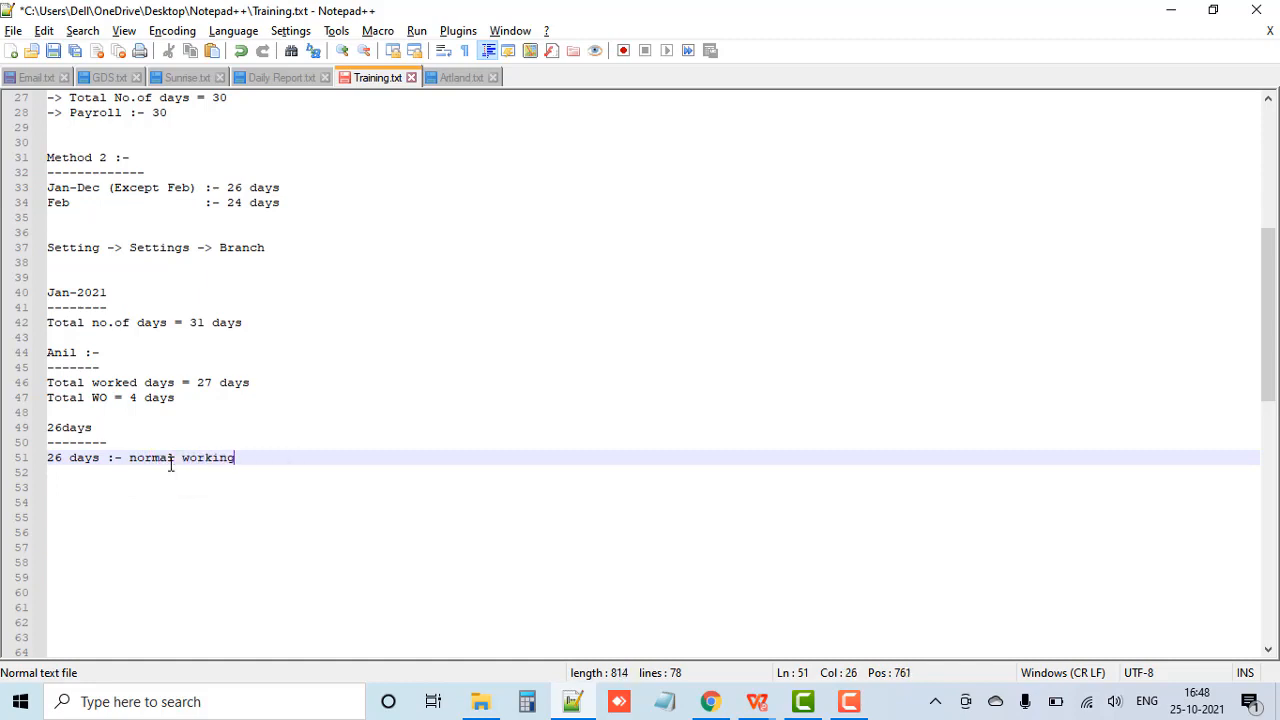
key("Return")
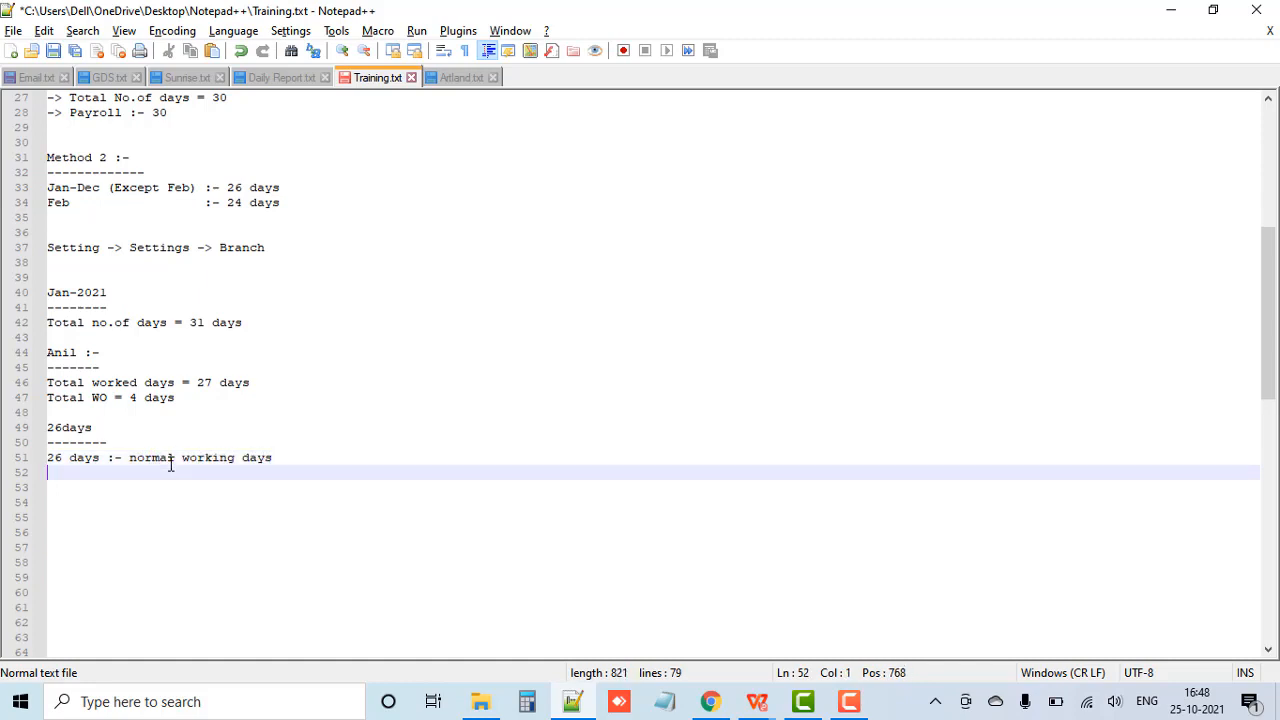
Step: Add the line "1 day :- extra day" and align its ":-" with the line above
type("1 day    :- extra day")
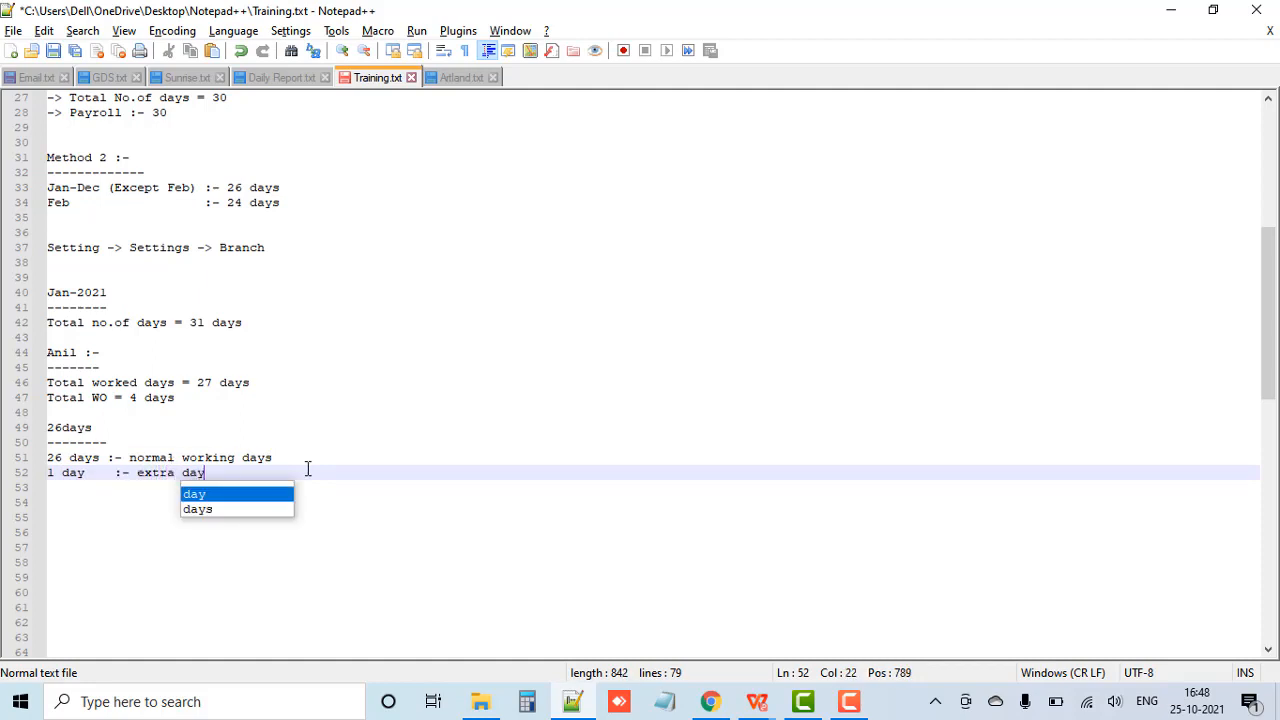
left_click(371, 472)
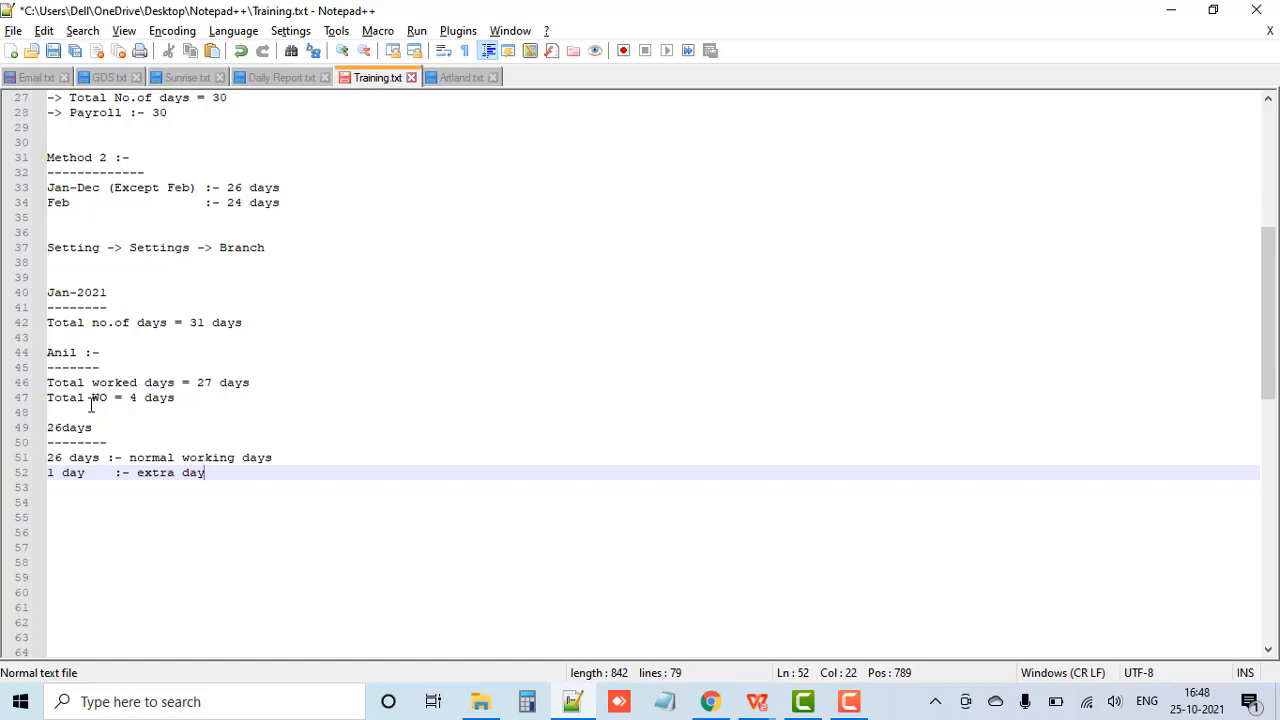
left_click(116, 472)
key("BackSpace")
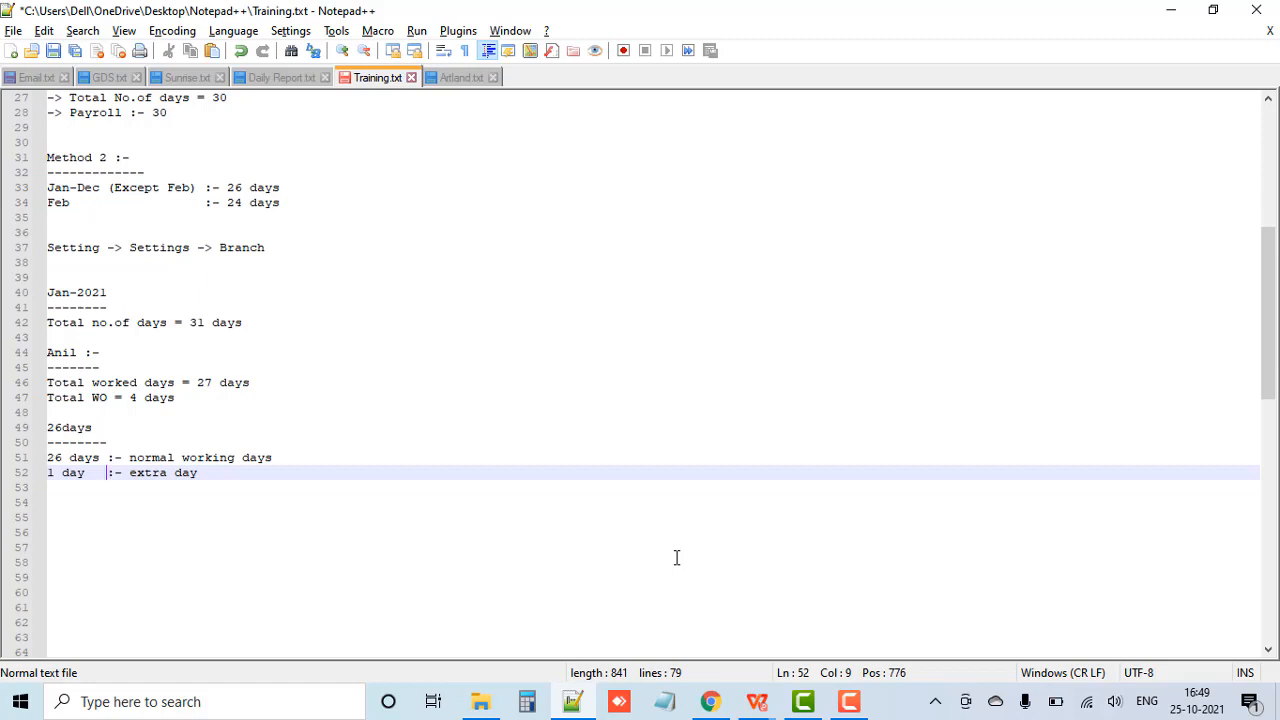
Step: Switch to the Settings/Branch page in Chrome, highlight the extra day component name and save the branch
left_click(710, 701)
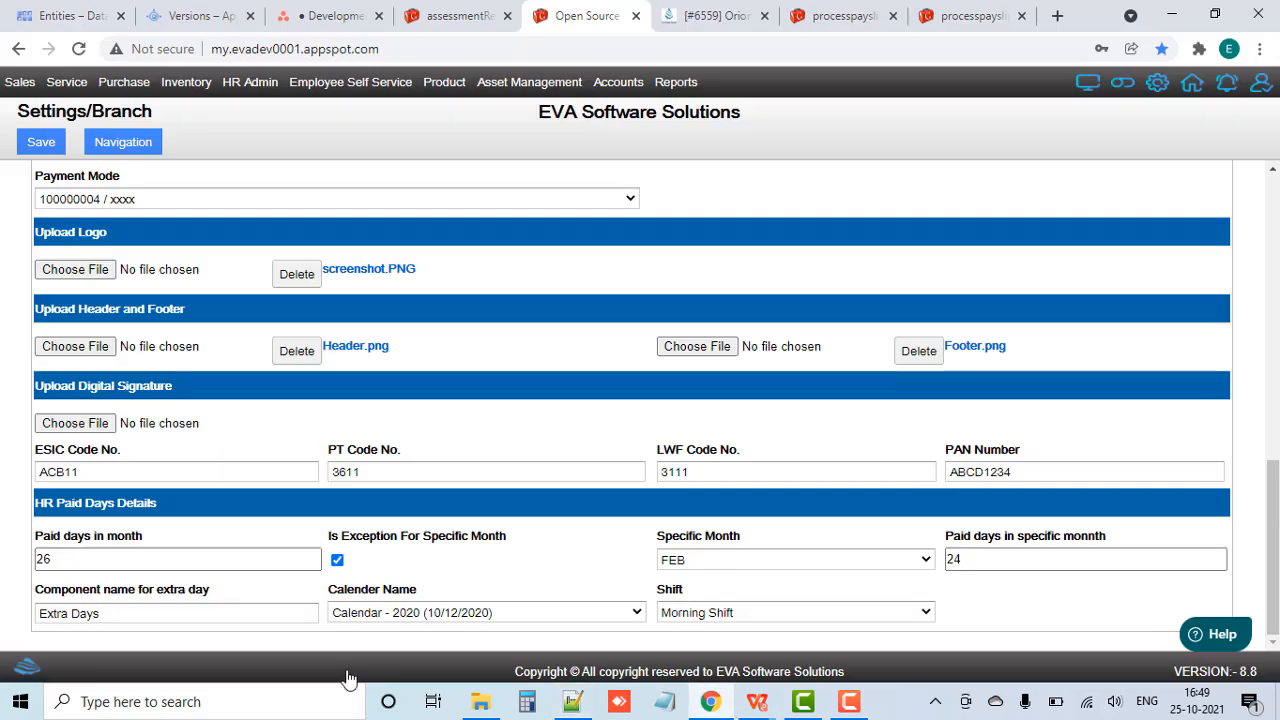
double_click(103, 613)
left_click(185, 649)
left_click(41, 141)
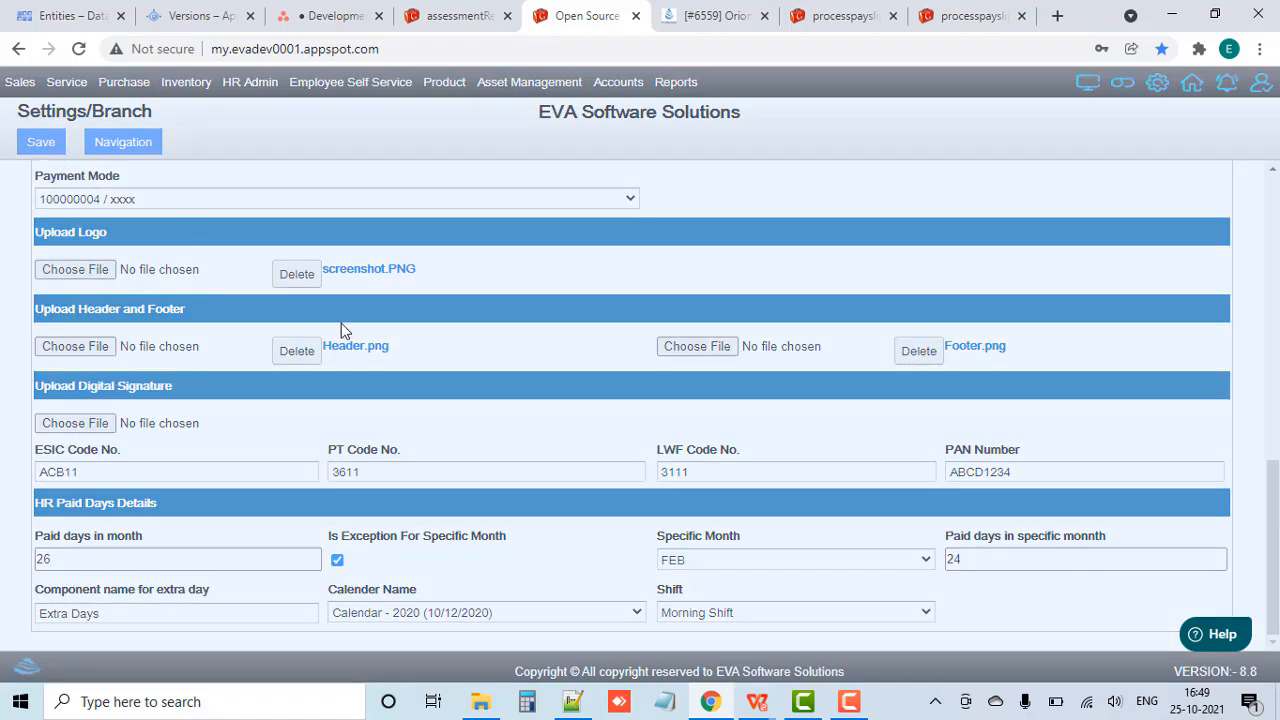
left_click(645, 415)
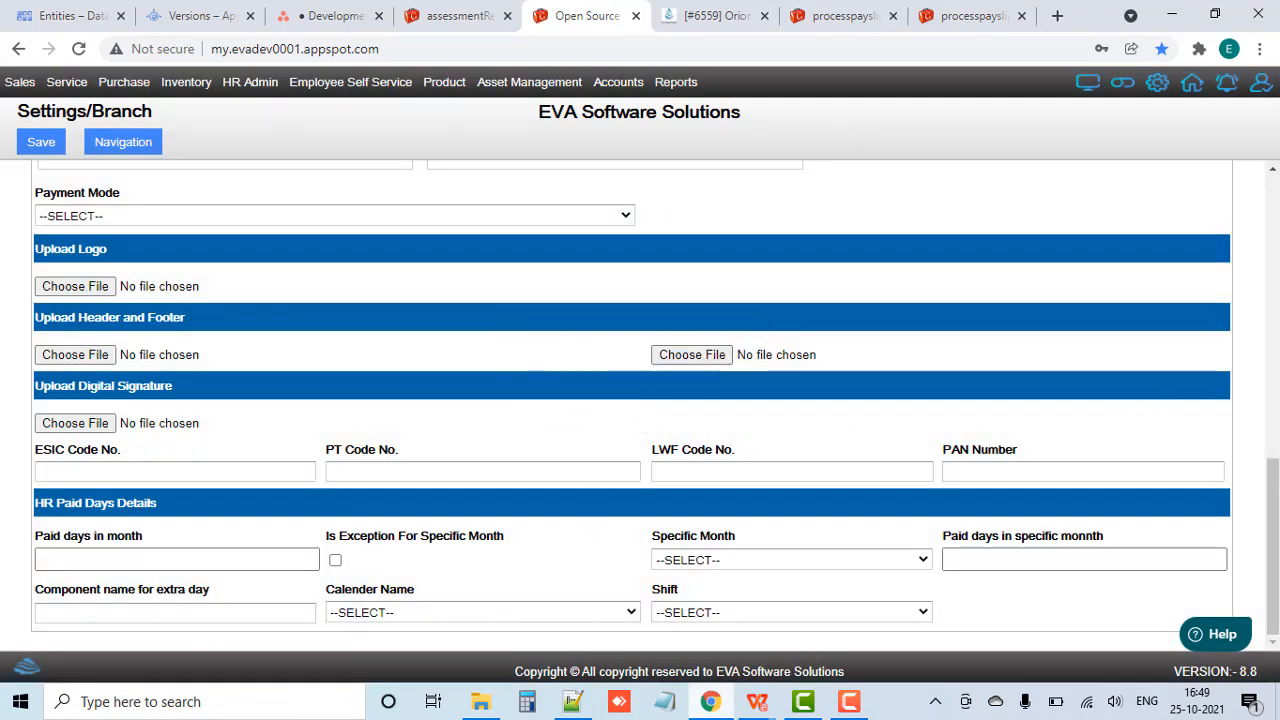
Step: Return to Training.txt in Notepad++ and add a "Vikhroli branch :-" heading underlined with dashes below the extra day line
left_click(572, 701)
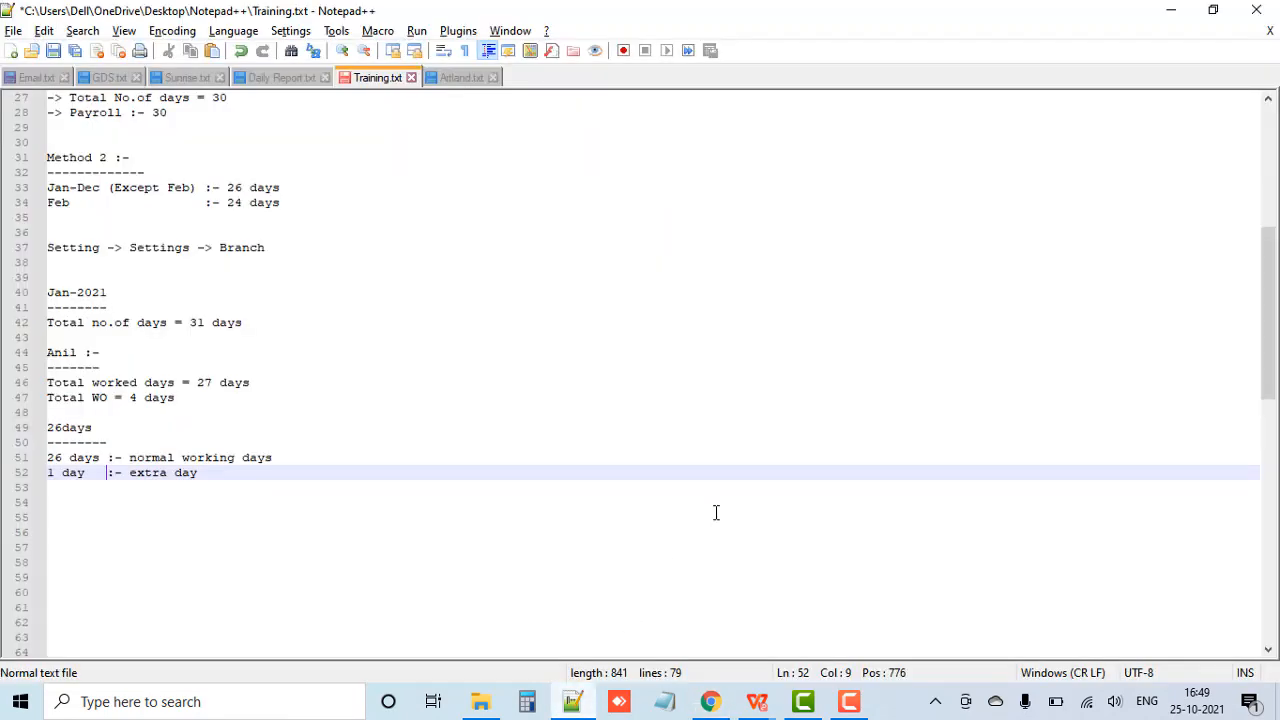
left_click(593, 481)
key("Return")
key("Return")
type("Vi")
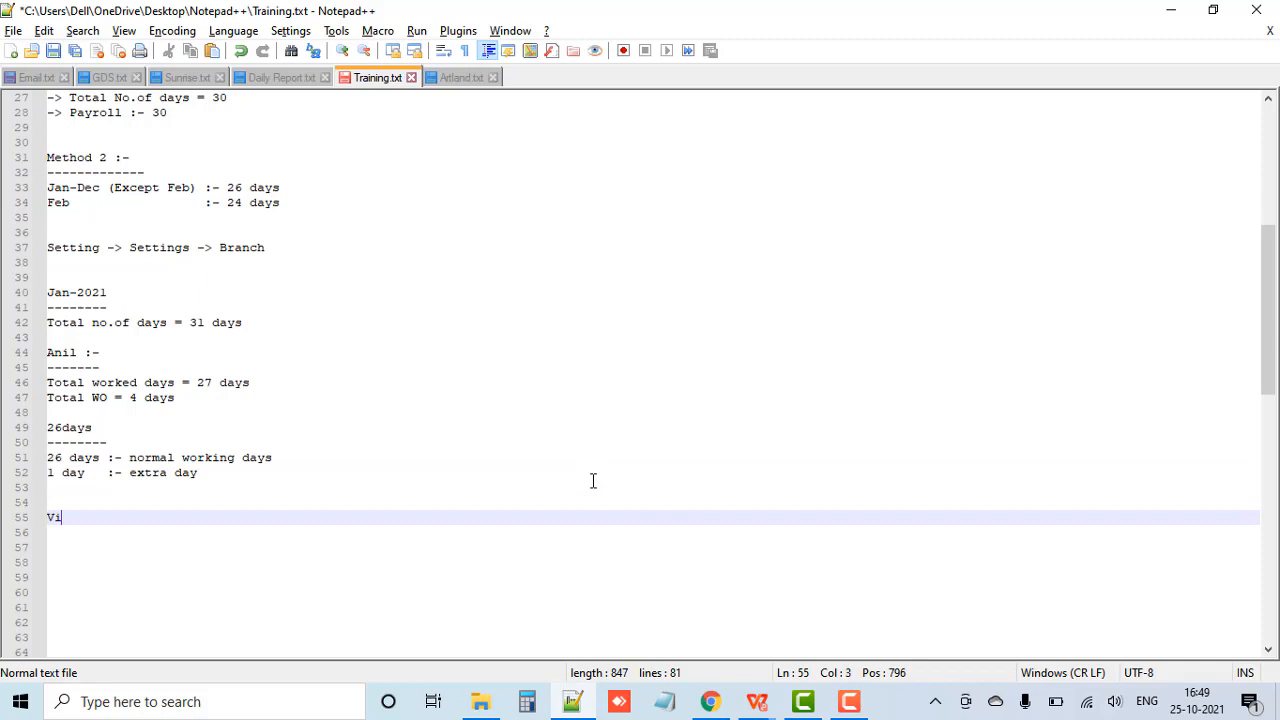
type("khroli branch :-")
key("Return")
type("-----------------")
key("Return")
Step: Under the Vikhroli branch heading, list "-> Sodexo - Maharashtra" and "-> HDFC - Maharashtra" on consecutive lines
type("-")
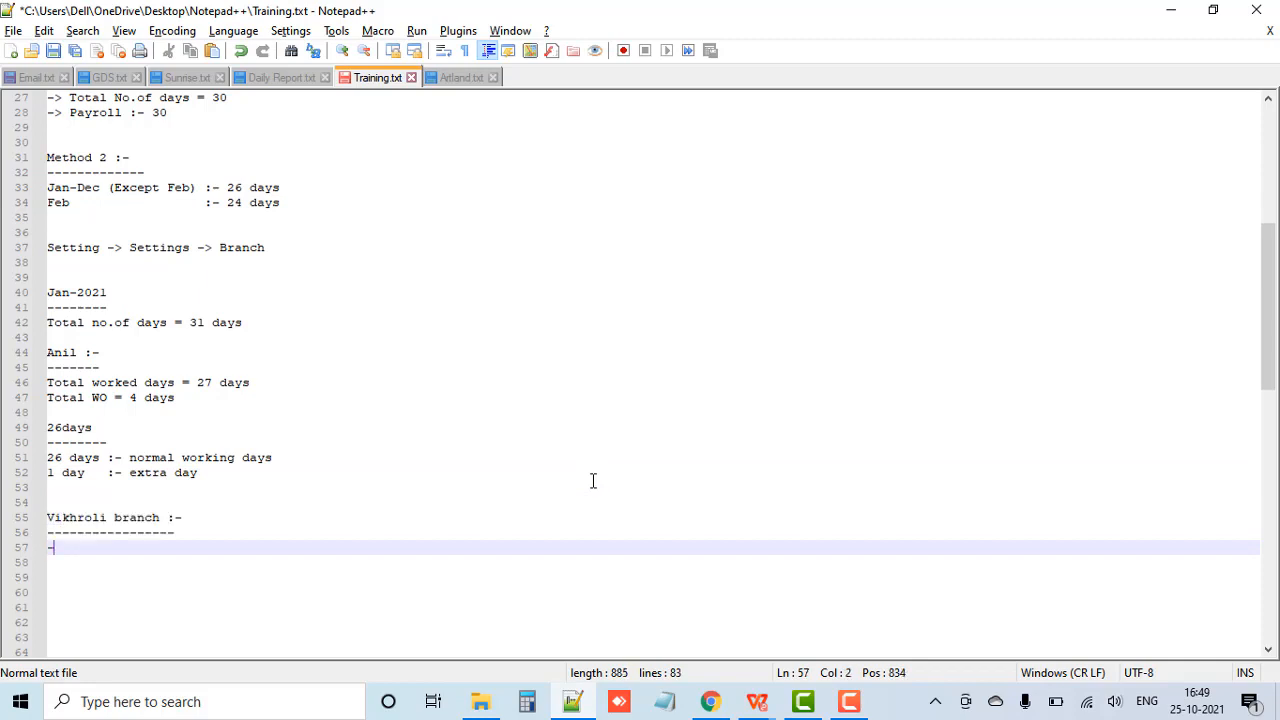
type("> Sodexo")
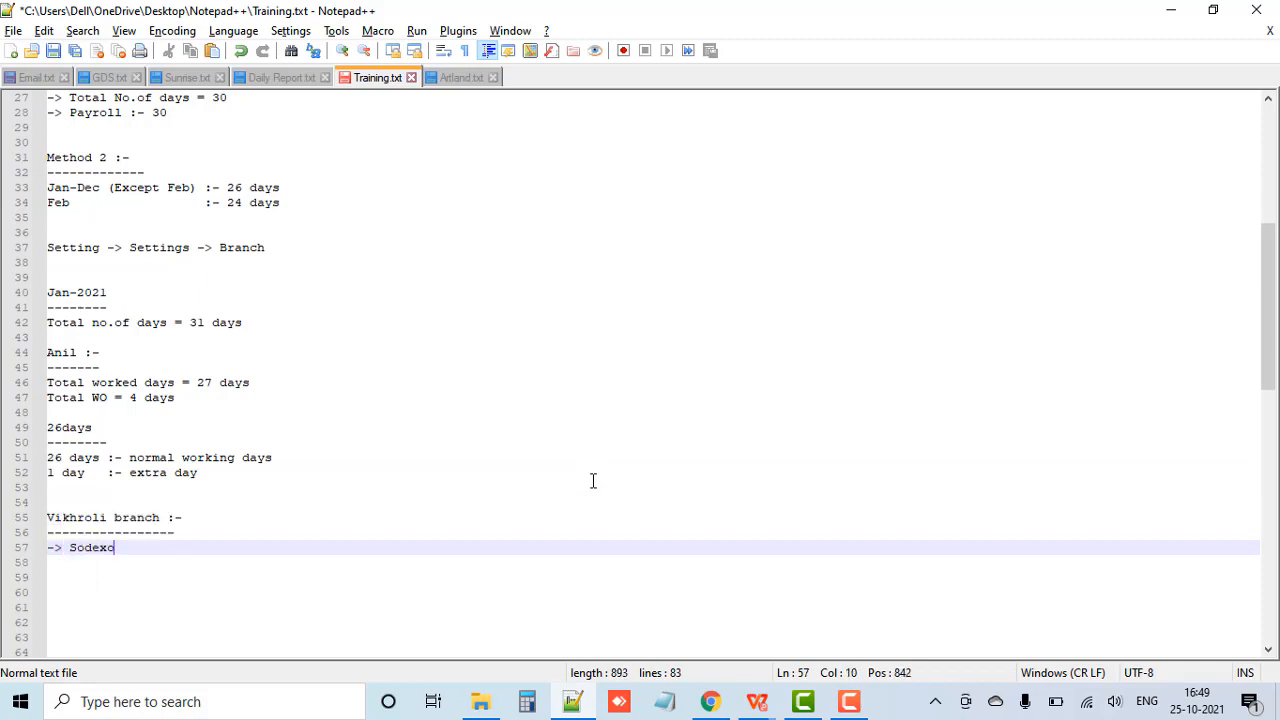
type(" - Maharashtra")
key("Return")
key("Return")
type("->")
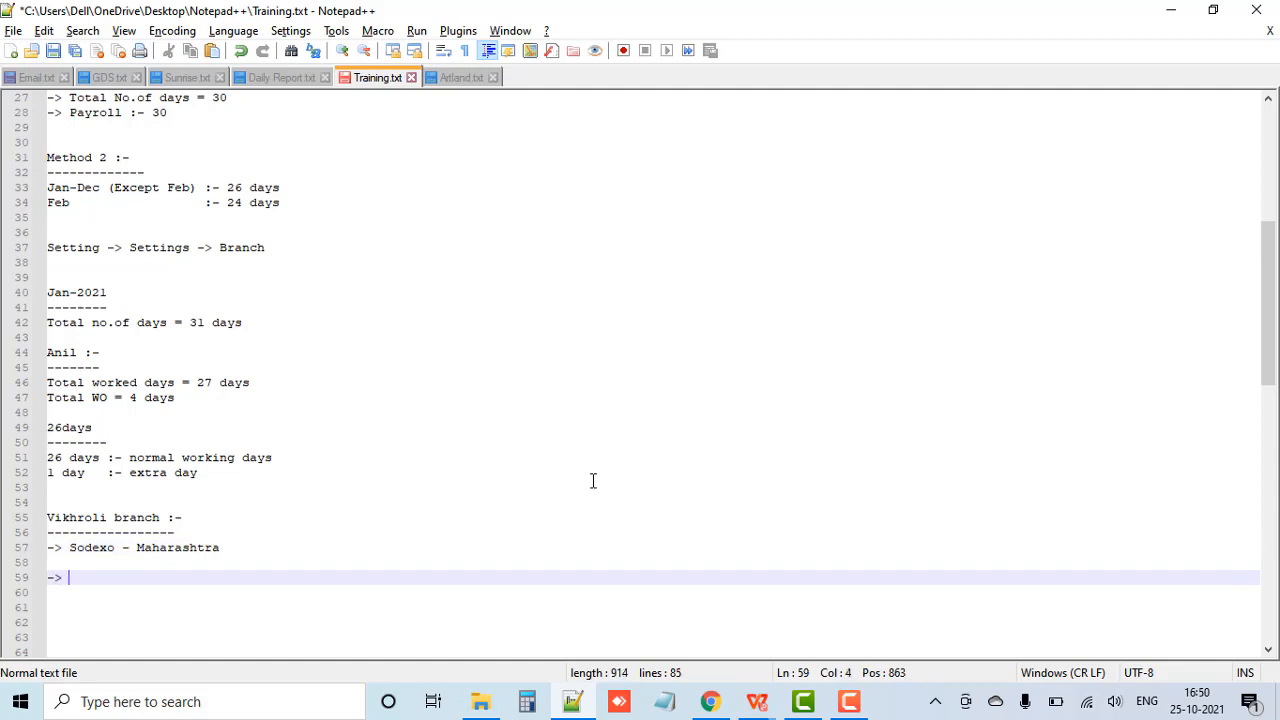
key("Home")
key("BackSpace")
key("End")
type("HDFC")
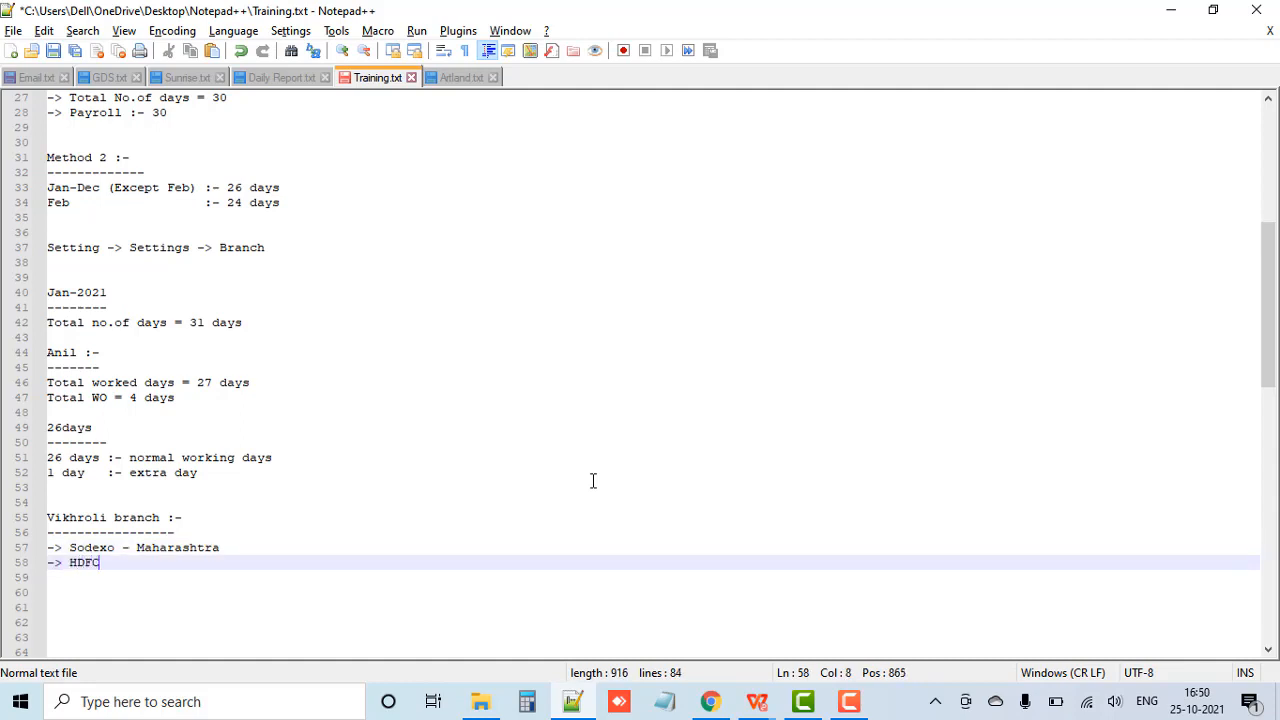
type(" - Maharashtra")
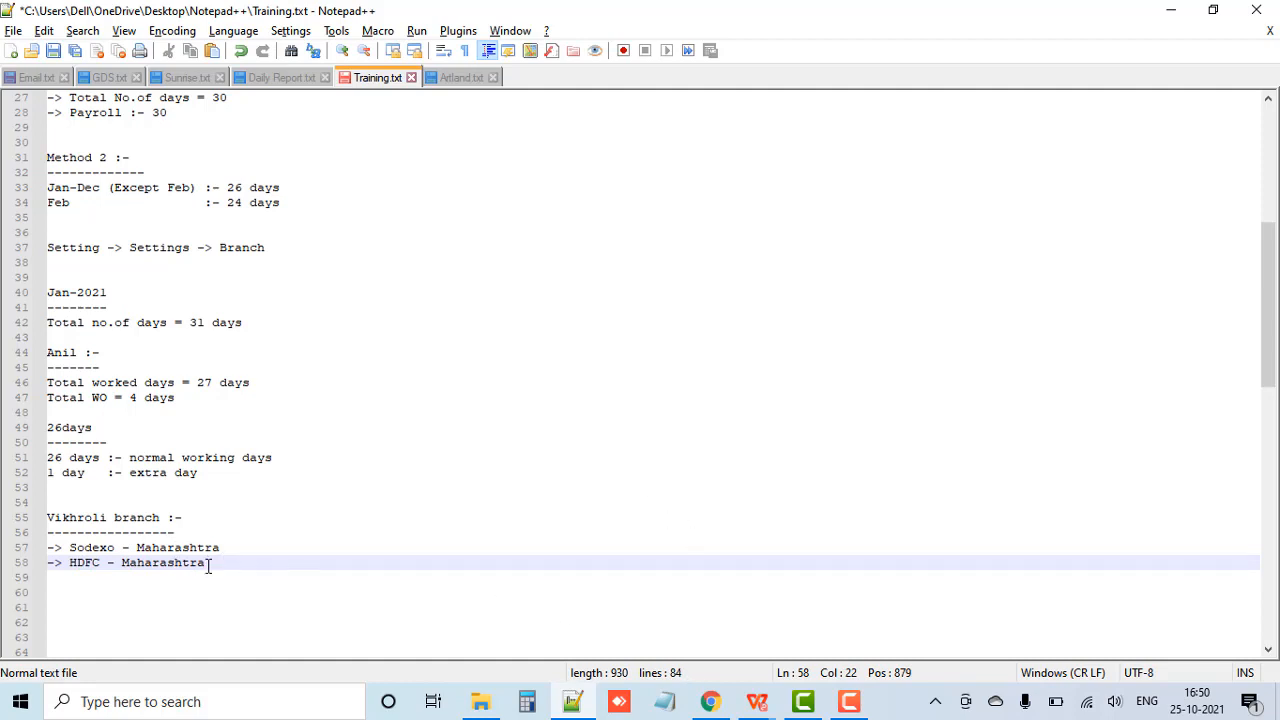
Step: Leave a blank line below the Vikhroli entries and add a "Thane :-" heading underlined with dashes
key("Return")
key("Return")
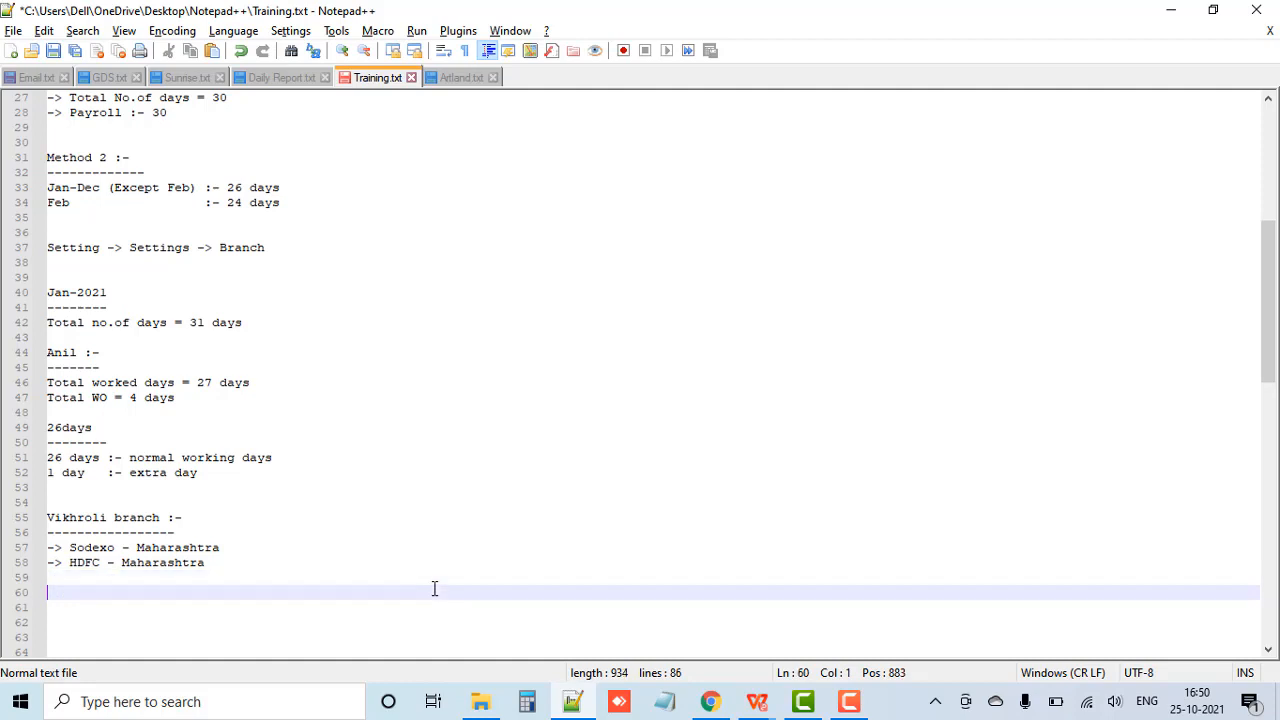
type("Tahne :-")
key("Return")
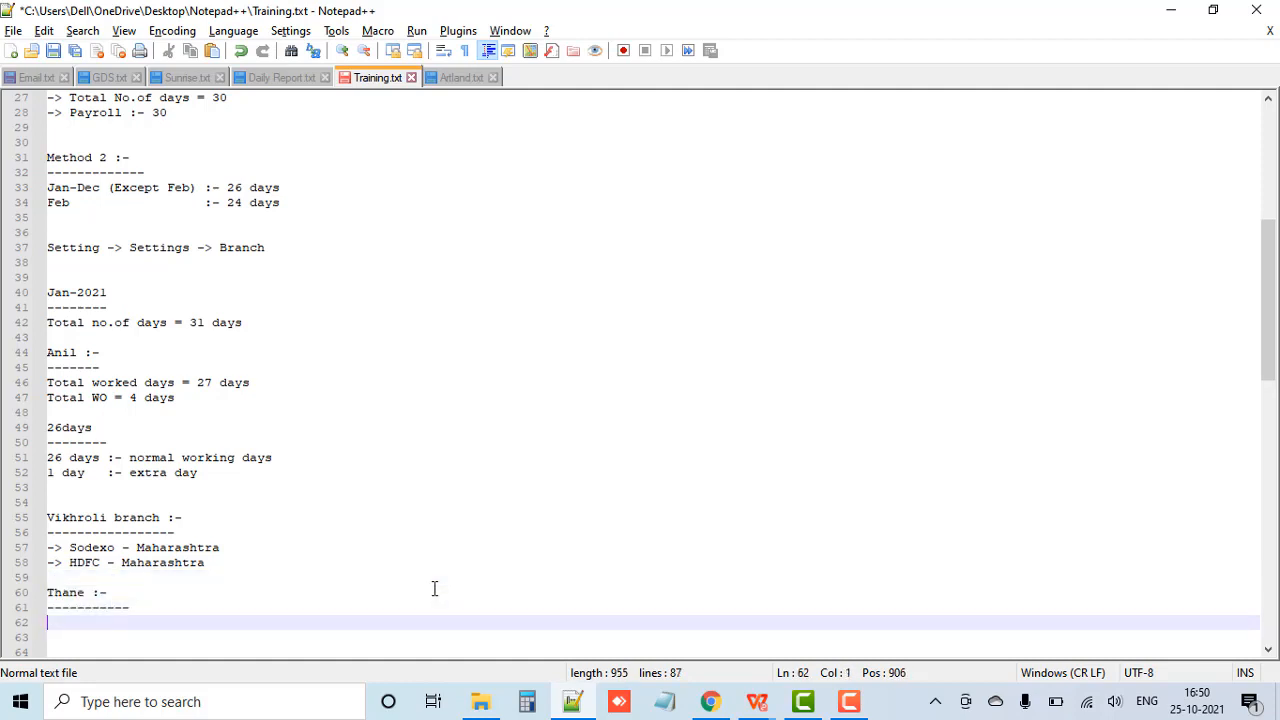
Step: Under the Thane heading, add the line "-> Spice Jet - Mharashtra"
type("-> Spice Jet -")
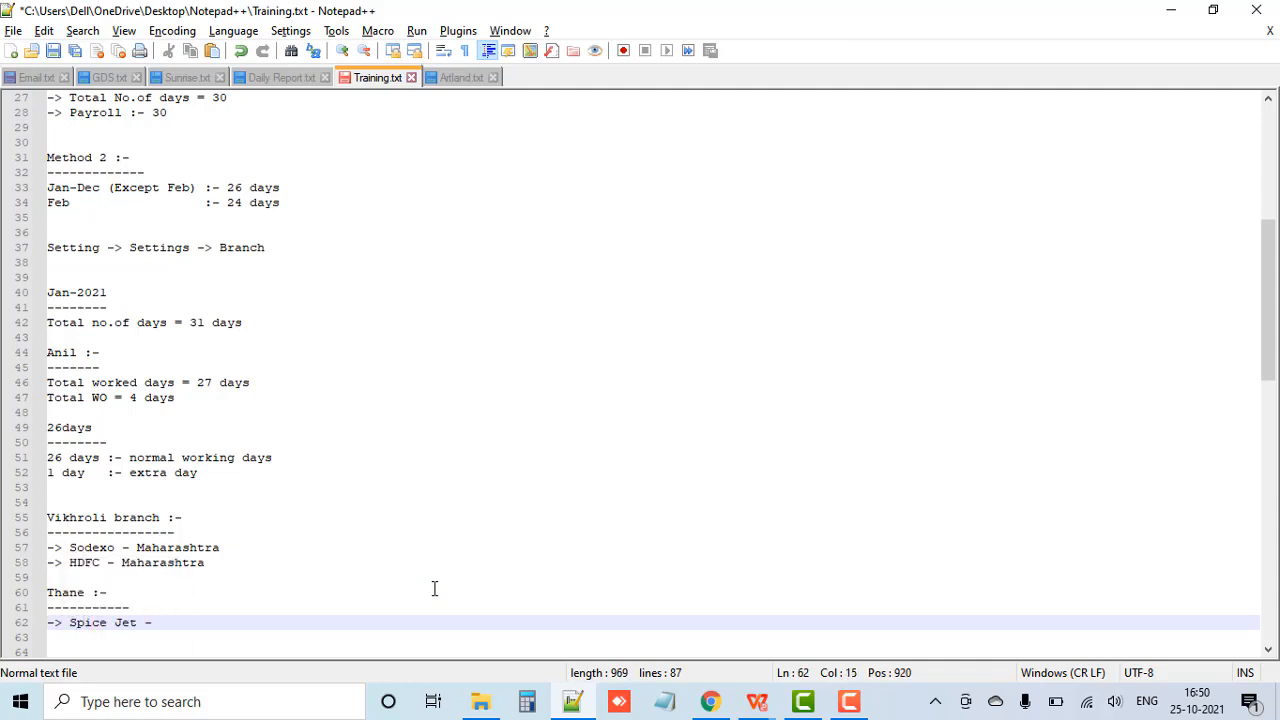
type(" Mharashtra")
Step: Highlight the Vikhroli branch entries and the five-item payroll list at the start of the notes for review
left_click_drag(215, 566, 38, 547)
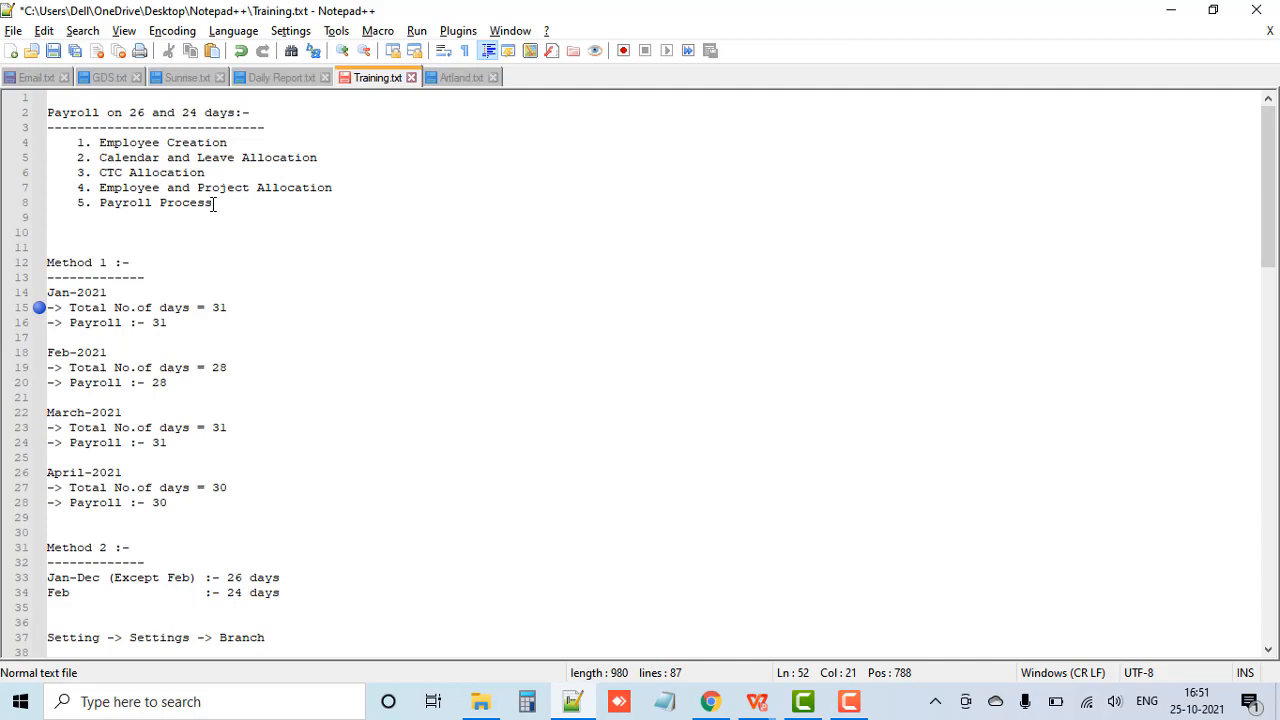
left_click_drag(222, 203, 37, 138)
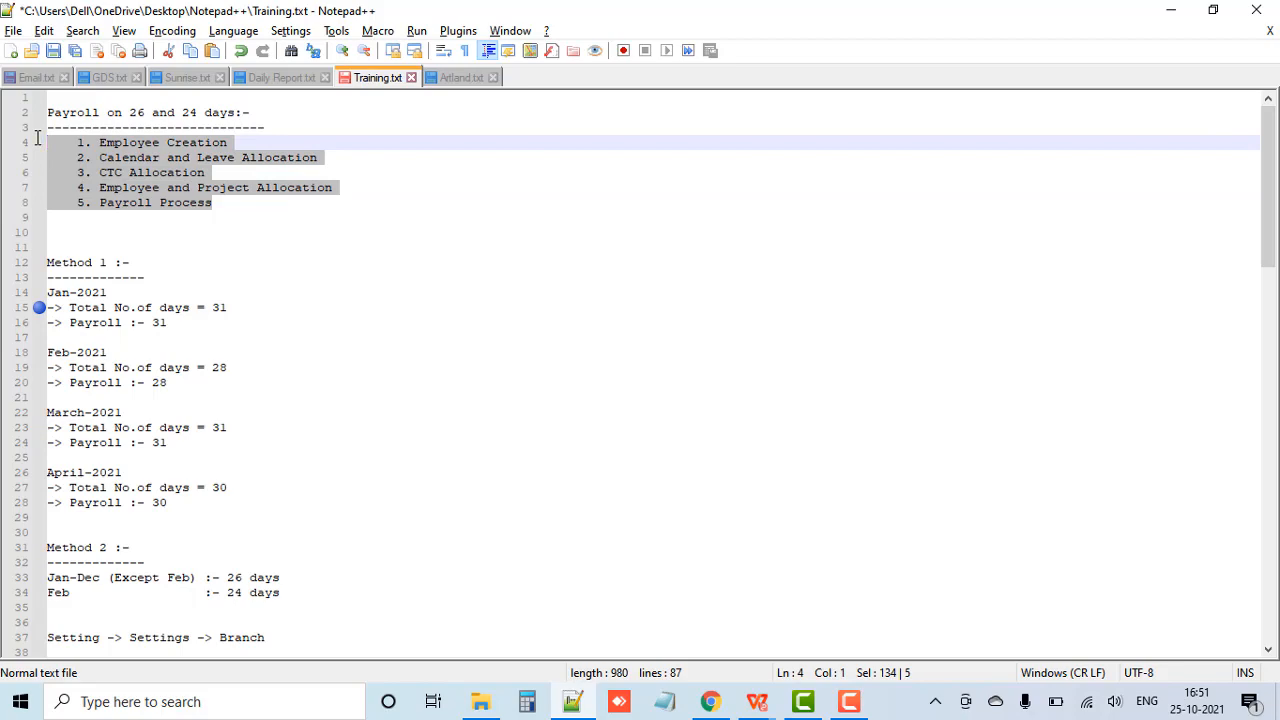
Step: Switch to the Upload Attendance workbook in WPS Office and review the two employees' names and their assigned project
key("alt+Tab")
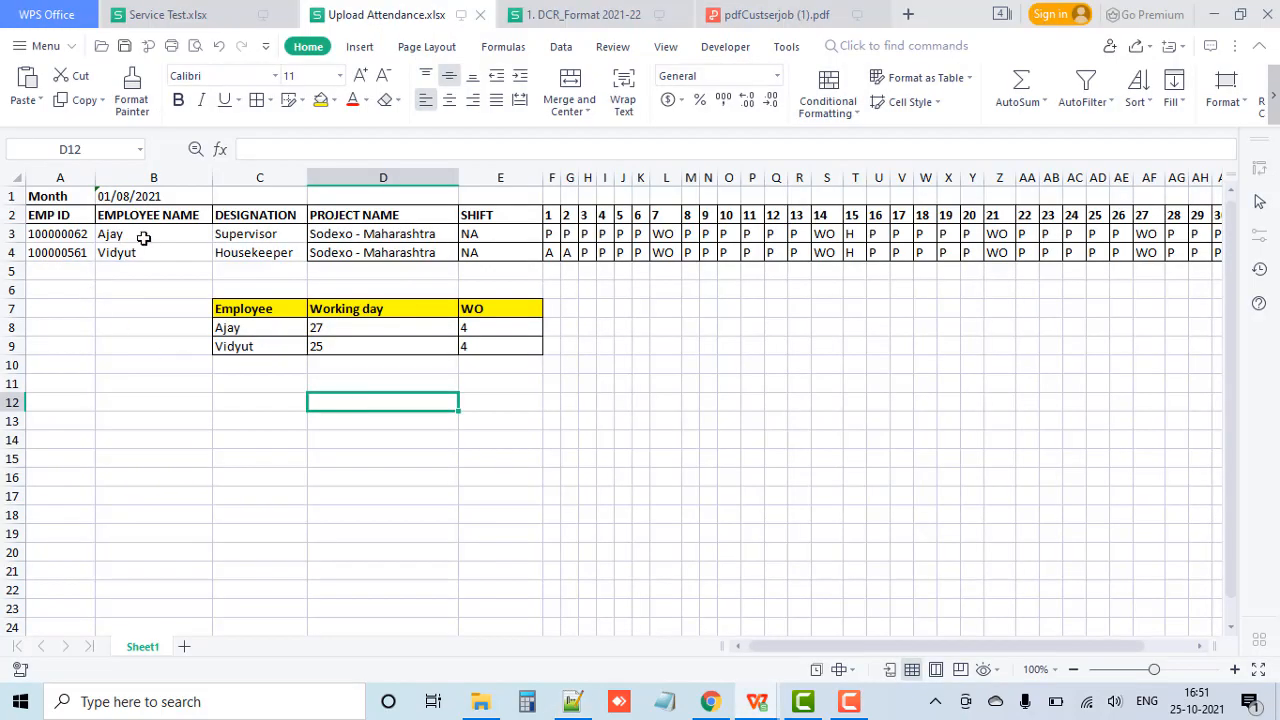
left_click(121, 232)
left_click(121, 250)
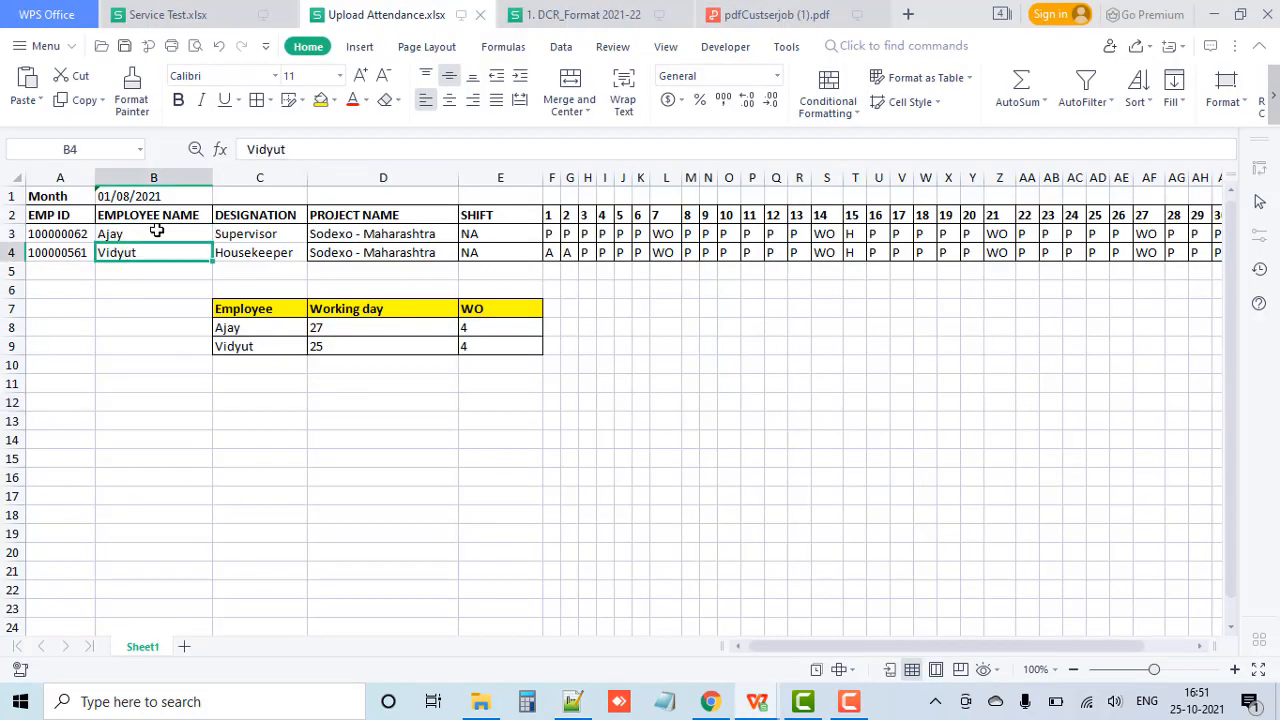
left_click(436, 258)
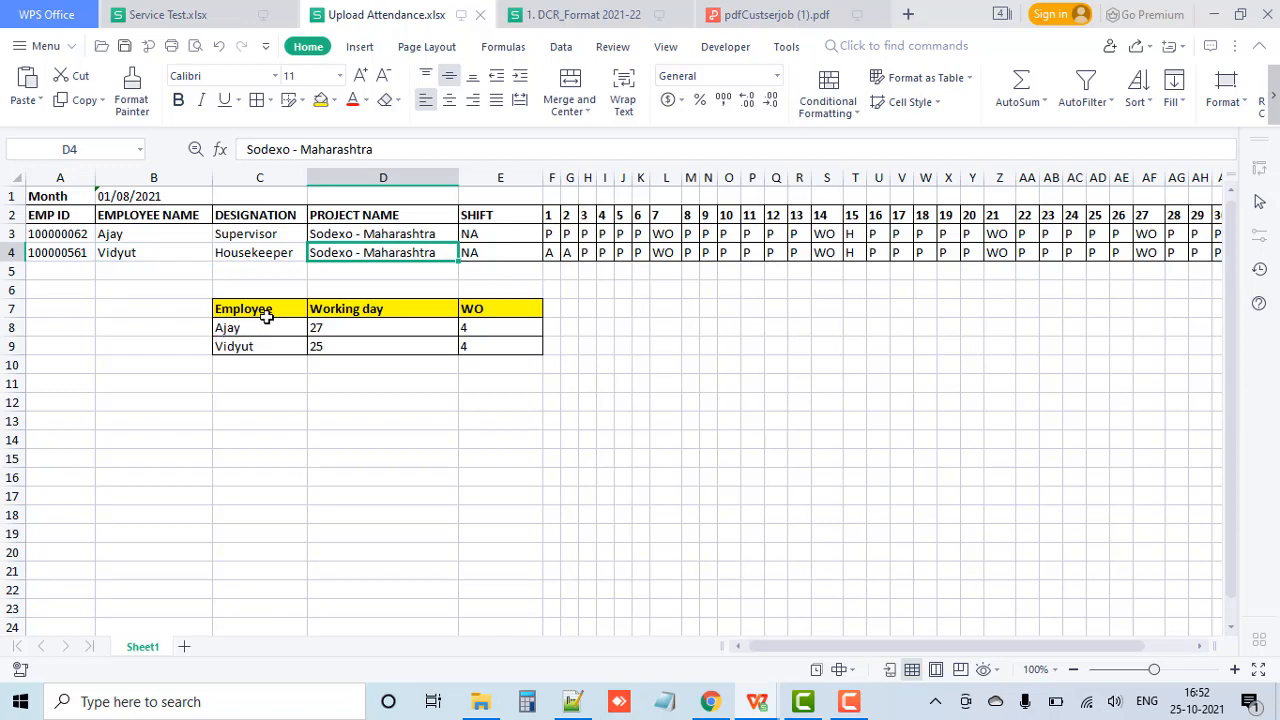
Step: Go through the working days and weekly offs of both employees in the summary table below the attendance rows
left_click(224, 328)
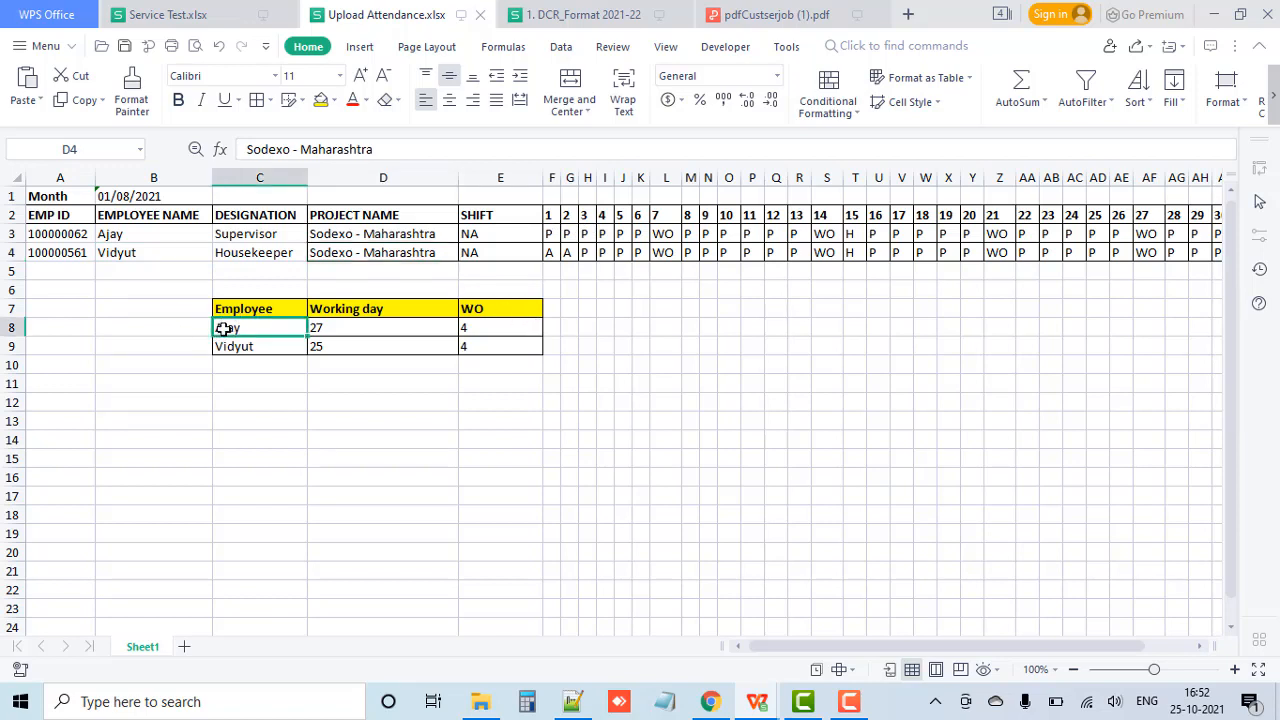
left_click(345, 331)
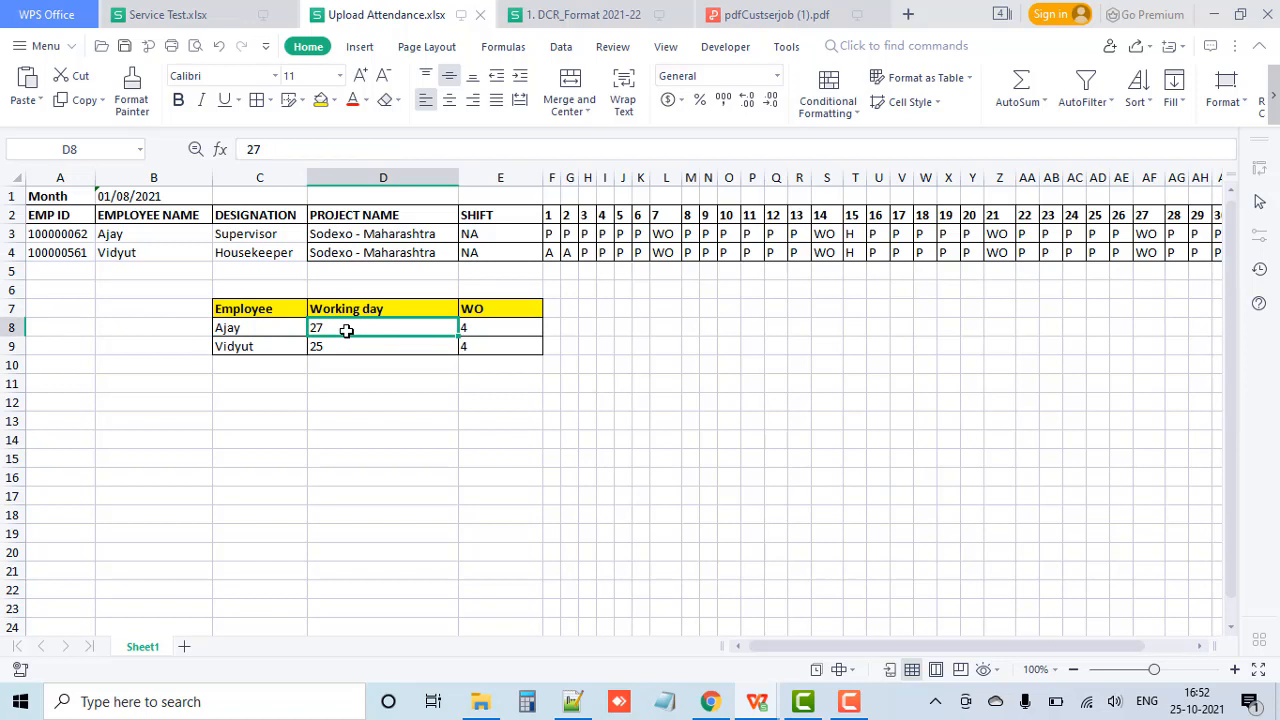
left_click(521, 323)
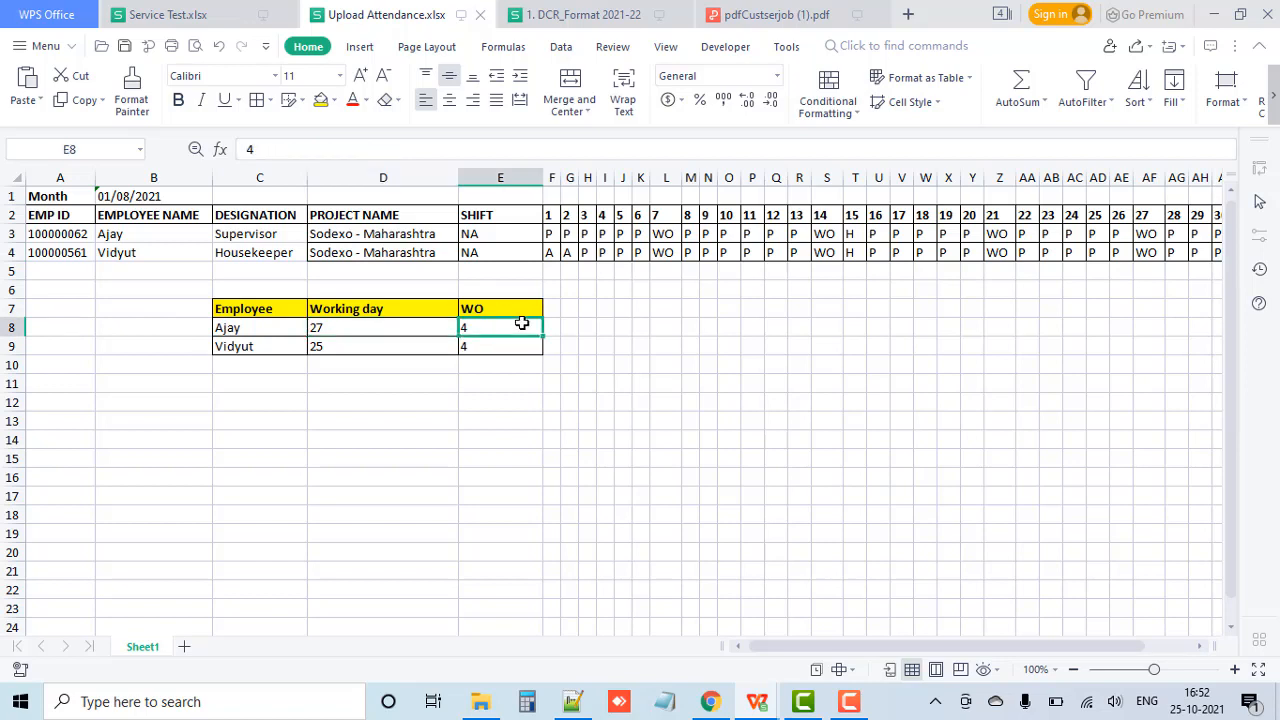
left_click(322, 327)
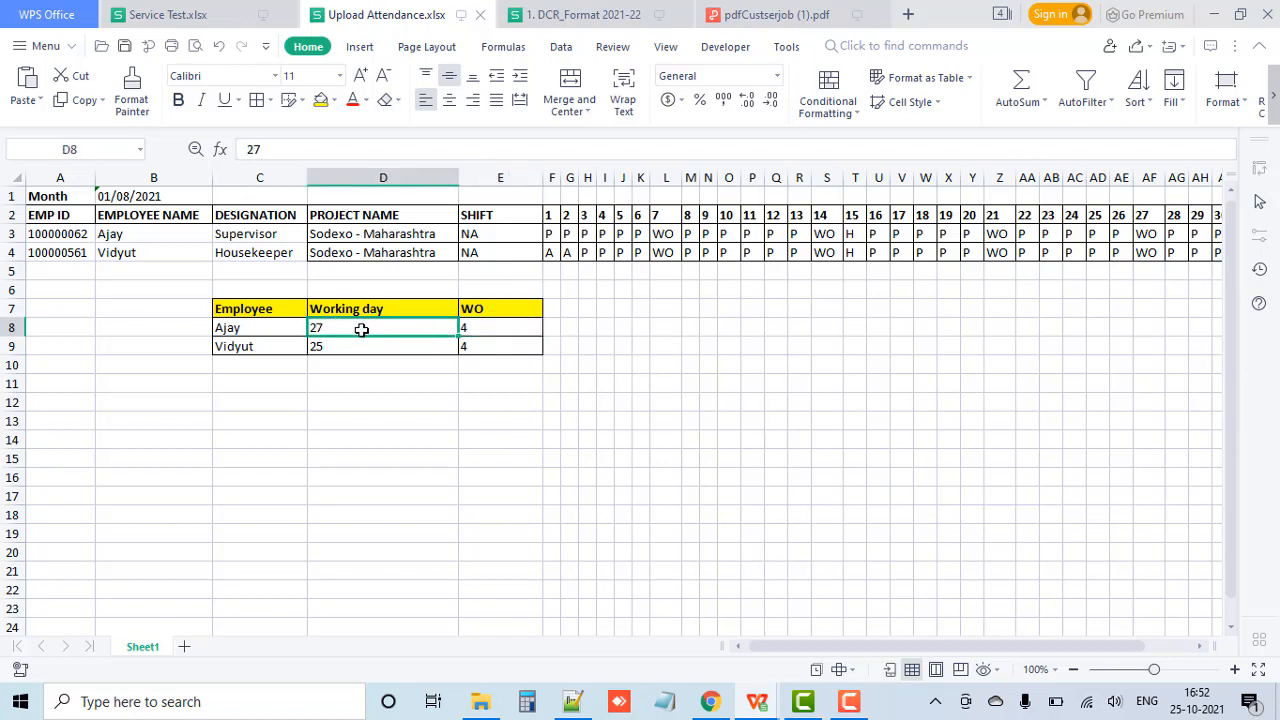
left_click(266, 348)
left_click(322, 347)
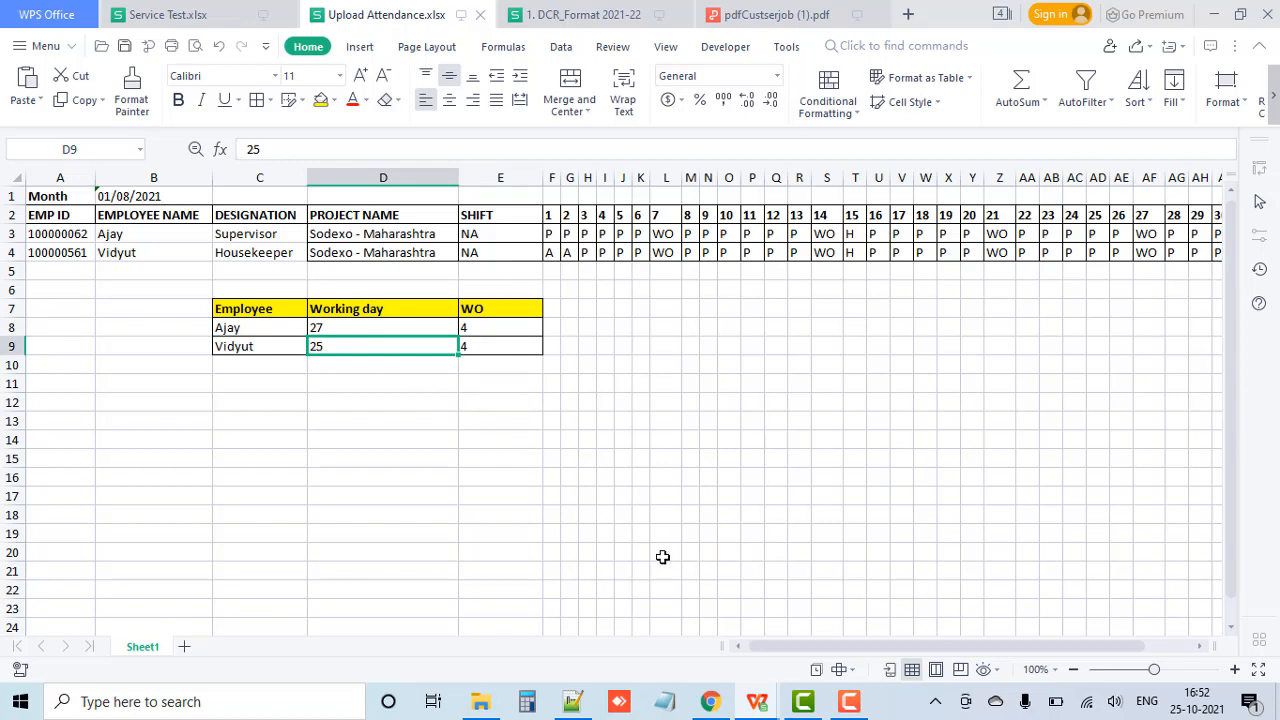
Step: Switch to Chrome, open the first employee's Aug-2021 payslip and check the employee name on it
left_click(724, 703)
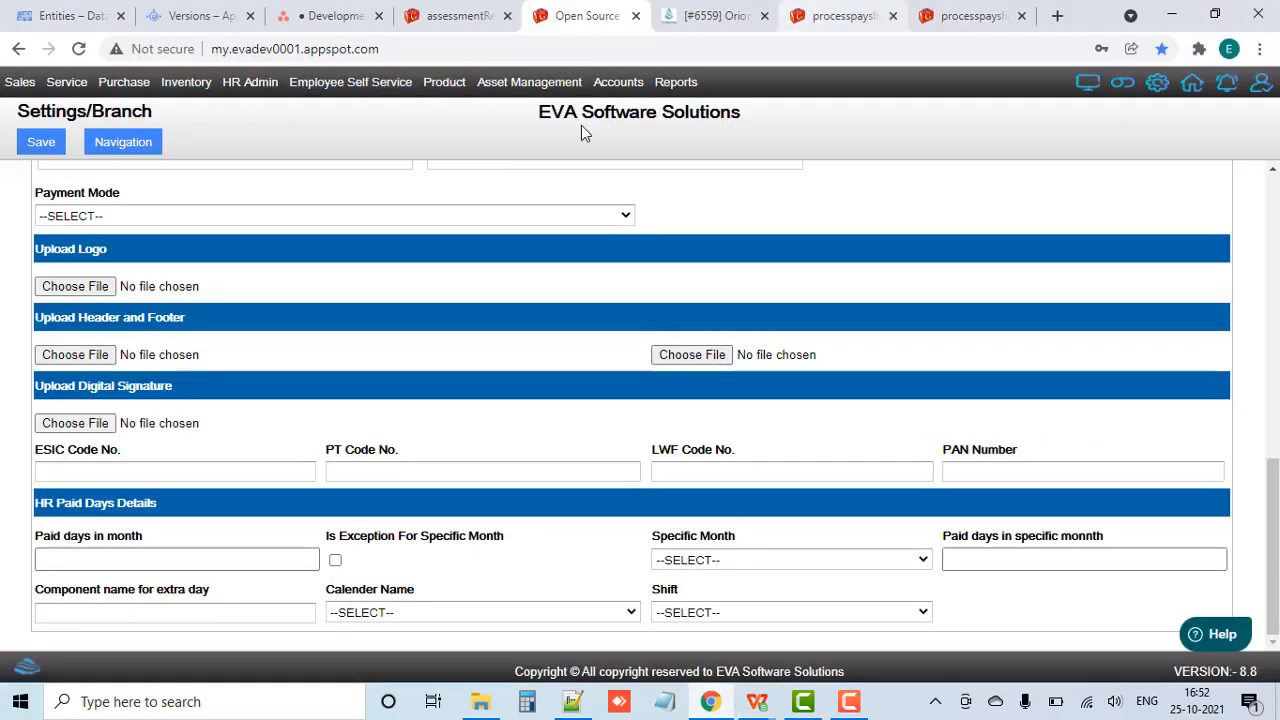
left_click(853, 18)
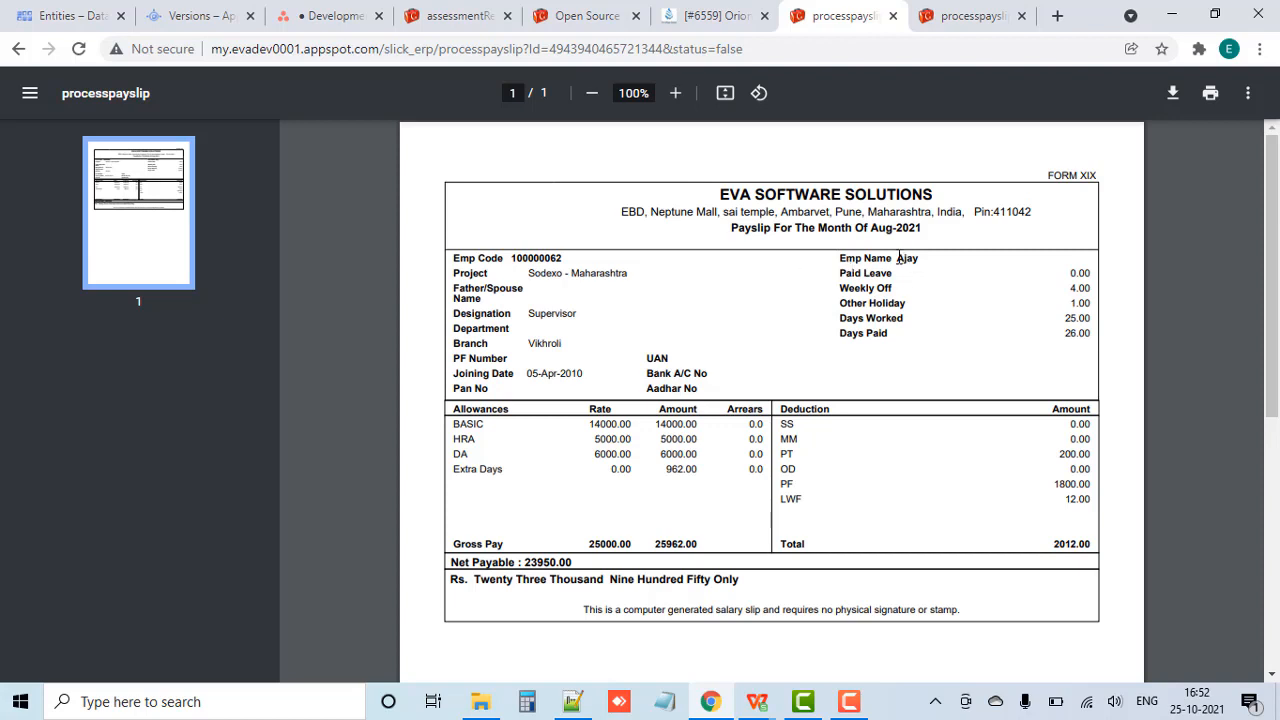
double_click(906, 258)
left_click(895, 315)
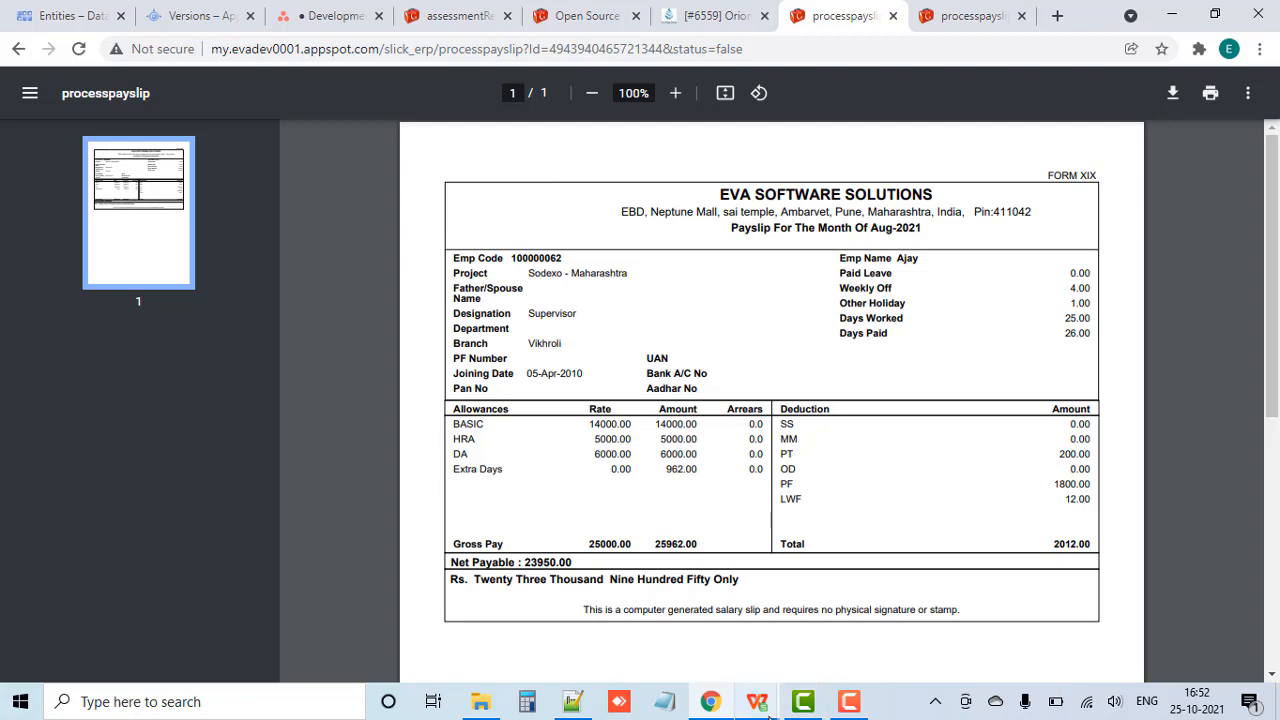
Step: Check the first employee's working days and weekly offs in the Upload Attendance workbook, and return to the payslip in Chrome
mouse_move(803, 701)
left_click(697, 627)
left_click(350, 328)
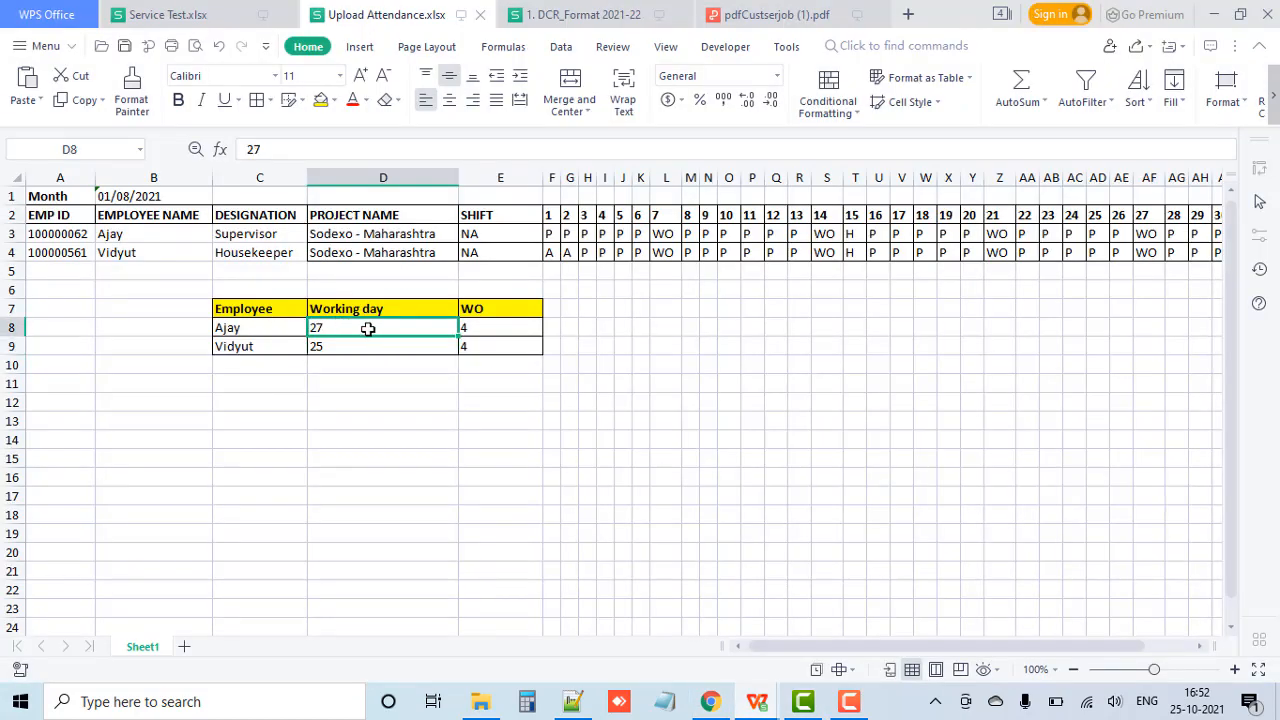
left_click(493, 329)
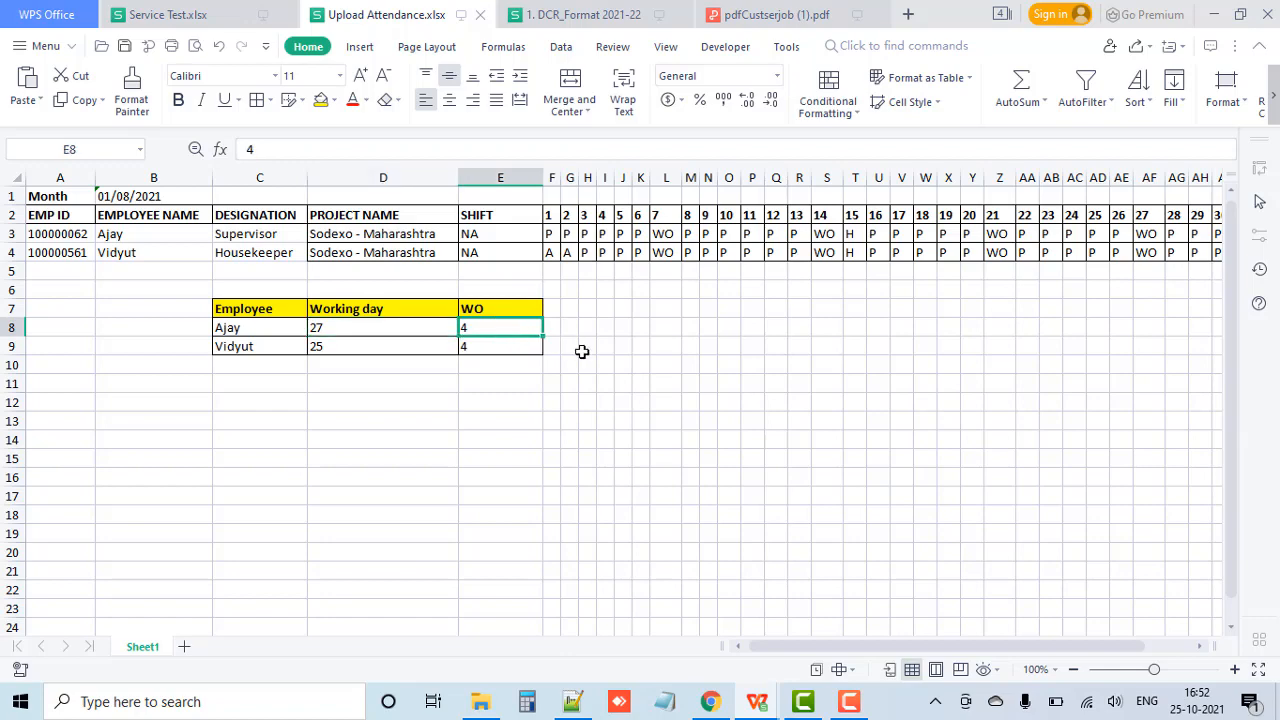
left_click(710, 701)
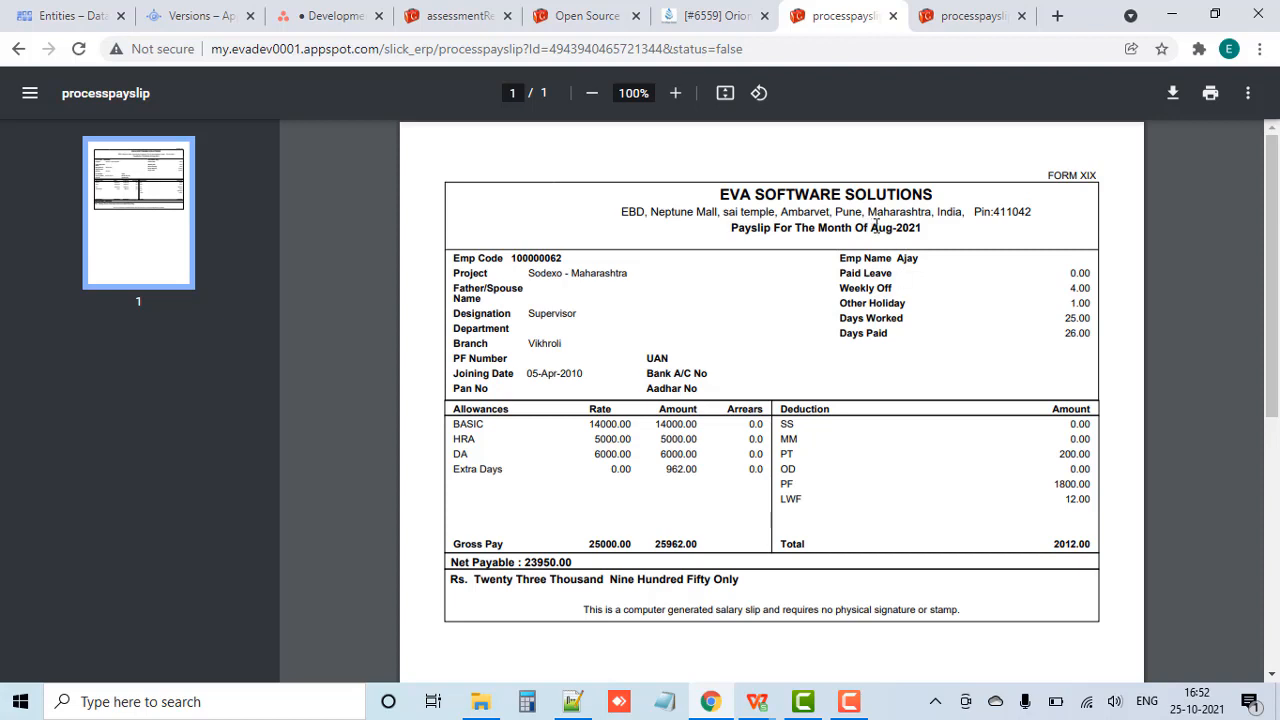
Step: Highlight the payslip month, outline the BASIC, HRA and DA rows and the Extra Days row in red on a screen capture, and discard the capture
left_click_drag(871, 227, 928, 228)
key("Print")
left_click_drag(377, 69, 1191, 704)
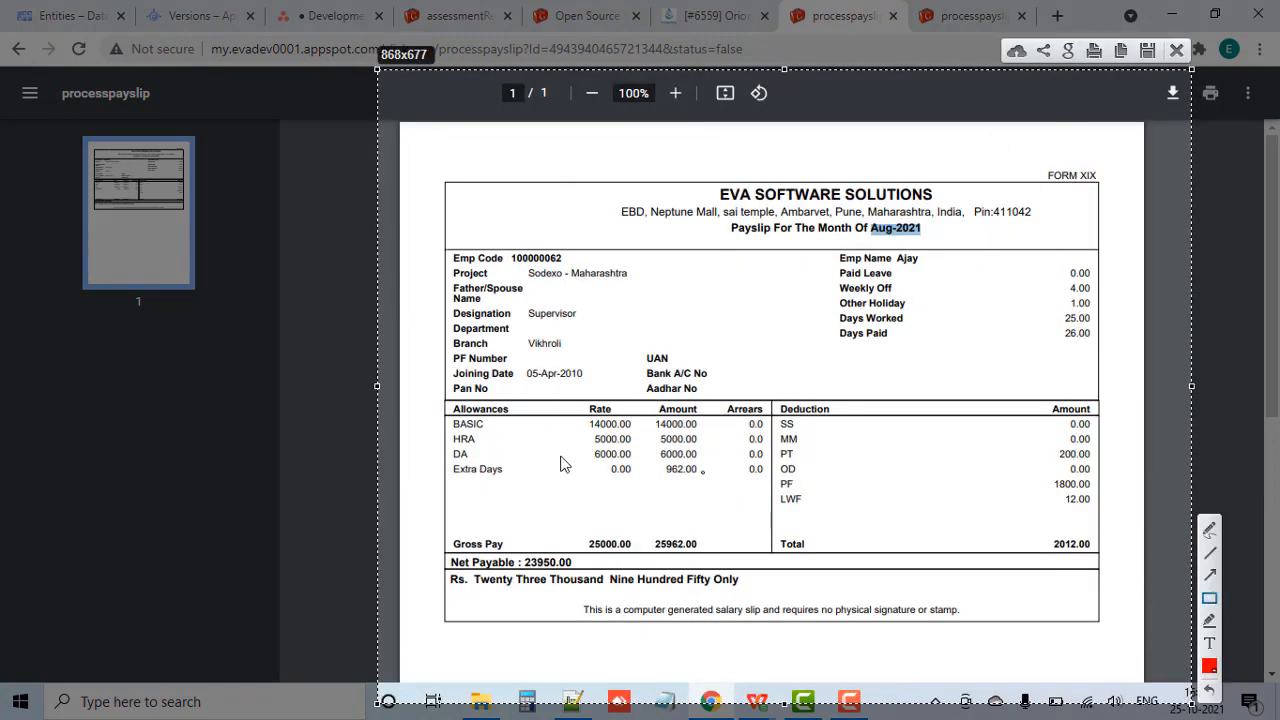
mouse_move(445, 416)
left_mouse_down()
mouse_move(526, 468)
mouse_move(617, 476)
mouse_move(772, 461)
left_mouse_up()
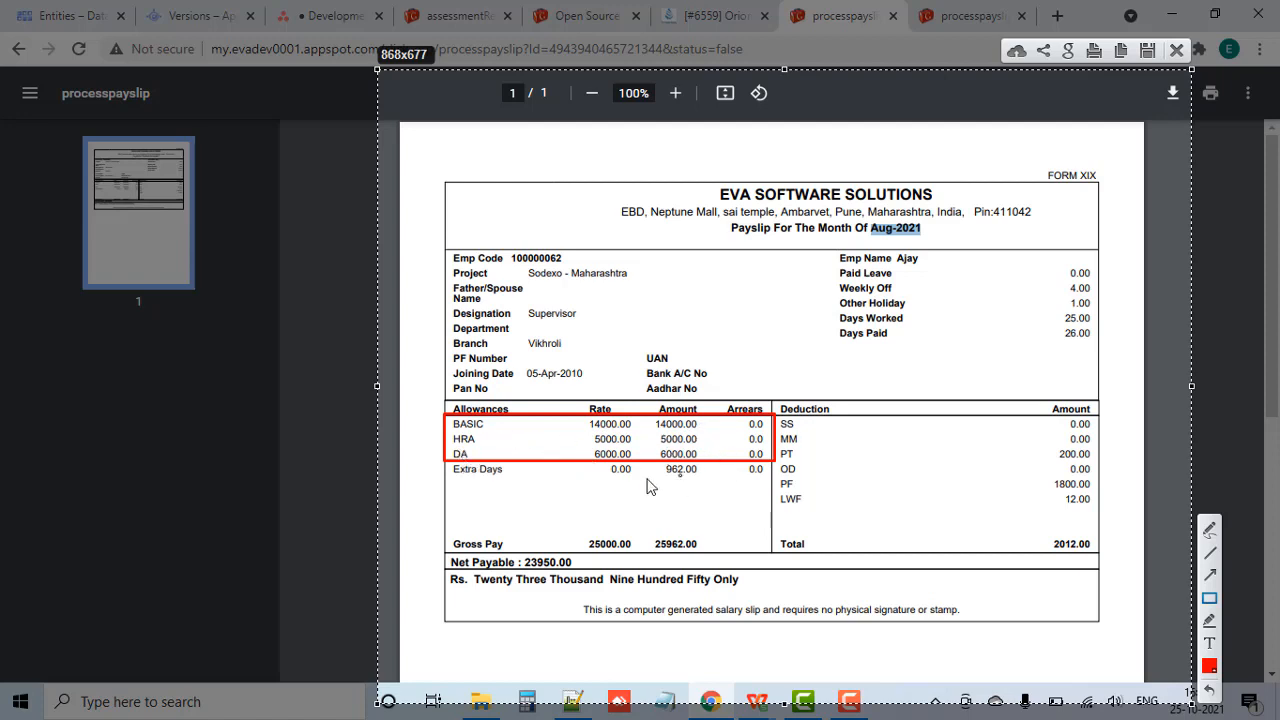
mouse_move(447, 462)
left_mouse_down()
mouse_move(514, 502)
mouse_move(700, 510)
mouse_move(772, 486)
left_mouse_up()
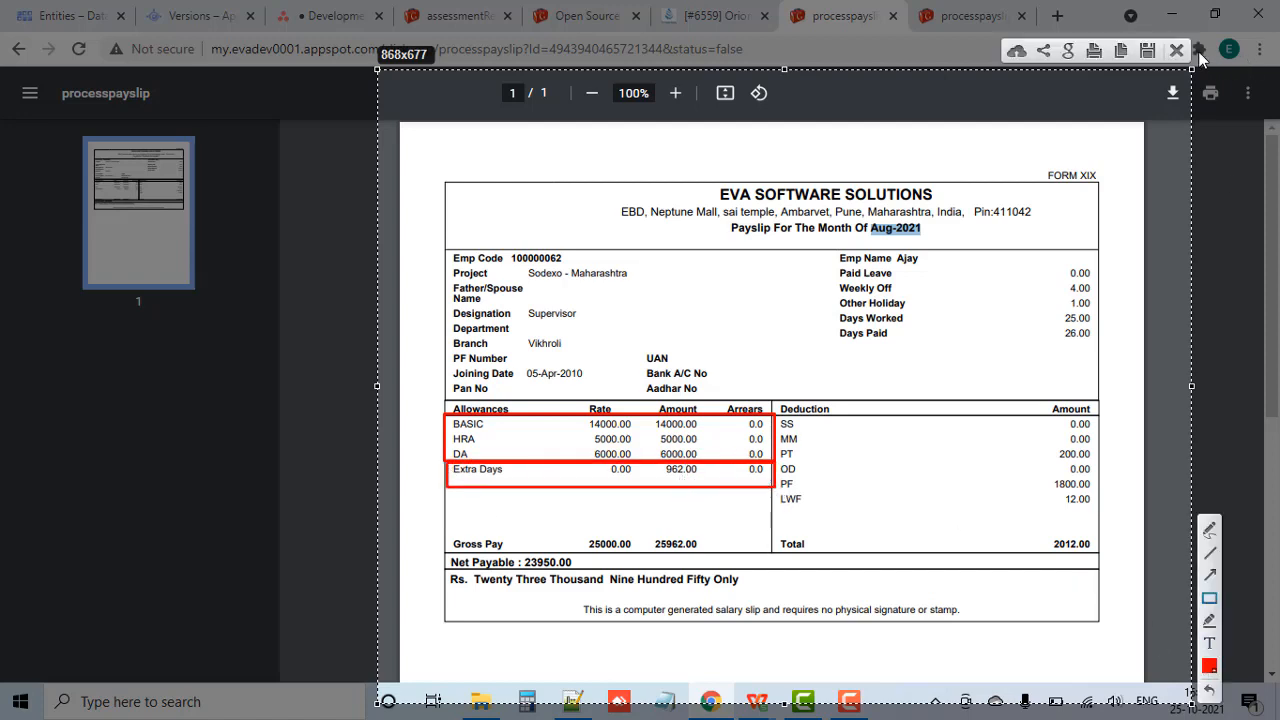
left_click(1177, 50)
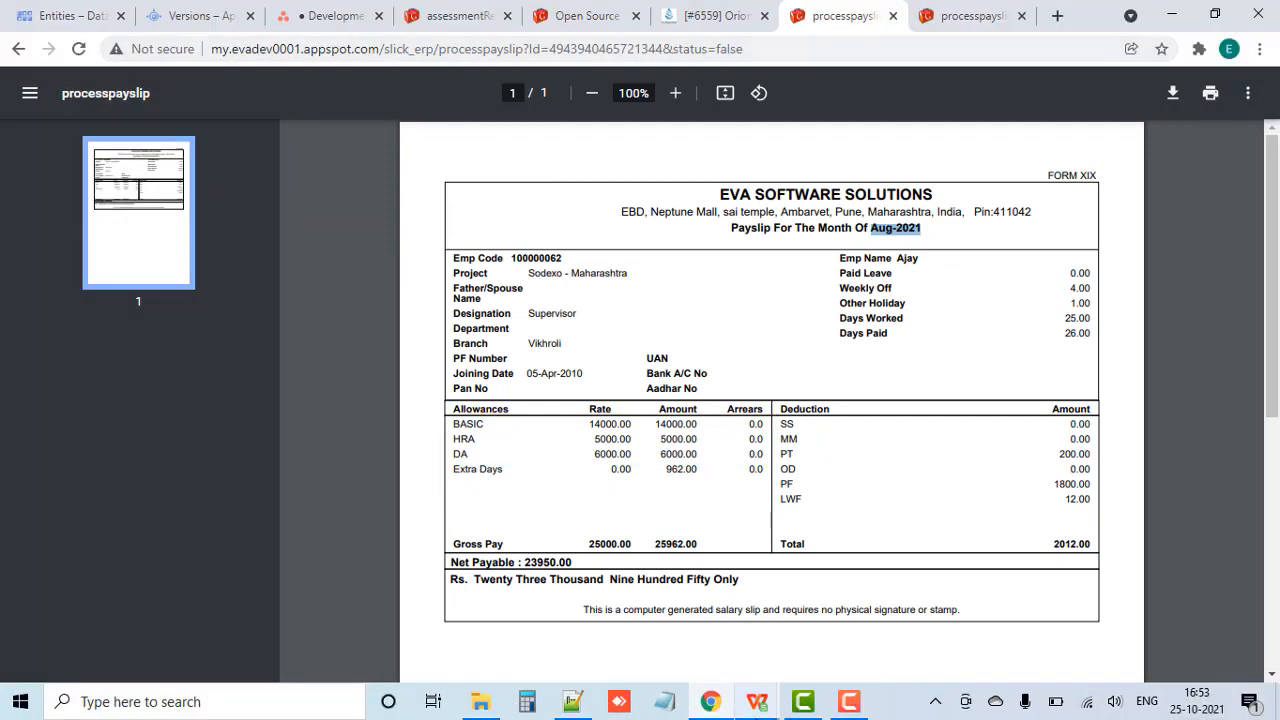
Step: Recheck the first employee's working-day figure in the attendance workbook against the payslip in Chrome
left_click(757, 701)
left_click(708, 652)
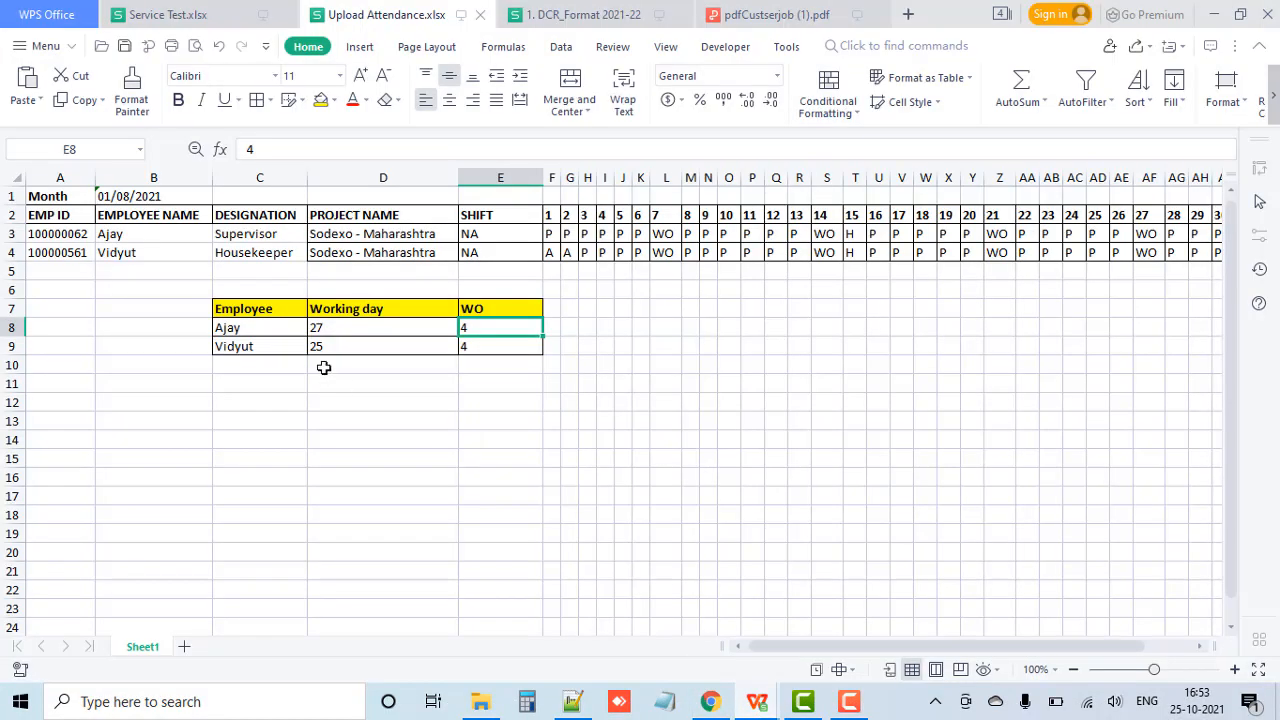
left_click(345, 332)
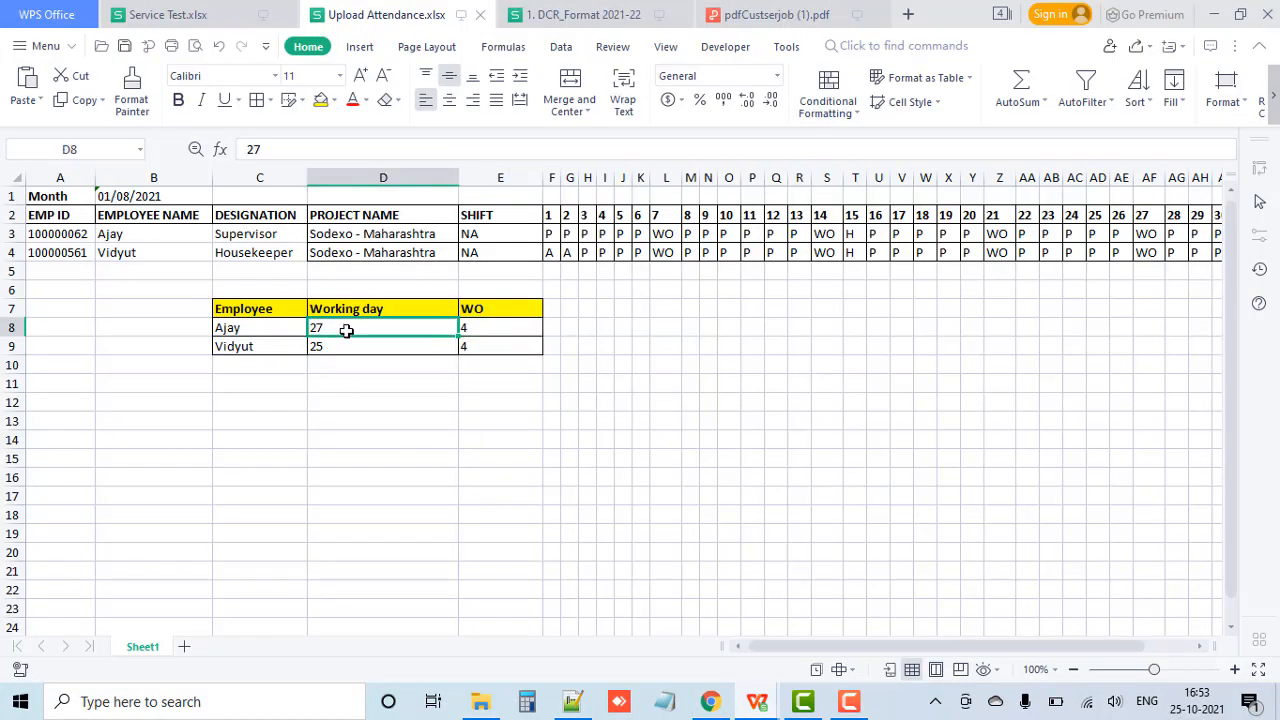
left_click(709, 697)
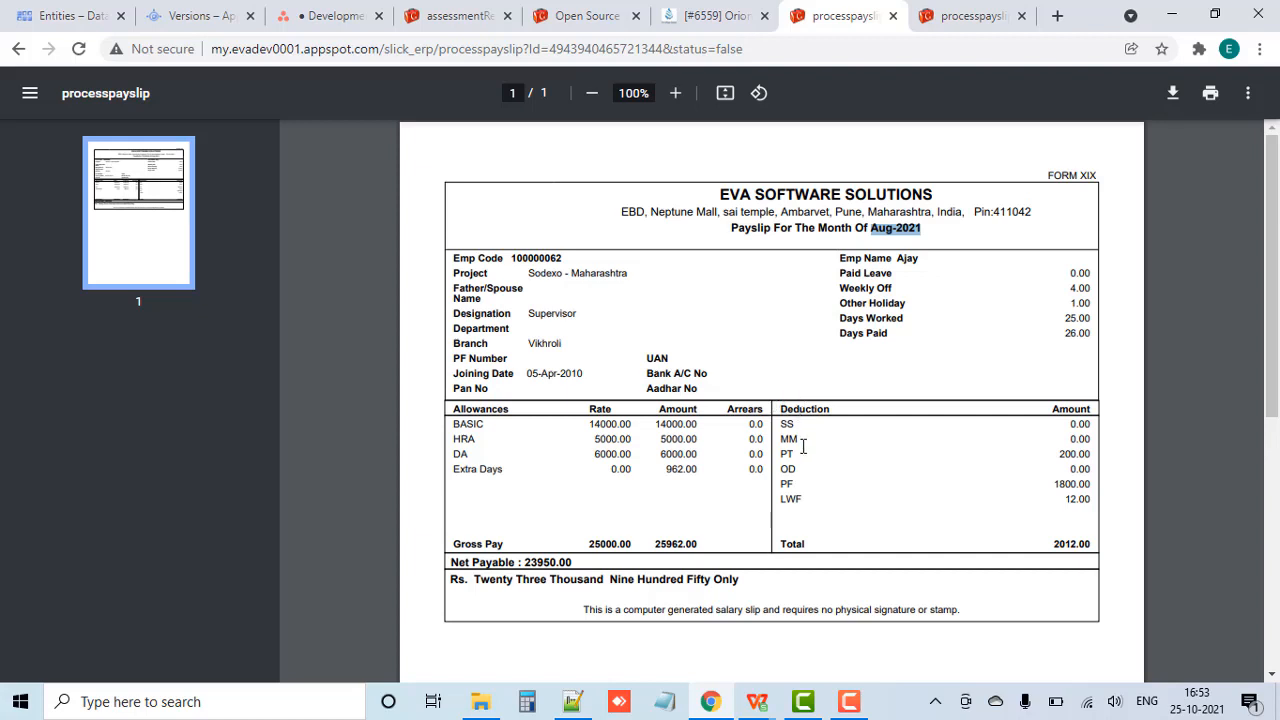
Step: Open Calculator beside the payslip and divide the gross pay rate of 25000 by 26 days
left_click(527, 702)
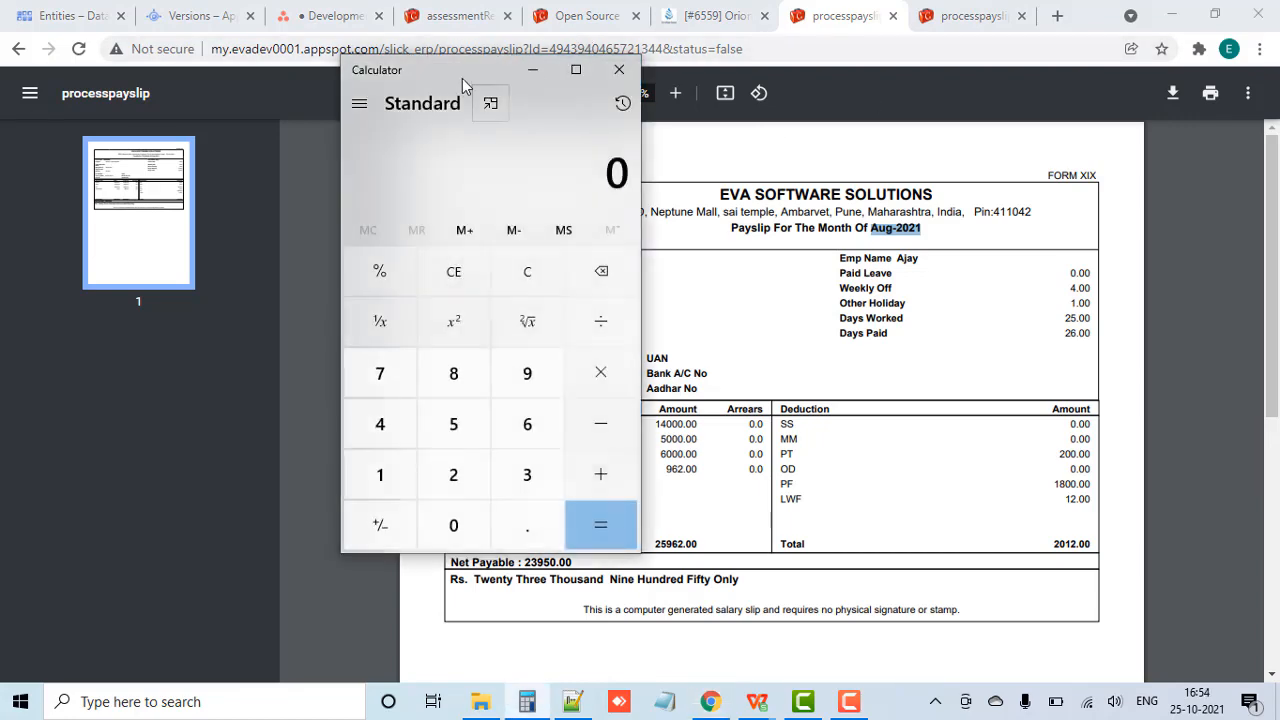
left_click_drag(462, 76, 235, 84)
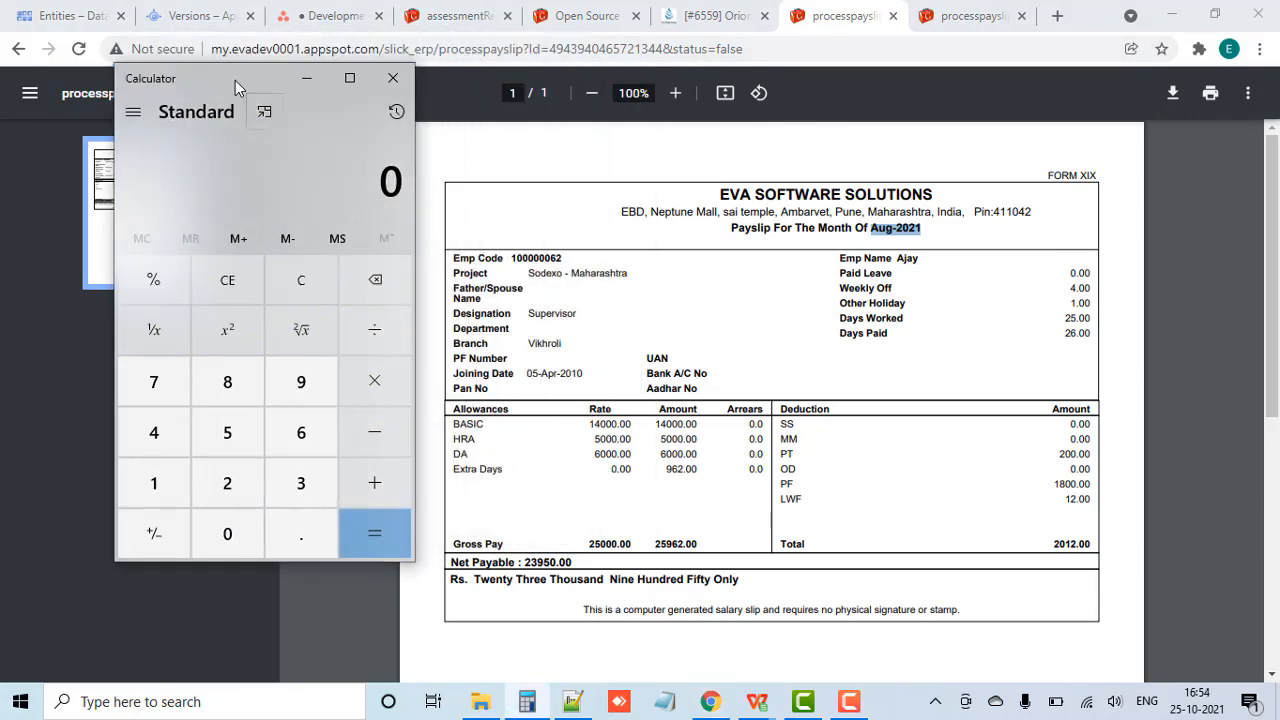
left_click(608, 543)
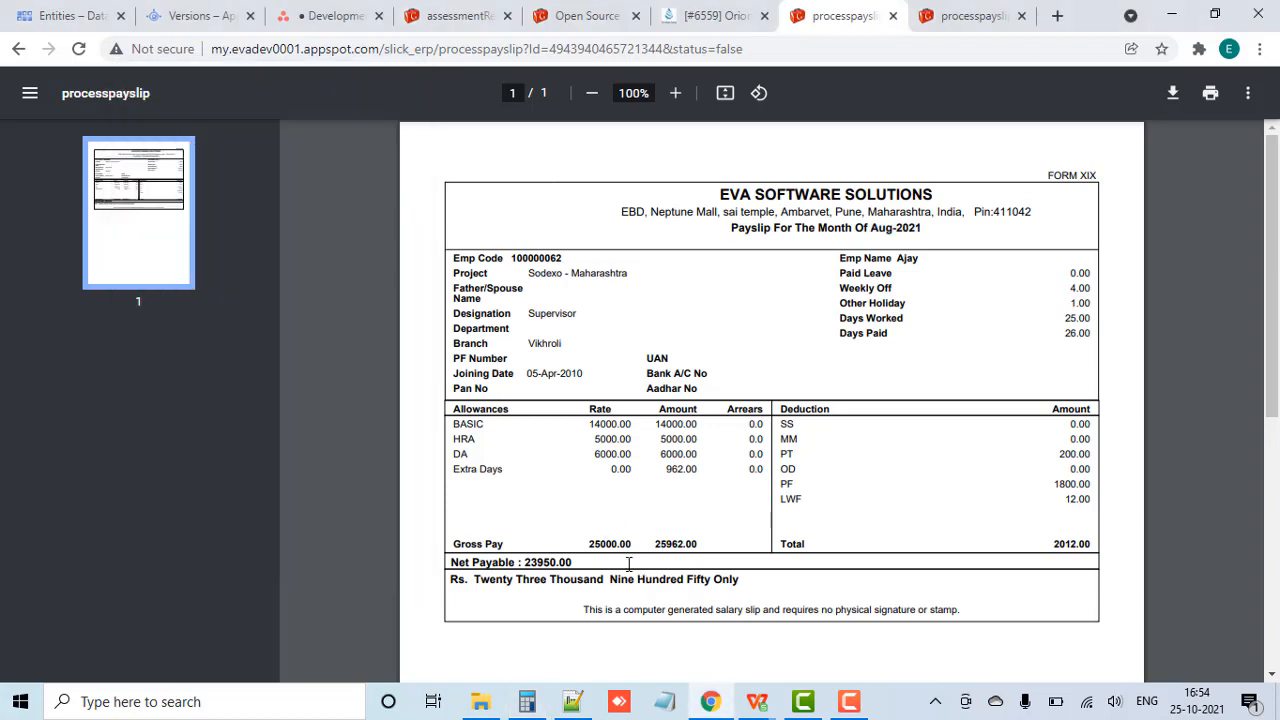
left_click(530, 705)
type("25")
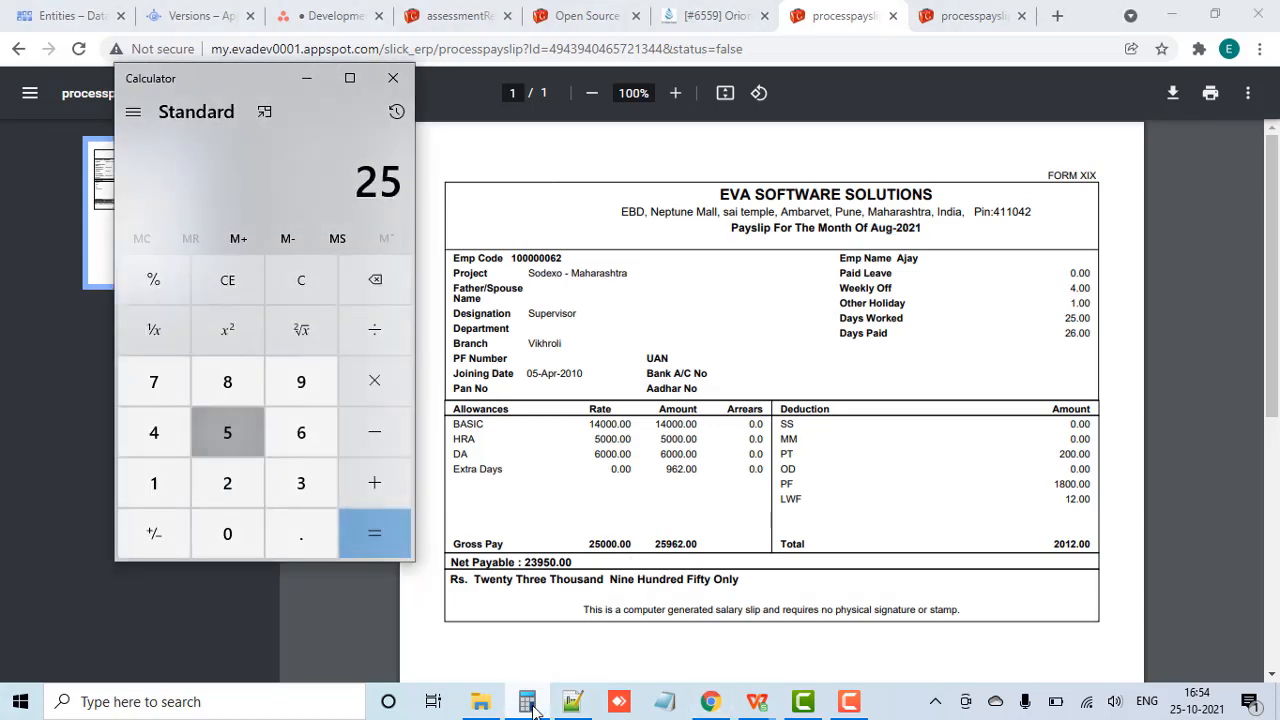
type("000")
type("/")
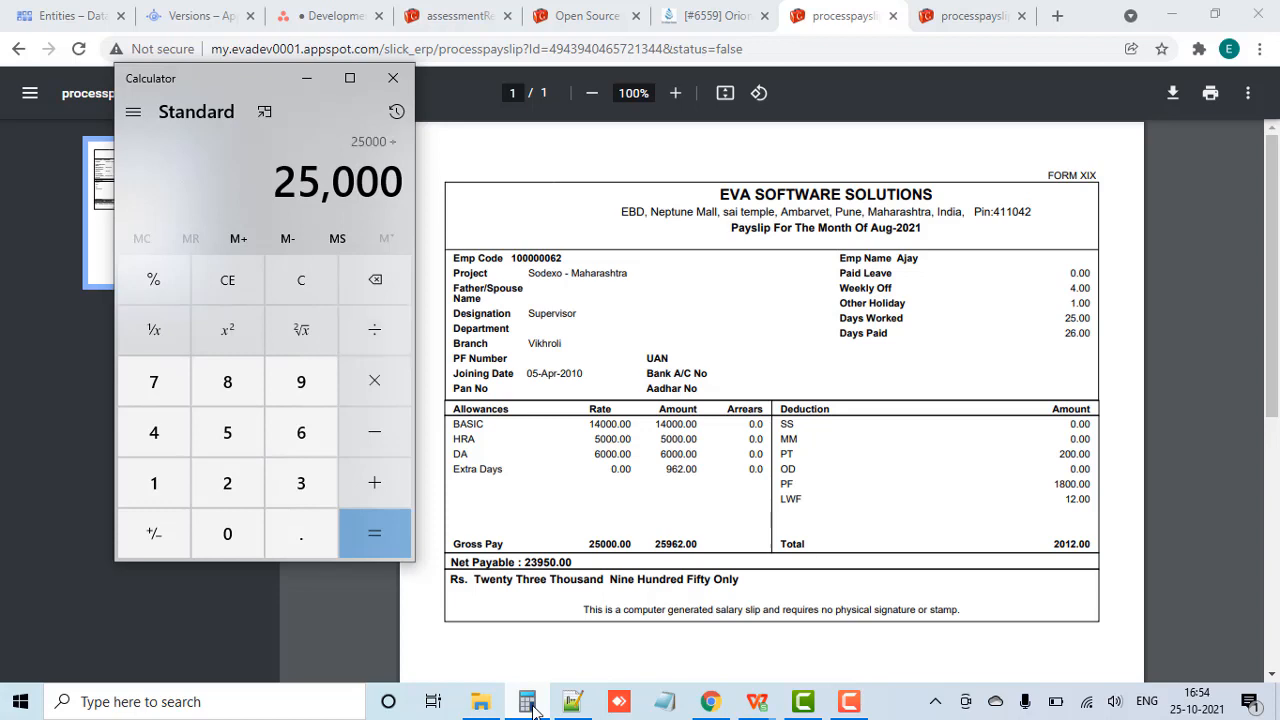
type("26")
key("Return")
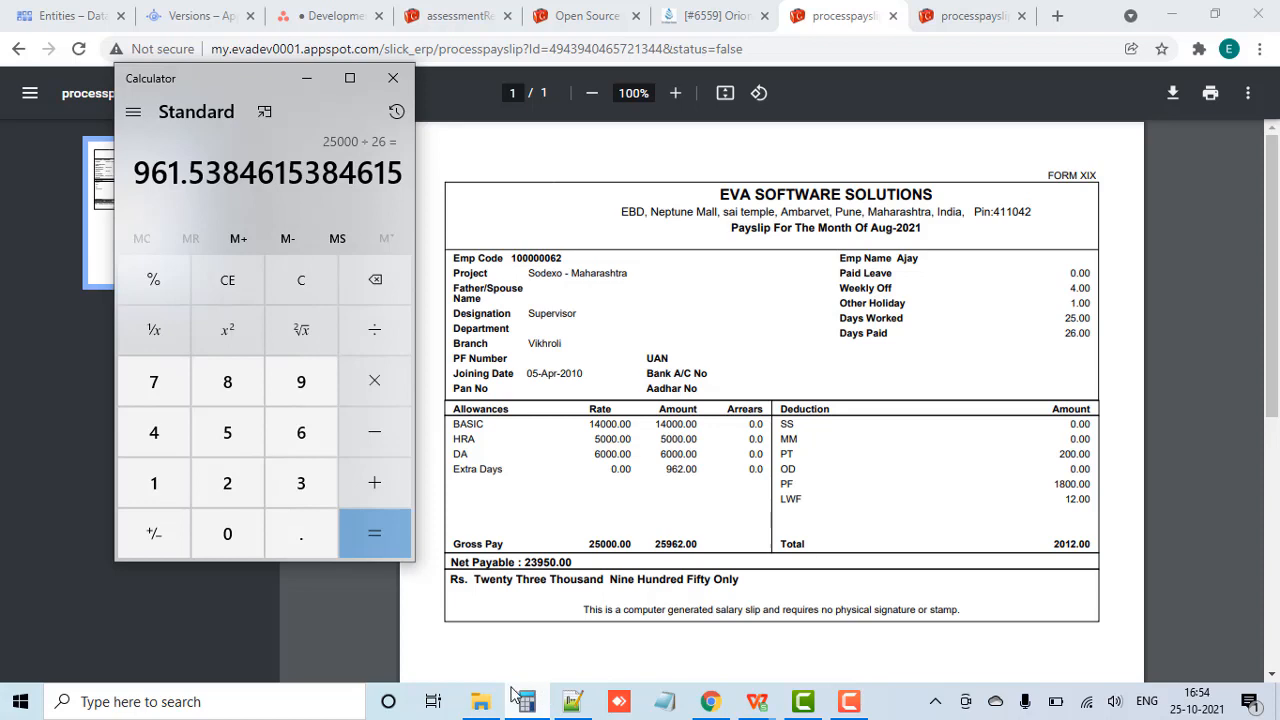
Step: Multiply the rounded daily rate of 962 by 1 extra day in Calculator and return to the payslip
type("962*")
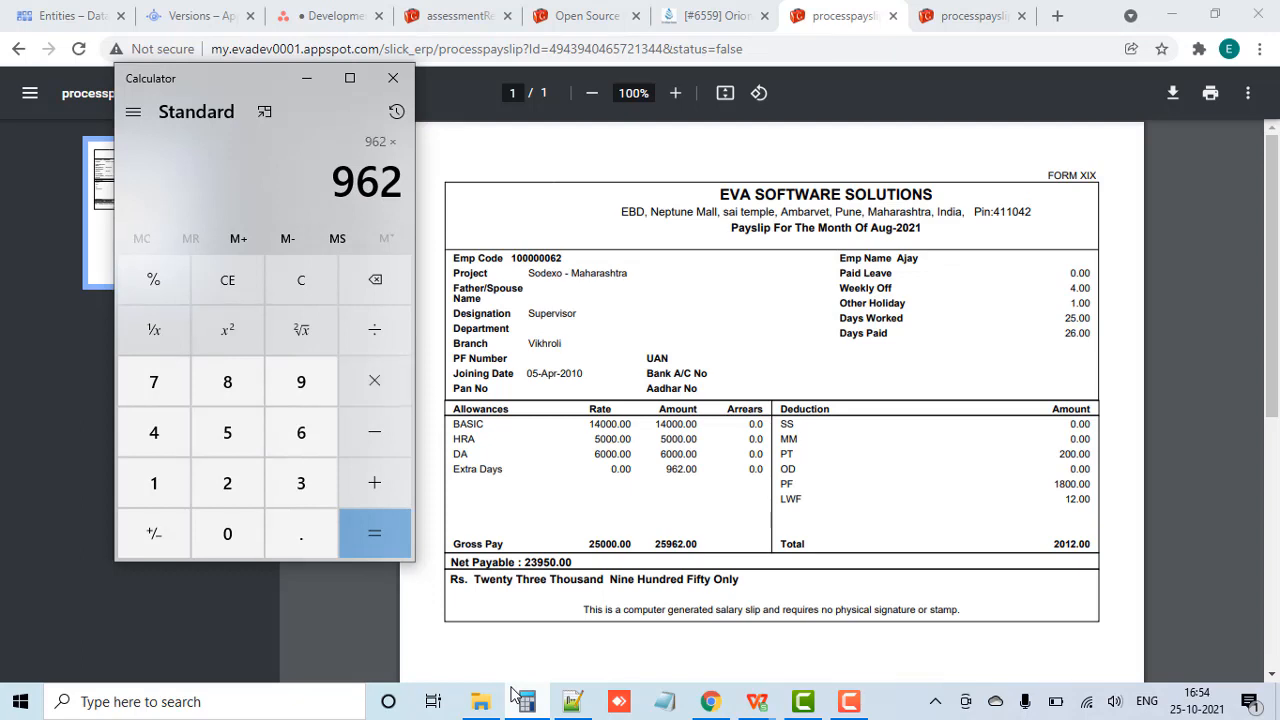
type("1")
key("Return")
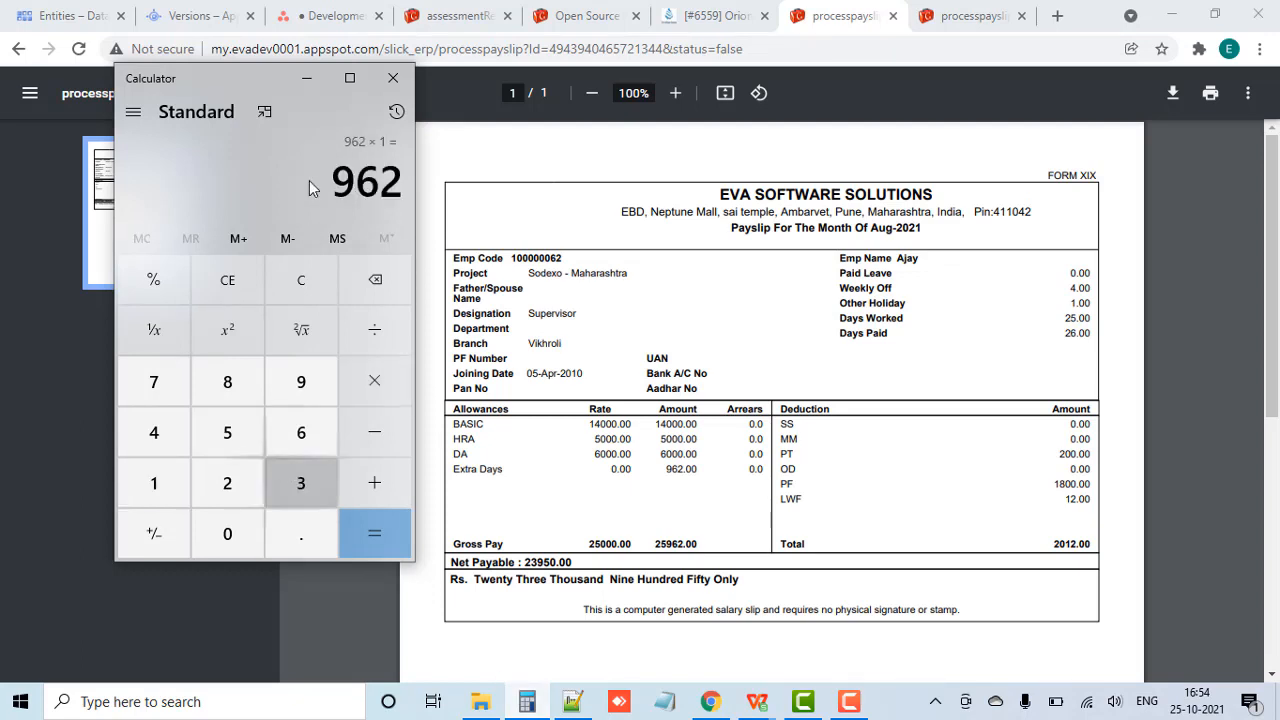
left_click(694, 372)
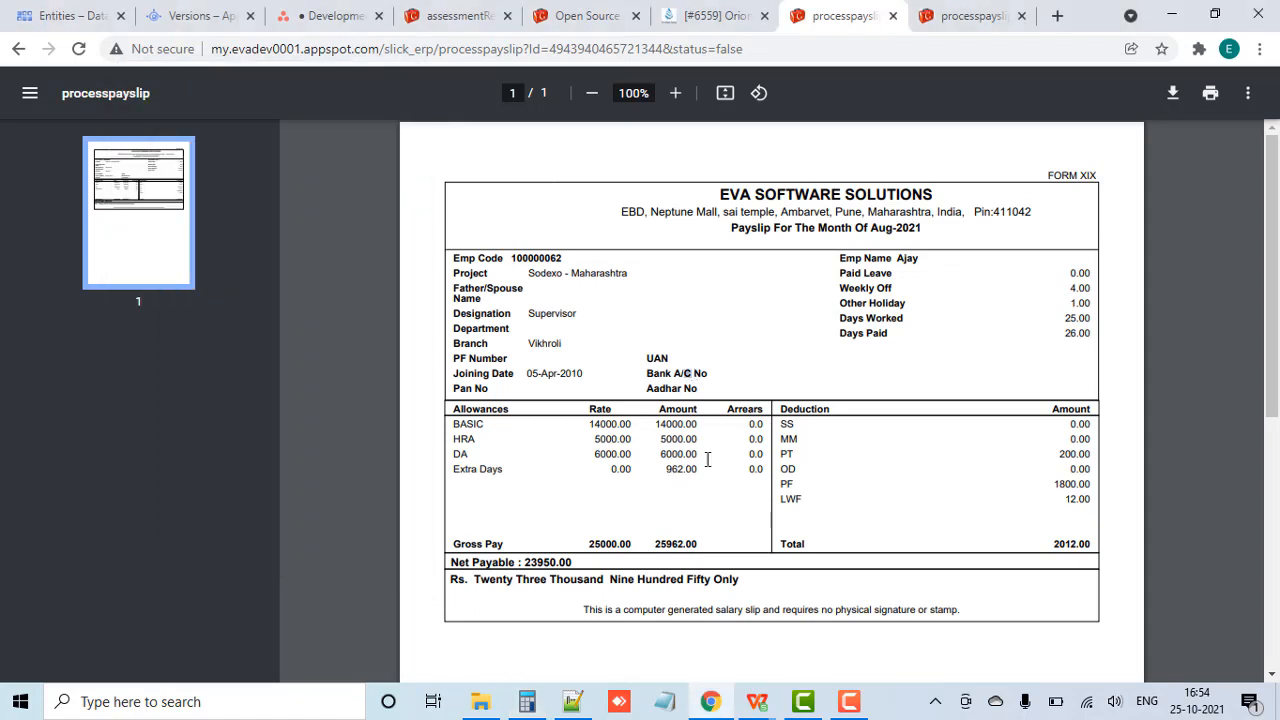
Step: Open the second employee's Aug-2021 payslip and compare its days with that employee's working days in the Upload Attendance workbook
left_click(968, 15)
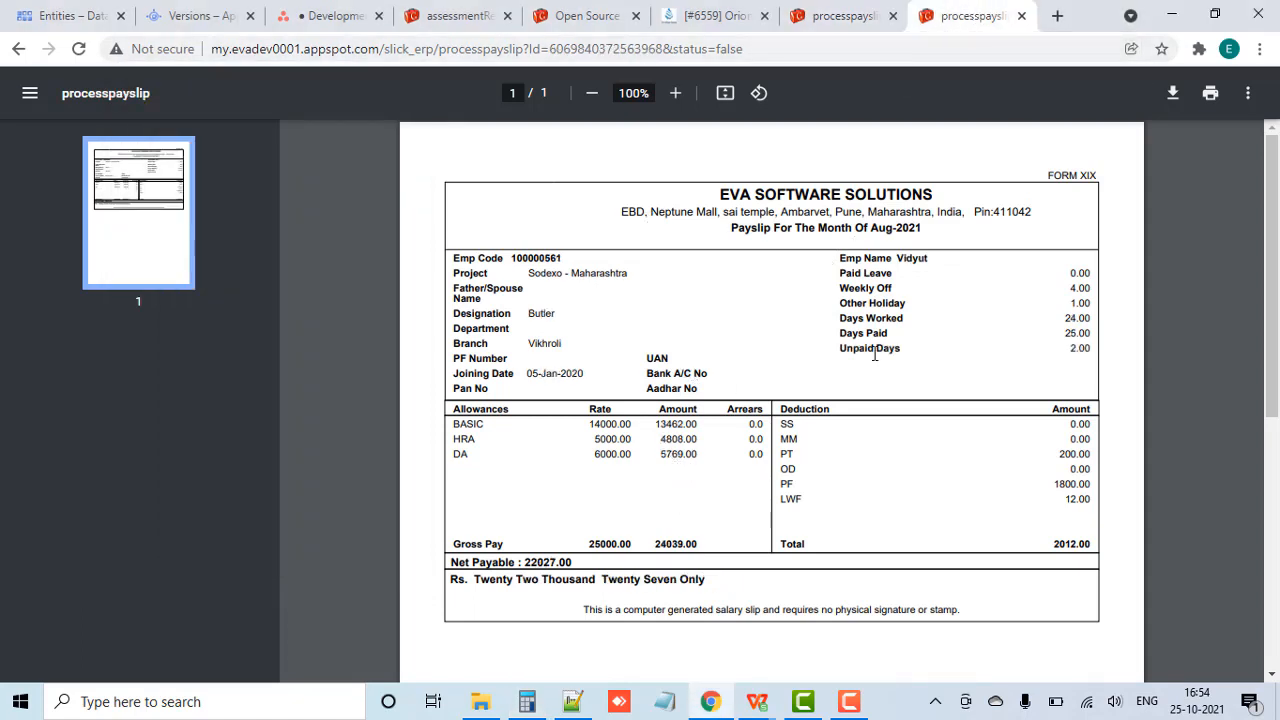
mouse_move(757, 701)
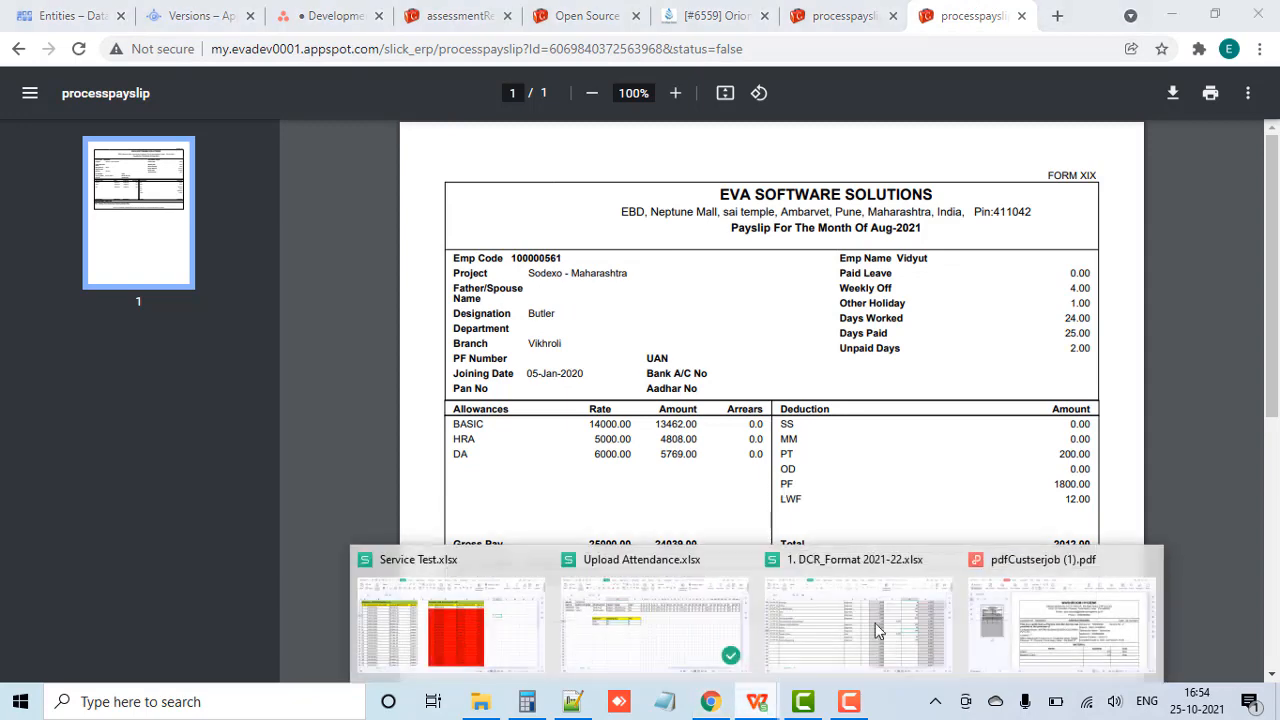
left_click(690, 650)
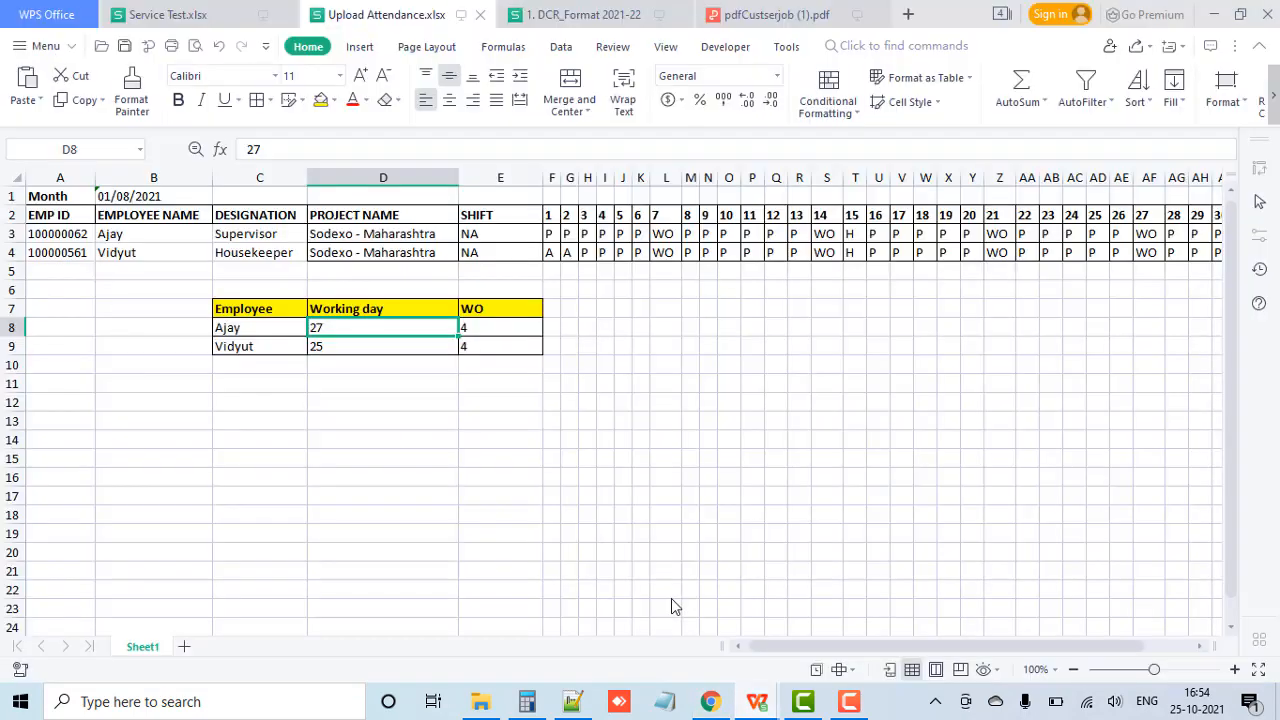
left_click(364, 353)
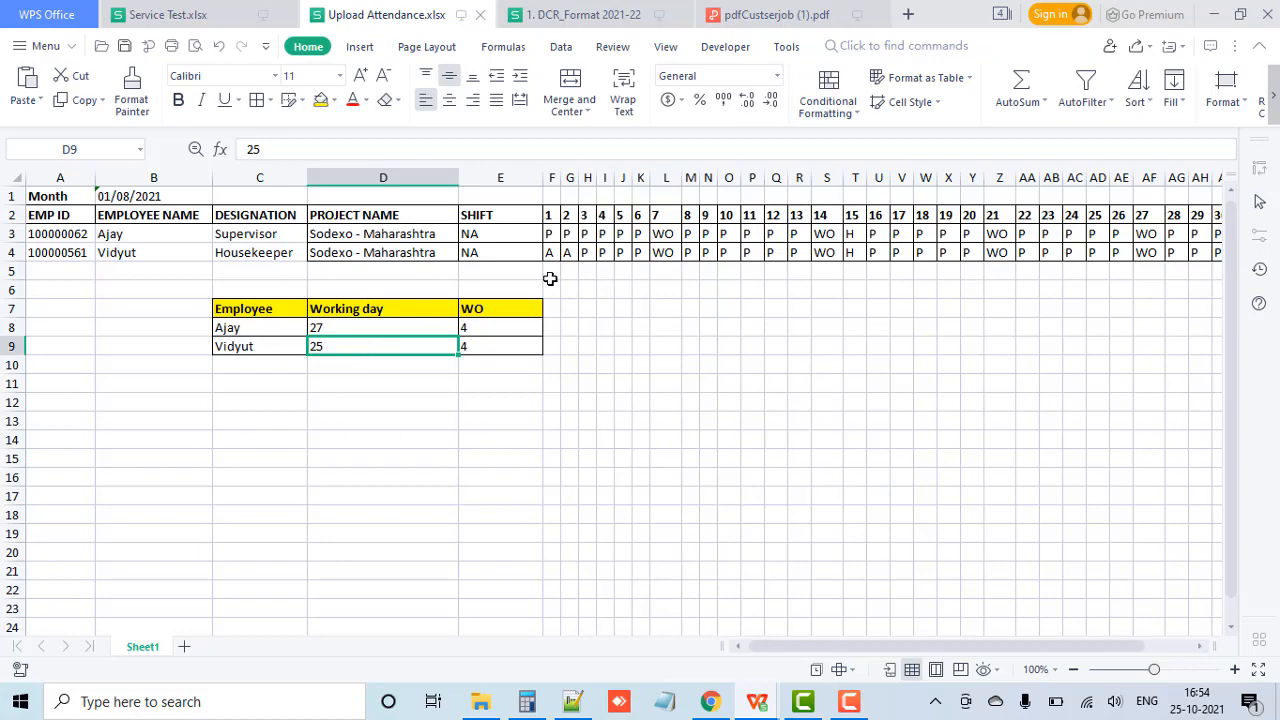
left_click(709, 703)
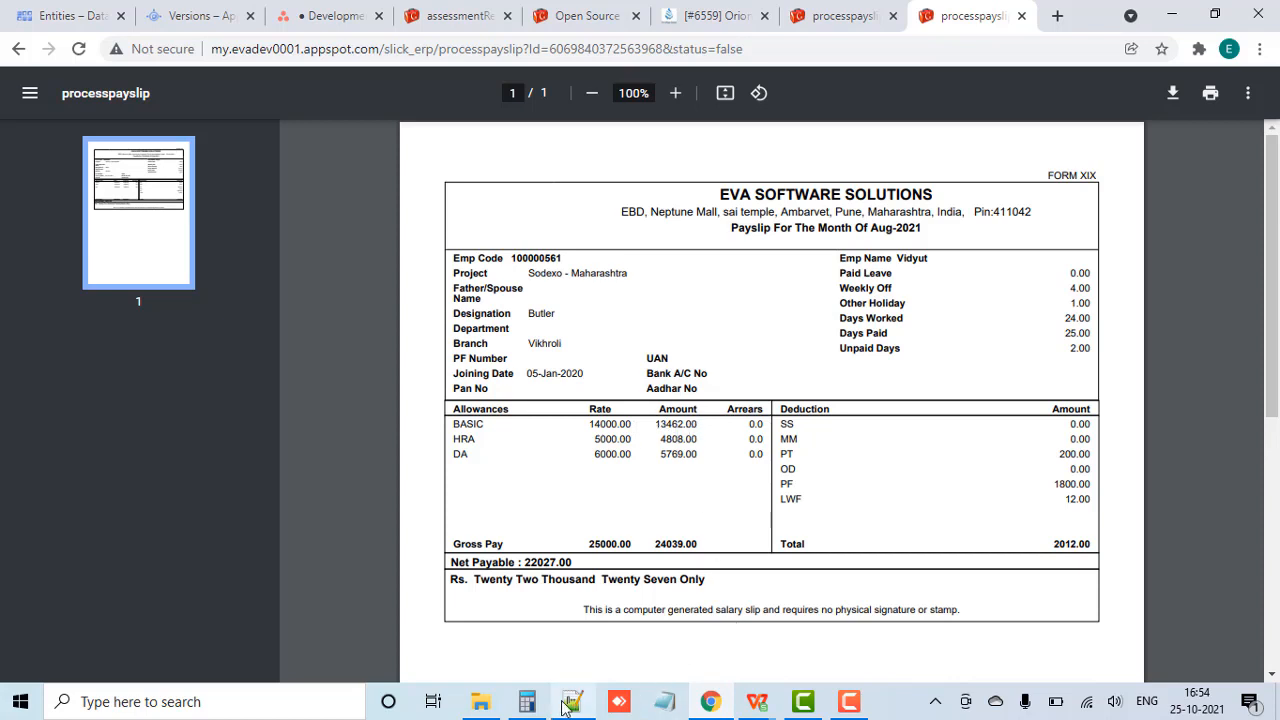
Step: In Calculator, divide the second employee's BASIC rate of 14000 by 26 and multiply by 25, then return to the payslip
left_click(529, 703)
type("140")
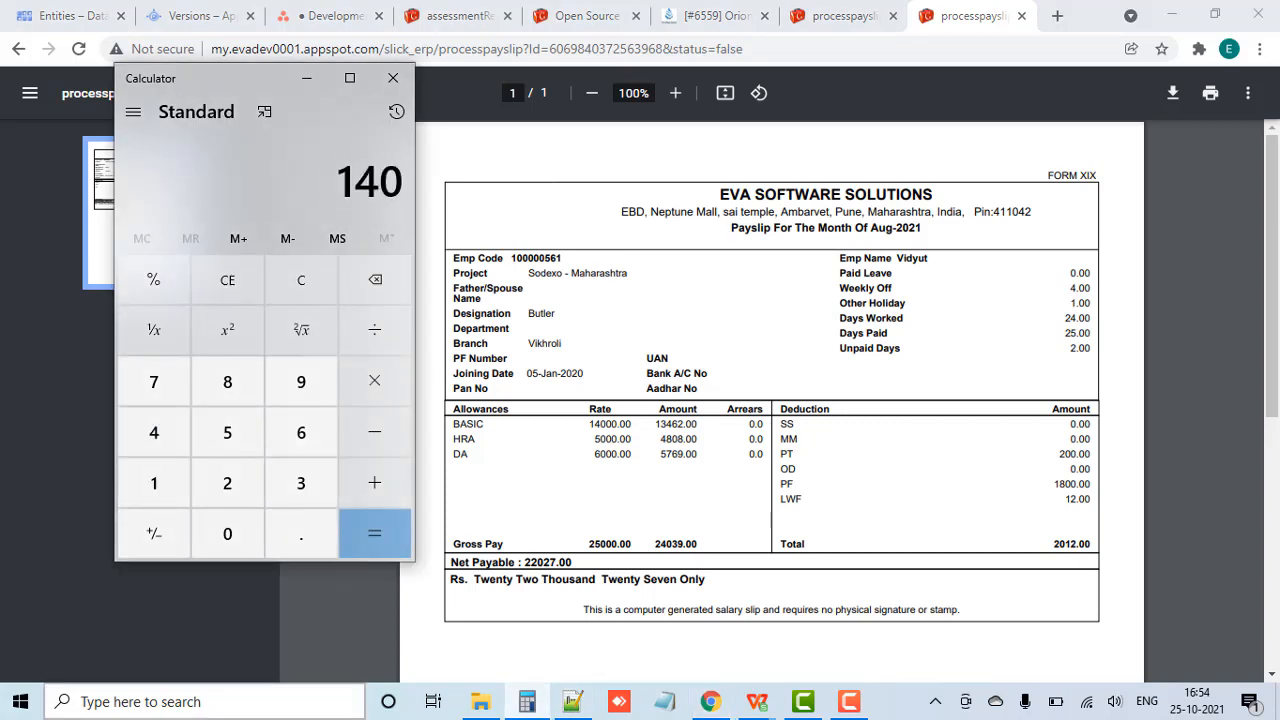
type("00/26")
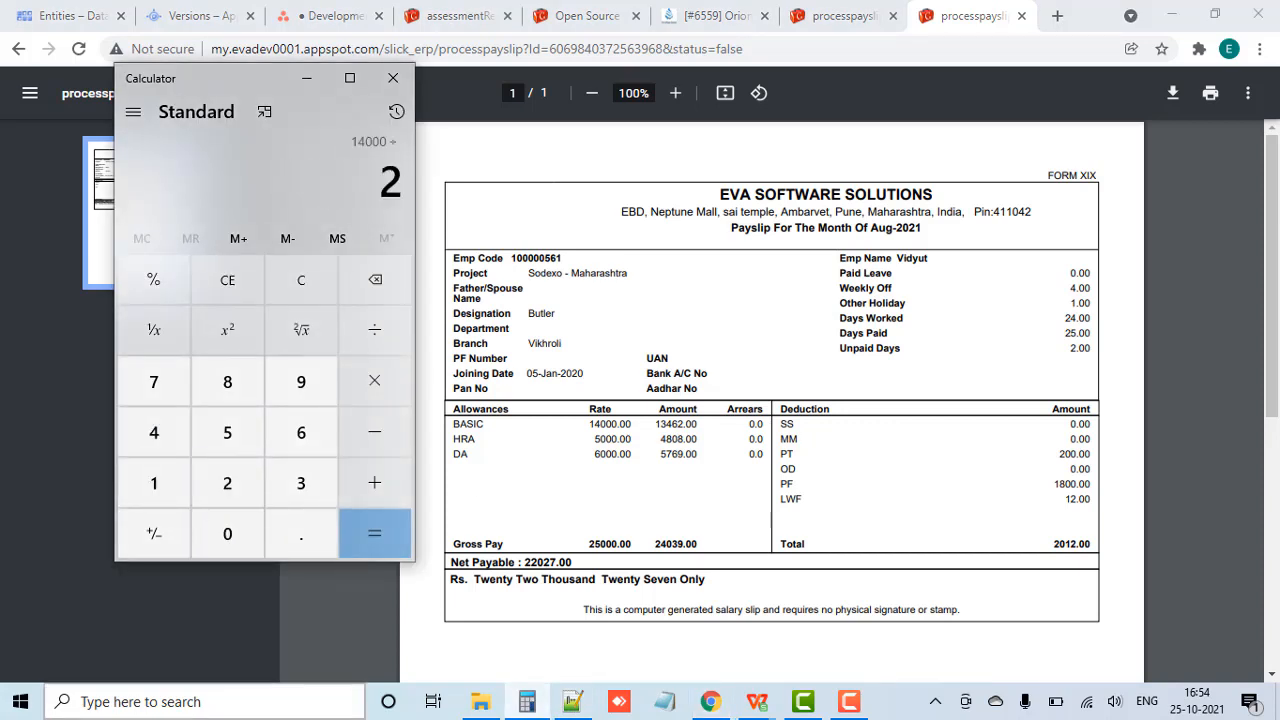
key("Return")
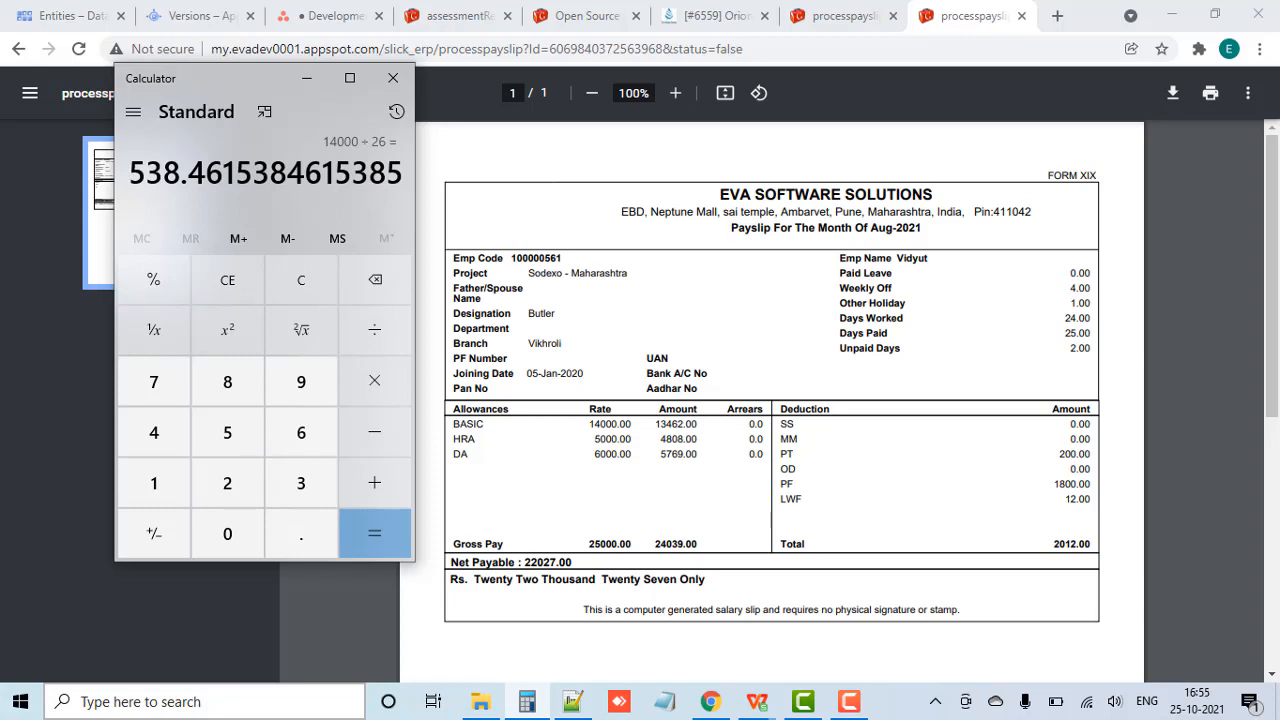
key("asterisk")
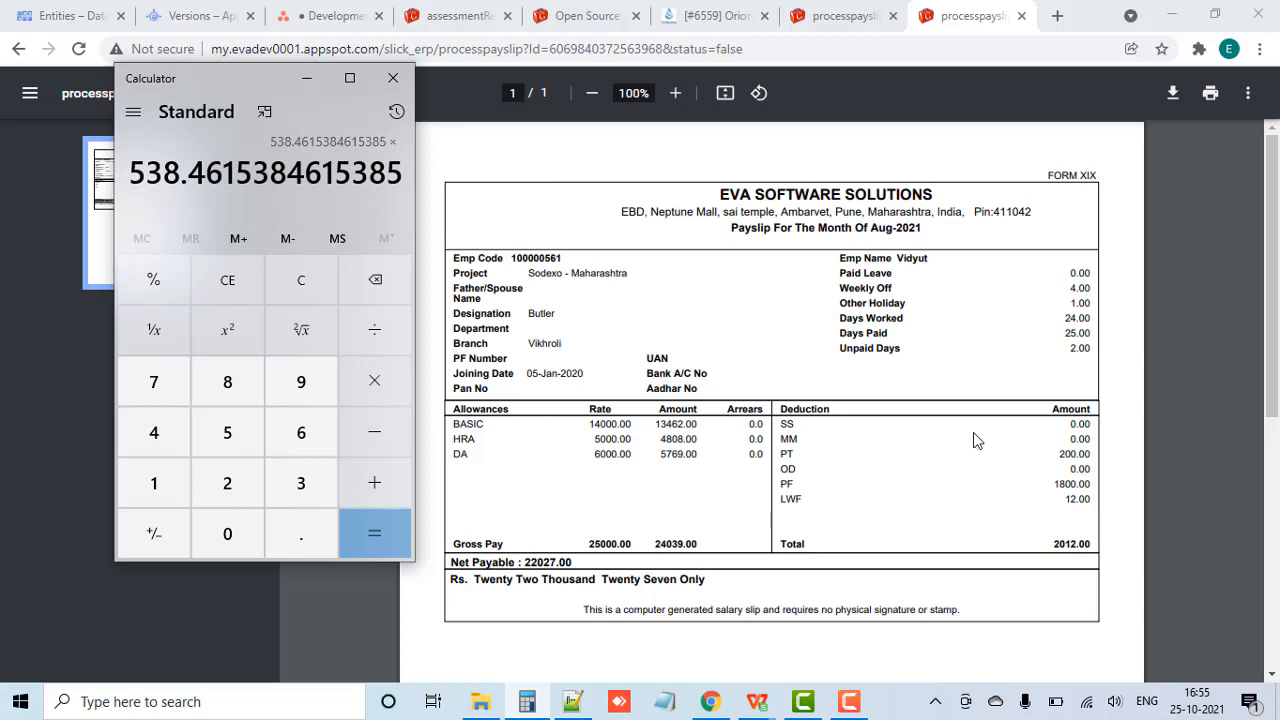
type("25")
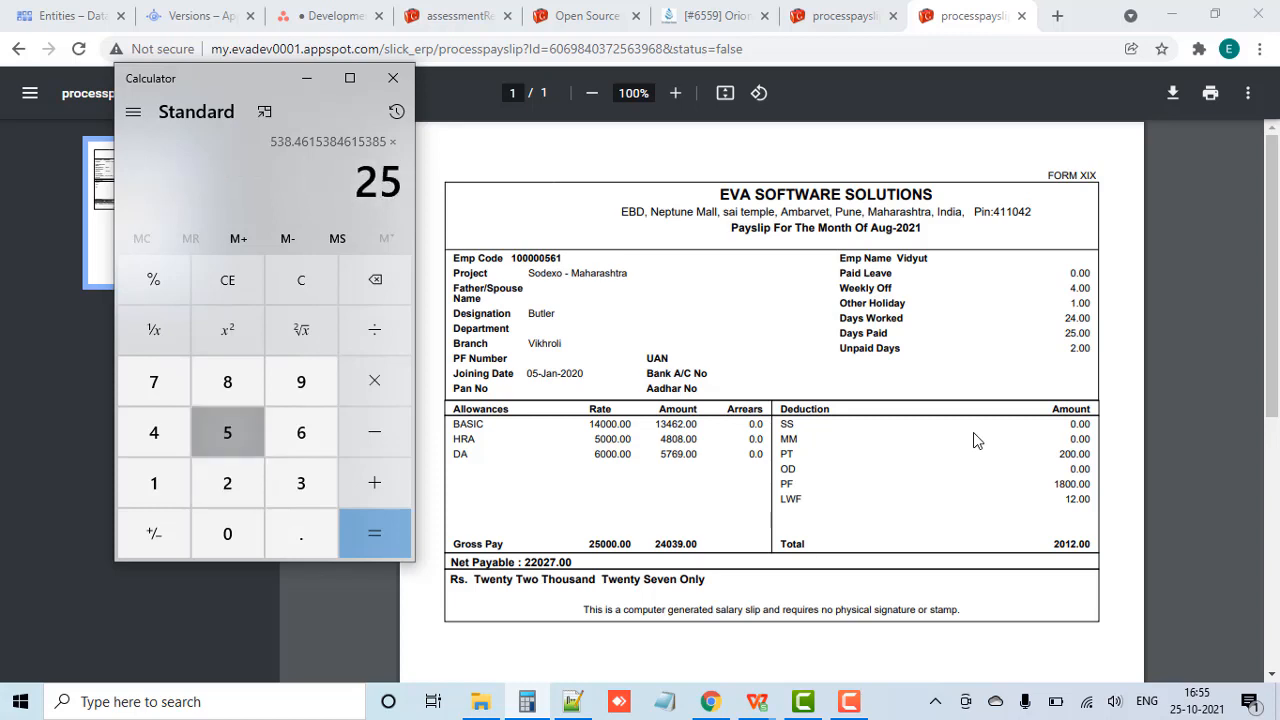
key("Return")
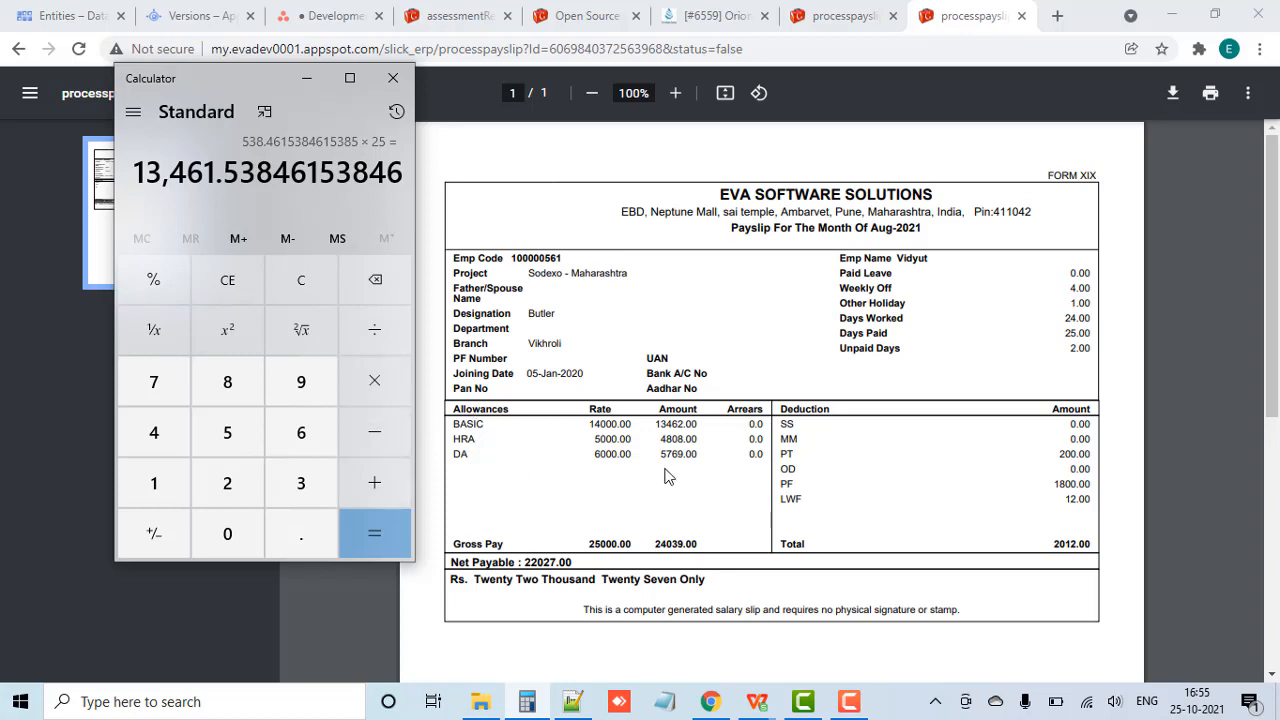
left_click(699, 457)
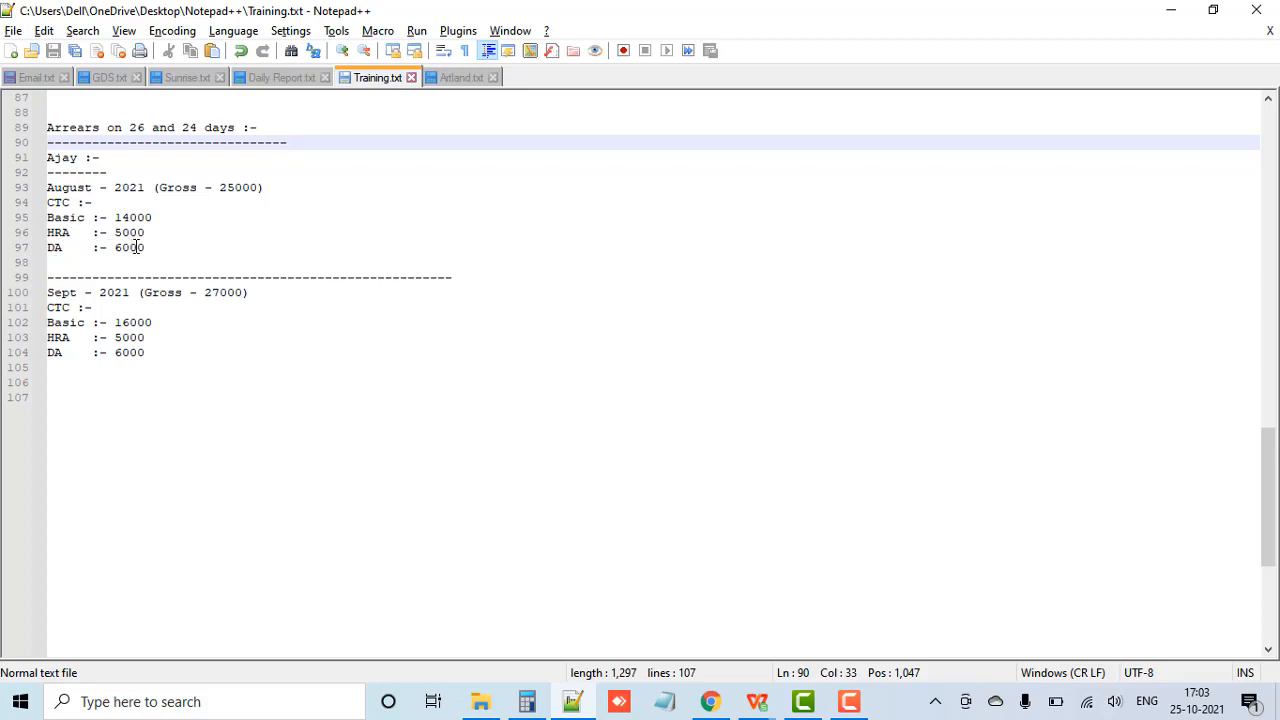
Step: Switch to Chrome and compare the two employees' Aug-2021 payslips, ending on the first employee's
left_click(710, 701)
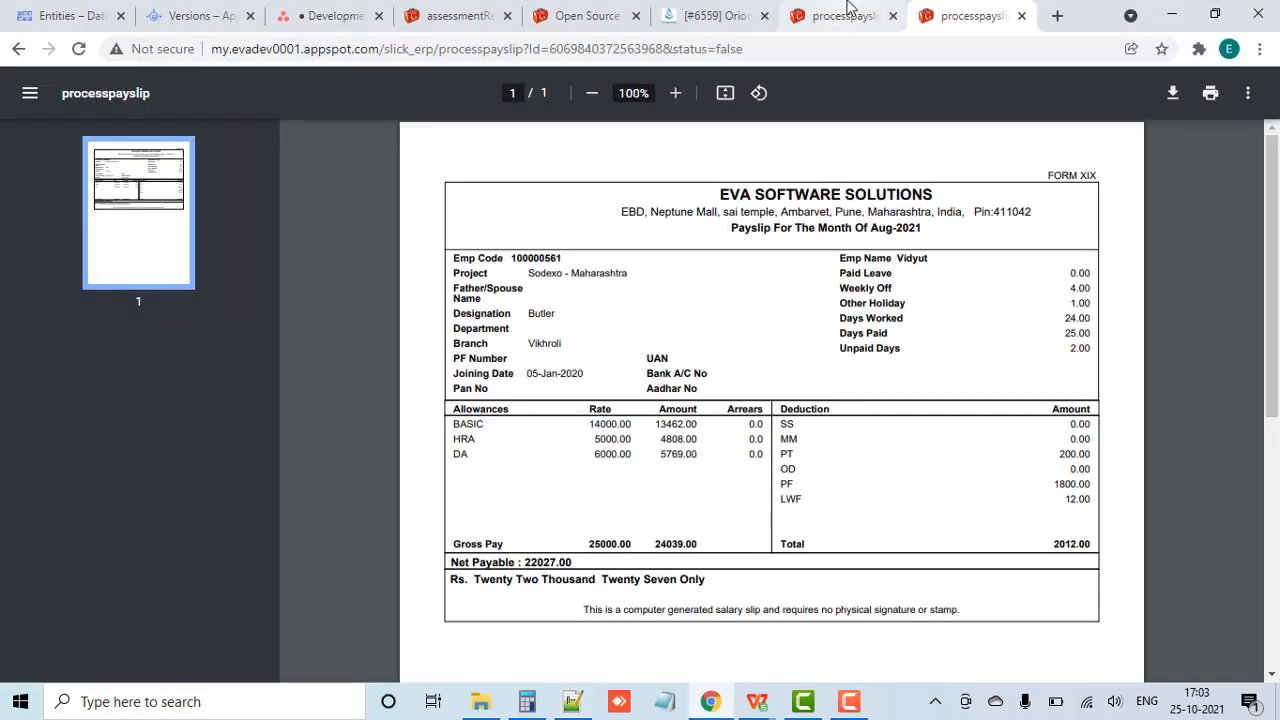
left_click(847, 12)
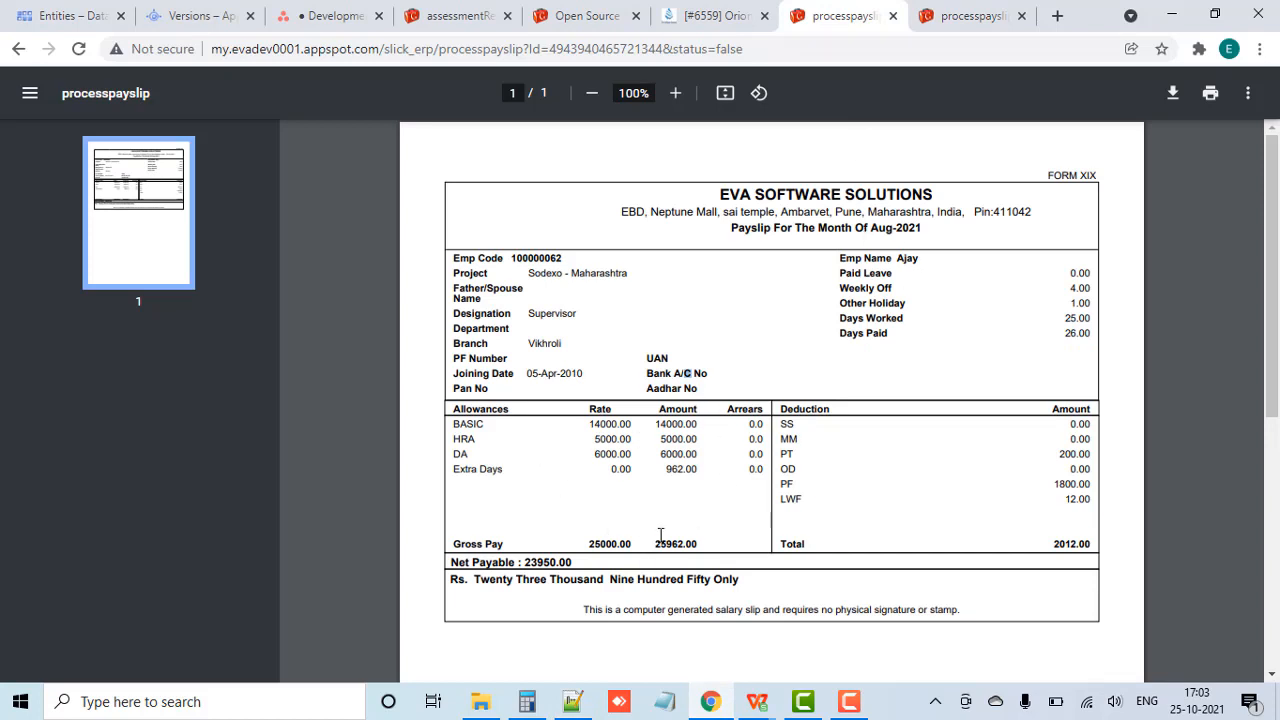
key("ctrl+Tab")
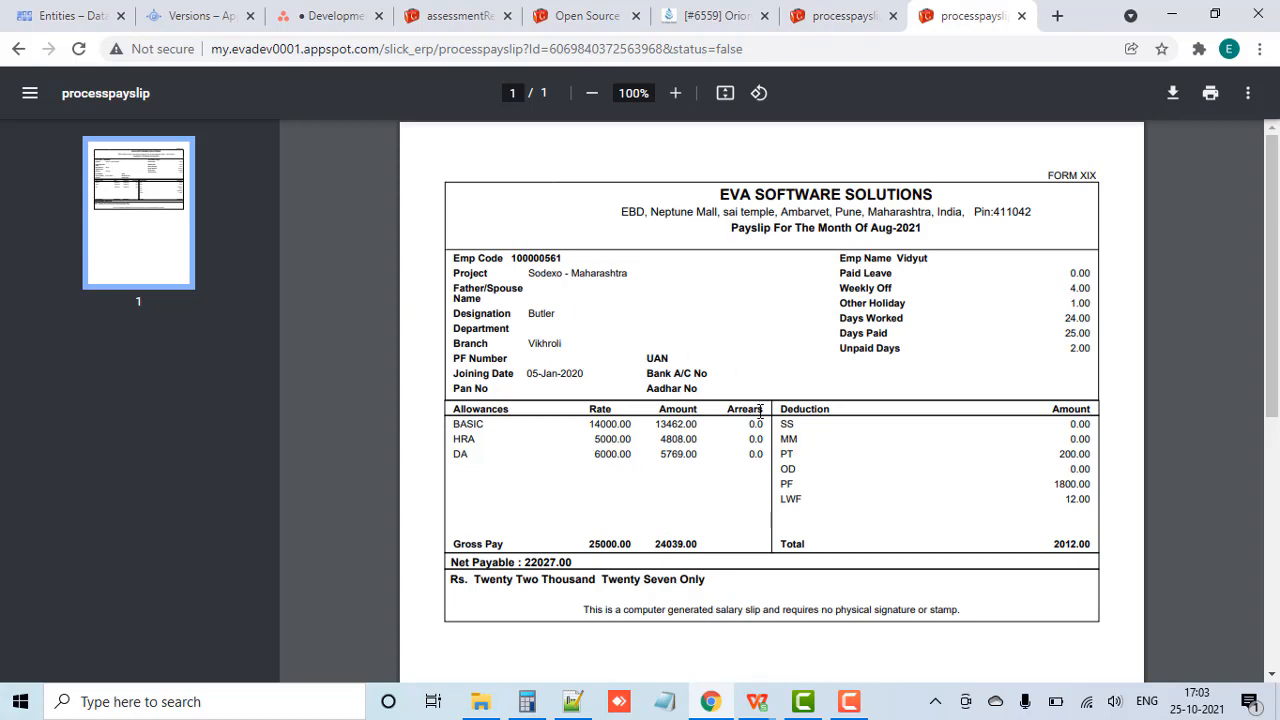
key("ctrl+shift+Tab")
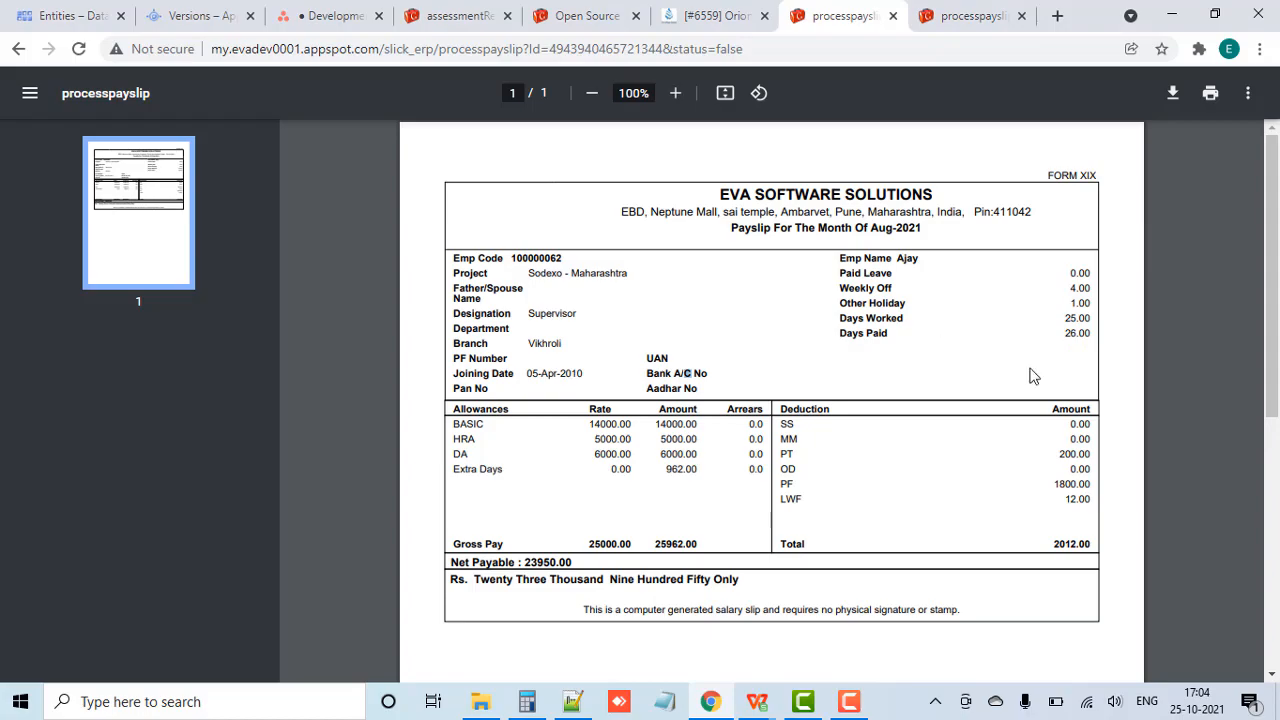
Step: Outline the Days Paid and Extra Days rows in red on a screen capture of the first employee's payslip, then discard the capture
key("Print")
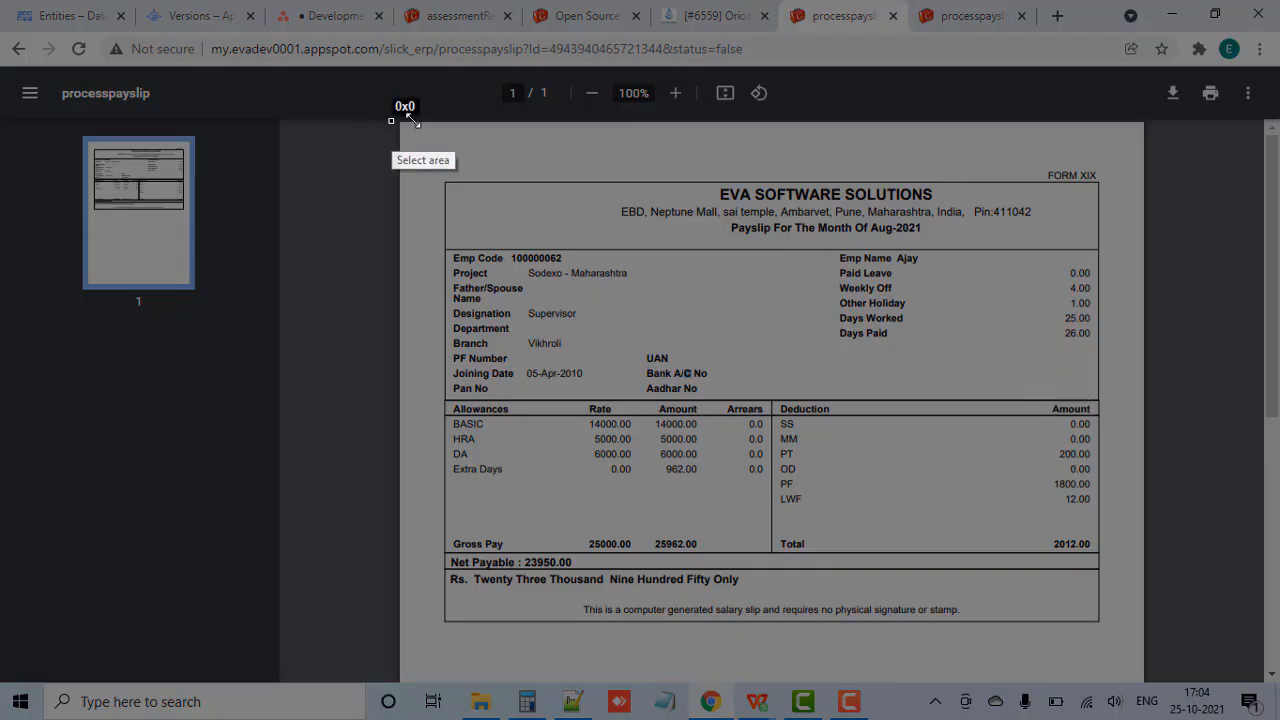
mouse_move(391, 121)
left_mouse_down()
mouse_move(1154, 598)
mouse_move(1140, 678)
left_mouse_up()
mouse_move(830, 326)
left_mouse_down()
mouse_move(986, 352)
mouse_move(1100, 346)
left_mouse_up()
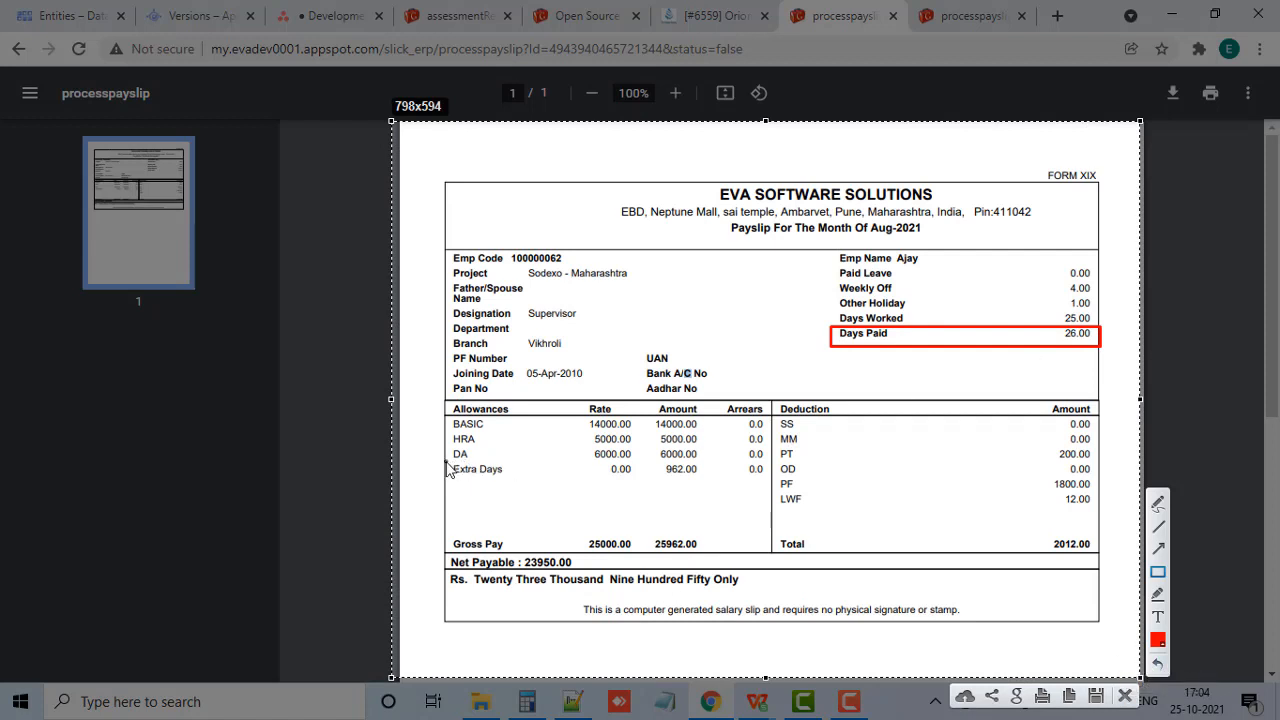
mouse_move(446, 462)
left_mouse_down()
mouse_move(697, 508)
mouse_move(783, 500)
mouse_move(771, 488)
left_mouse_up()
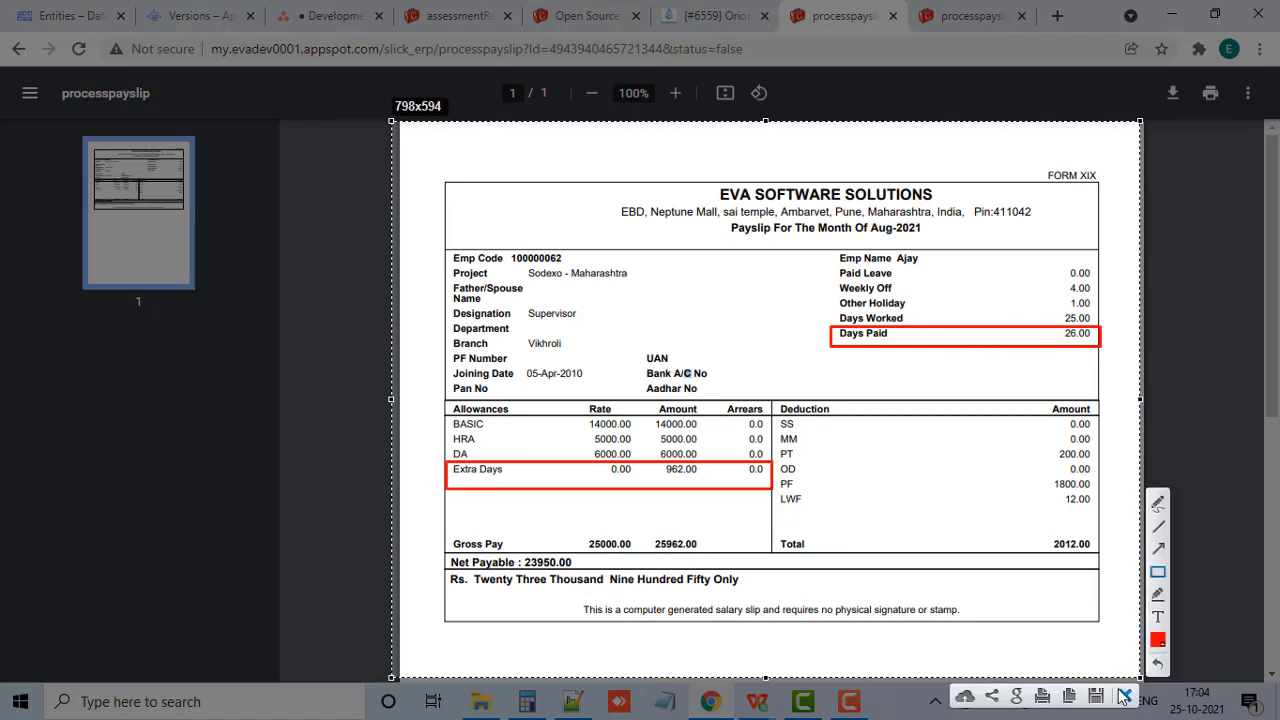
left_click(1123, 696)
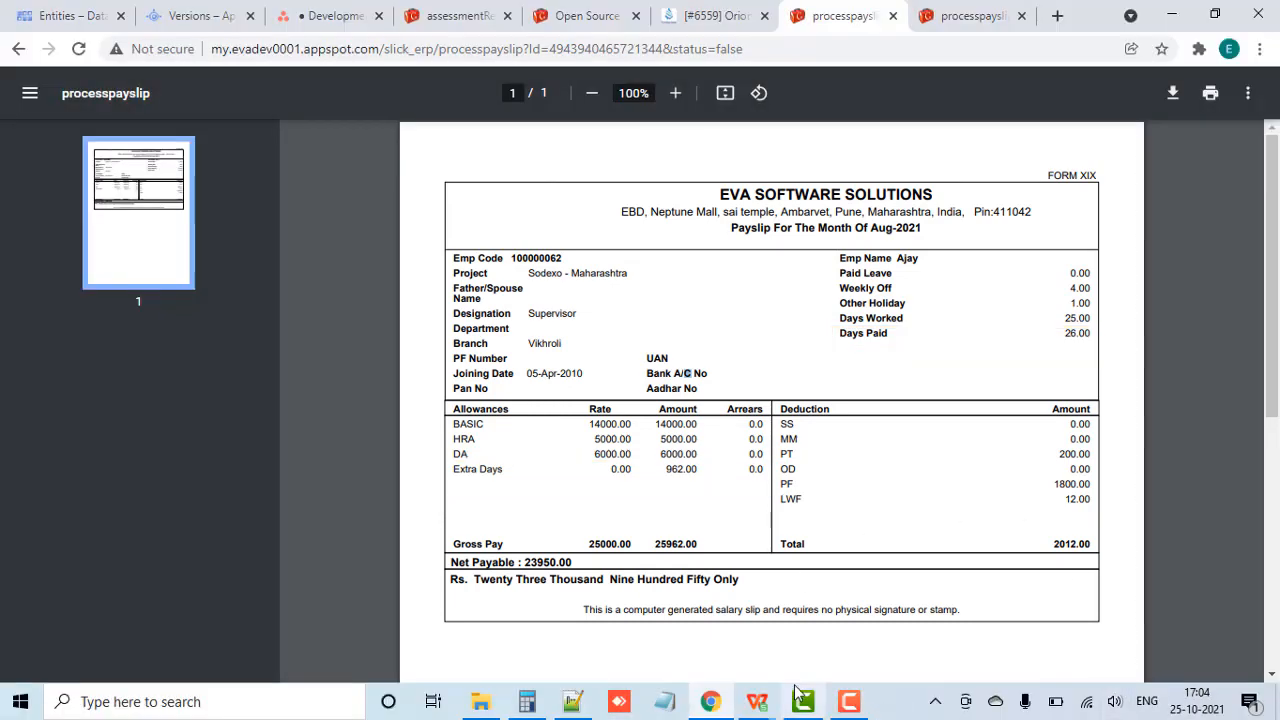
Step: In Training.txt in Notepad++, add a "Total Paid days :- 26 days" line with the first employee's name in brackets below the August 2021 figures
left_click(574, 705)
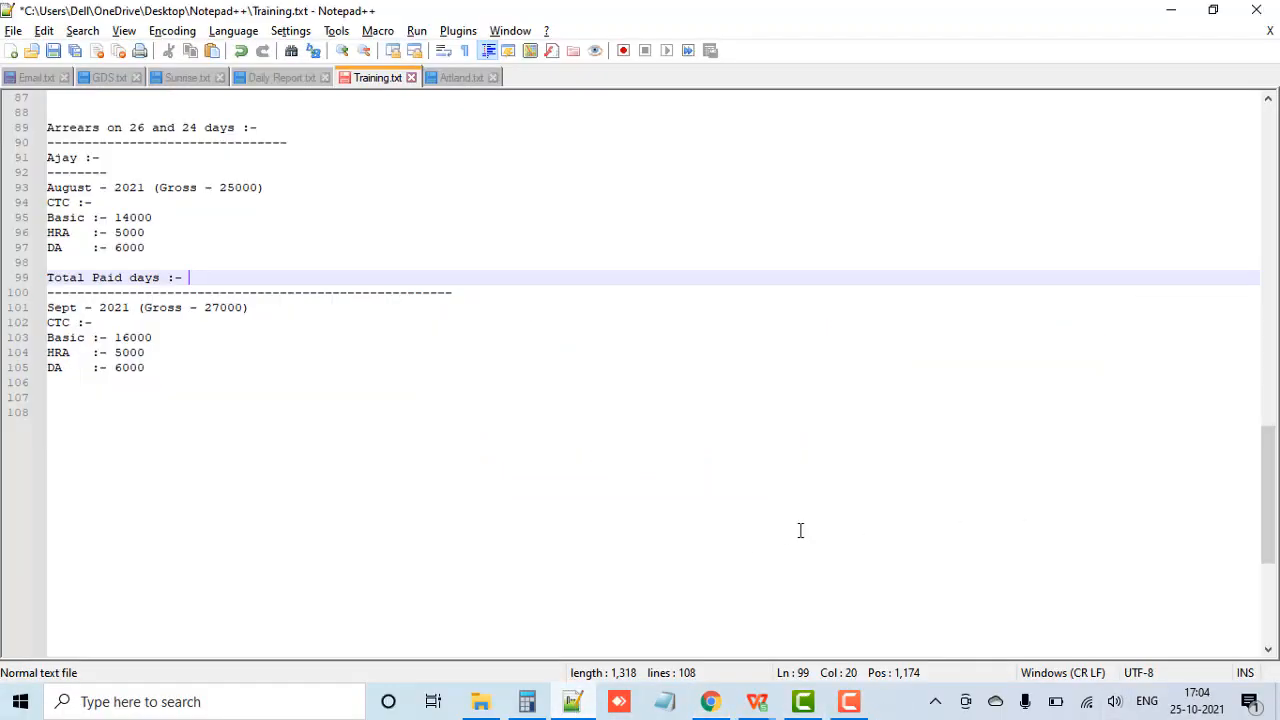
key("Down")
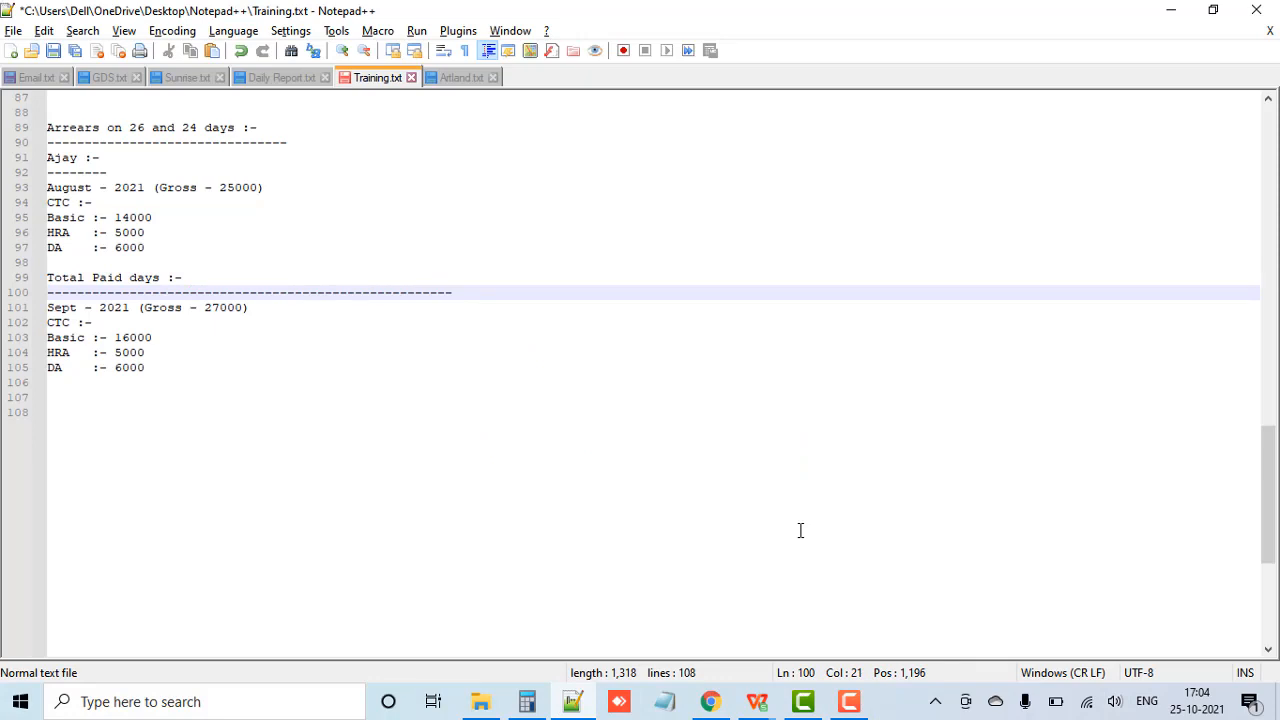
key("Up")
type("26 days")
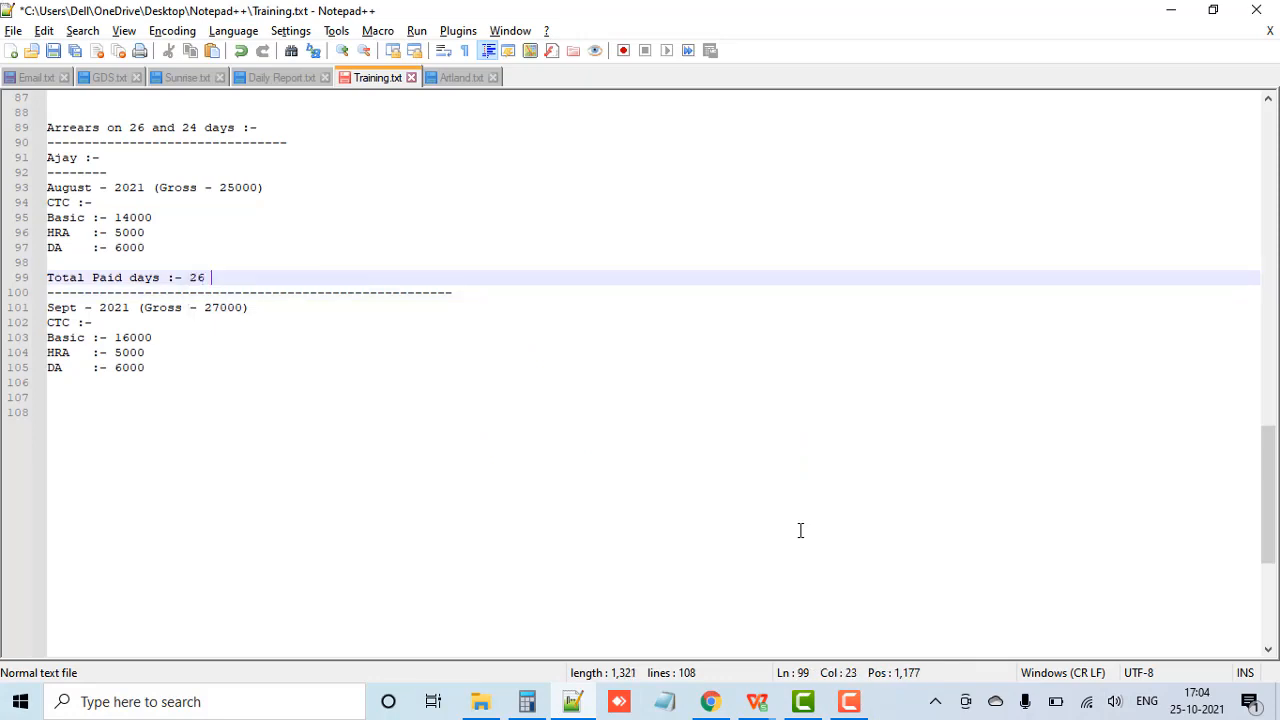
left_click(159, 363)
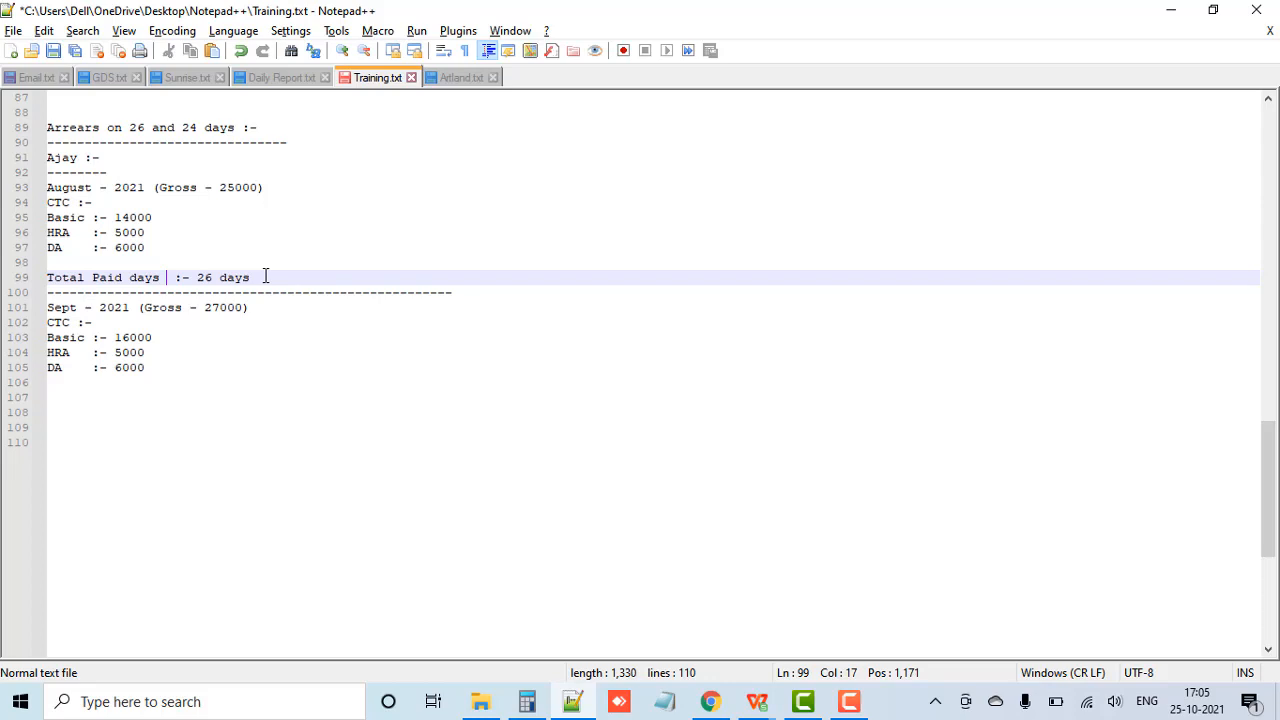
type("(Ajay)")
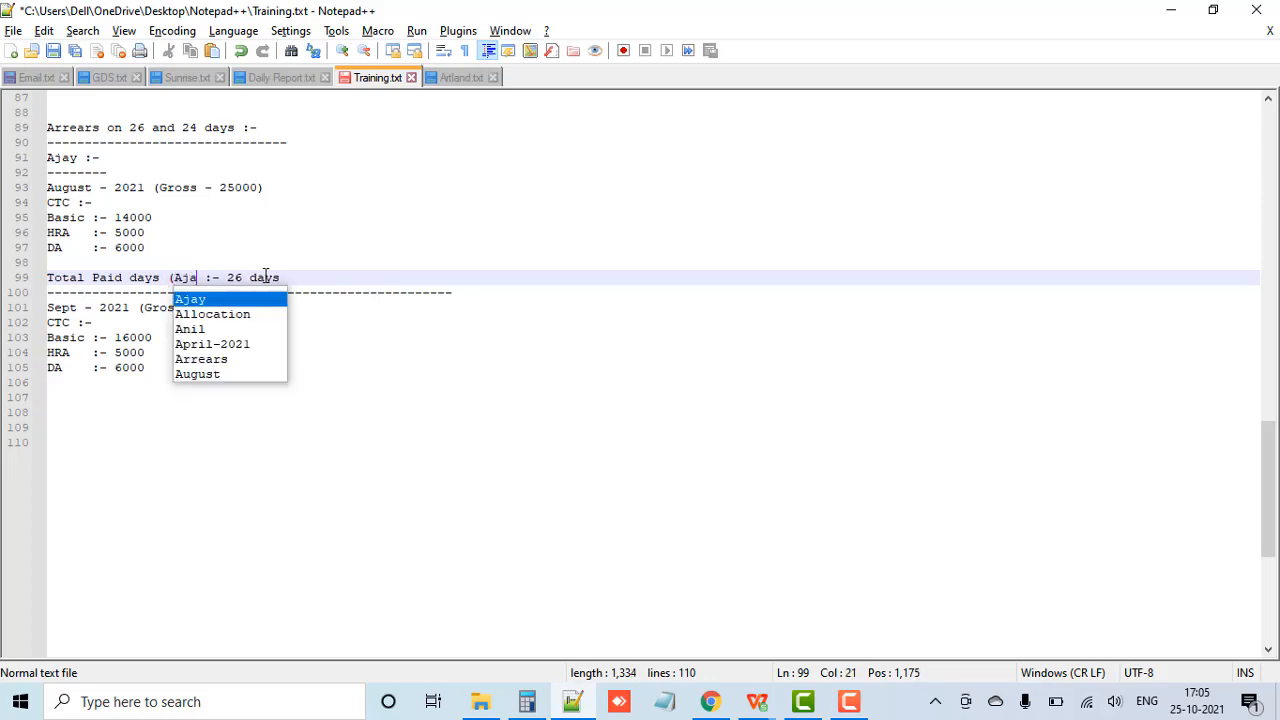
left_click(362, 279)
Step: Duplicate the Total Paid days line directly below and replace the name in the copy with the second employee's name
key("Return")
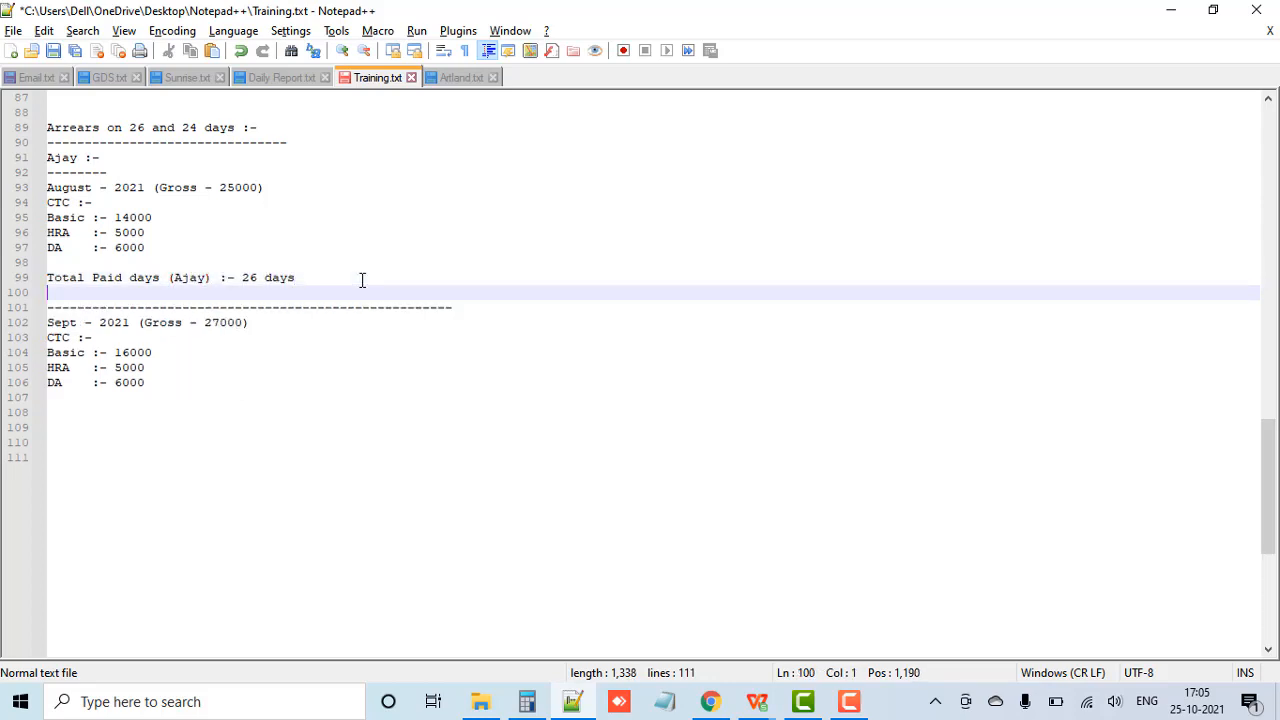
left_click_drag(300, 278, 28, 278)
key("ctrl+c")
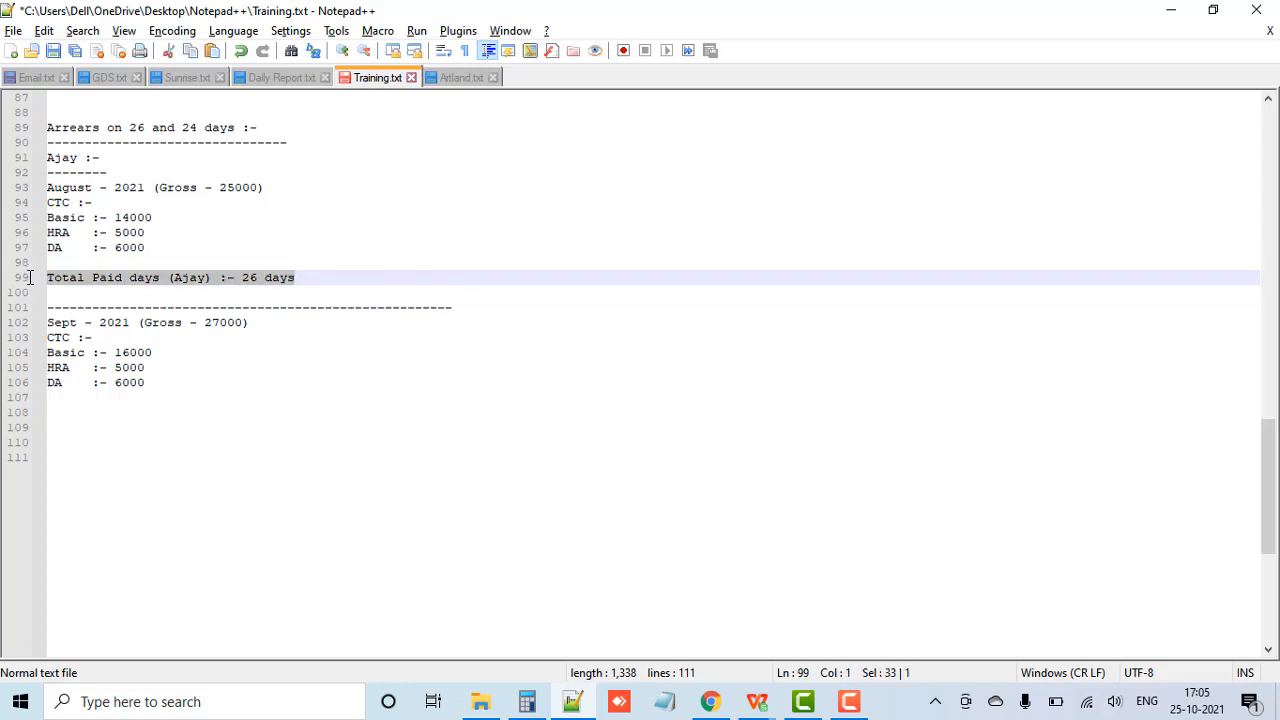
left_click(60, 293)
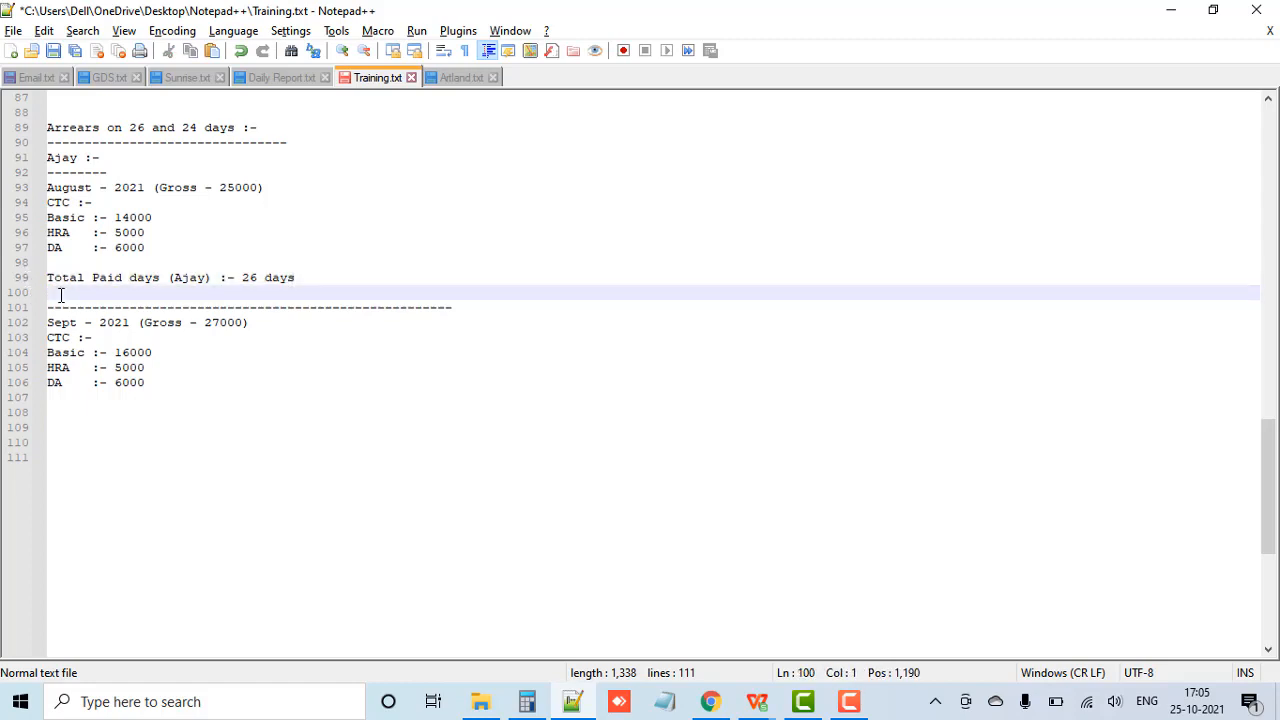
key("ctrl+v")
left_click(207, 293)
key("BackSpace")
key("BackSpace")
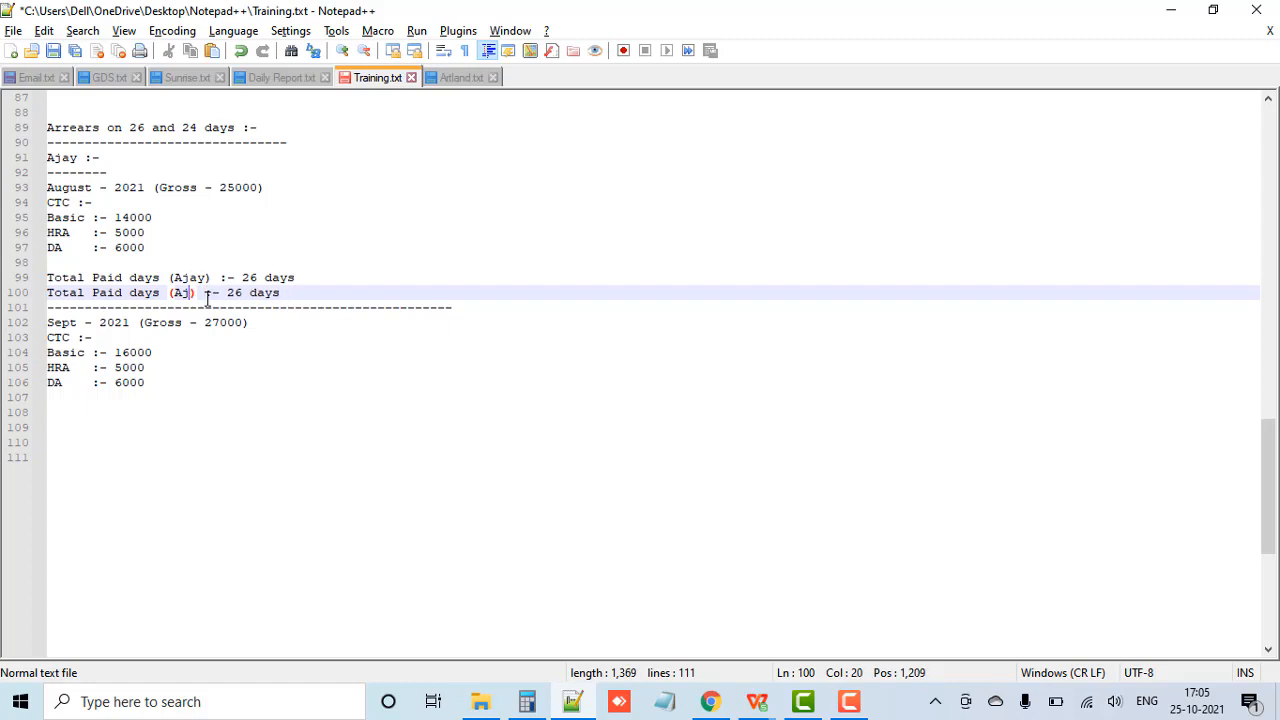
key("BackSpace")
key("BackSpace")
type("Vidyut")
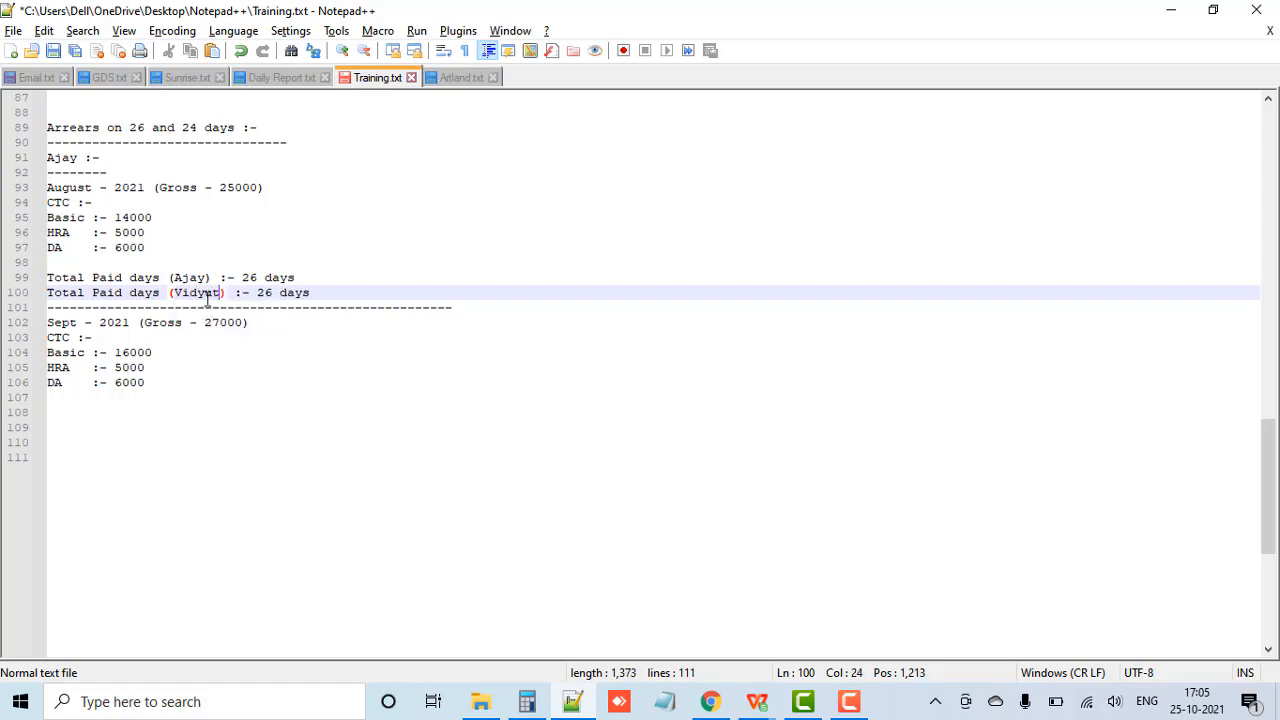
Step: Set the second employee's total paid days to 25, align the first employee's value with it, and save Training.txt
left_click(272, 292)
key("BackSpace")
type("5")
left_click(222, 278)
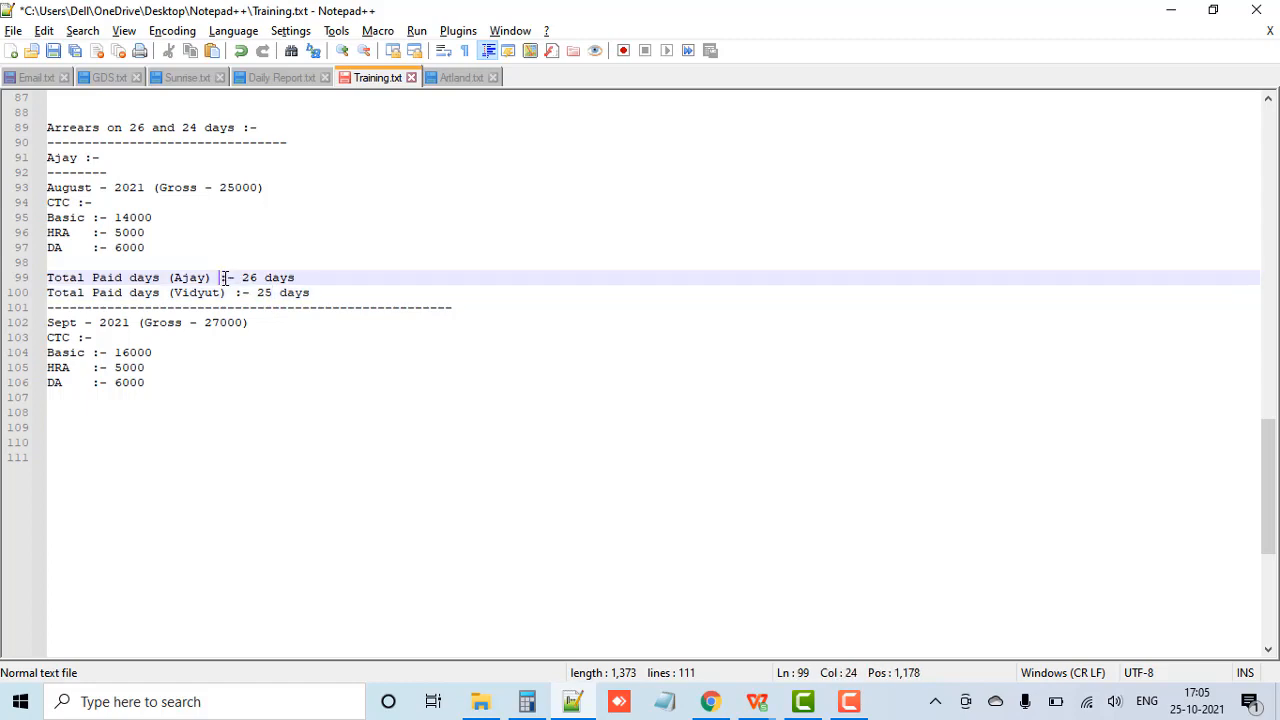
key("ctrl+s")
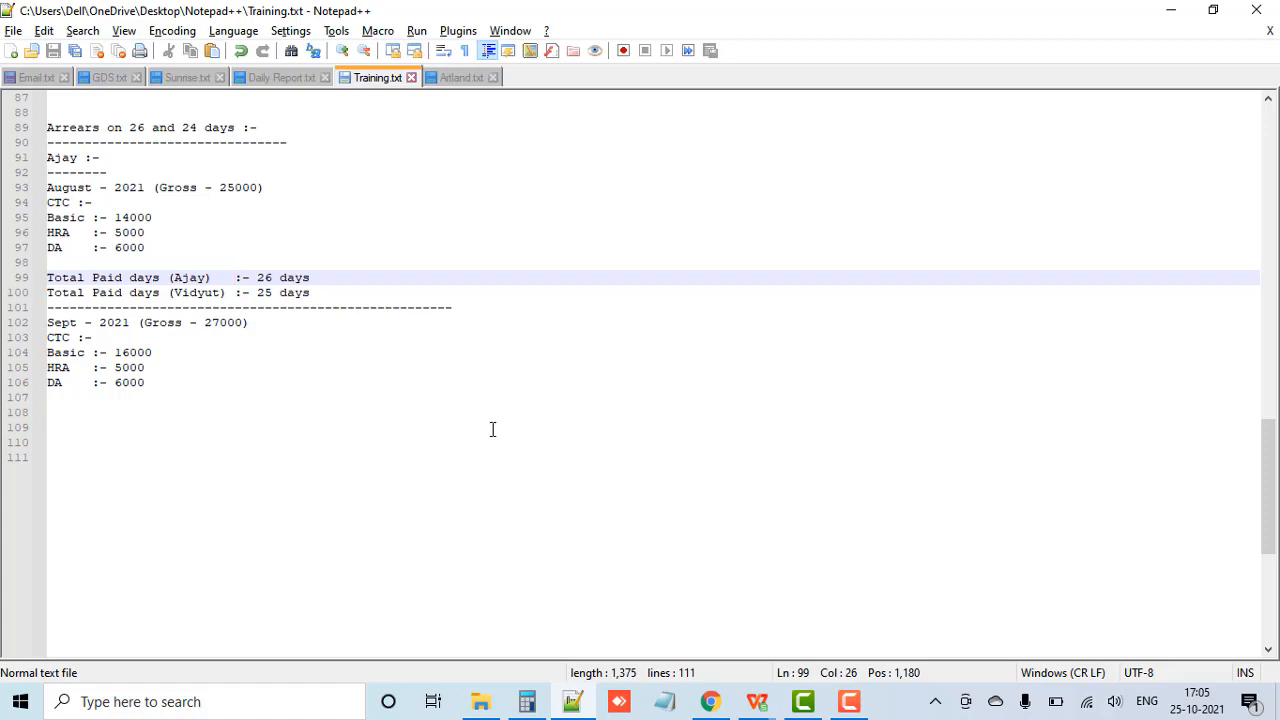
Step: Switch to the payroll ERP in Chrome and open the CTC Template form from HR Configuration
left_click(710, 701)
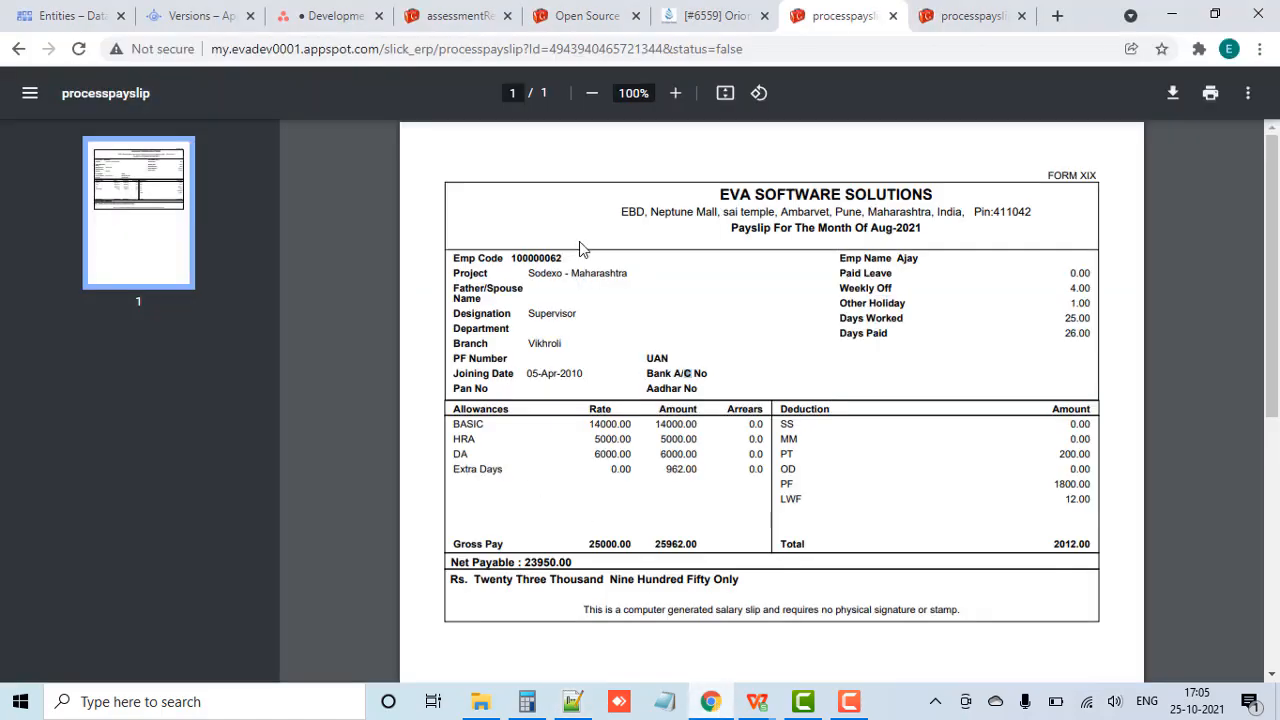
left_click(588, 15)
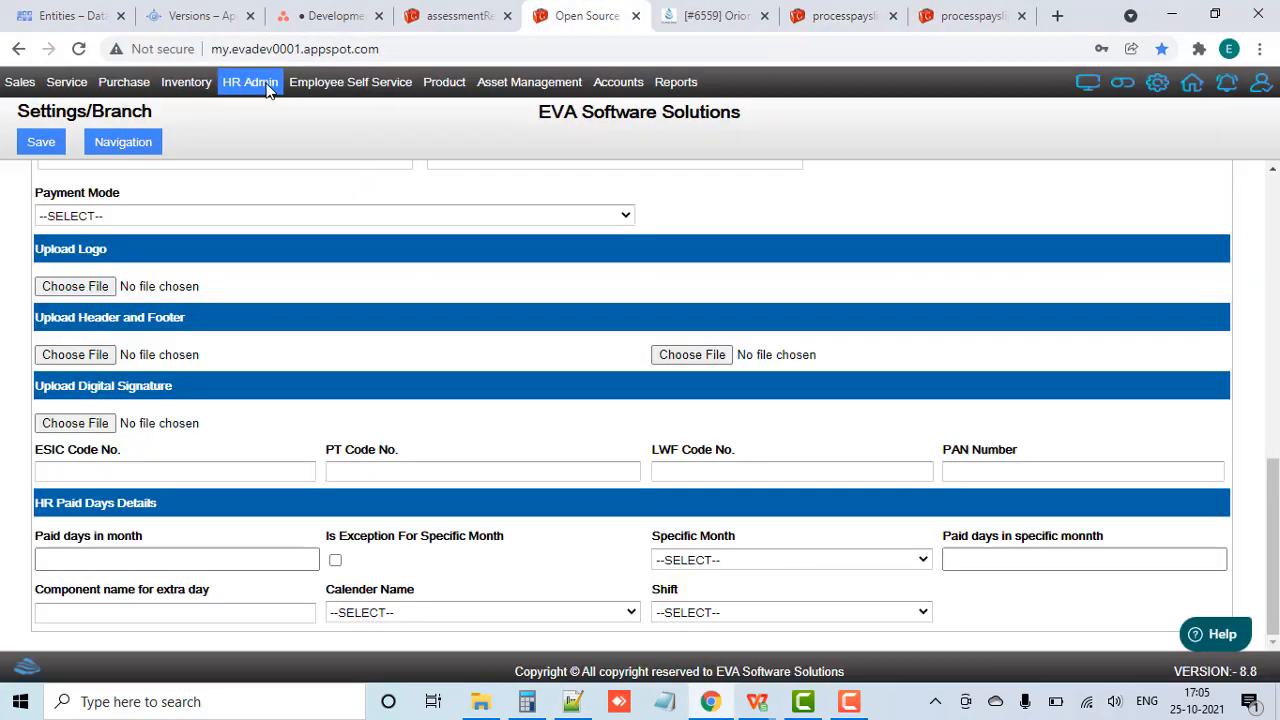
left_click(267, 88)
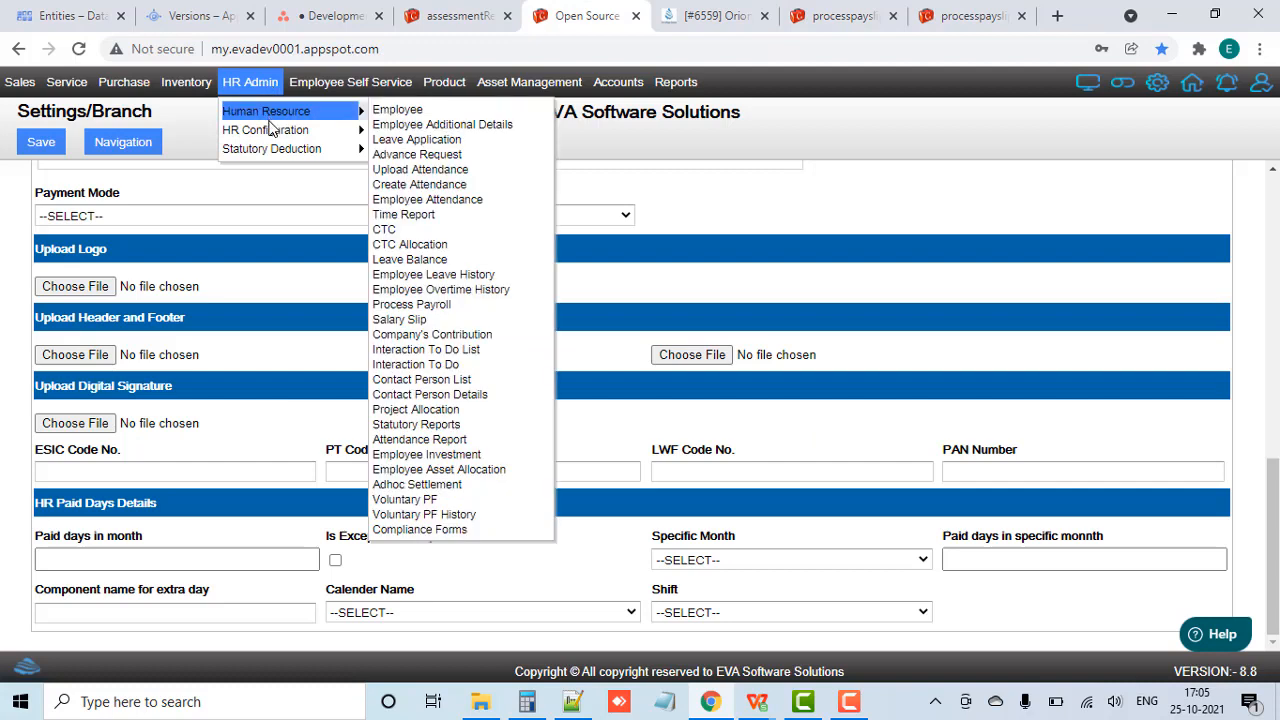
mouse_move(282, 138)
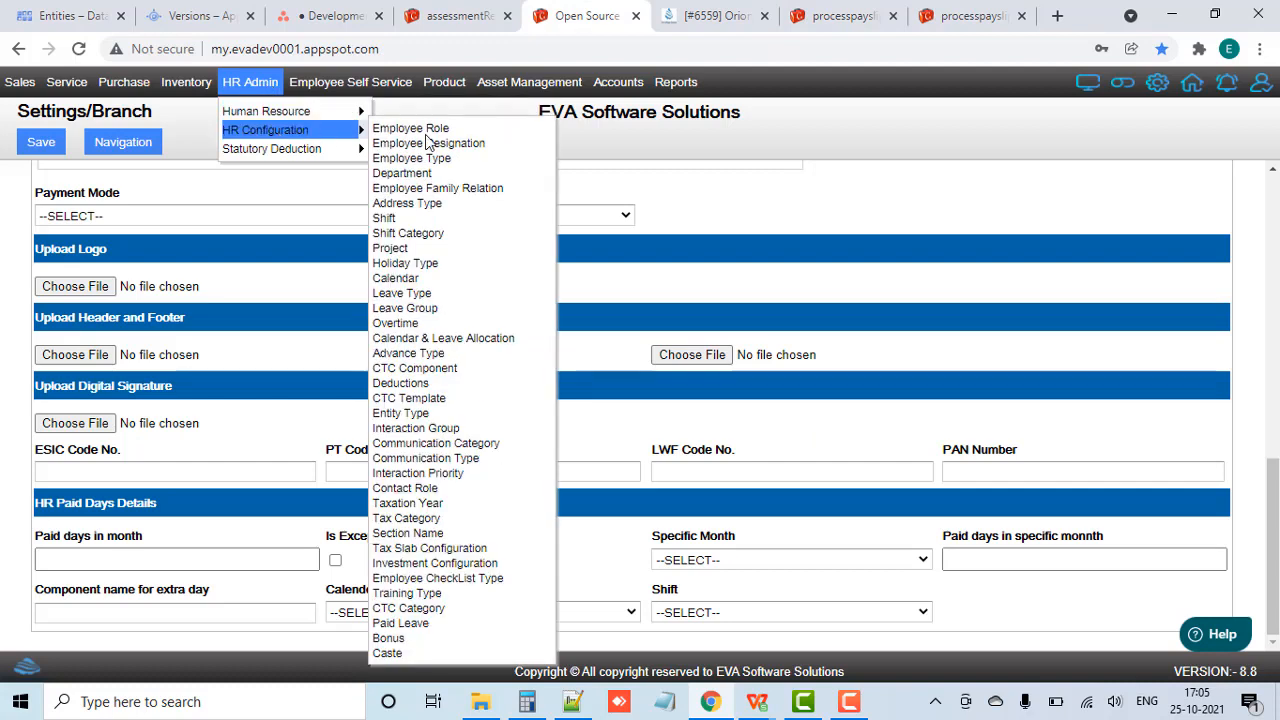
left_click(437, 400)
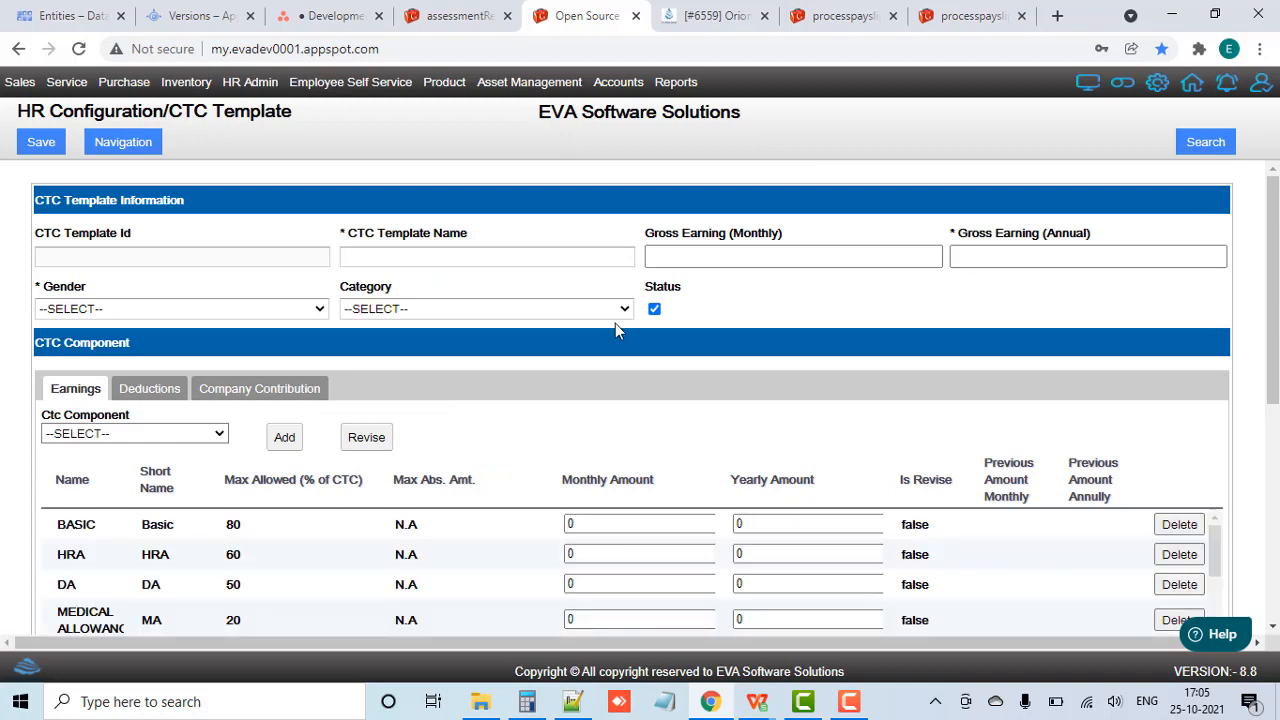
Step: Search all CTC templates, open "Gross - 25000" and review its monthly earnings components
left_click(1205, 143)
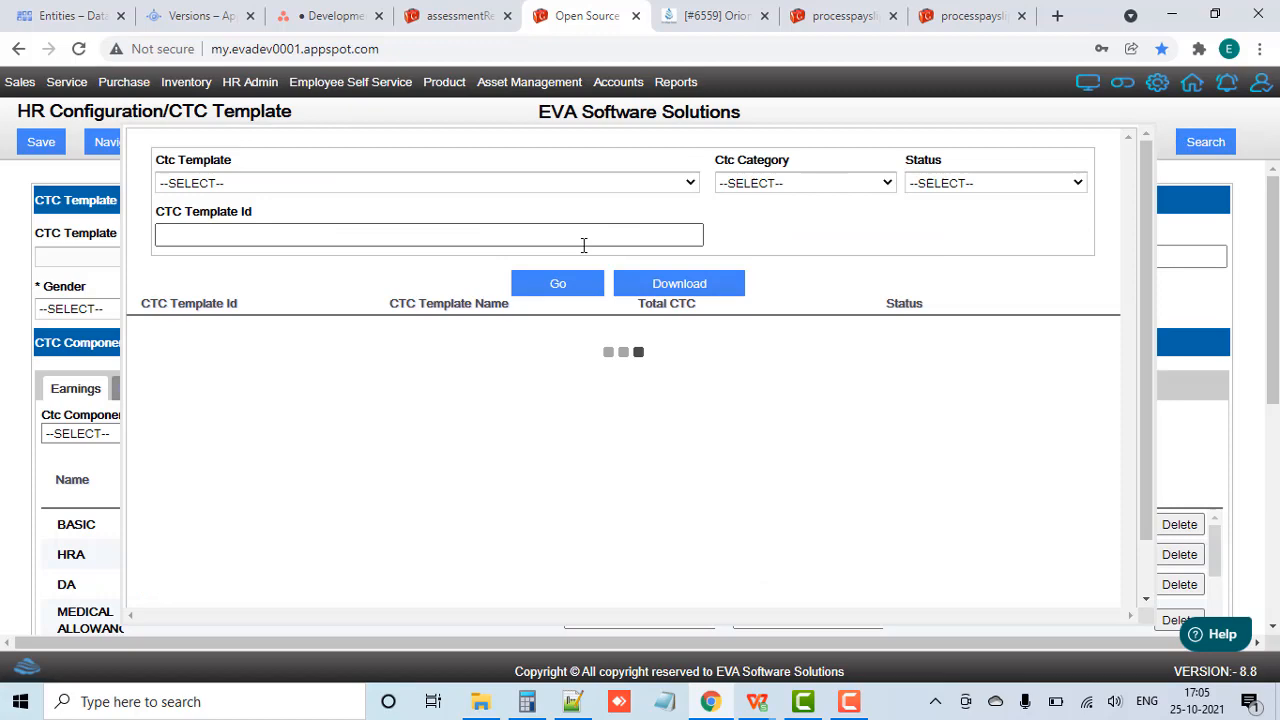
left_click(551, 288)
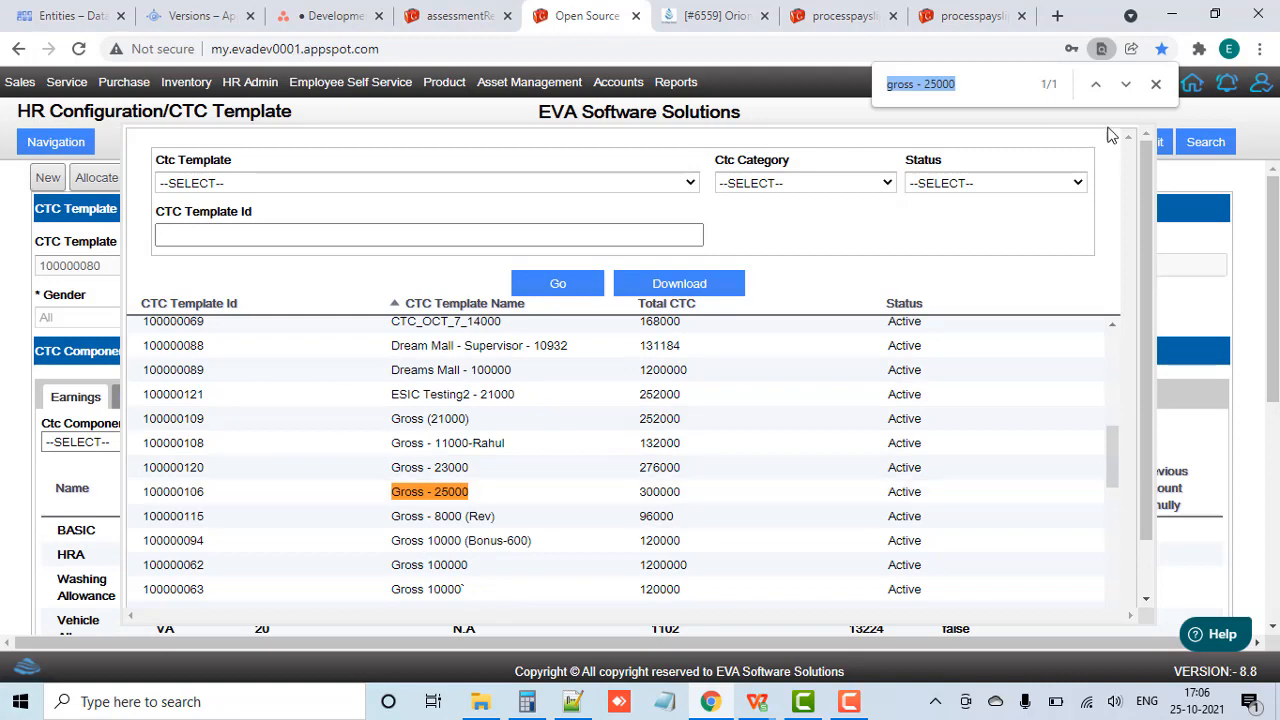
left_click(1156, 85)
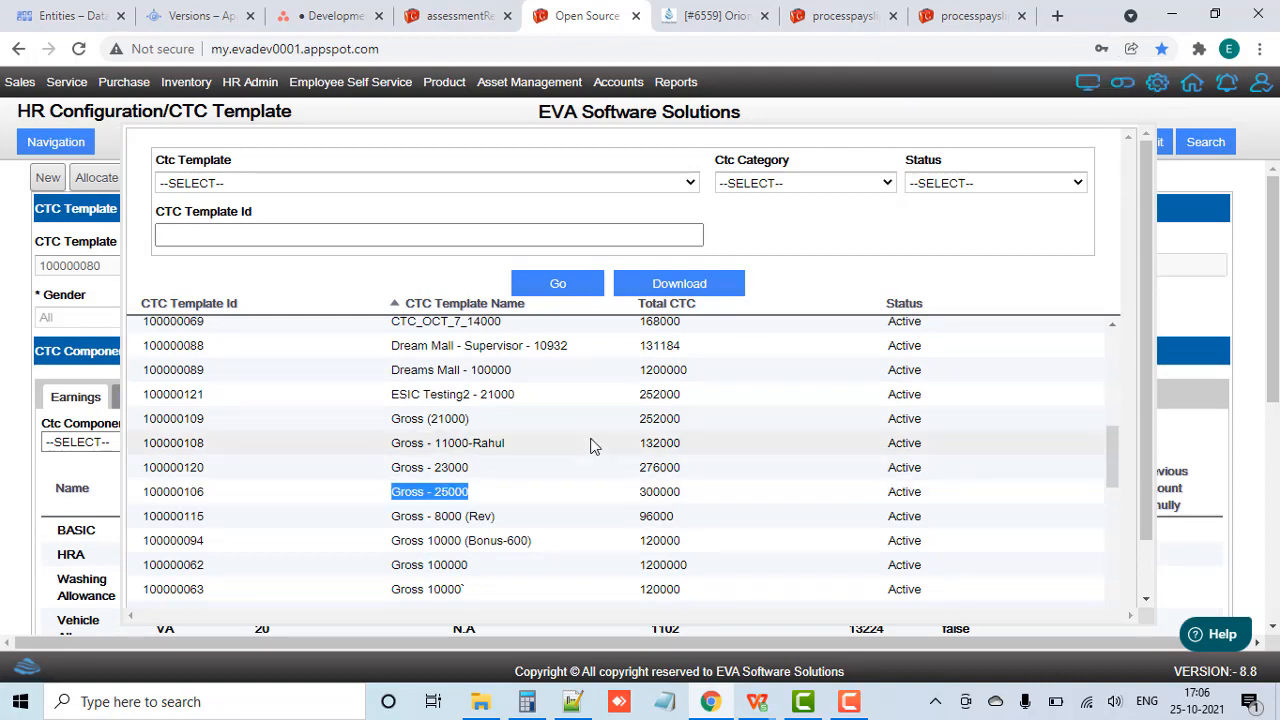
left_click(556, 488)
scroll(600, 428, "down", 1)
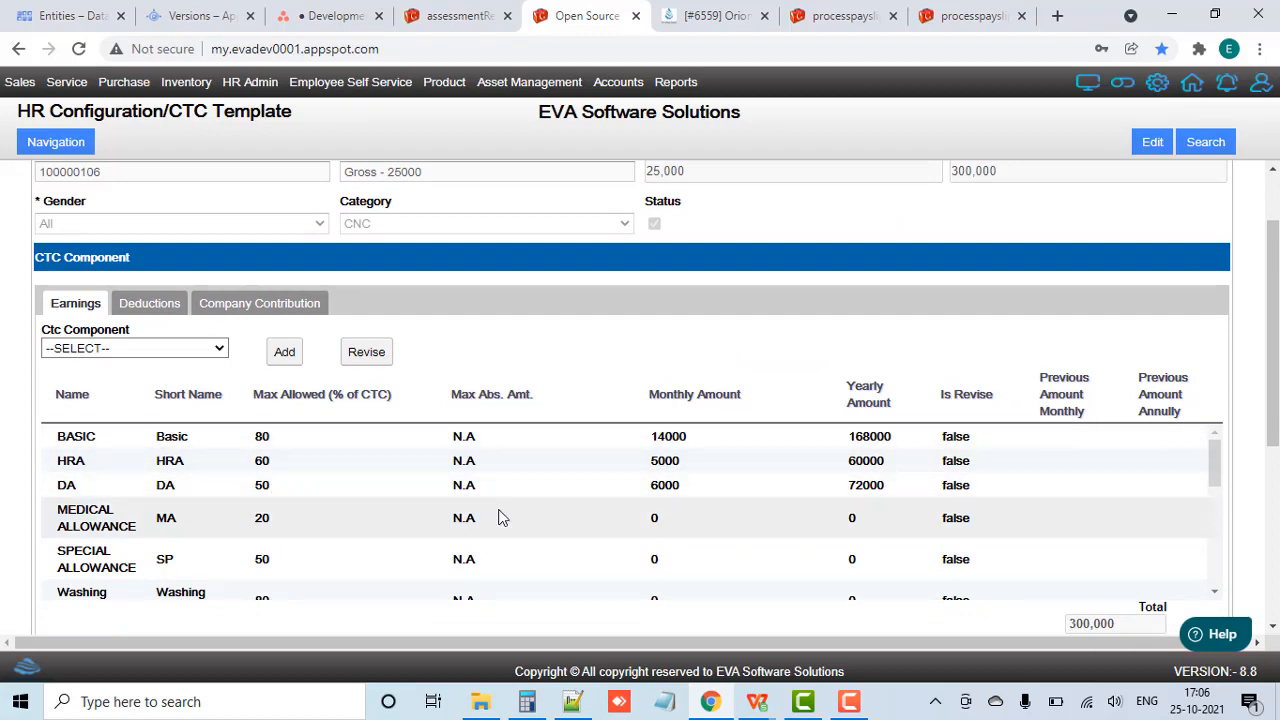
Step: Check the September CTC figures in the training notes, then start editing the "Gross - 25000" template and revise its BASIC earning component
key("alt+Tab")
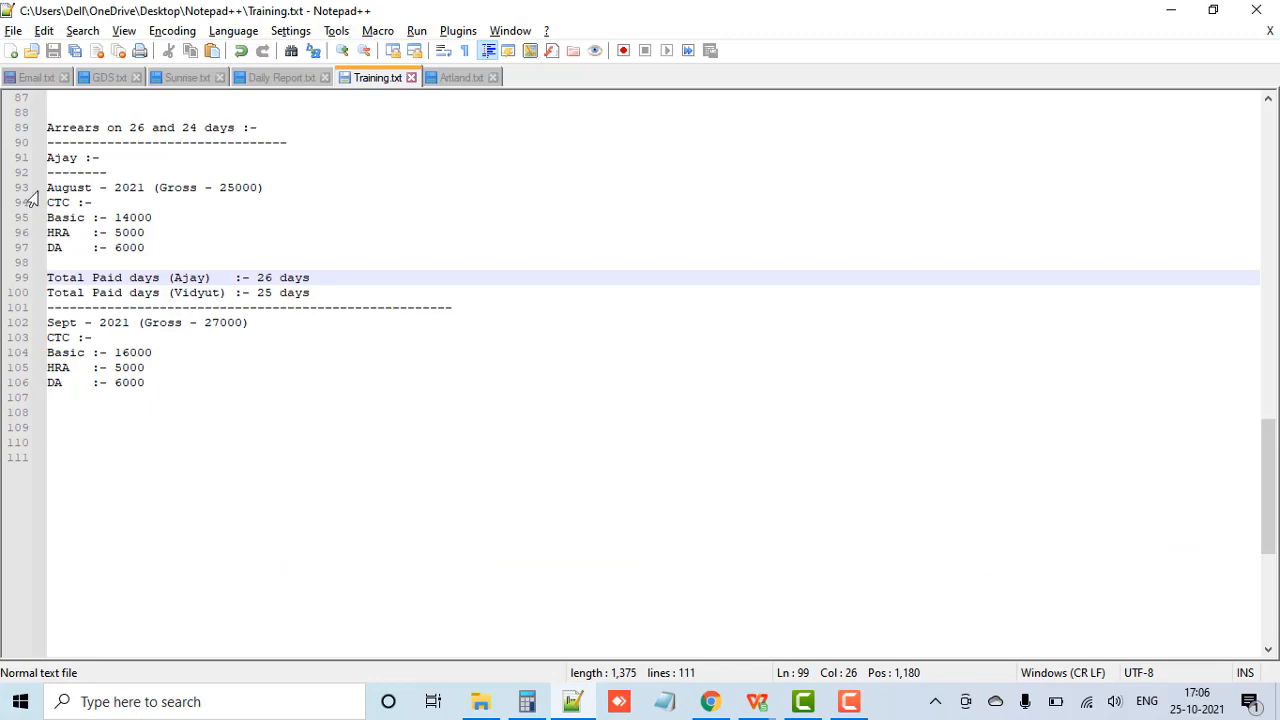
key("alt+Tab")
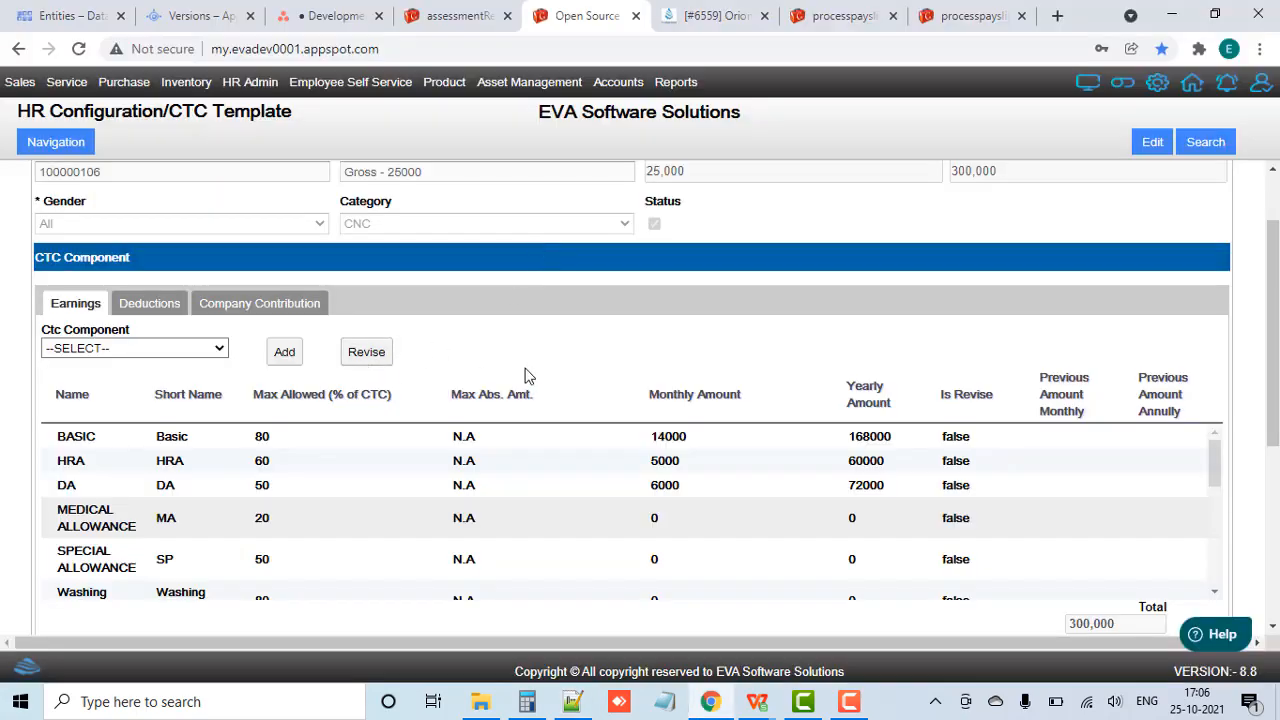
left_click(1154, 148)
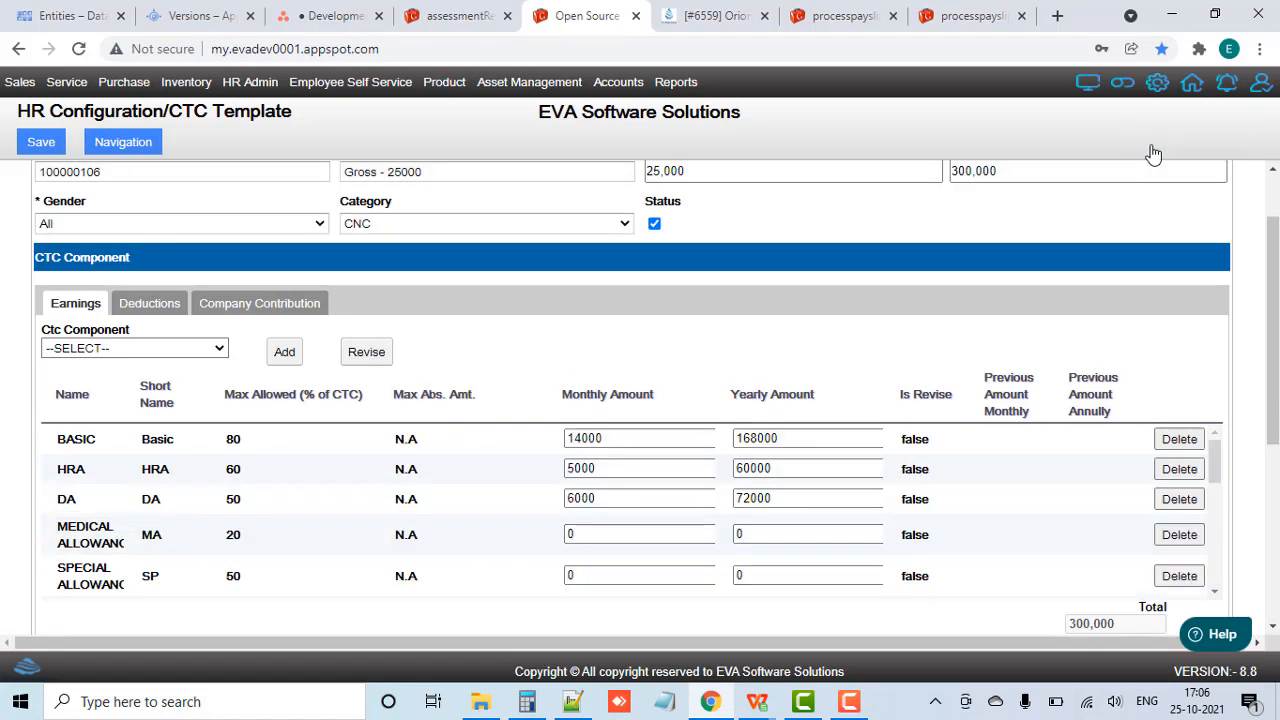
left_click(128, 350)
key("b")
key("Return")
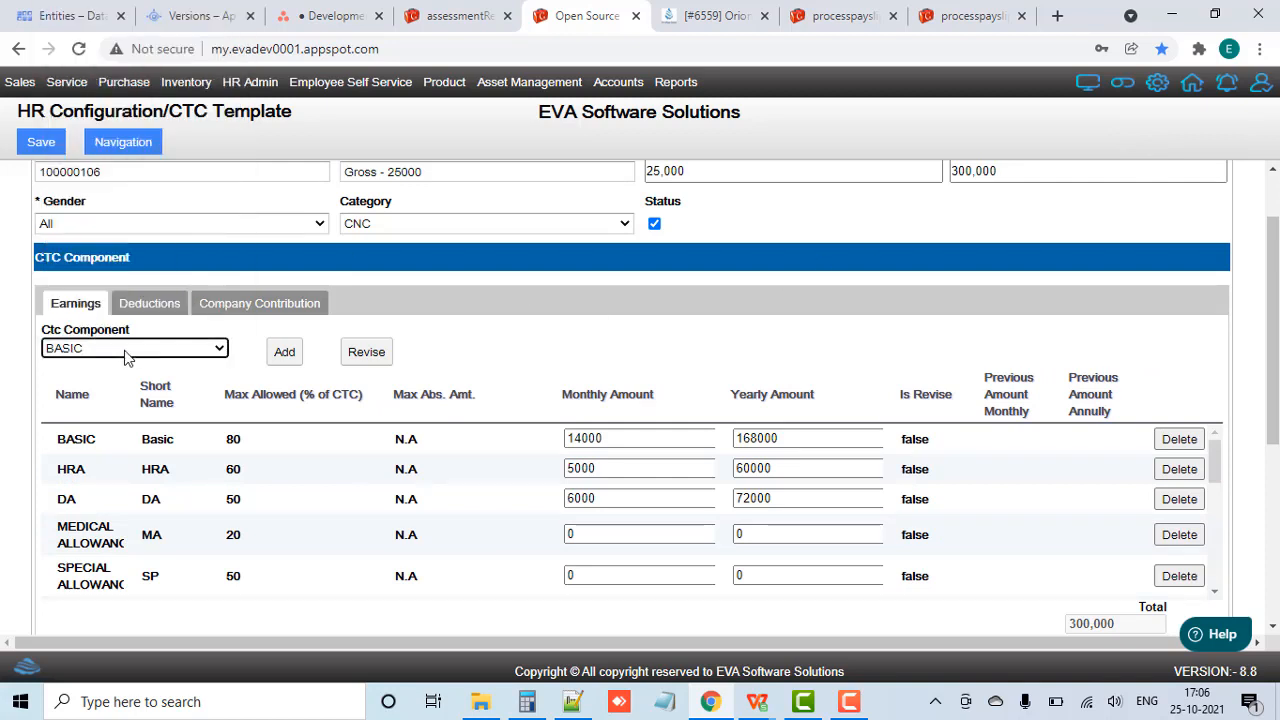
left_click(368, 356)
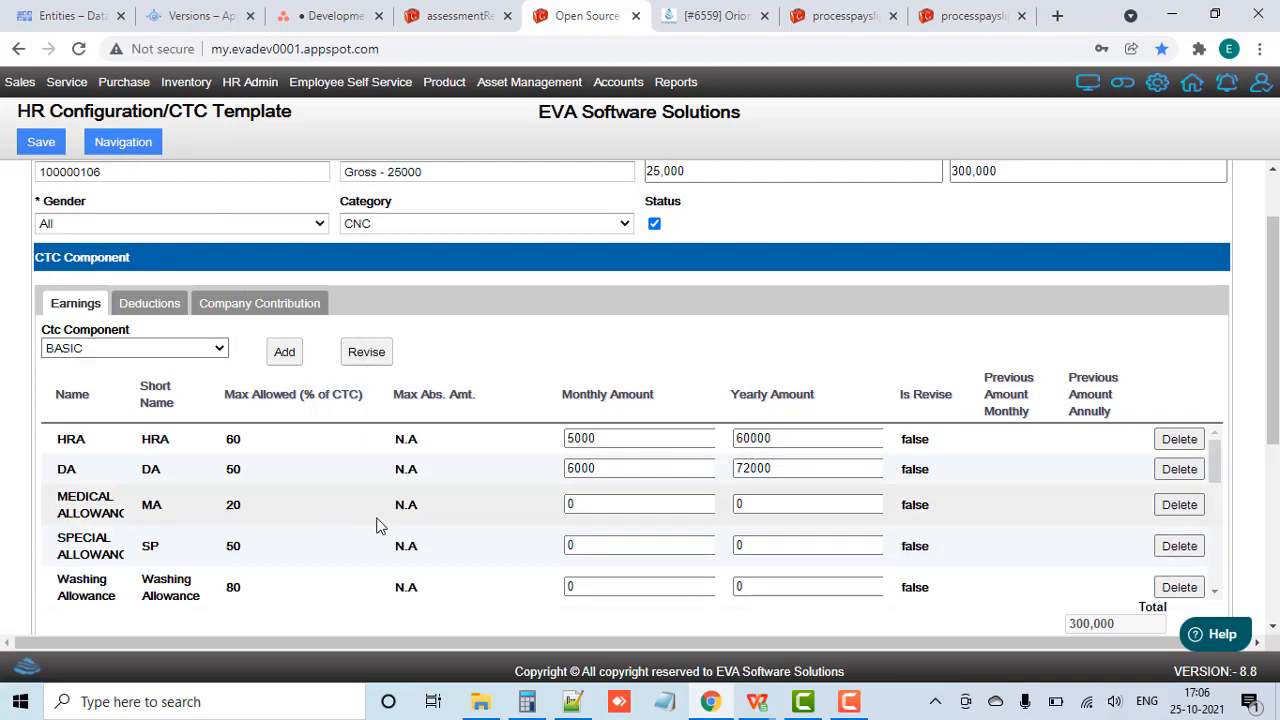
Step: Set the monthly amount of the revised BASIC component to 16000
scroll(377, 524, "down", 5)
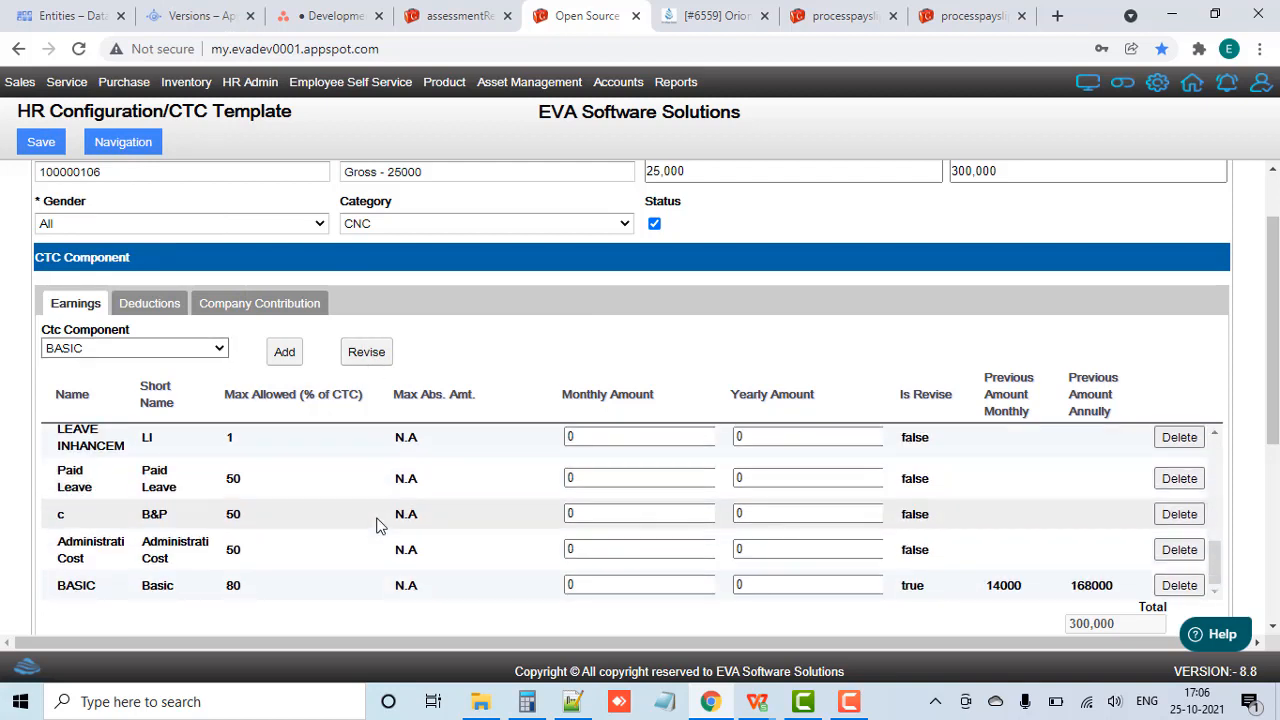
left_click(621, 586)
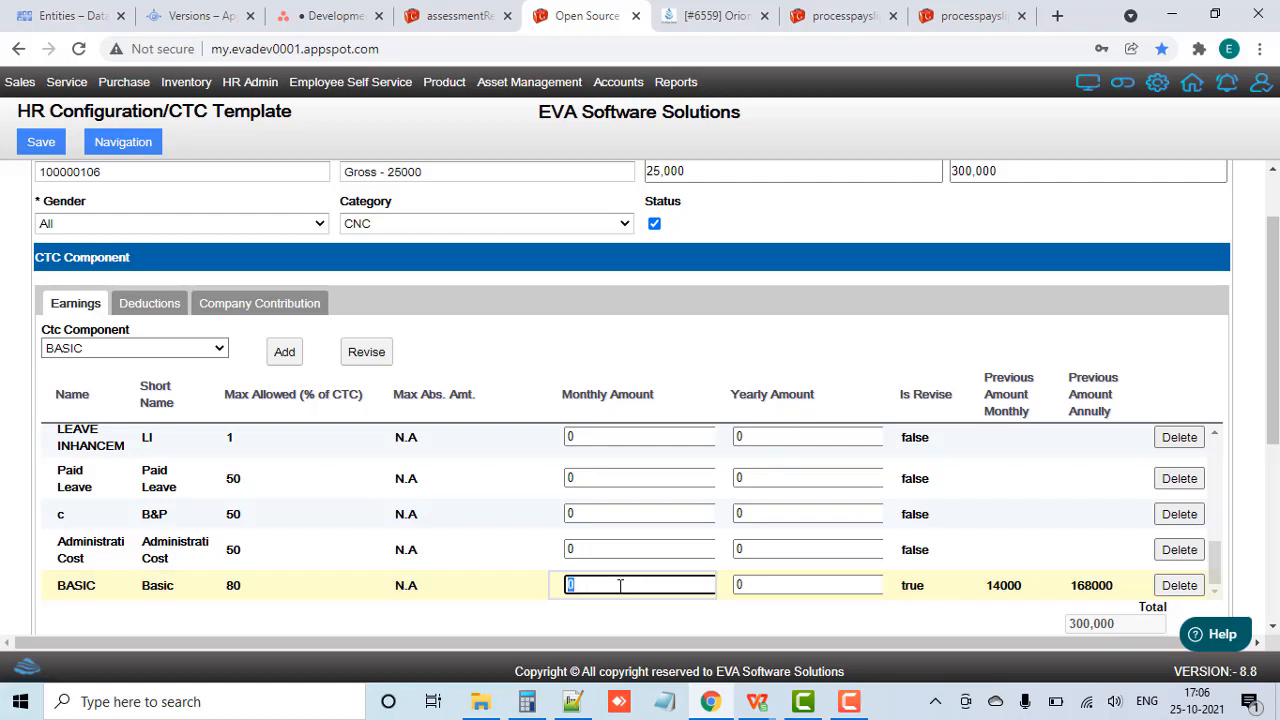
type("16000")
left_click(578, 626)
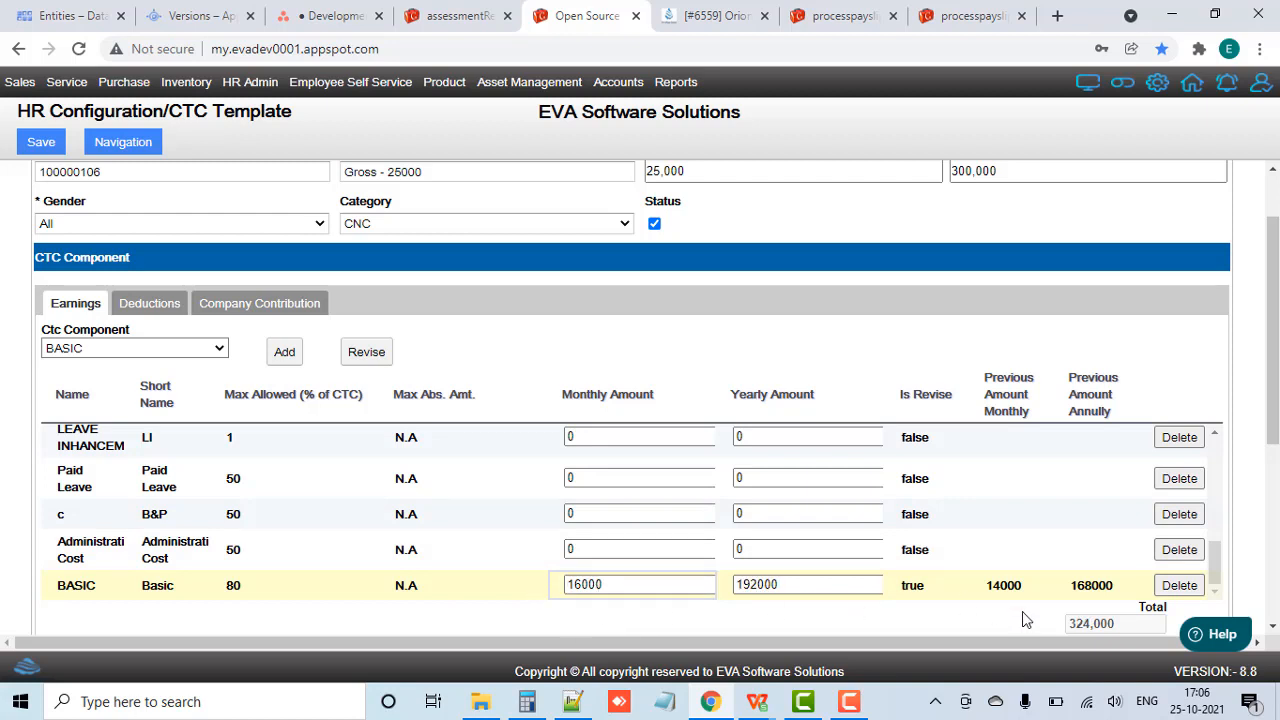
Step: Set the template's monthly gross earning to 27000
scroll(868, 332, "up", 1)
scroll(868, 332, "up", 1)
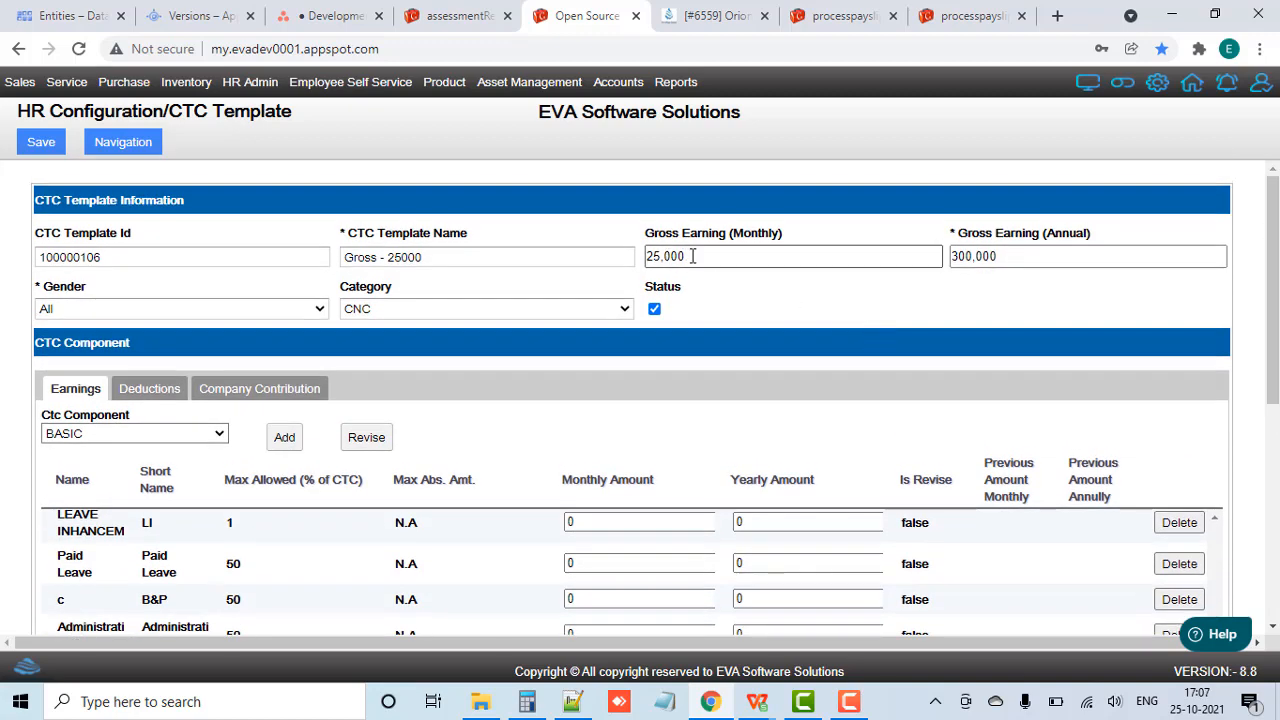
left_click_drag(692, 256, 579, 257)
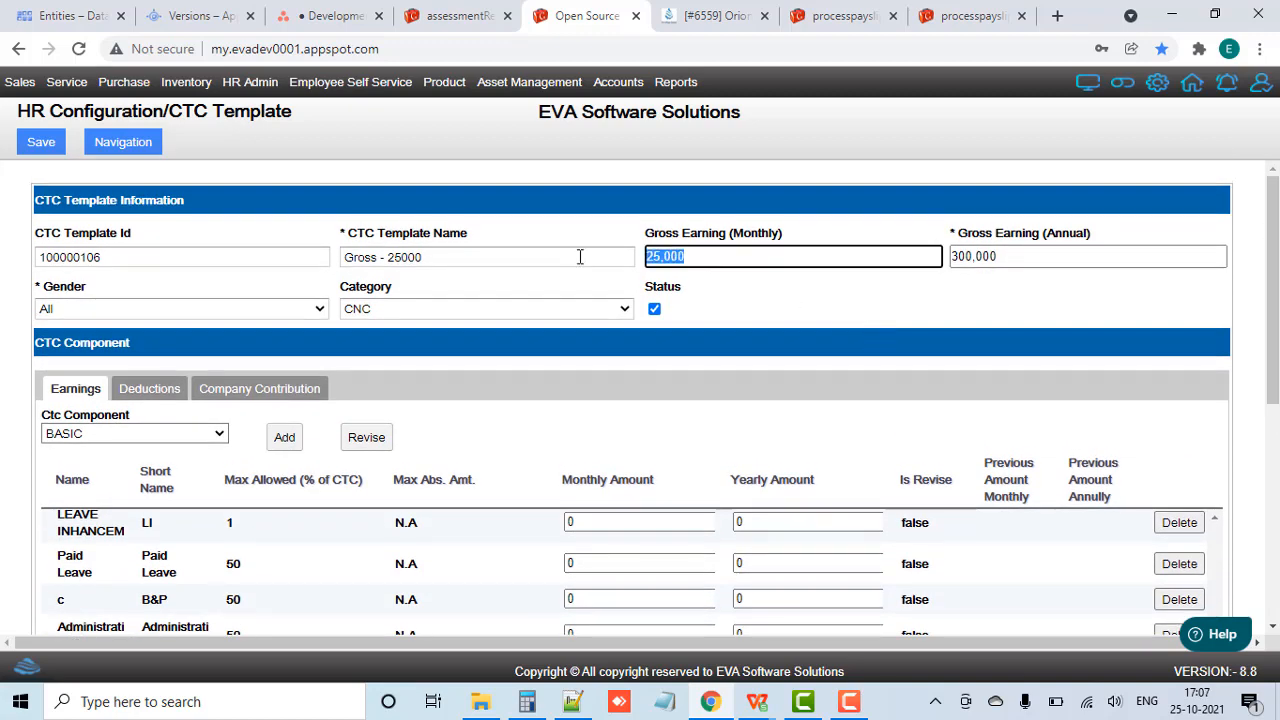
type("27000")
left_click(813, 303)
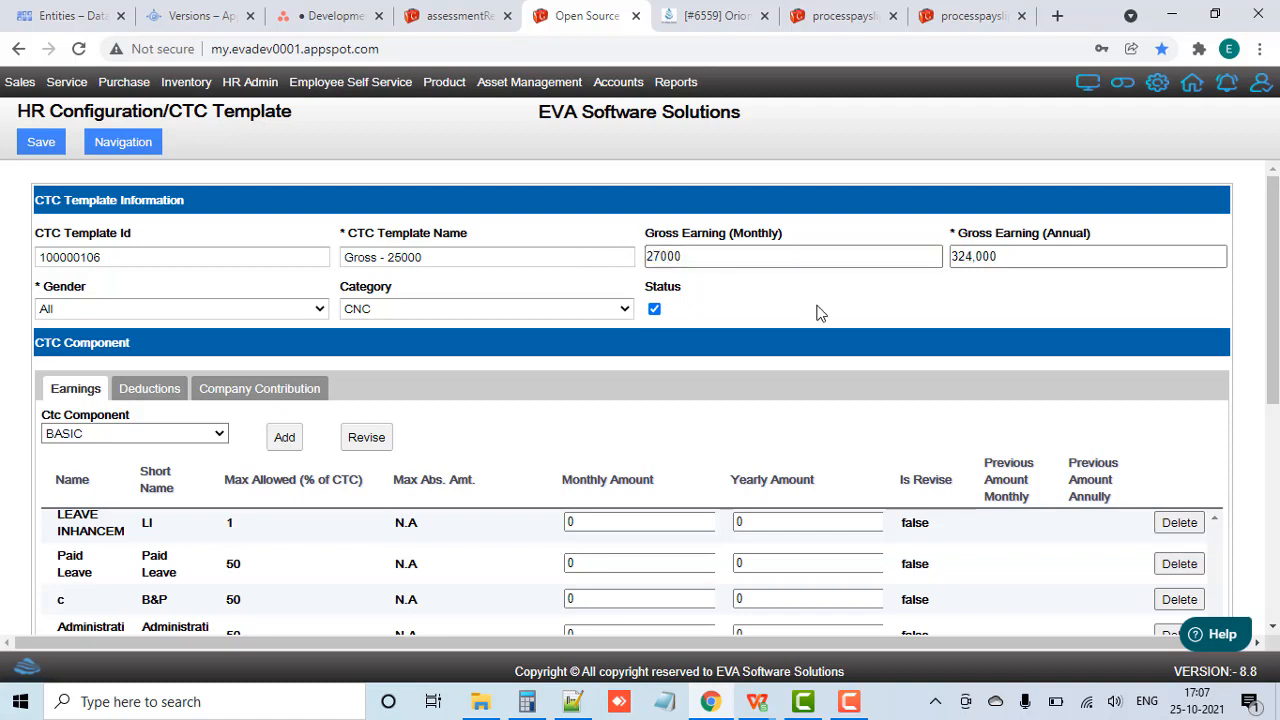
Step: Rename the CTC template as "Gross - 27000 (Revised)" and save it
left_click(446, 257)
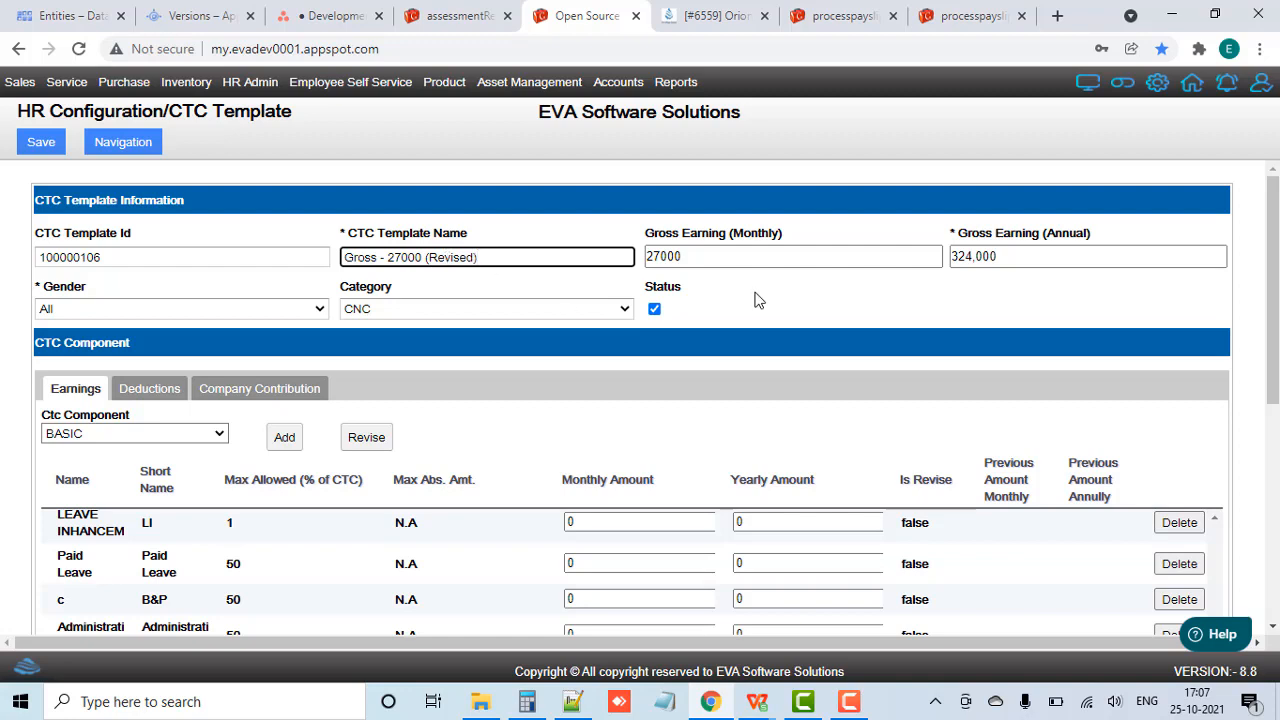
left_click(85, 153)
left_click(58, 148)
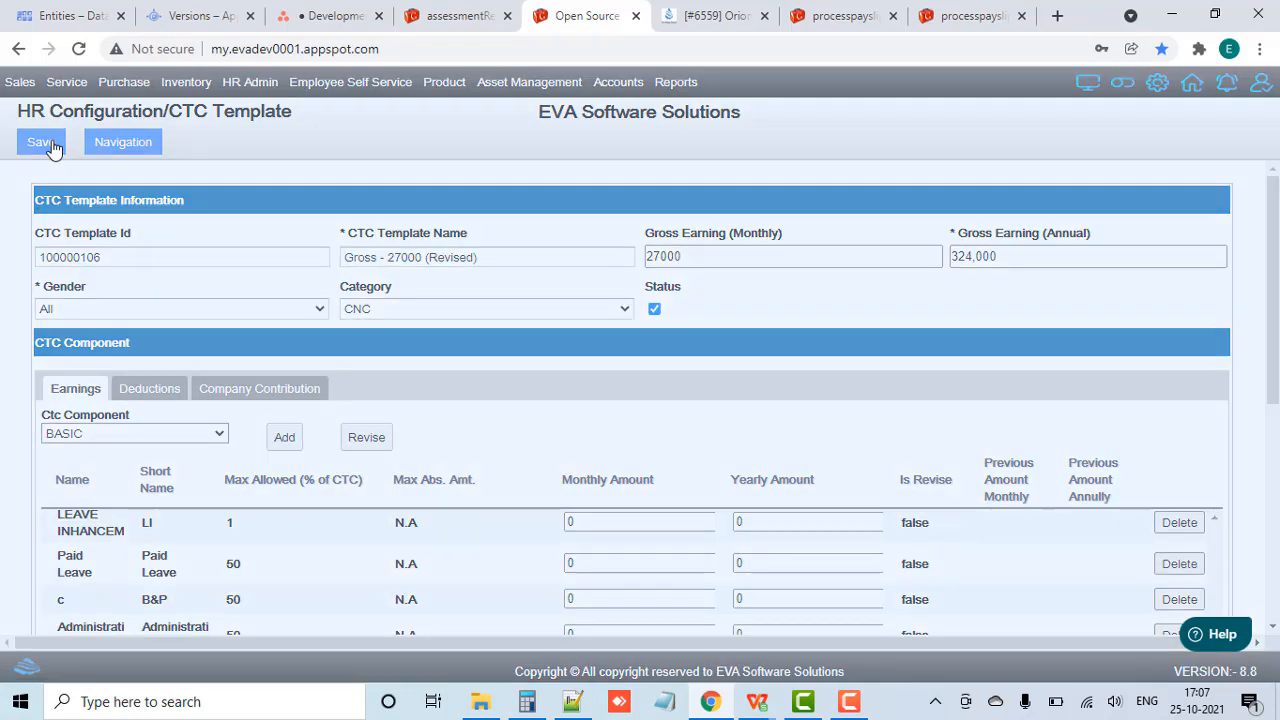
left_click(636, 413)
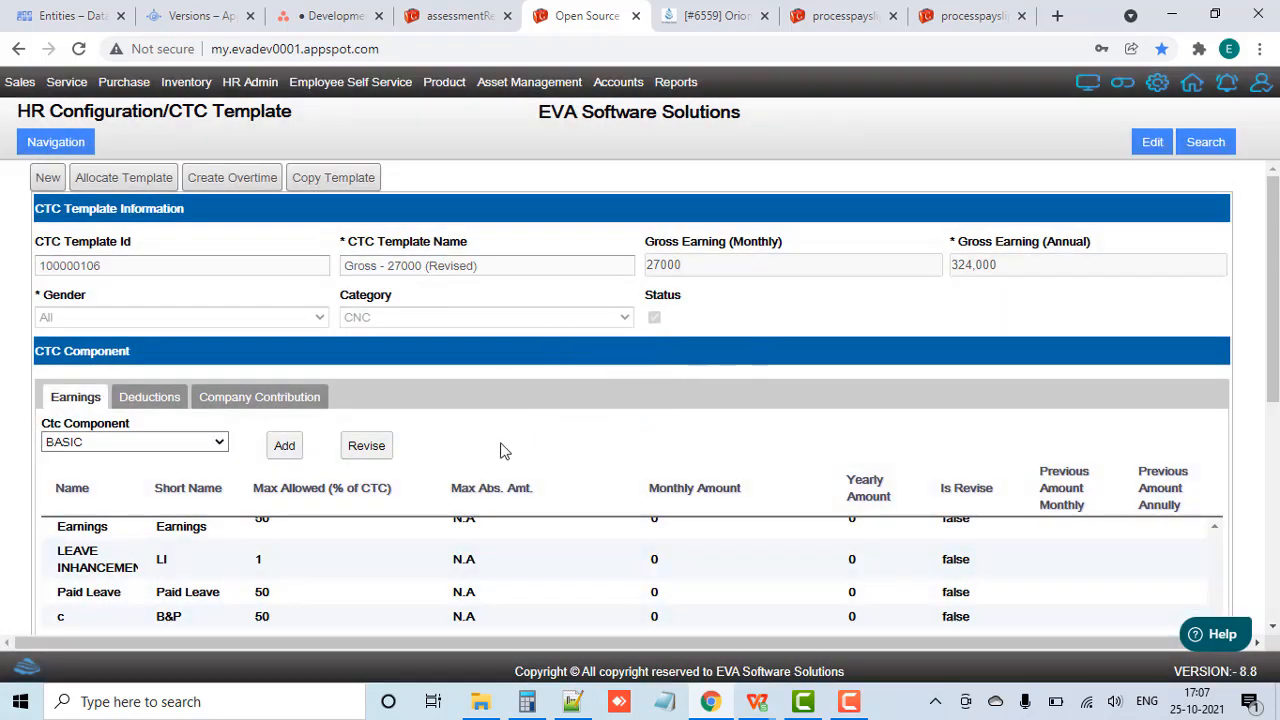
Step: Review the saved template's earnings and totals, then open the CTC Allocation form from Human Resource
scroll(500, 449, "down", 5)
scroll(473, 420, "up", 5)
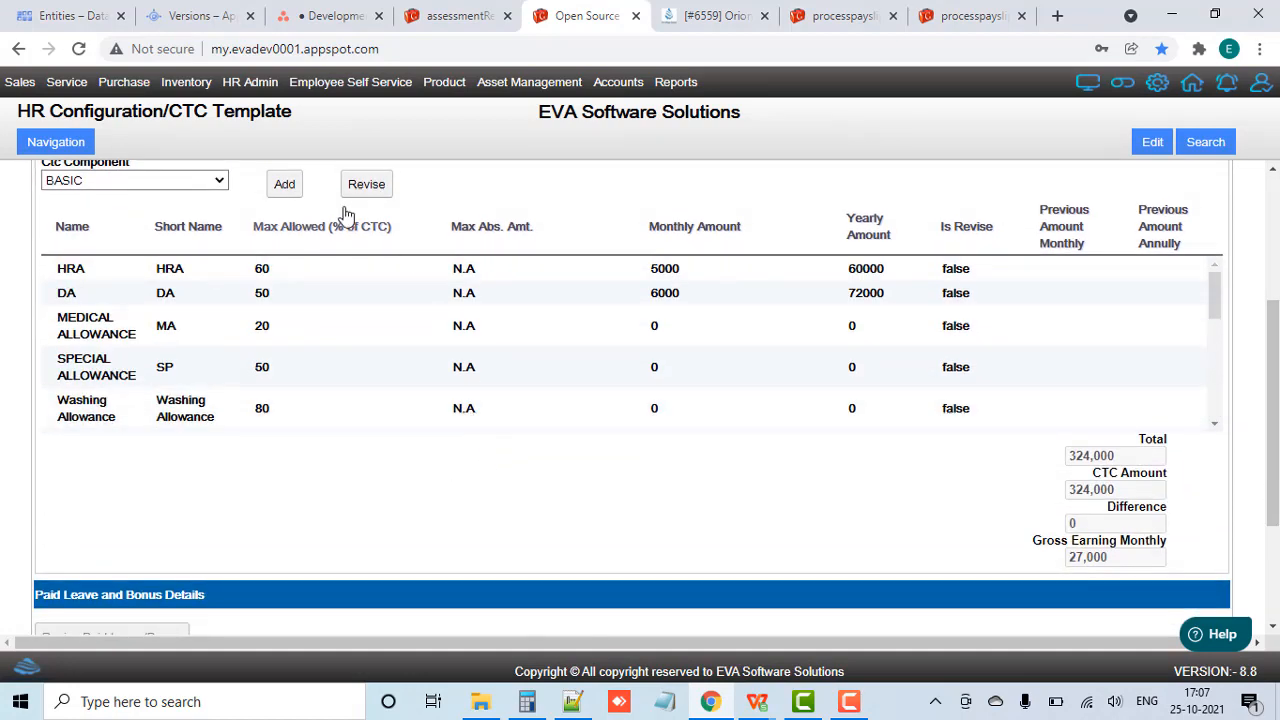
scroll(343, 210, "up", 3)
left_click(245, 88)
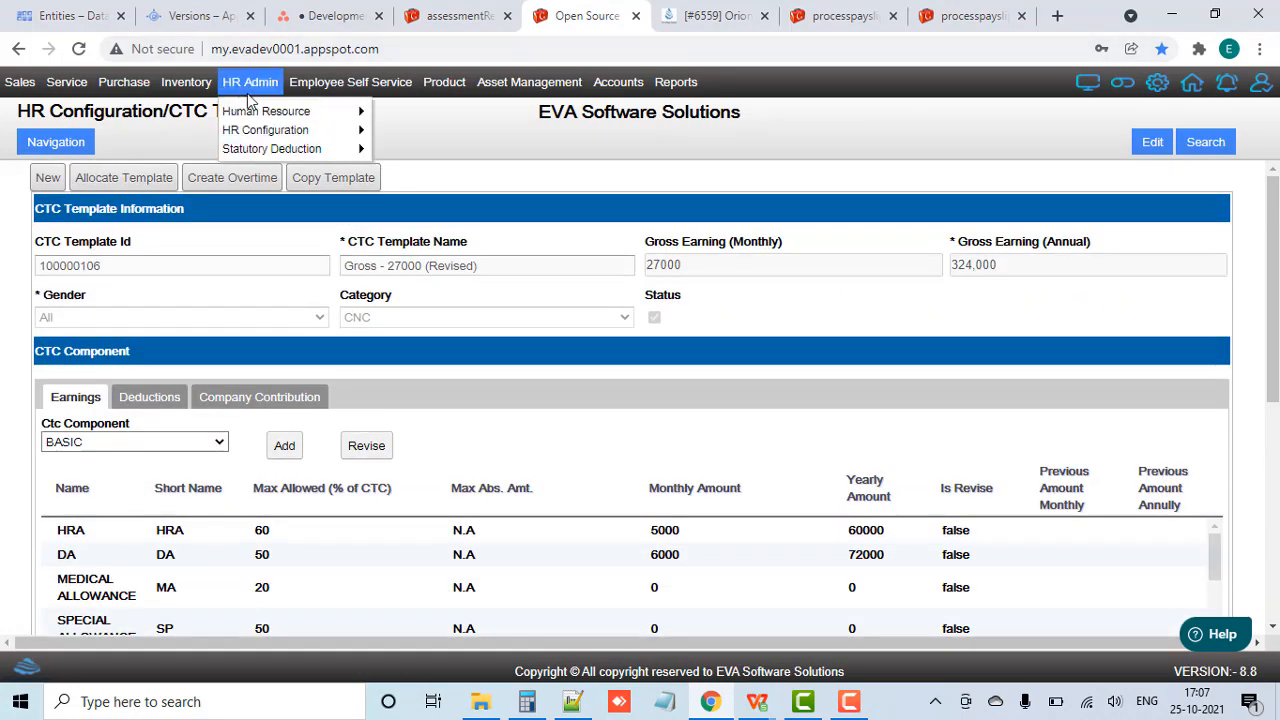
mouse_move(317, 97)
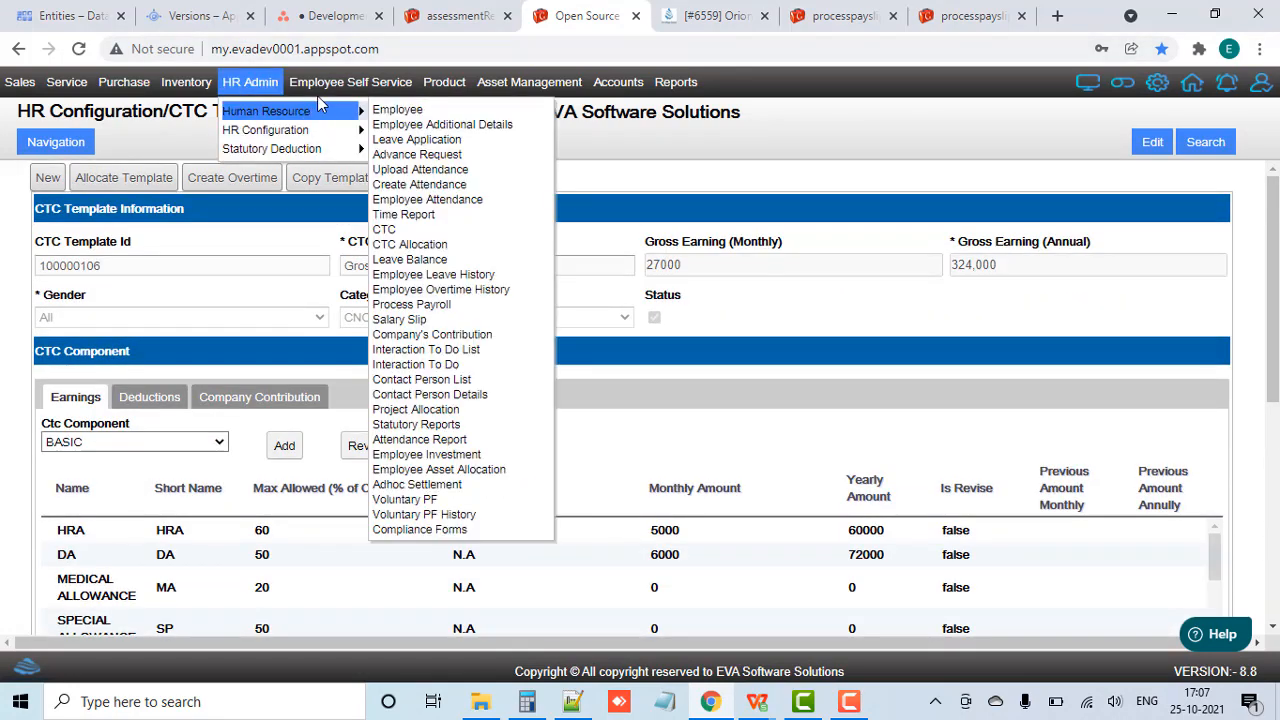
left_click(259, 85)
mouse_move(295, 115)
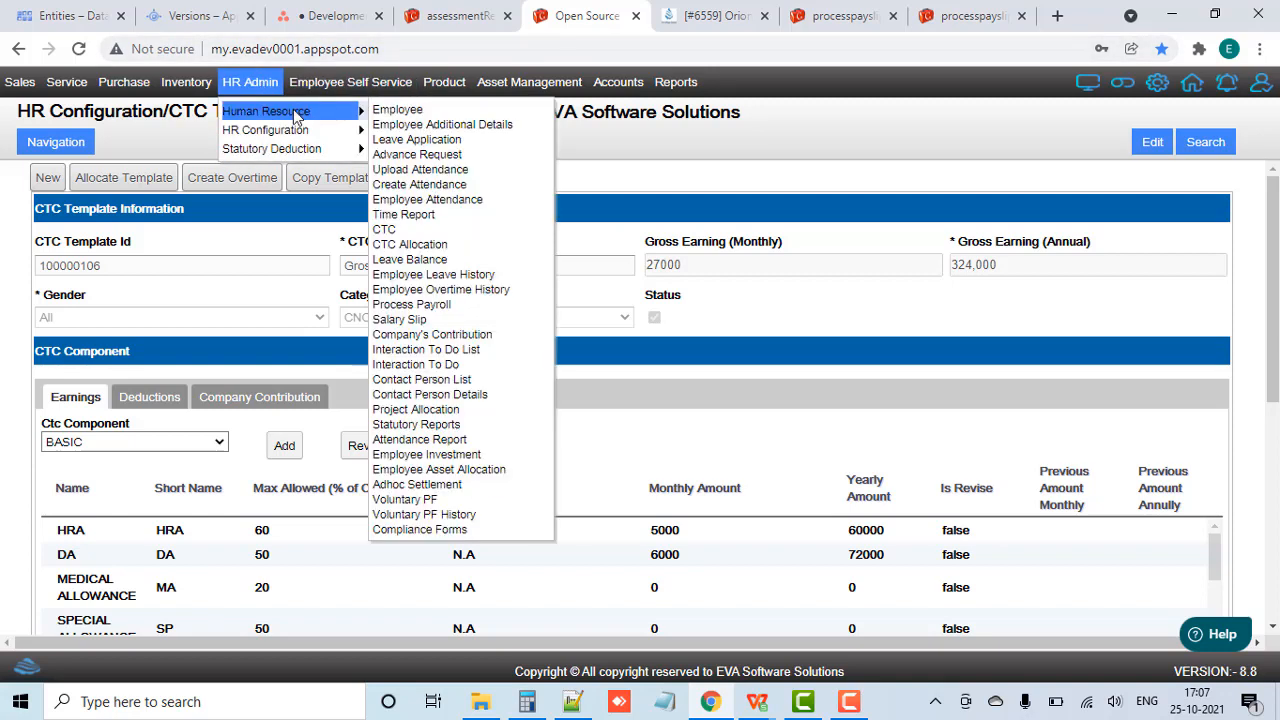
left_click(423, 245)
Step: Choose "Gross - 27000 (Revised)" as the CTC template for the allocation
left_click(165, 271)
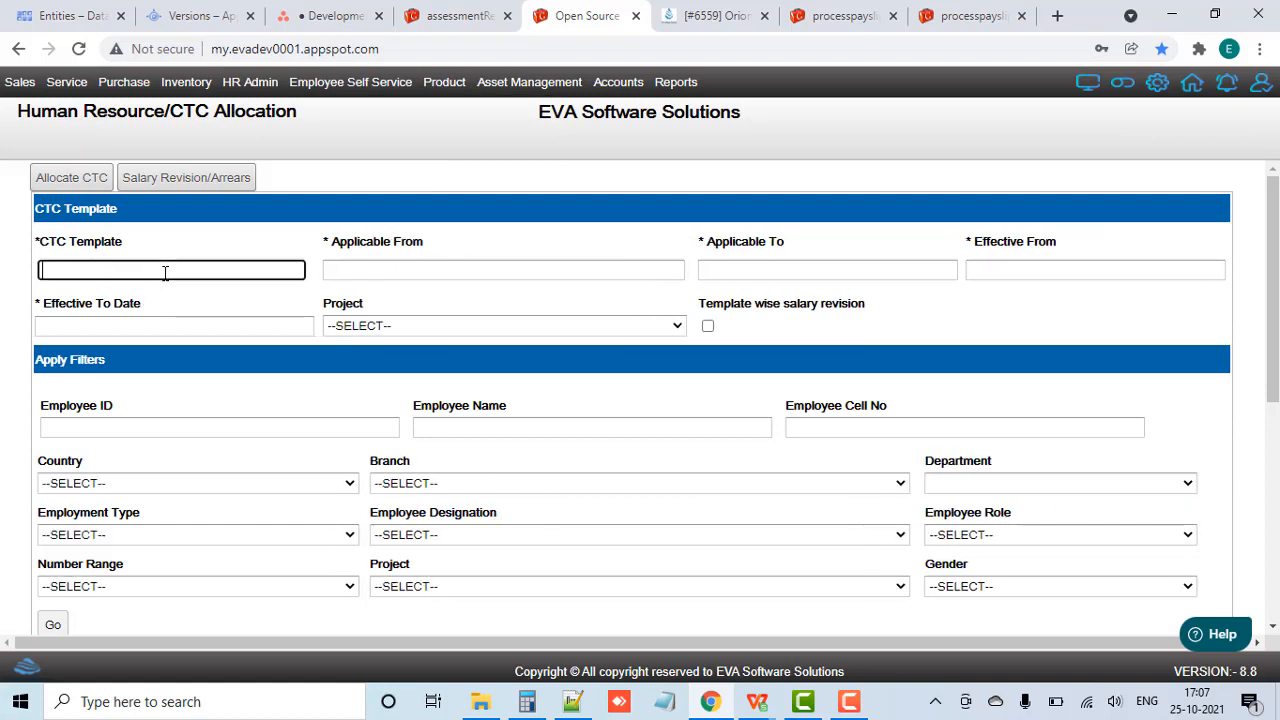
type("gross")
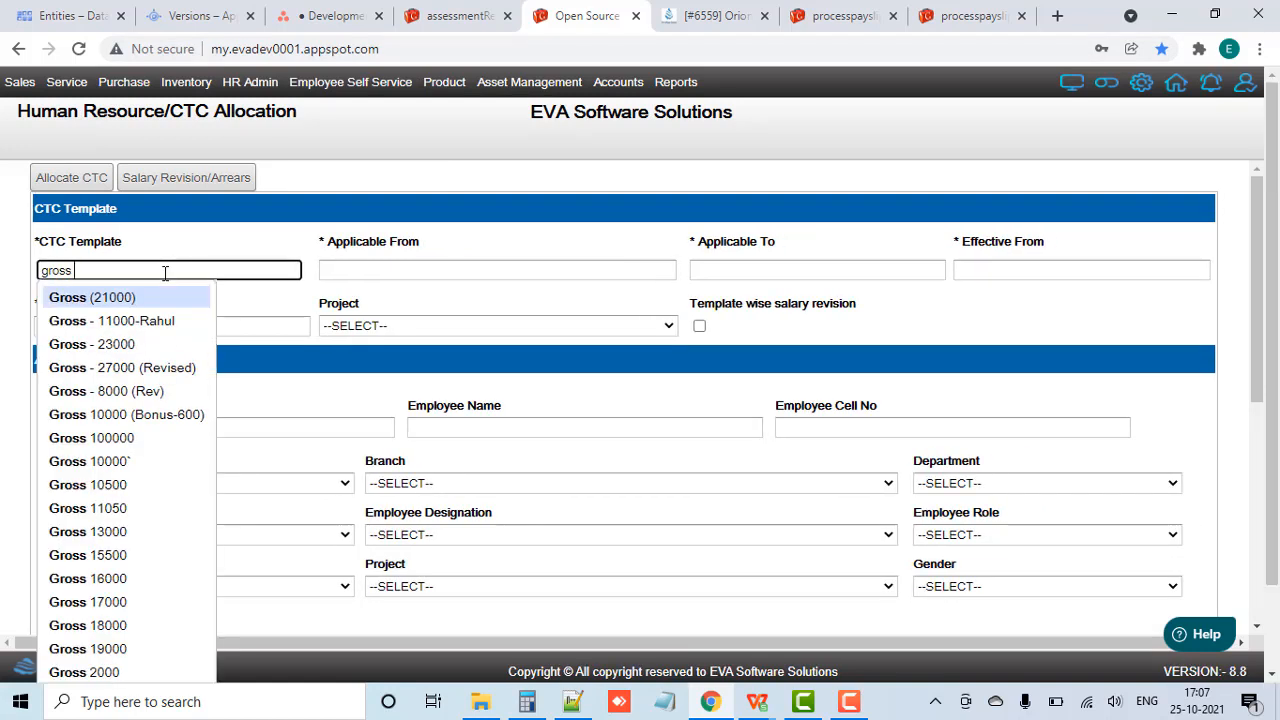
type(" - 27")
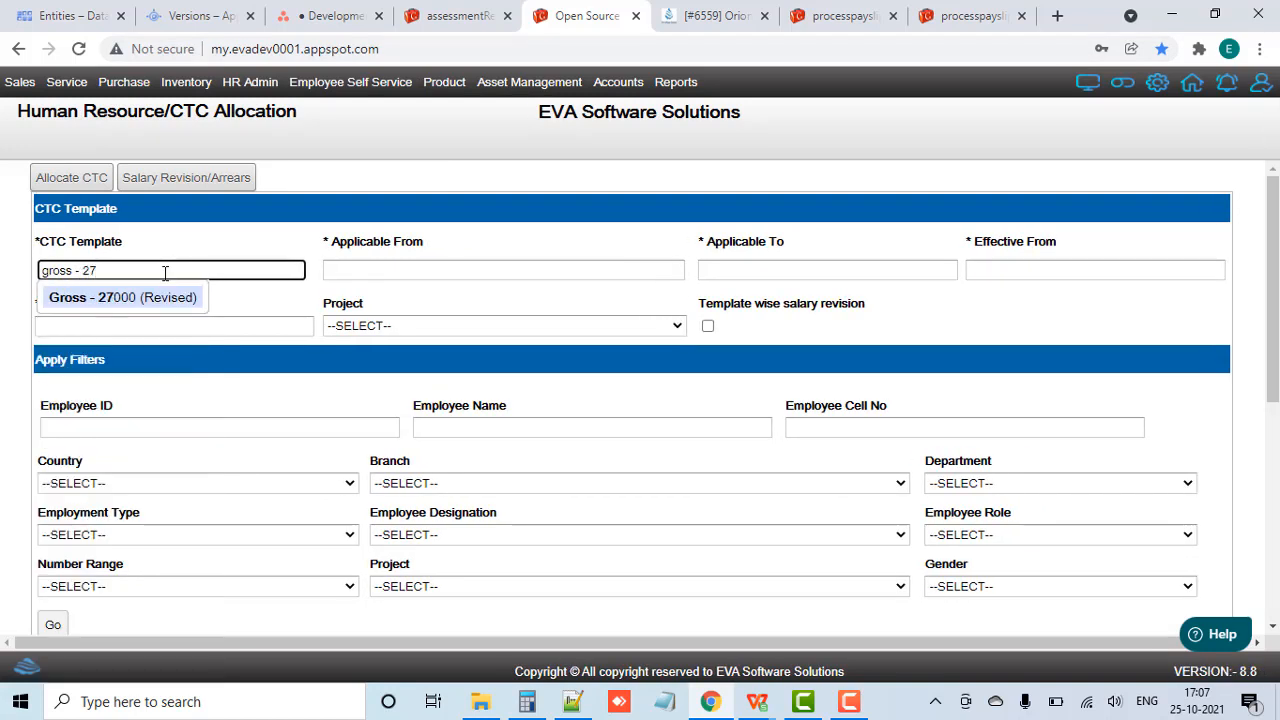
key("Down")
key("Return")
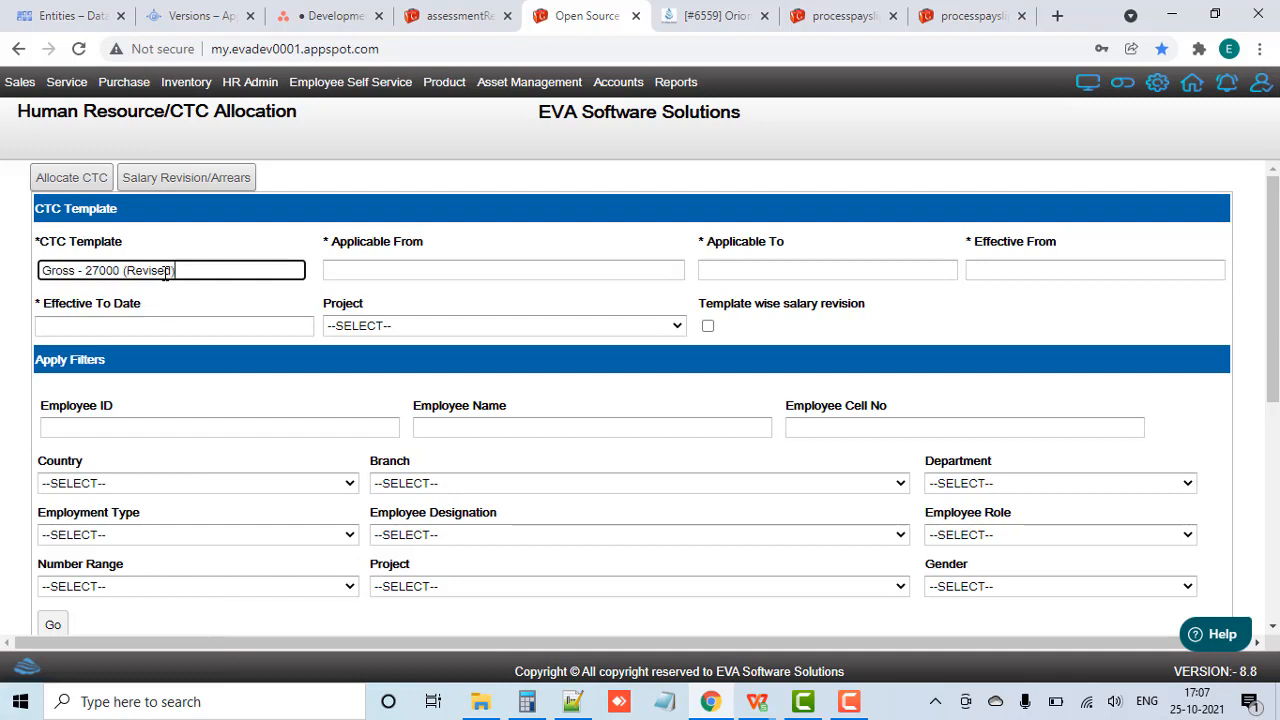
Step: Set the allocation's applicable period from 01-09-2021 to 30-09-2022
left_click(437, 271)
left_click(351, 294)
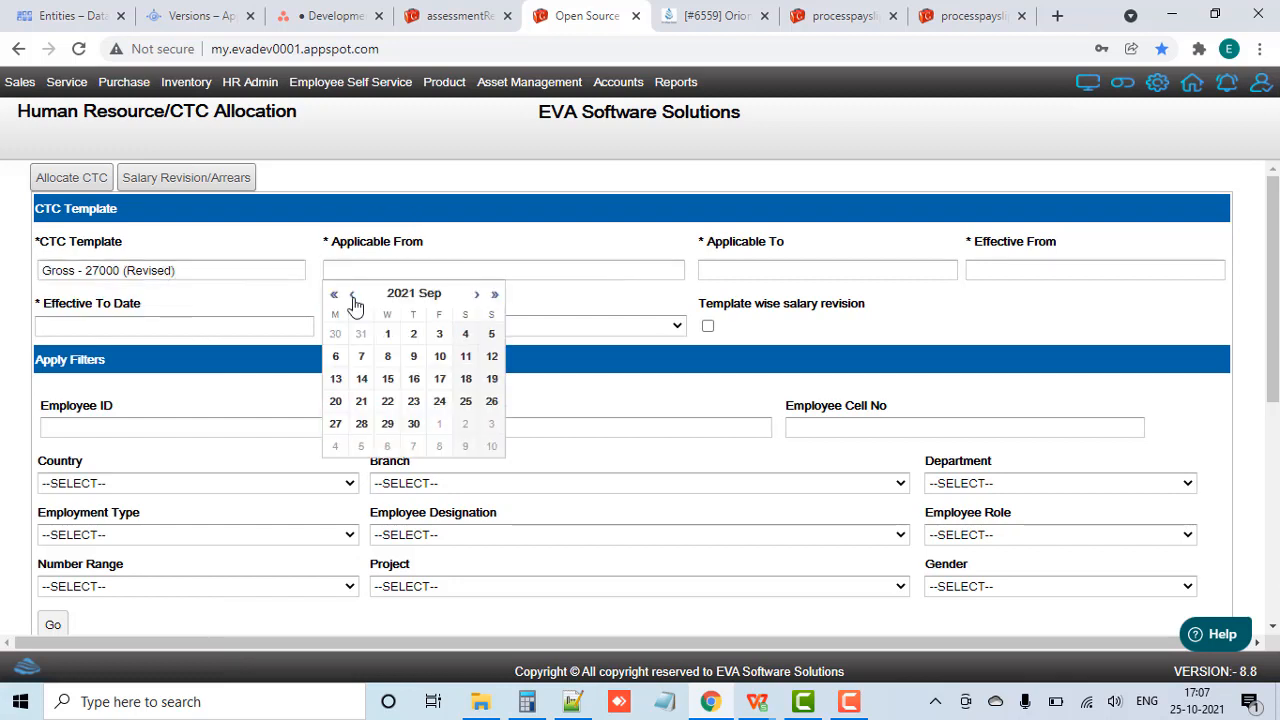
left_click(390, 334)
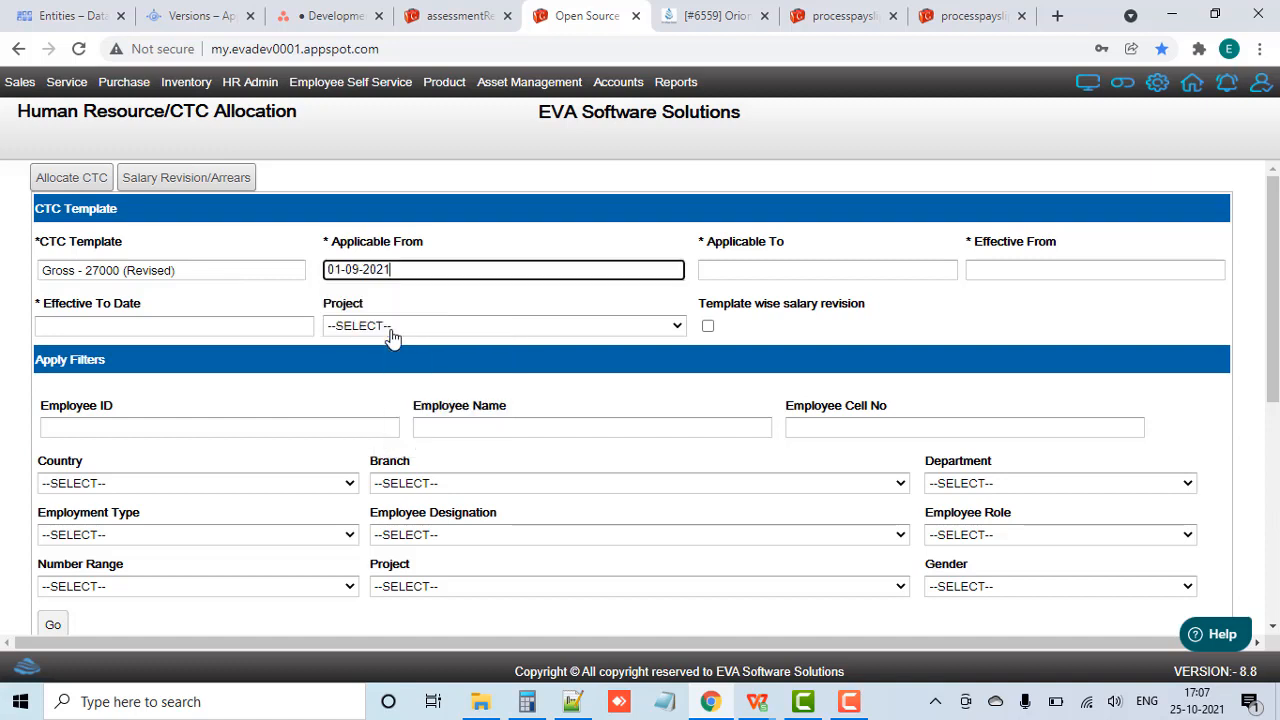
left_click(790, 269)
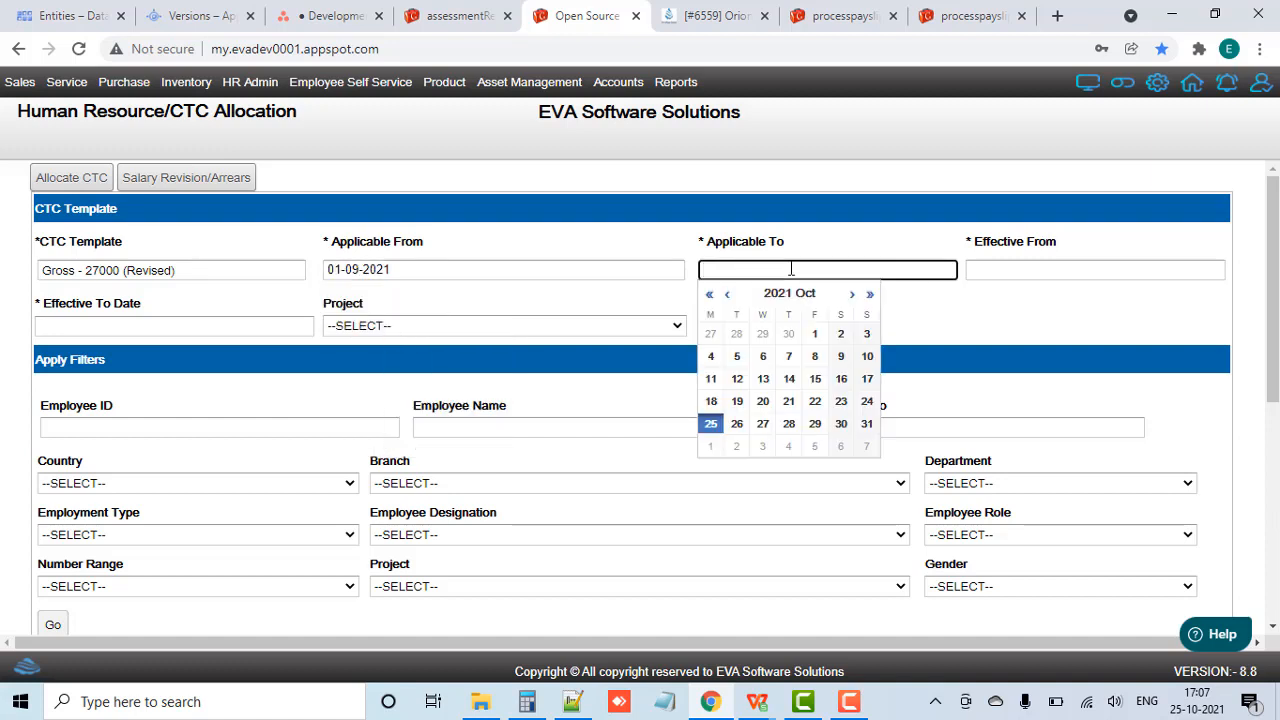
left_click(869, 294)
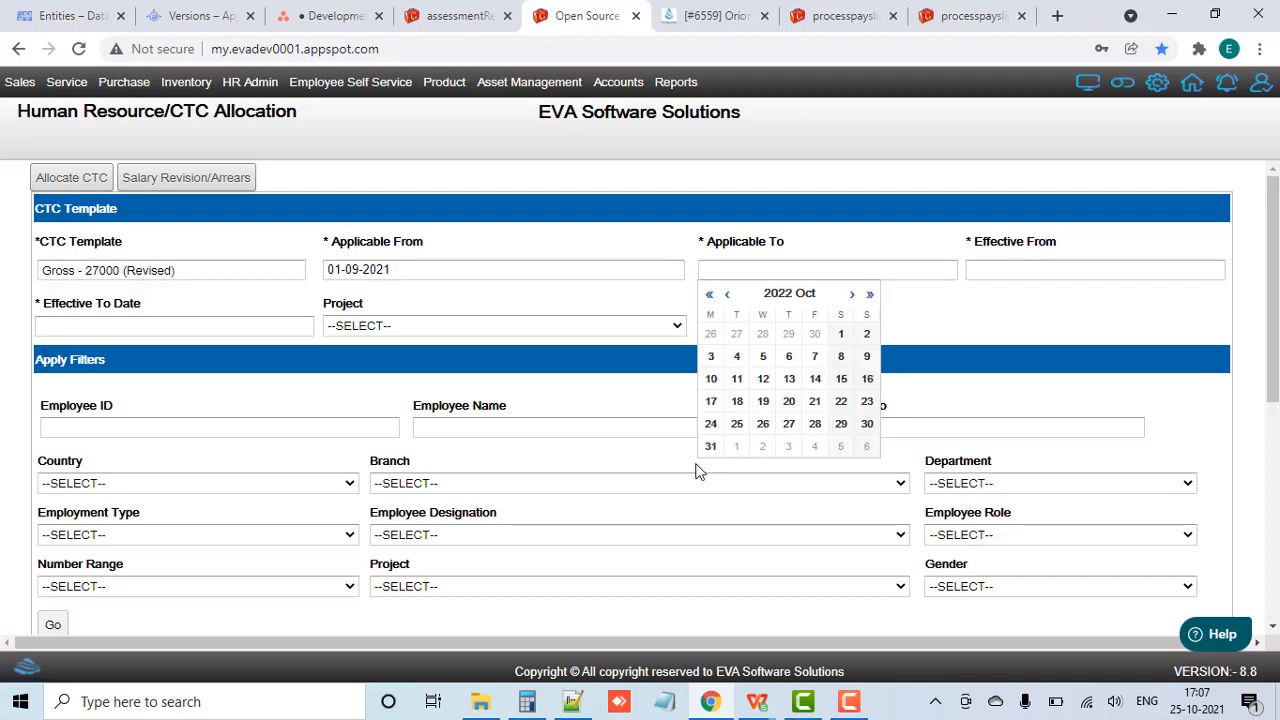
left_click(816, 336)
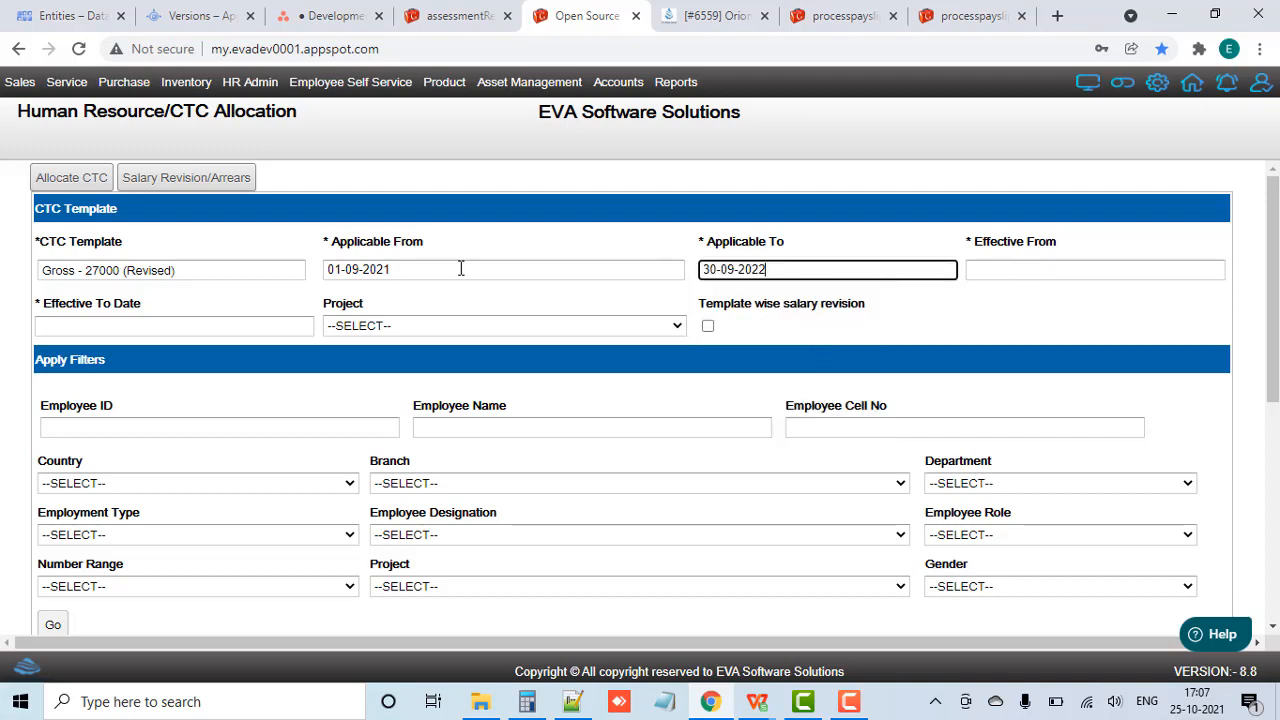
Step: Set the allocation's effective period from 01-08-2021 to 31-08-2021, reusing the Applicable From date for the start
left_click(392, 269)
key("ctrl+c")
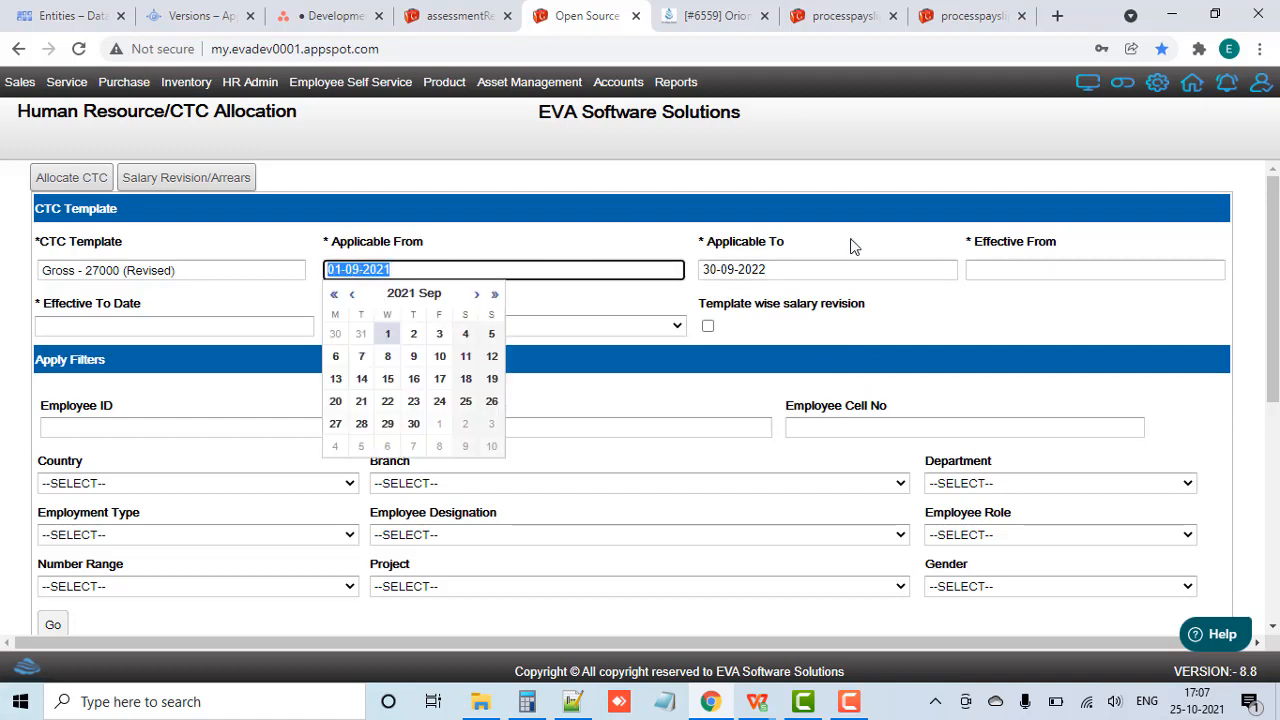
left_click(993, 269)
key("ctrl+v")
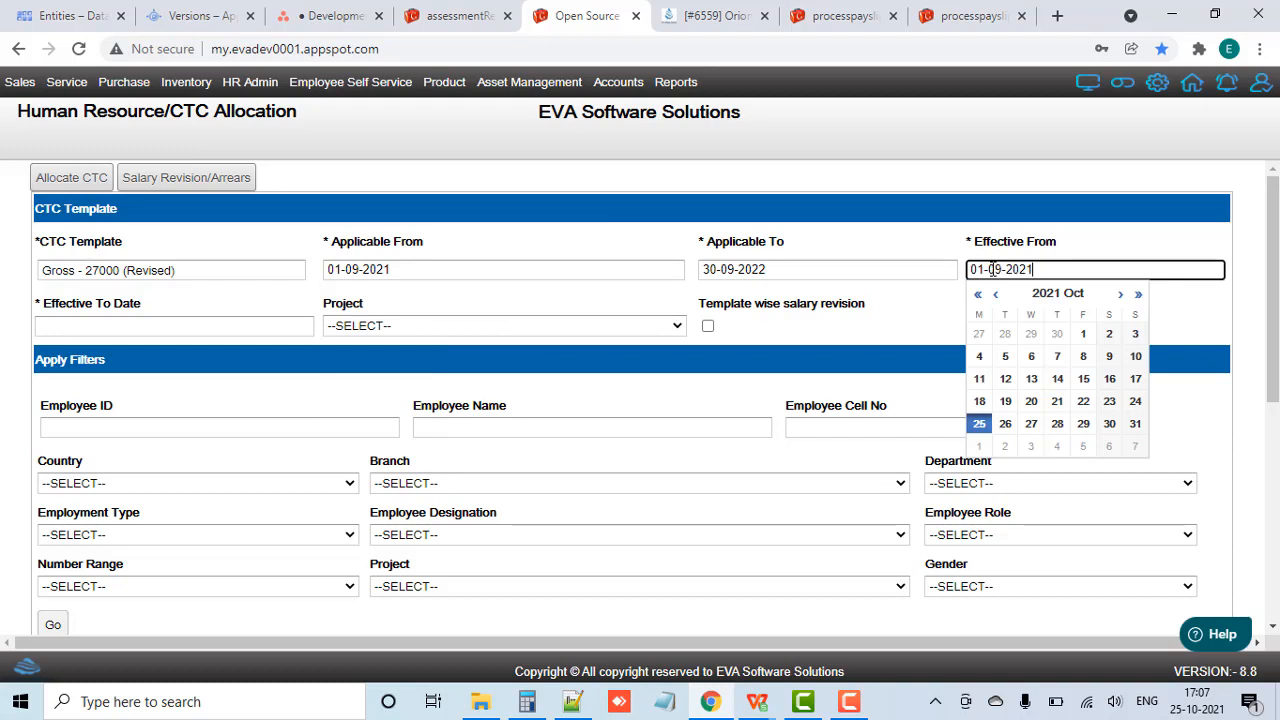
left_click(1004, 269)
key("BackSpace")
type("8")
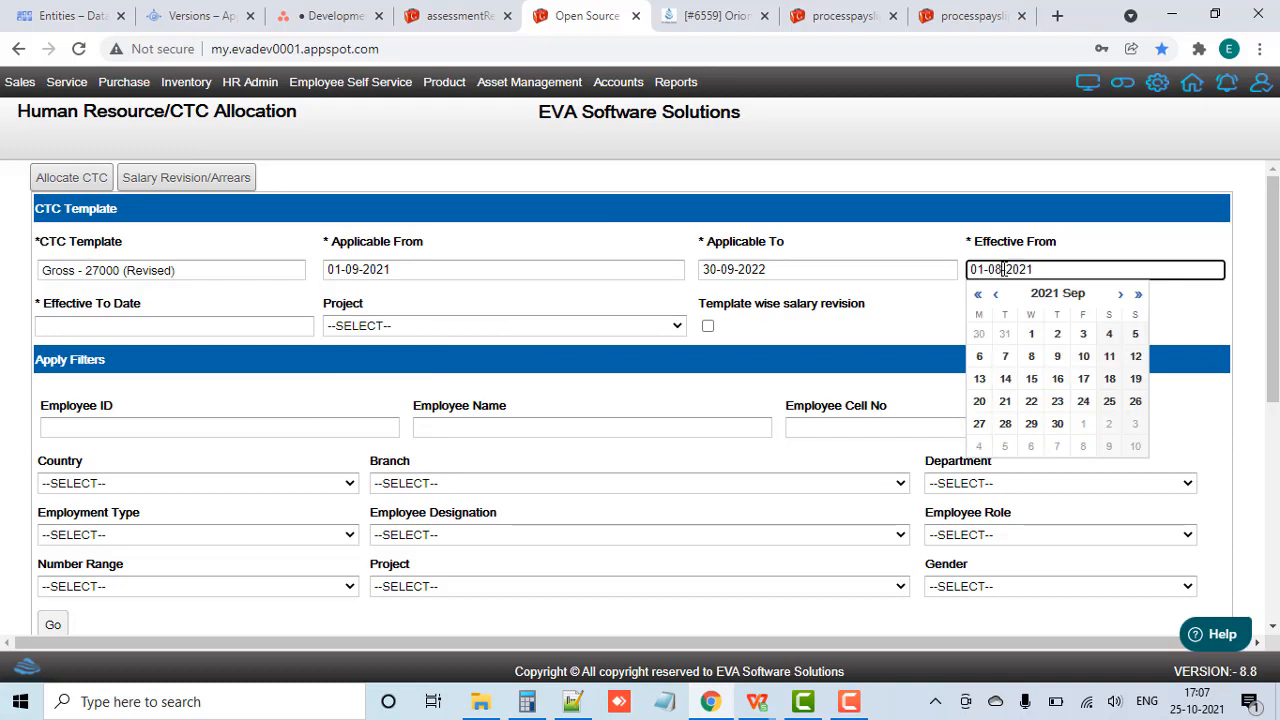
left_click(928, 320)
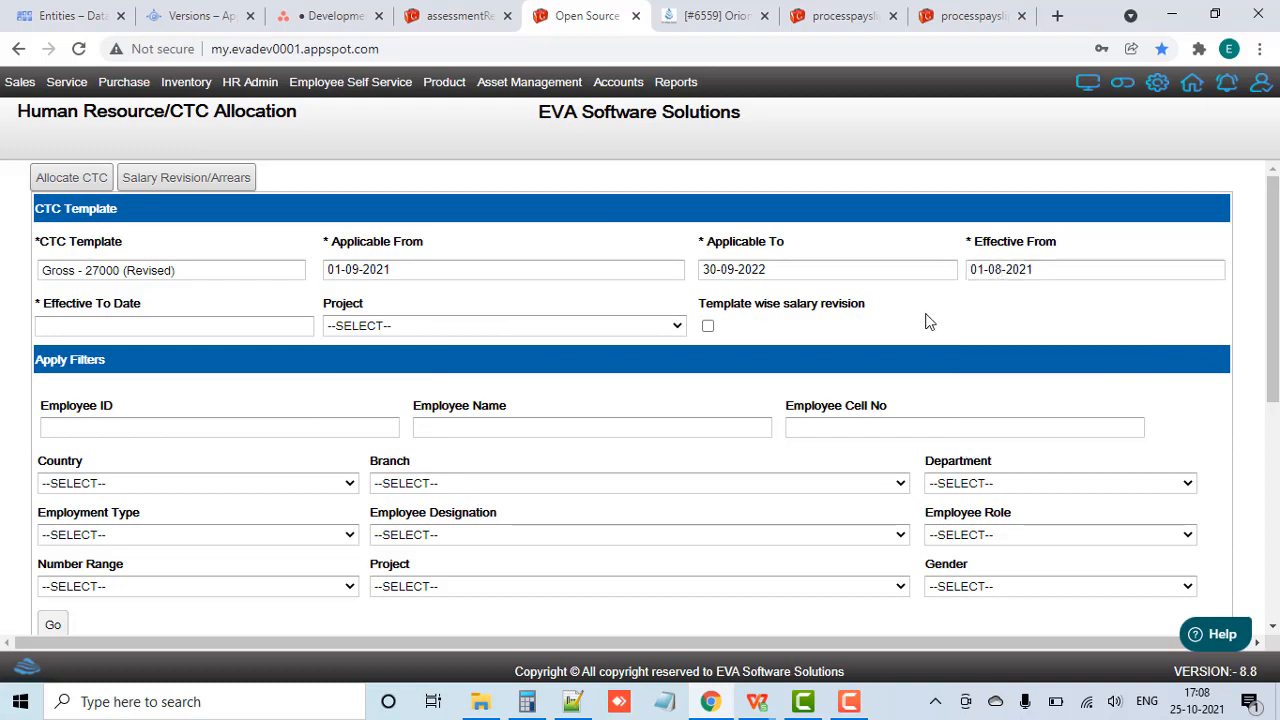
left_click(255, 327)
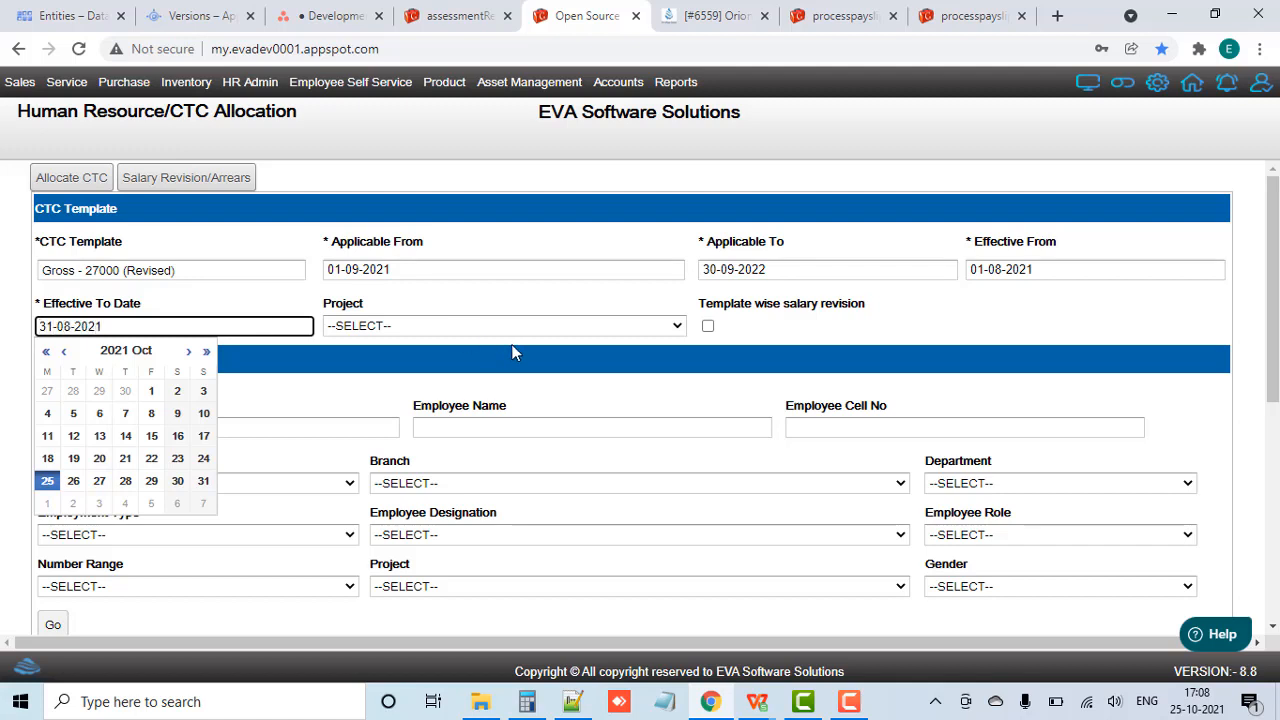
left_click(712, 294)
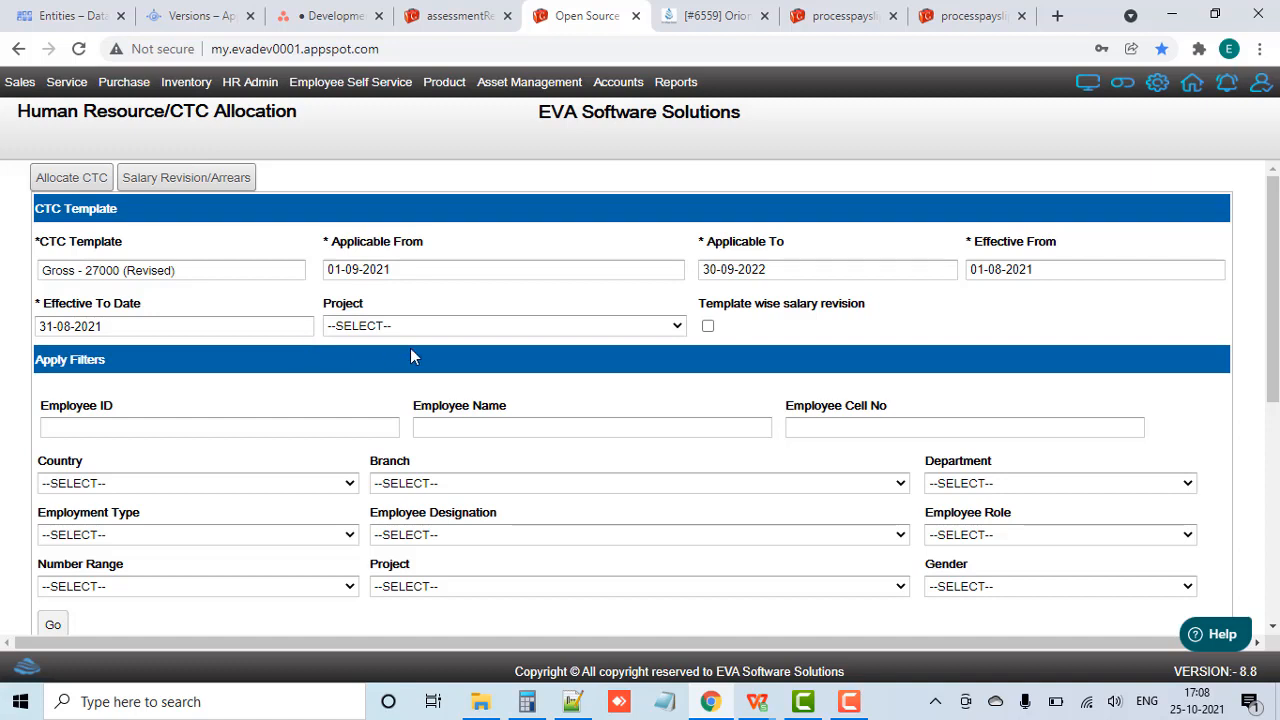
Step: Set the project in the employee filters to "Sodexo - Maharashtra"
scroll(527, 410, "down", 1)
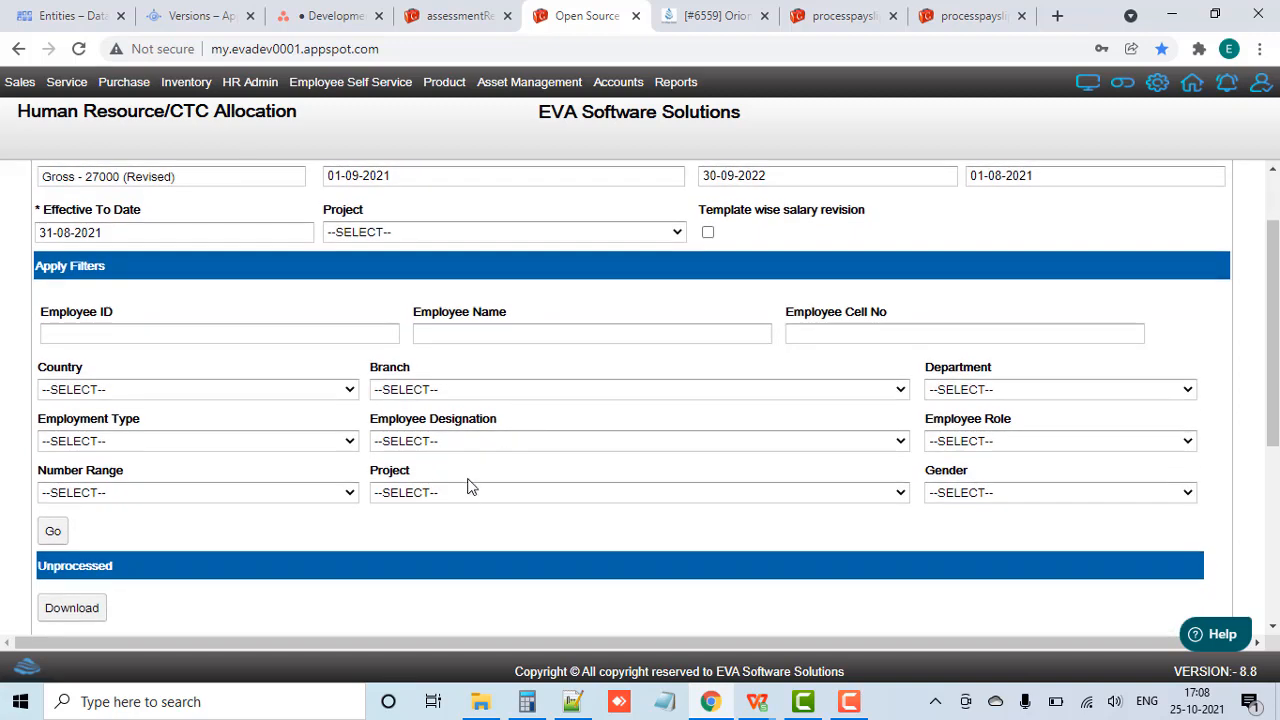
left_click(463, 496)
type("so")
key("Return")
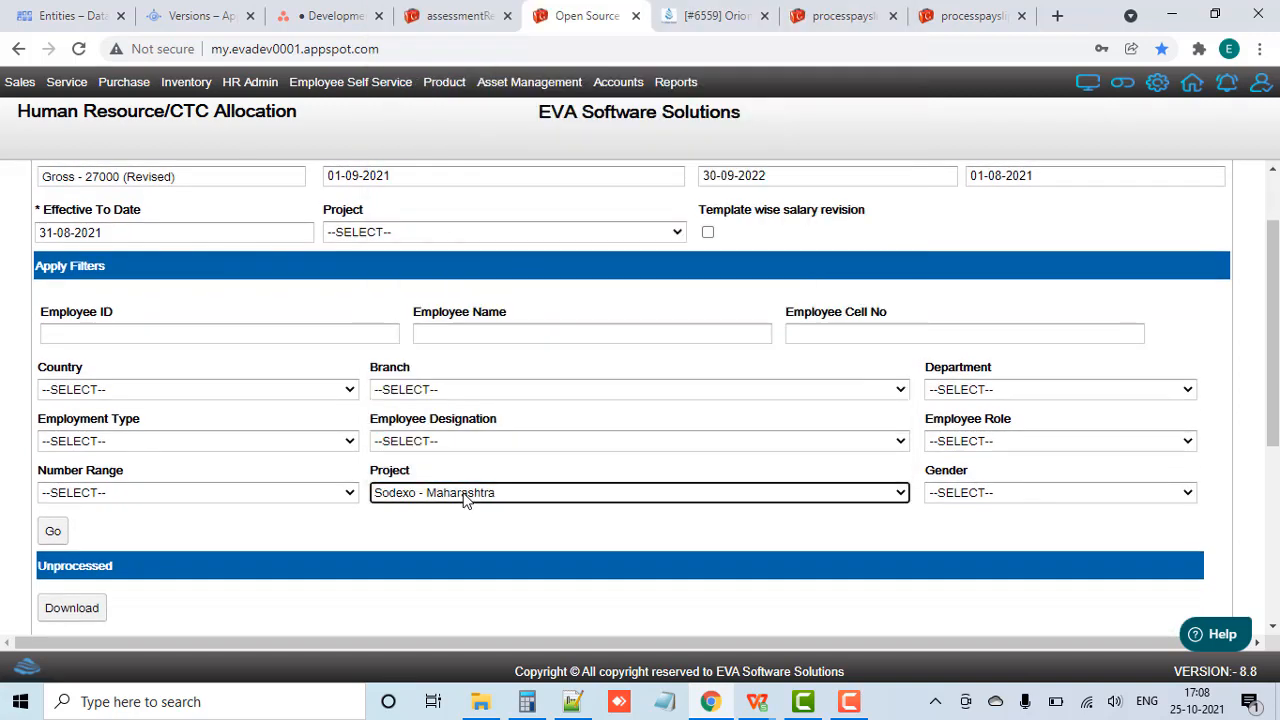
Step: Load the filtered Sodexo - Maharashtra employees and review their entries in the allocation lists
left_click(53, 533)
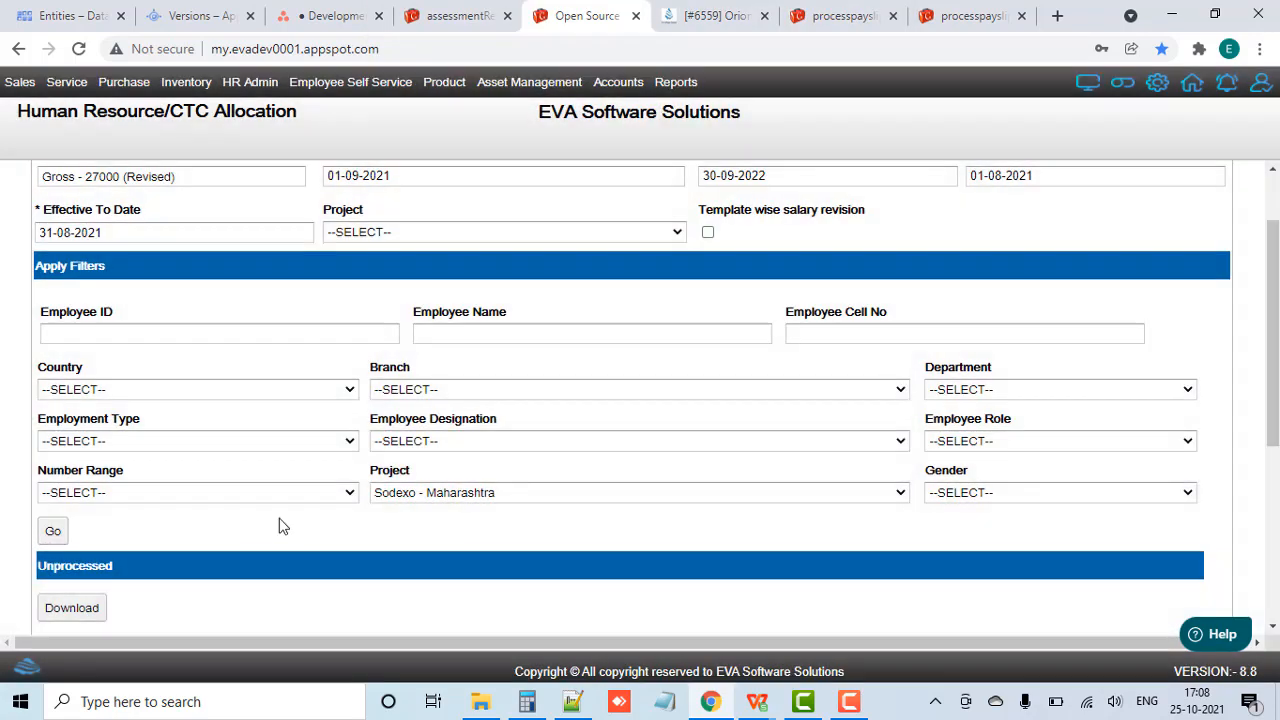
scroll(277, 523, "down", 4)
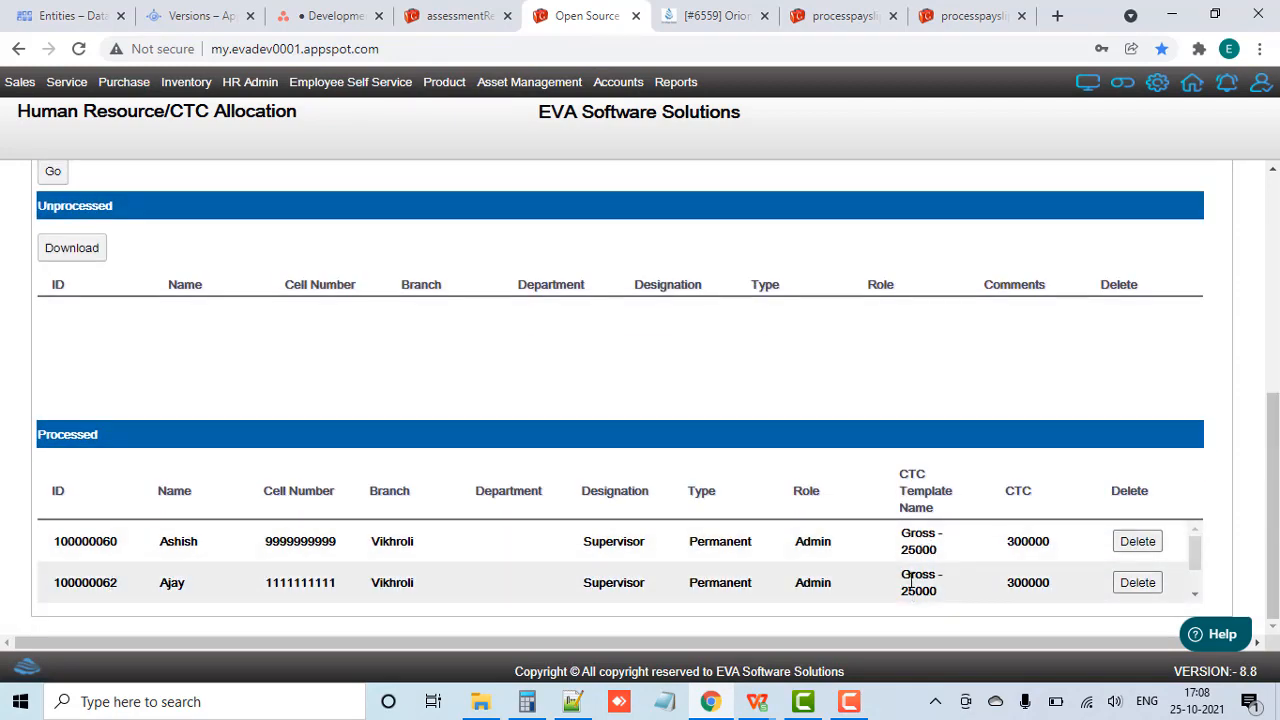
scroll(843, 415, "up", 5)
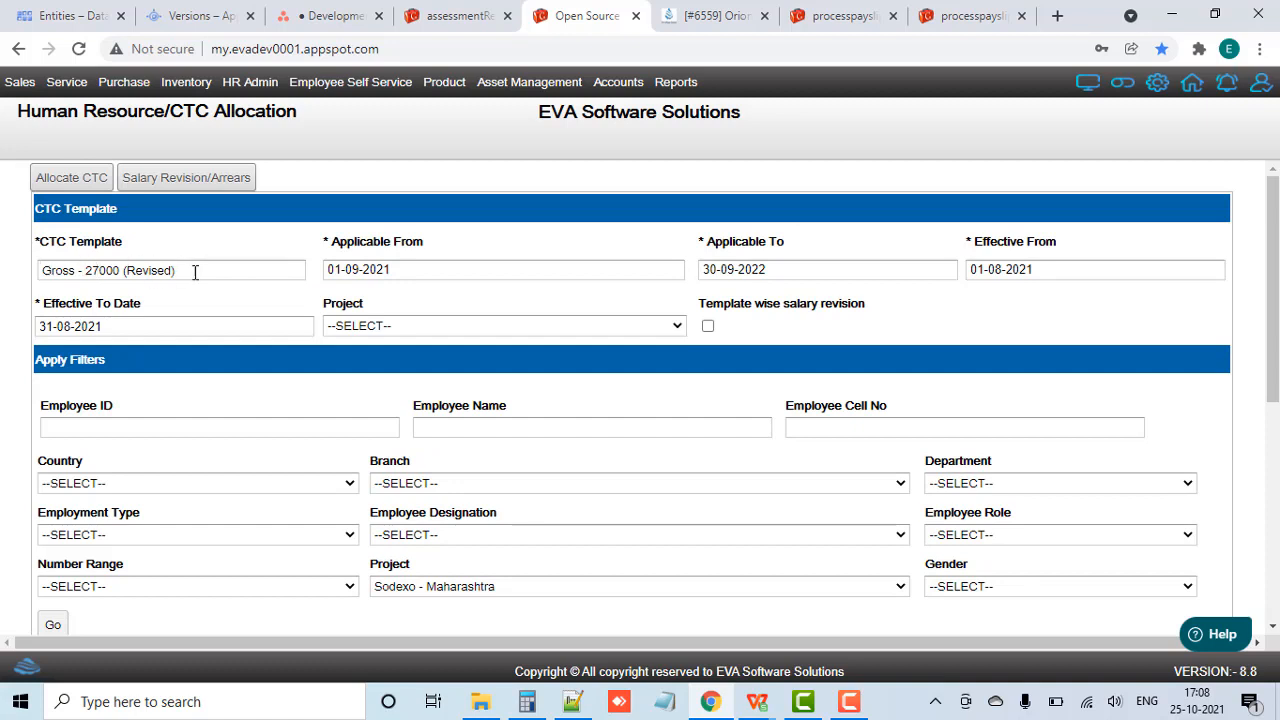
Step: Run the salary revision and arrears process for the loaded employees and check the CTC templates in the processed list
left_click(230, 179)
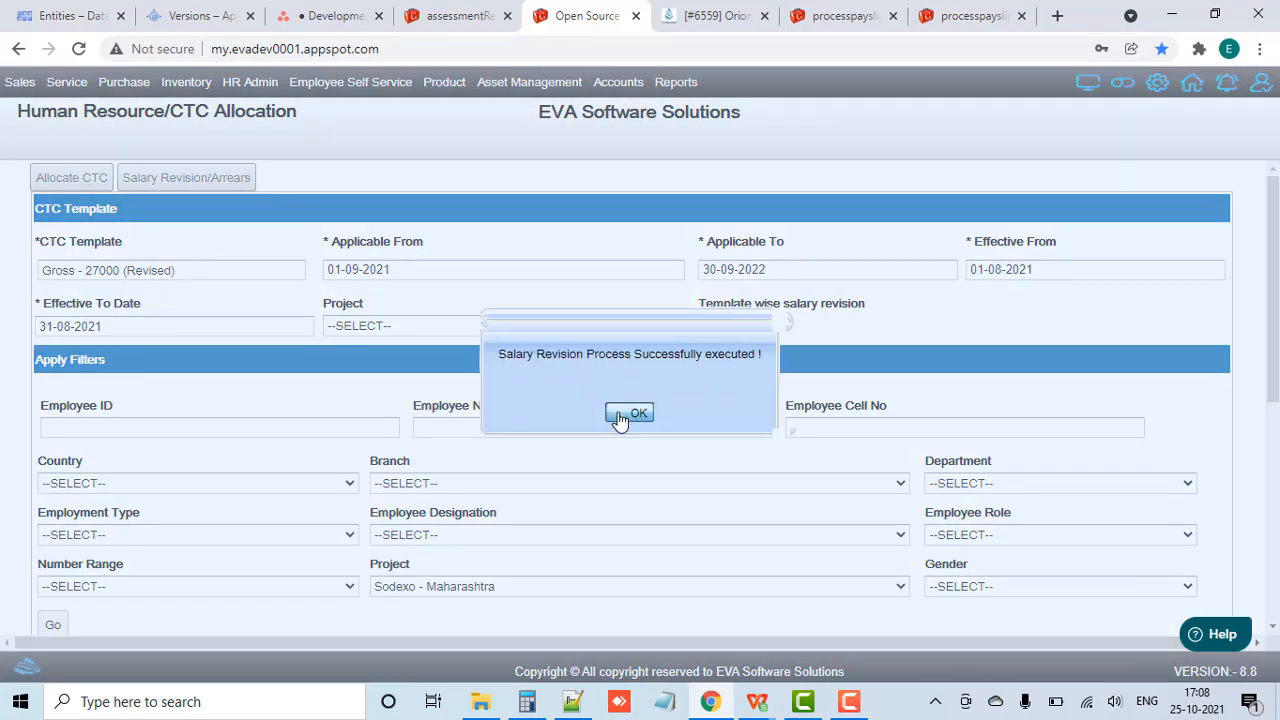
left_click(620, 417)
scroll(587, 537, "down", 3)
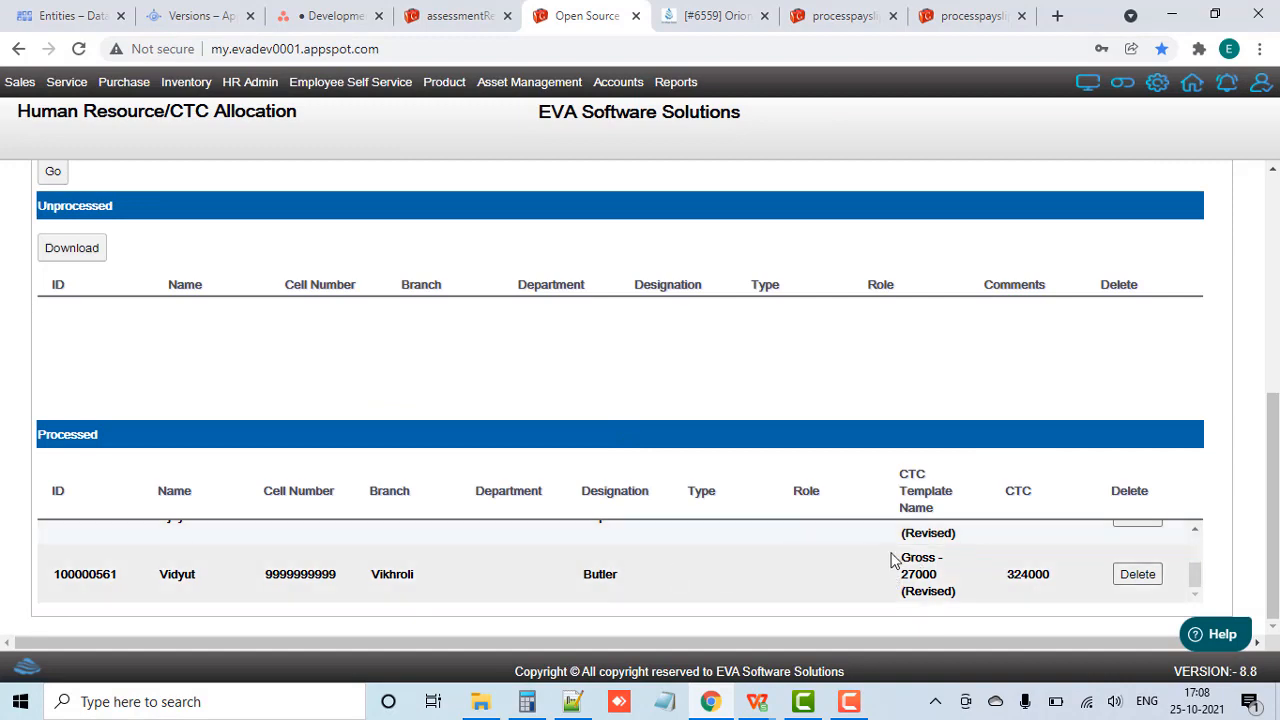
scroll(845, 372, "up", 4)
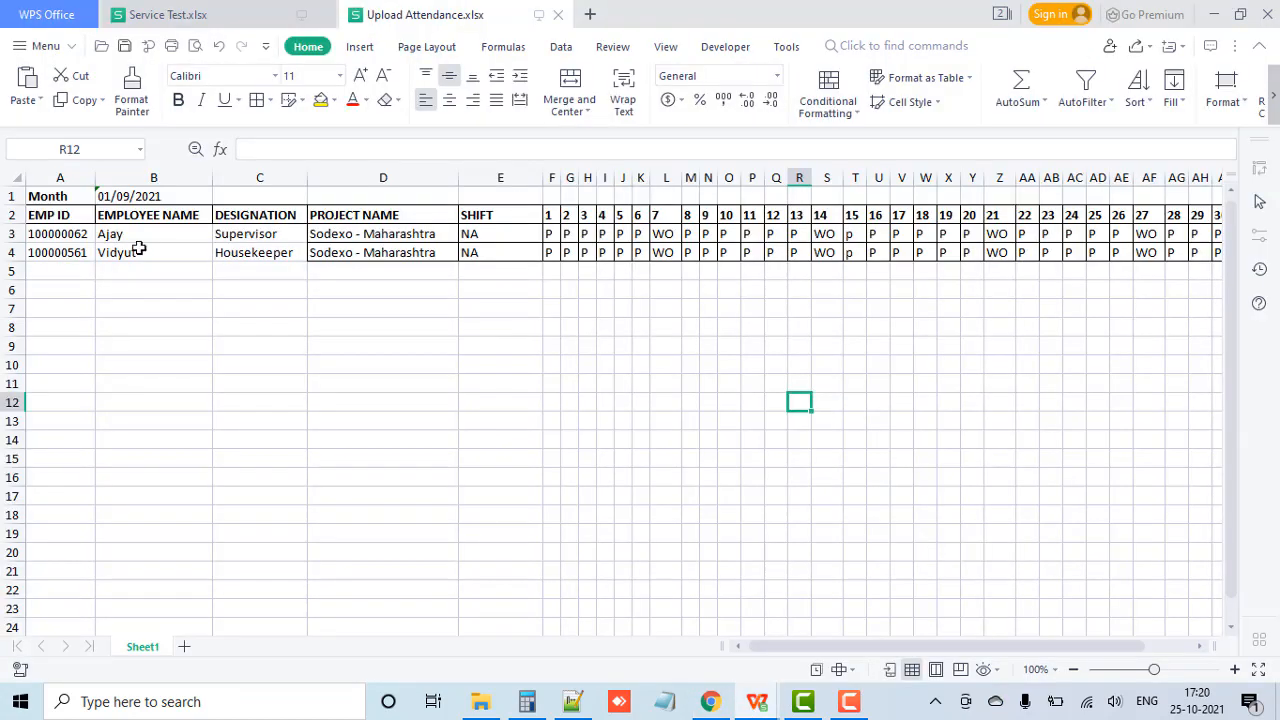
Step: Switch from the attendance spreadsheet to Chrome and open the HR Upload Attendance page
left_click(705, 699)
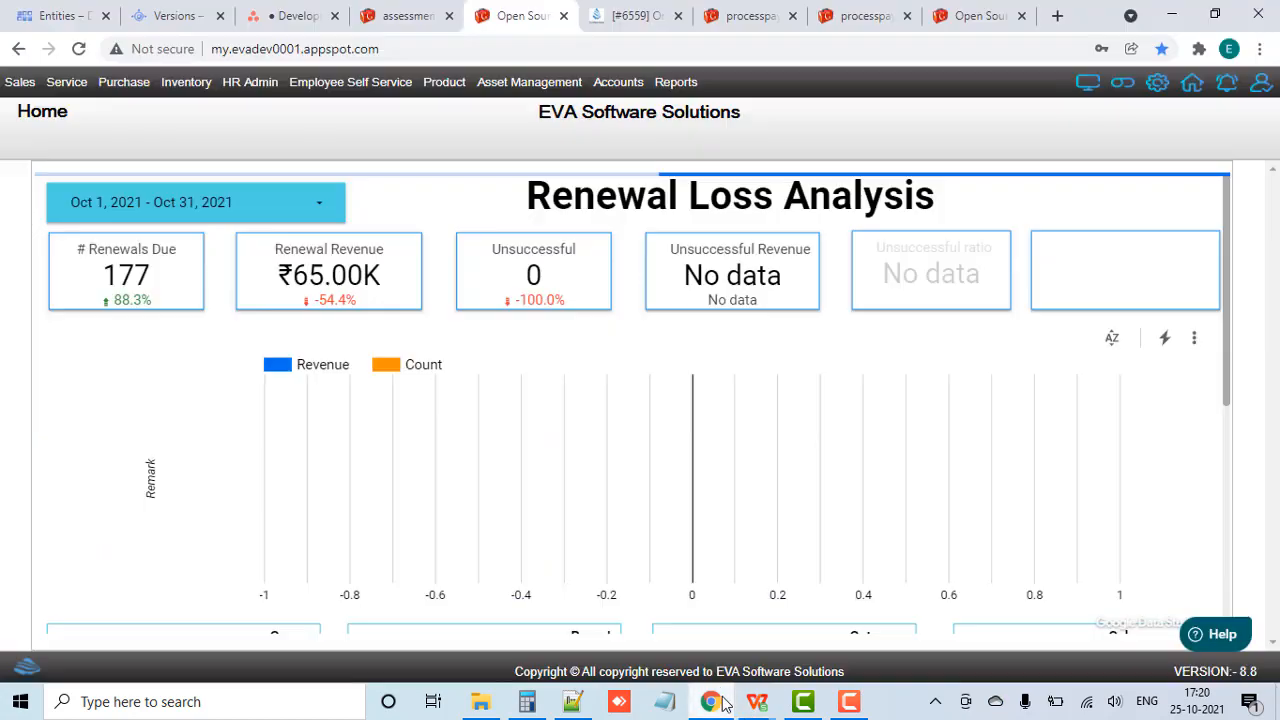
mouse_move(240, 90)
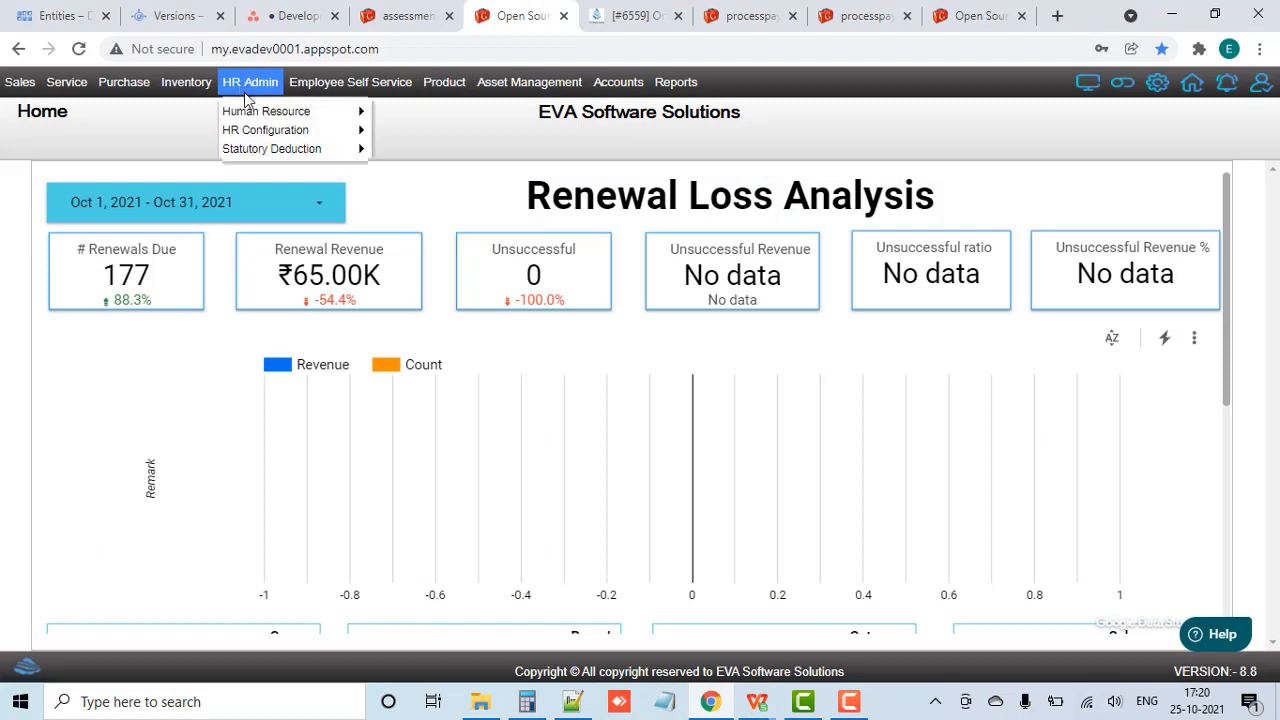
mouse_move(262, 112)
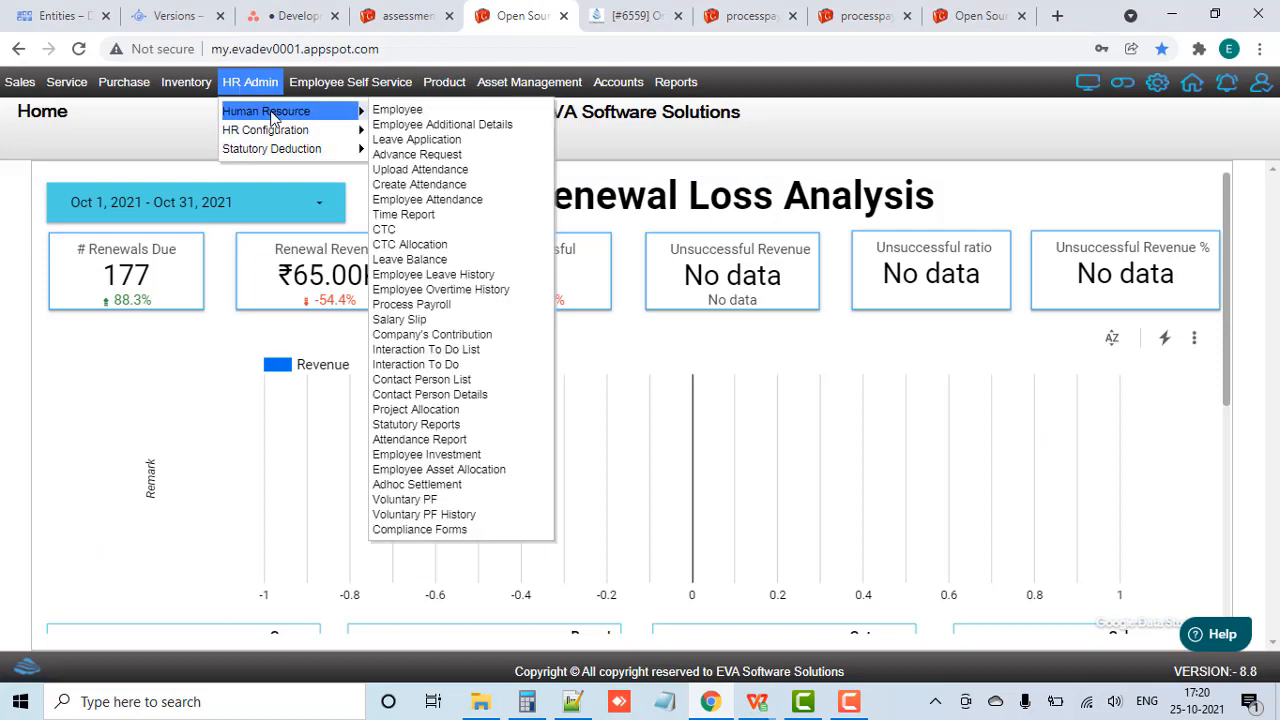
left_click(420, 169)
Step: Upload the Upload Attendance.xlsx file from the Desktop folder and submit it as attendance
left_click(76, 222)
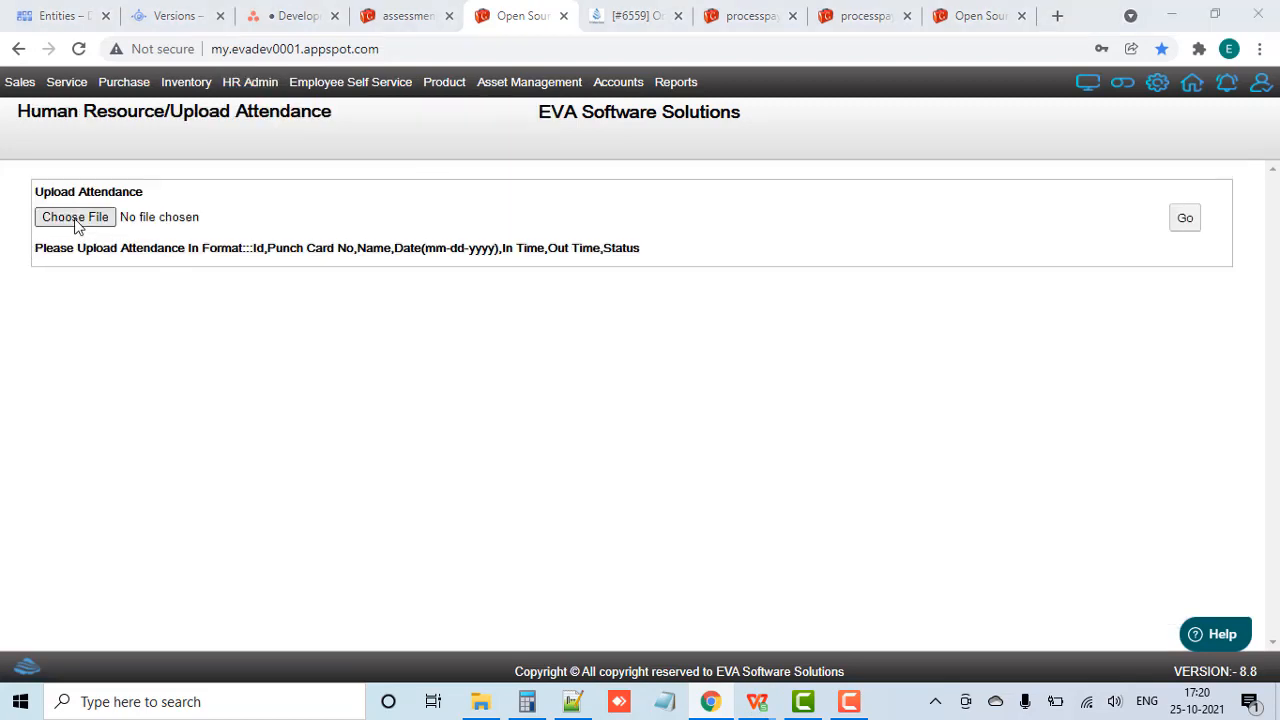
left_click(207, 140)
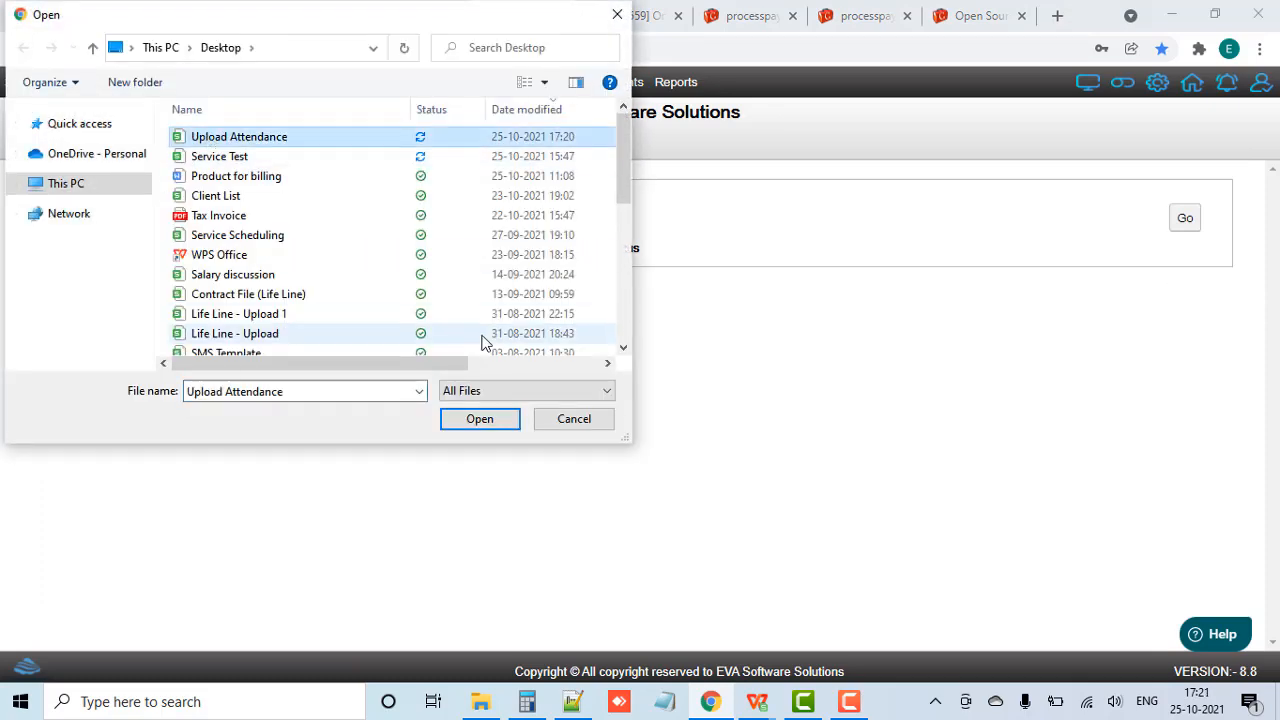
left_click(480, 420)
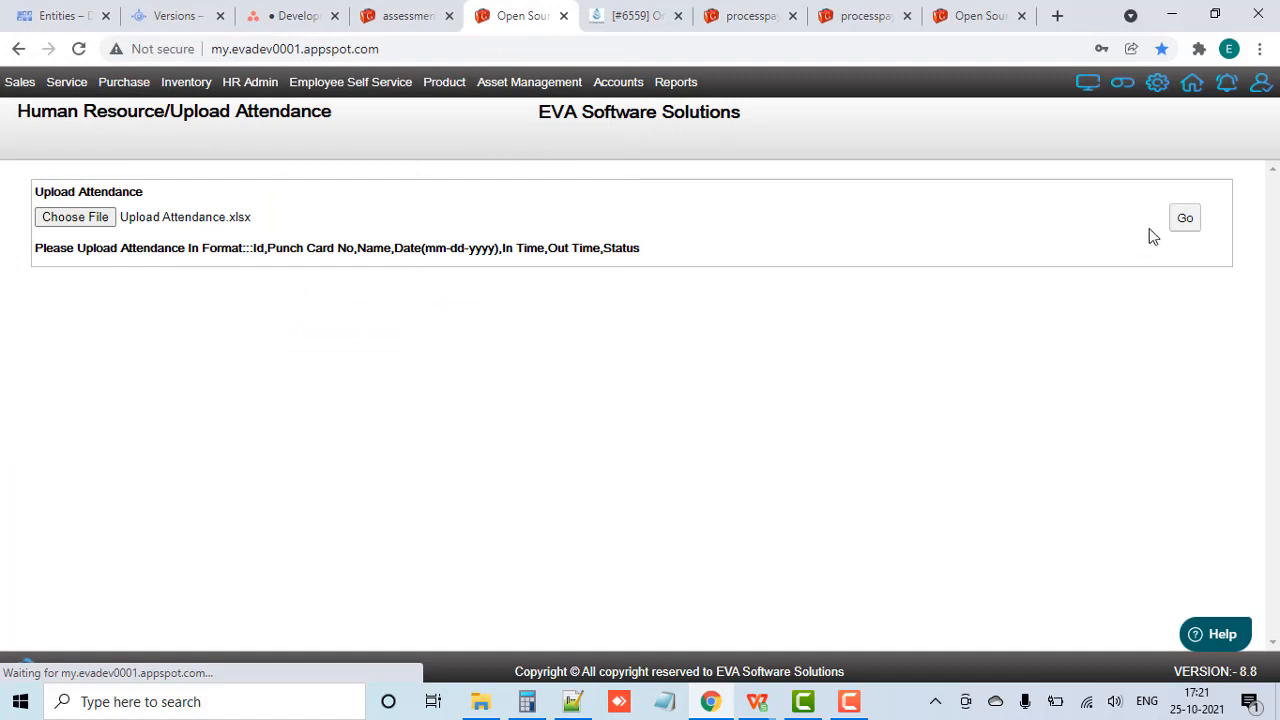
left_click(1182, 222)
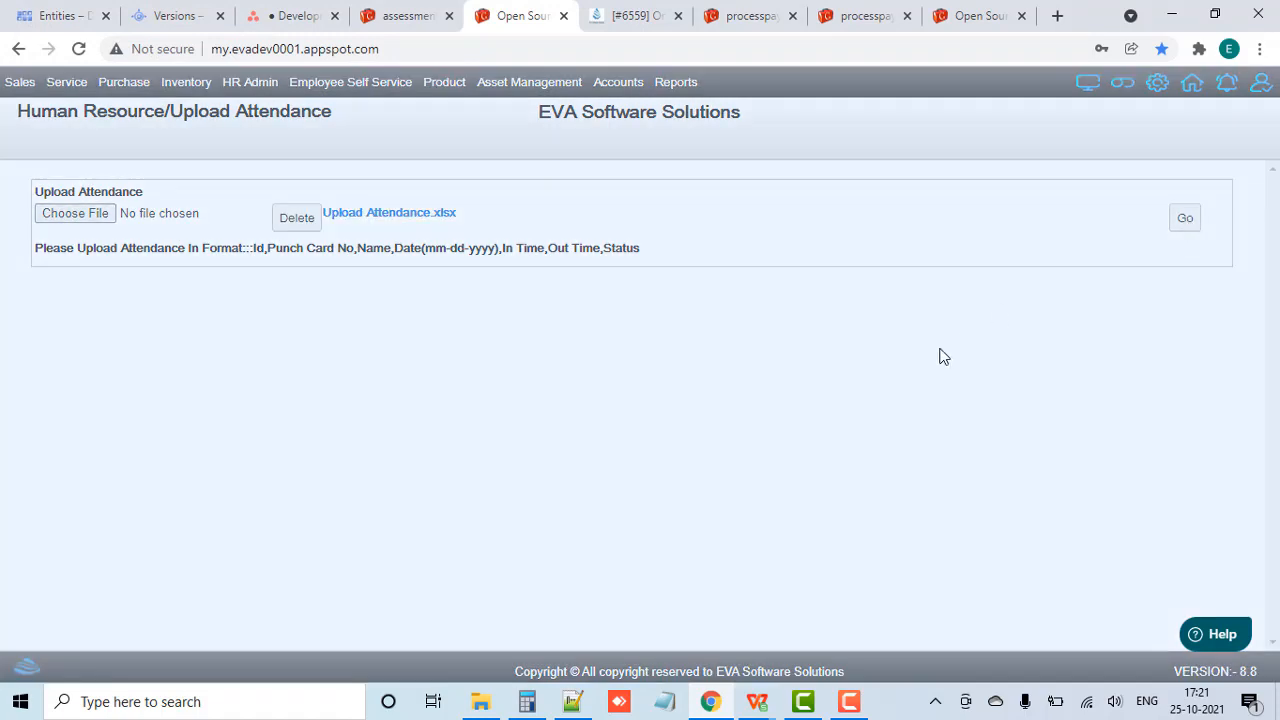
left_click(646, 404)
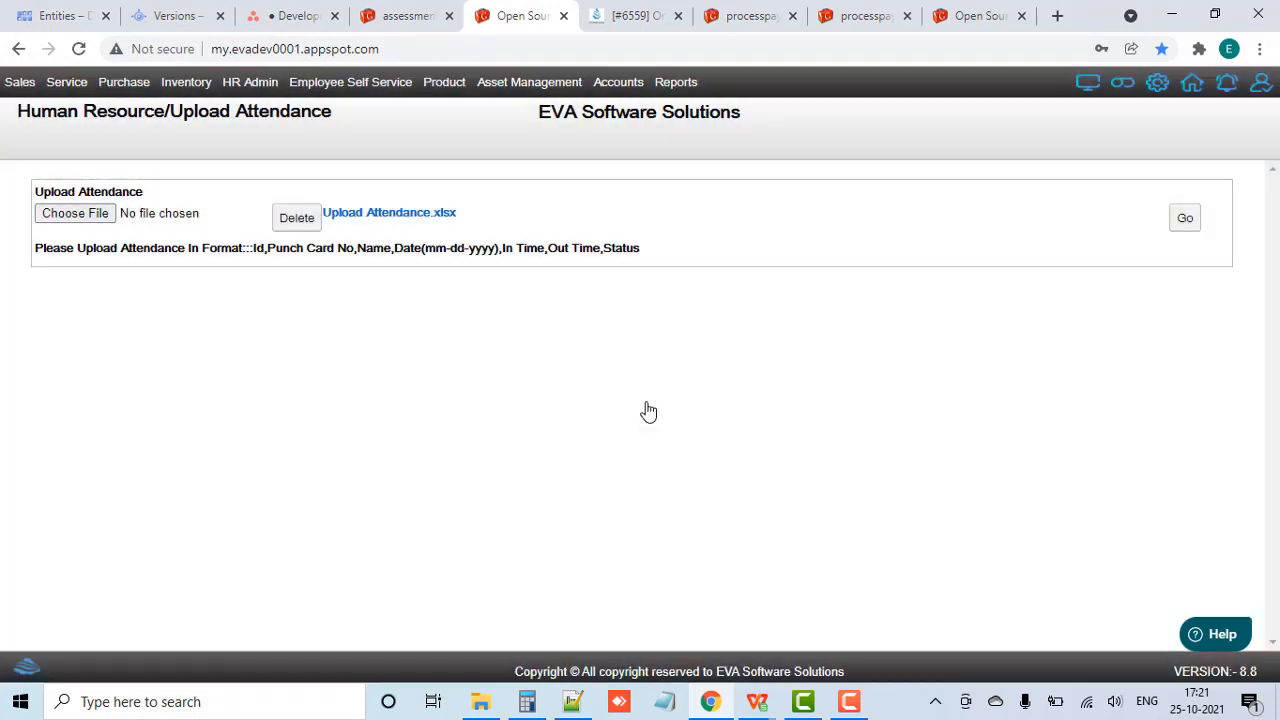
Step: Open the HR Process Payroll page and set the payroll period to 2021-Sep
mouse_move(250, 84)
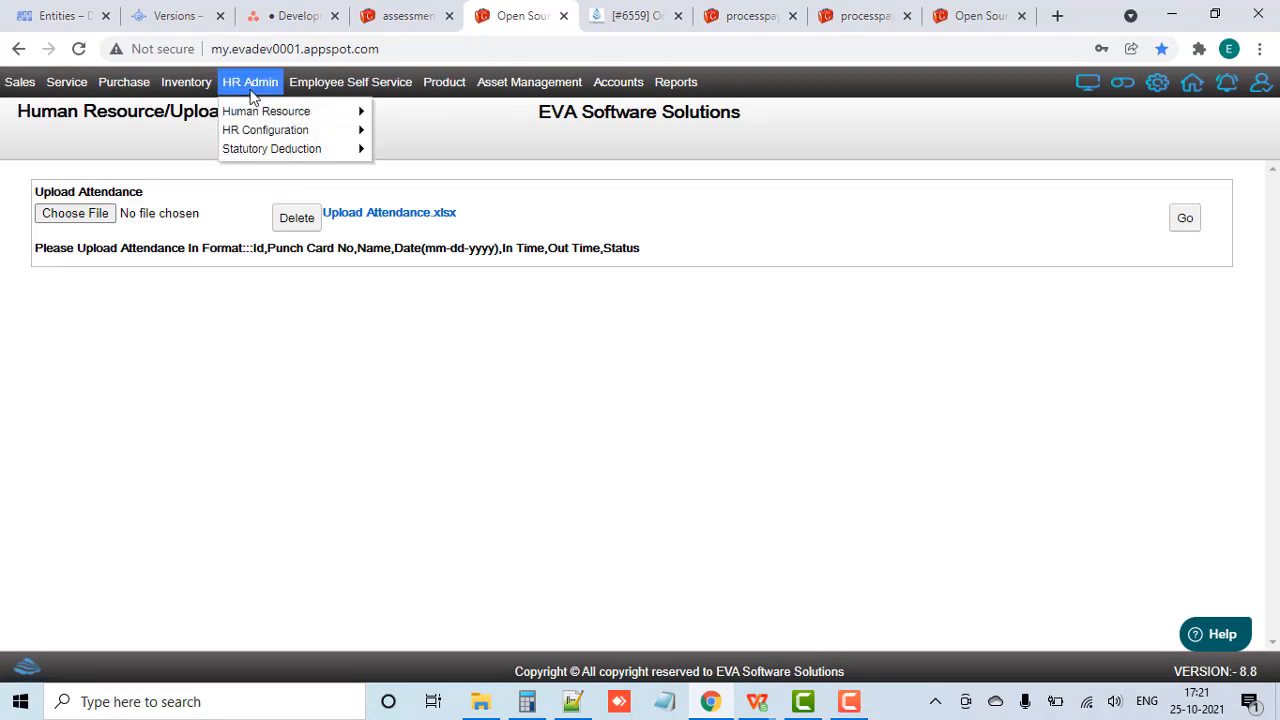
mouse_move(300, 113)
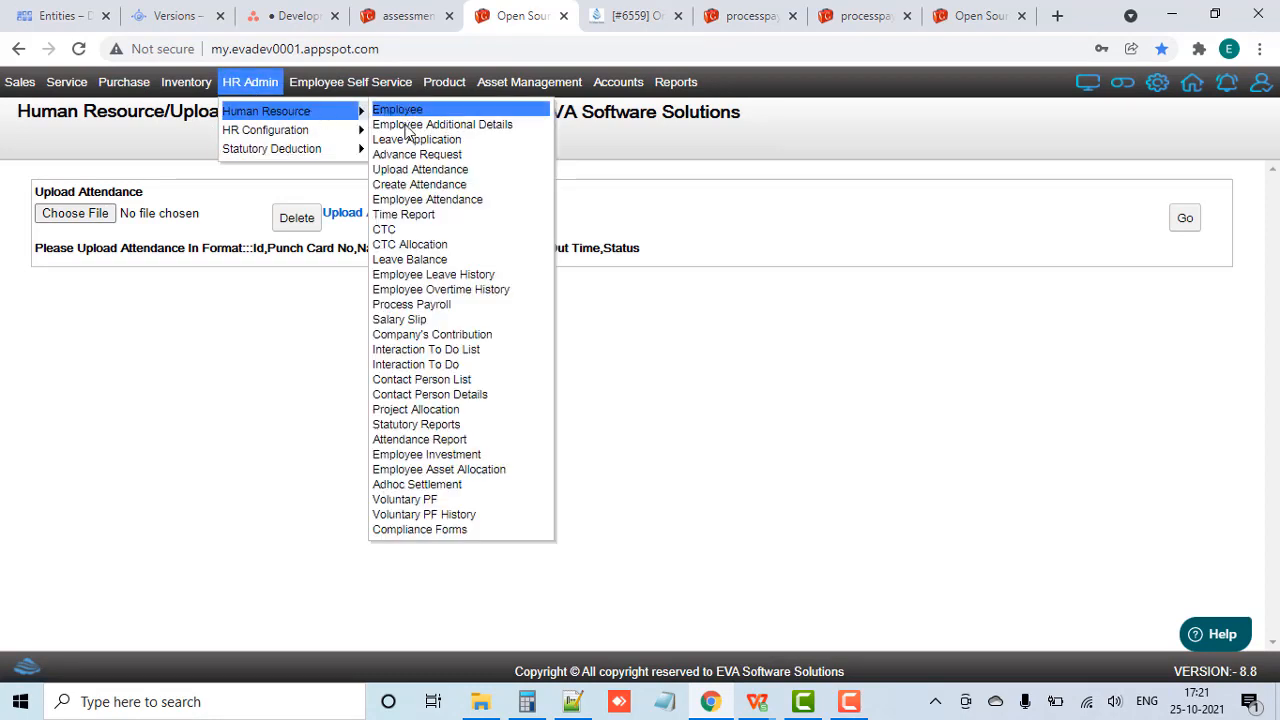
left_click(436, 304)
left_click(134, 265)
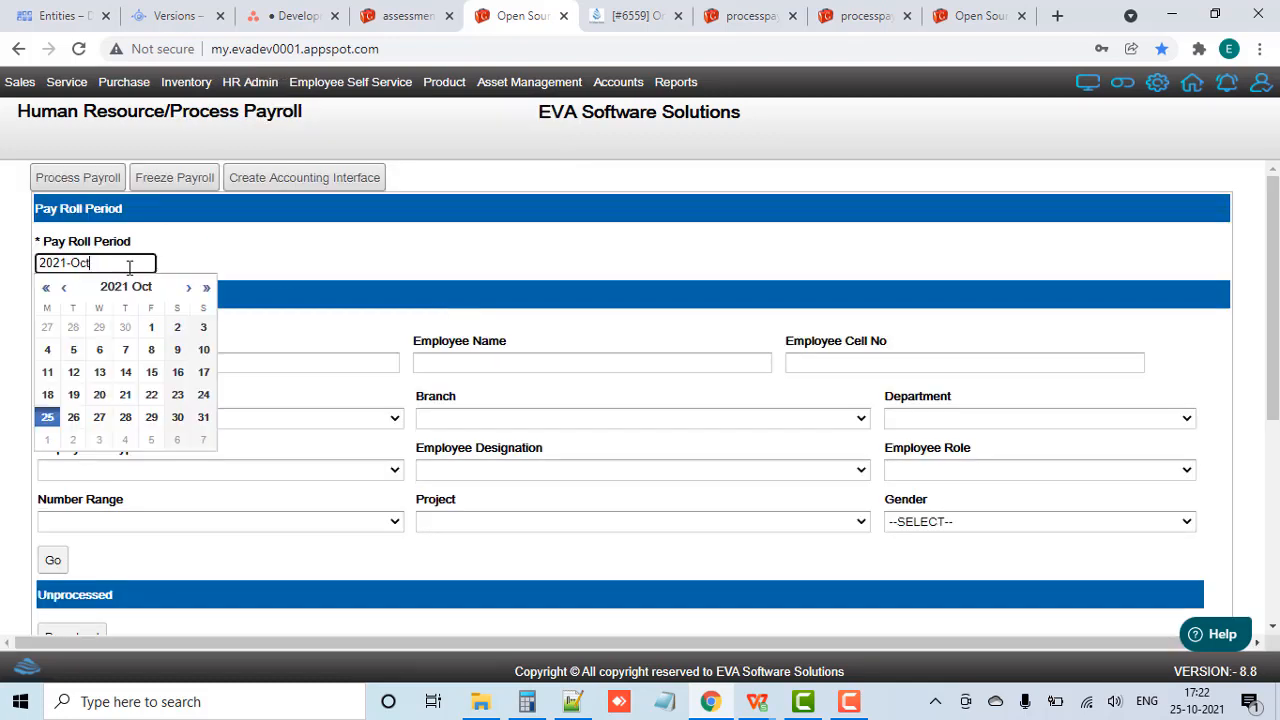
left_click(88, 331)
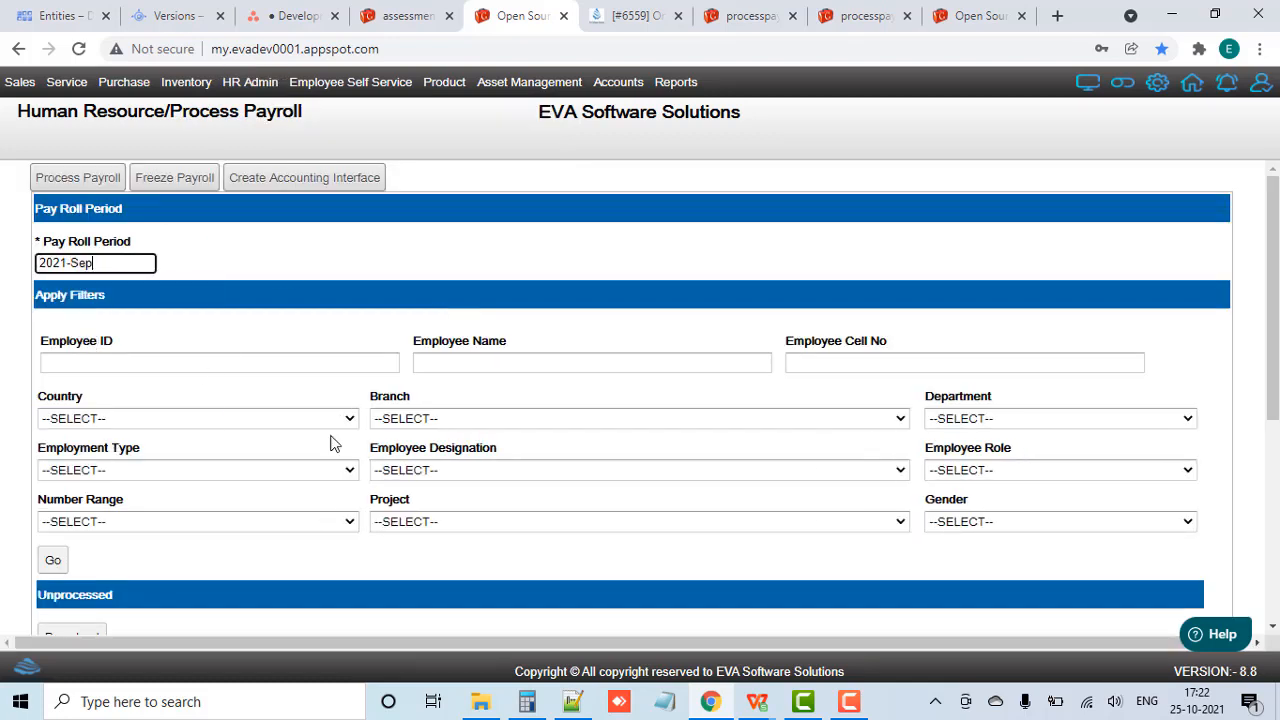
Step: Filter the payroll by project "Sodexo - Maharashtra" and process the payroll for the loaded employees
left_click(476, 525)
type("so")
key("Return")
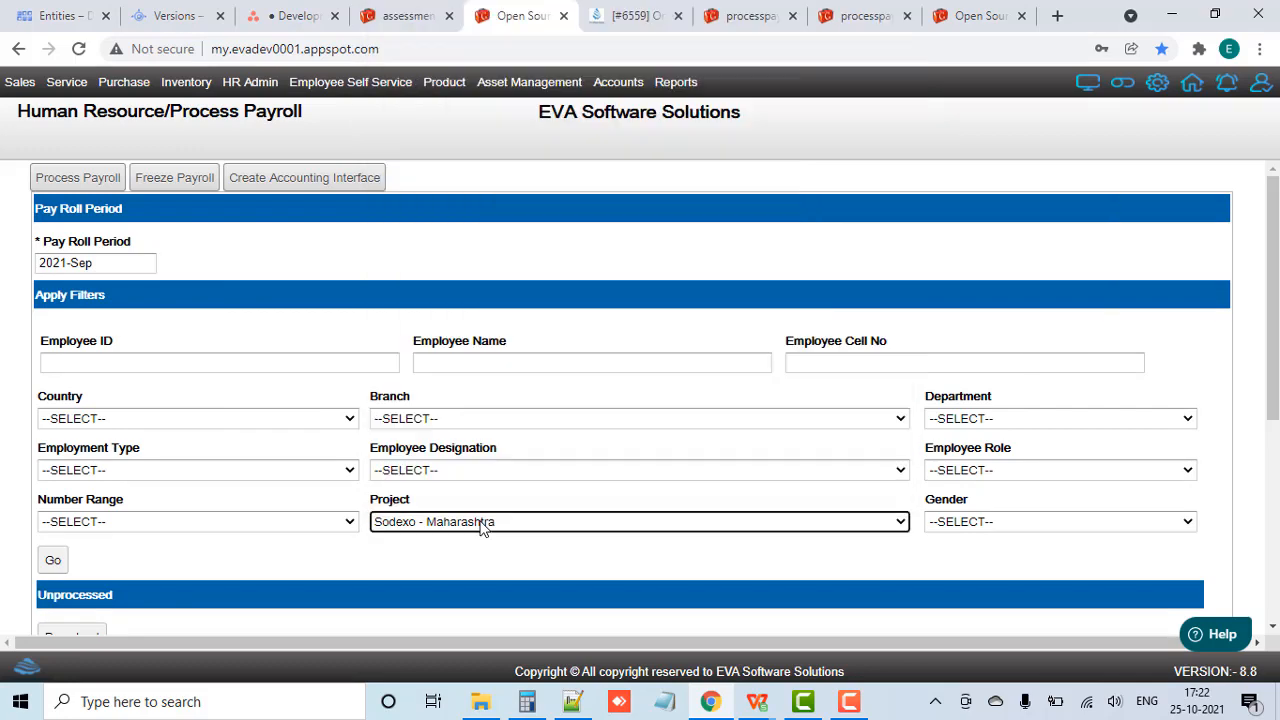
left_click(53, 560)
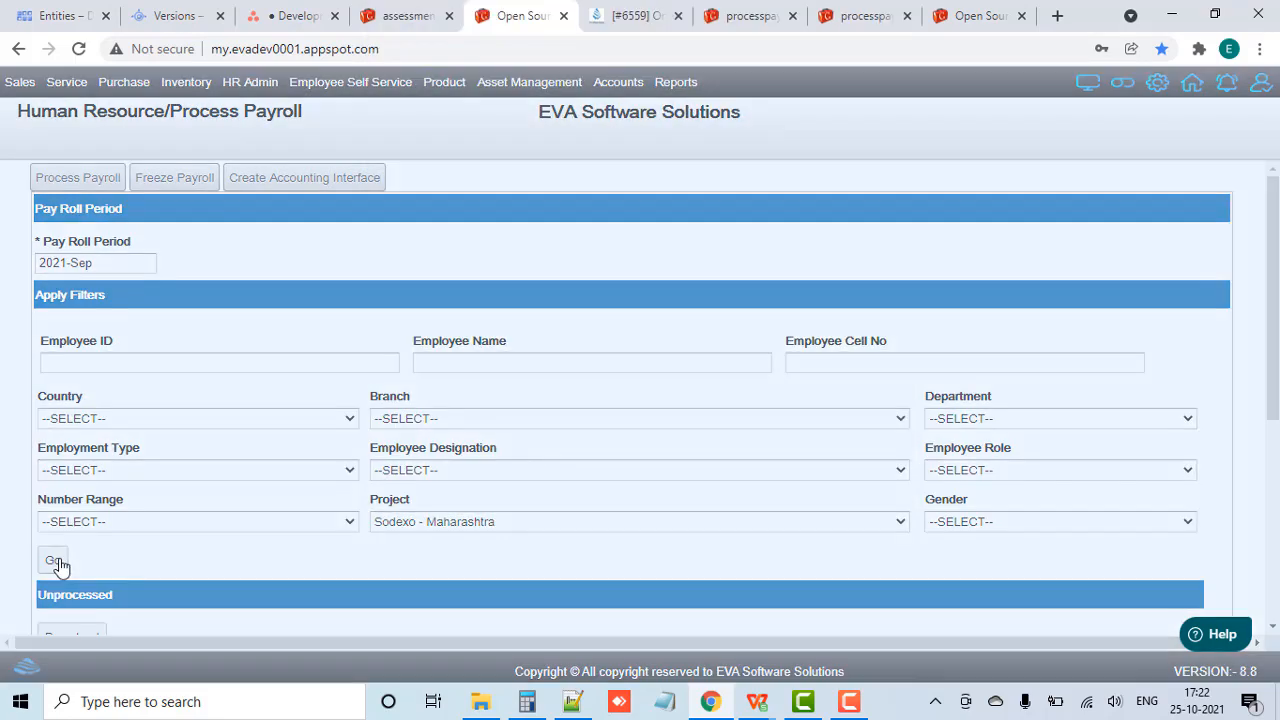
scroll(300, 566, "down", 4)
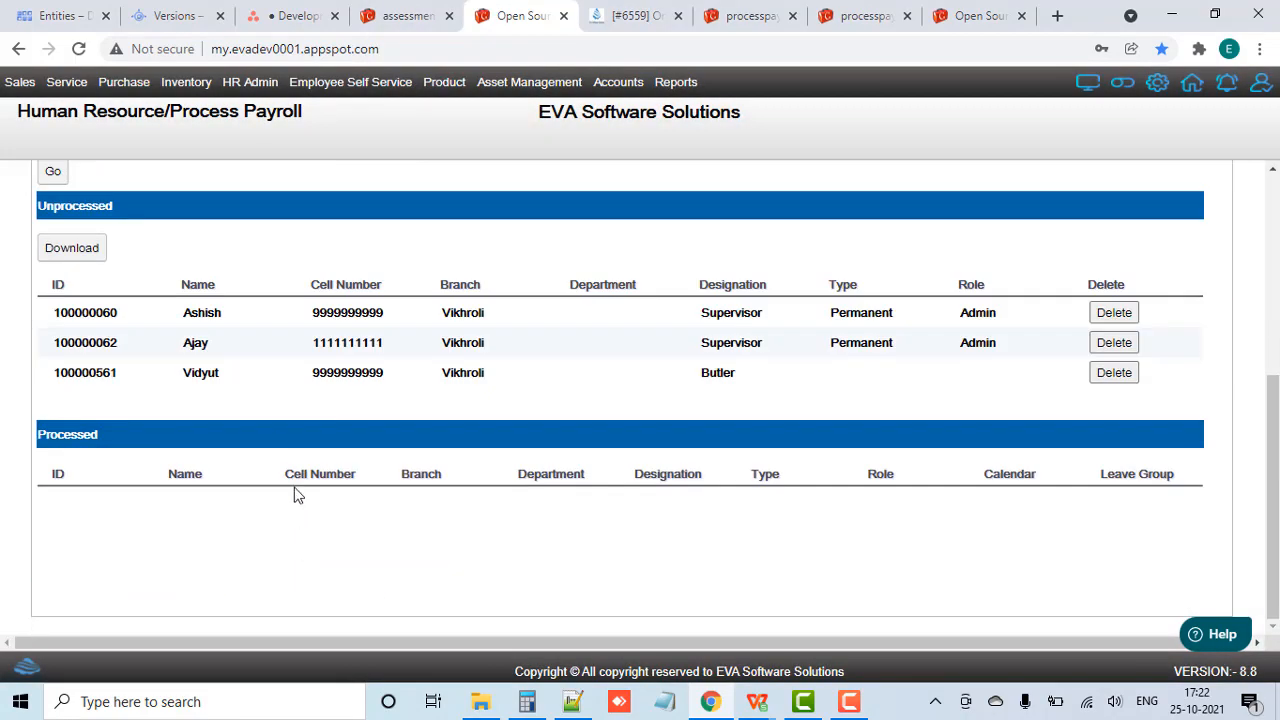
scroll(238, 418, "up", 5)
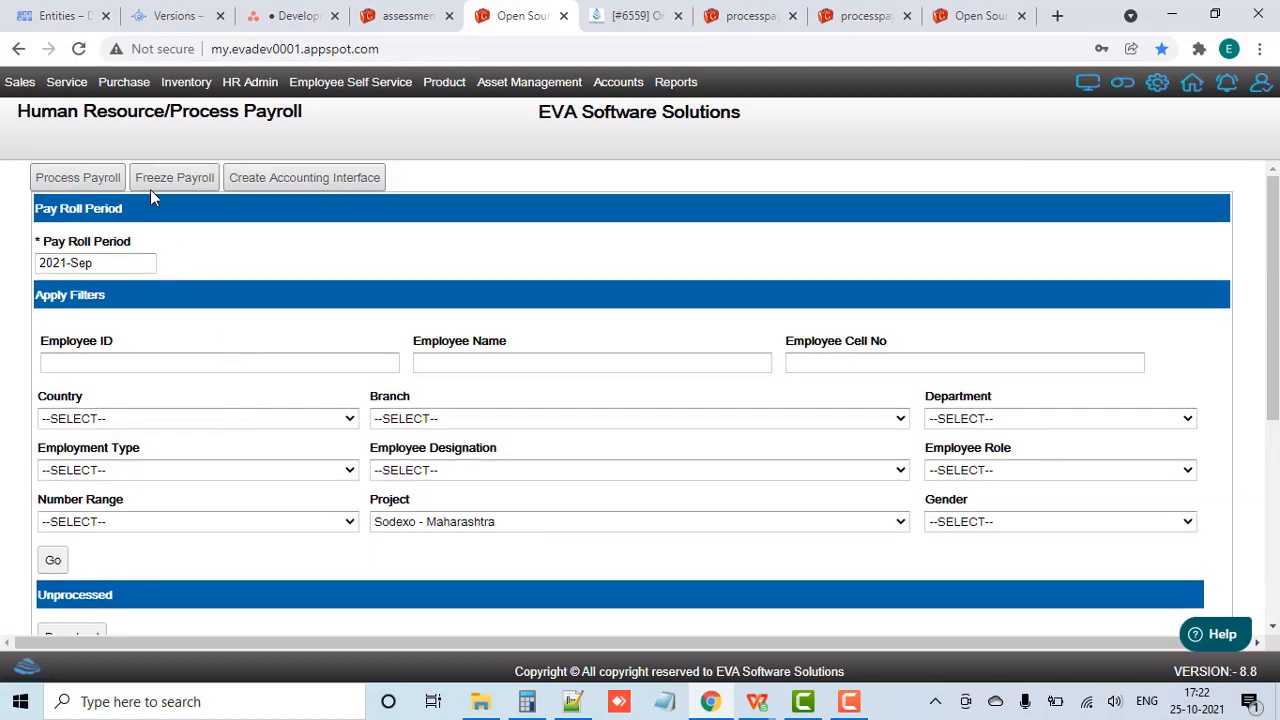
left_click(100, 182)
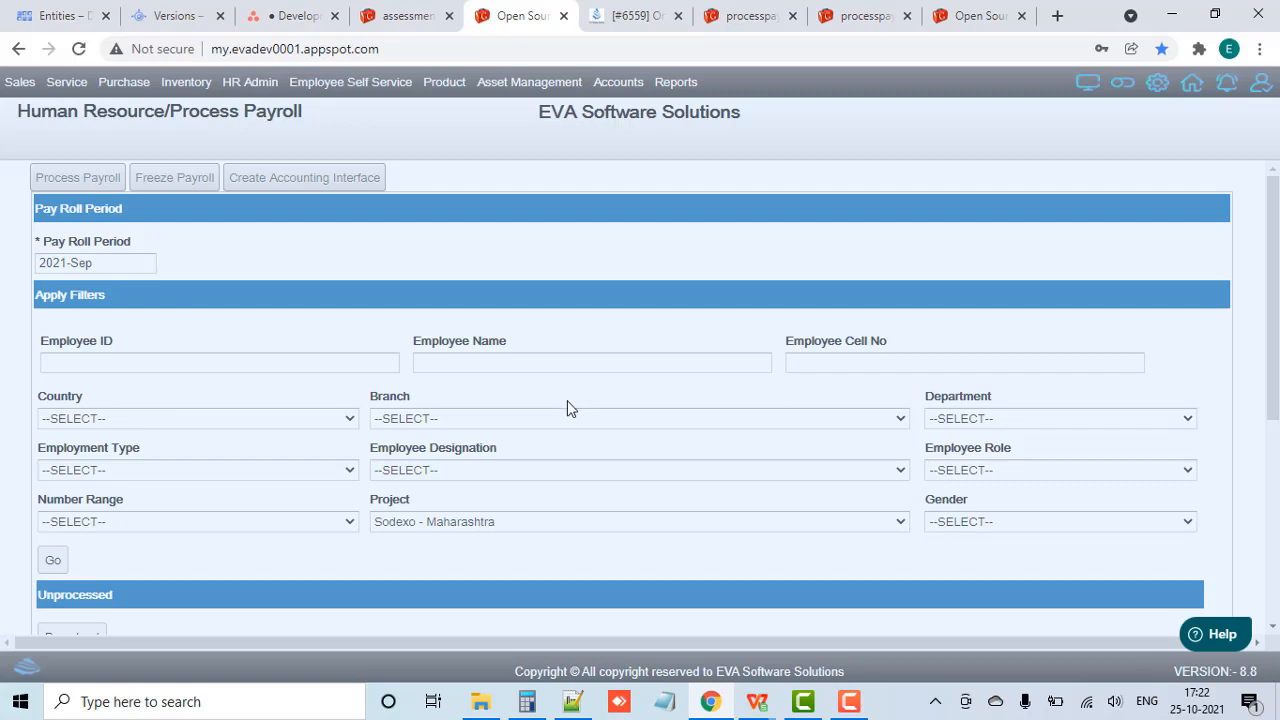
left_click(628, 413)
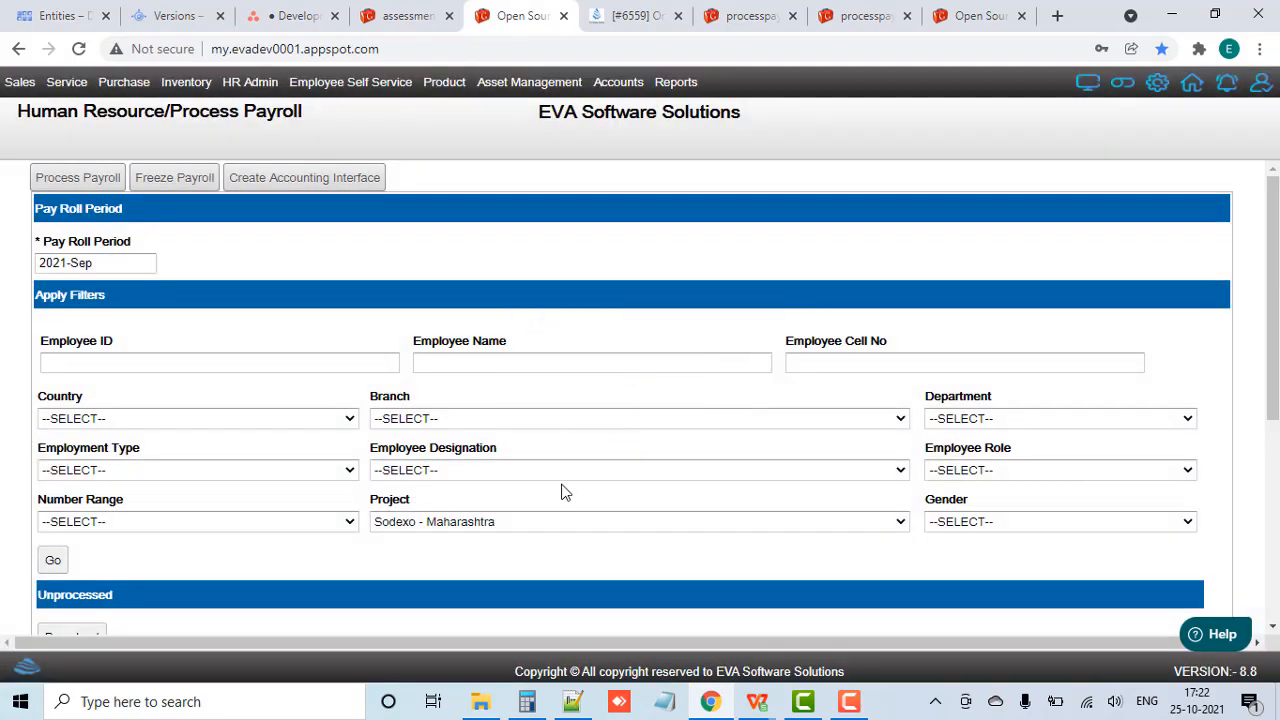
Step: Open the Salary Slip page of the Human Resource module
left_click(250, 82)
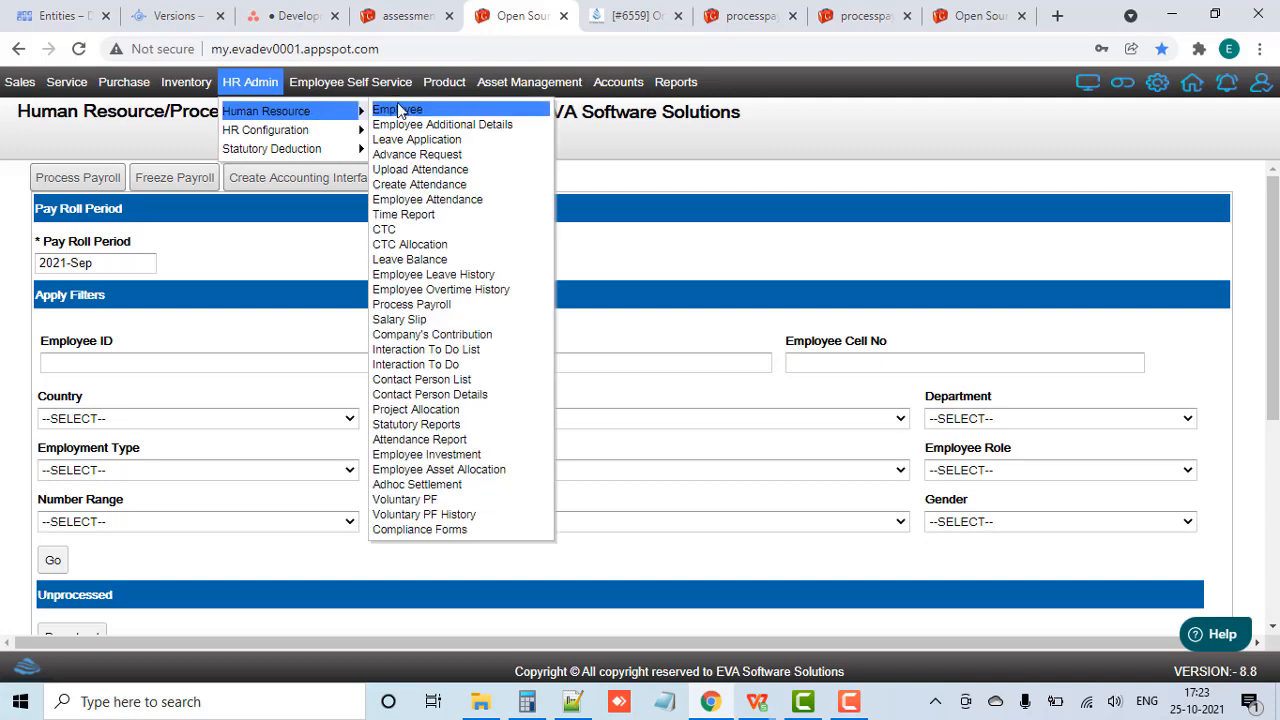
left_click(400, 111)
left_click(268, 89)
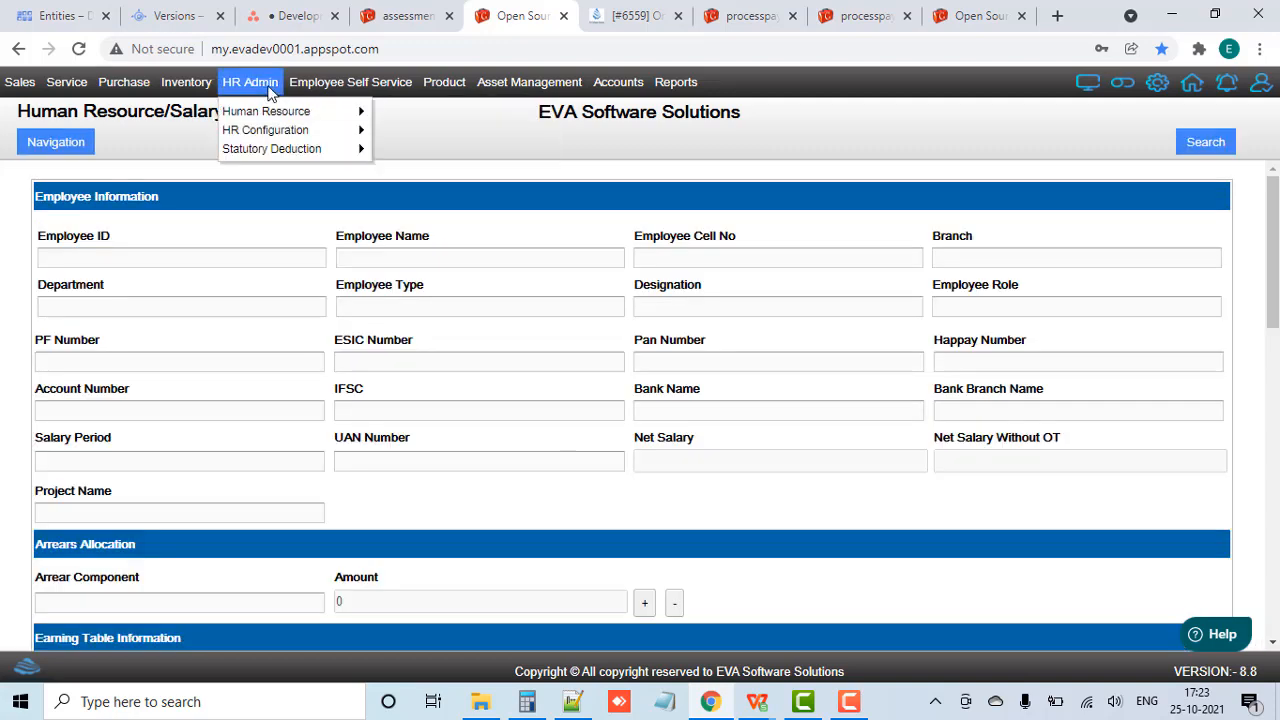
mouse_move(290, 111)
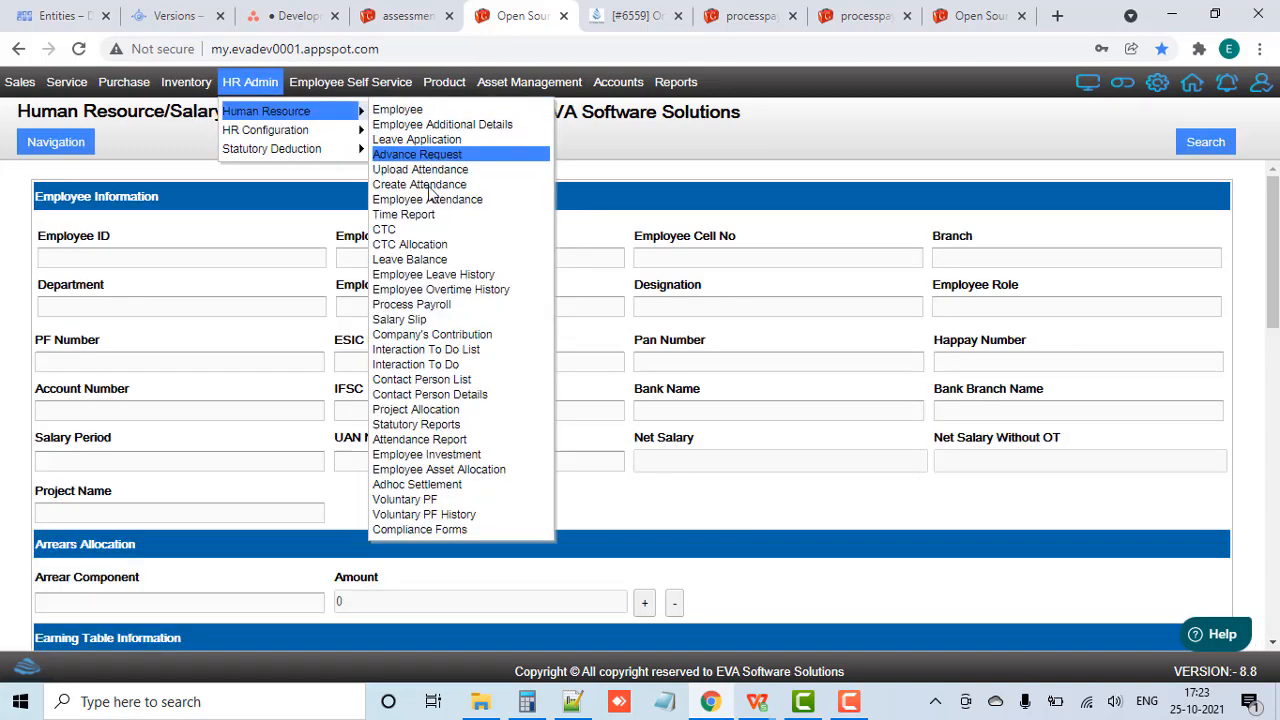
left_click(424, 318)
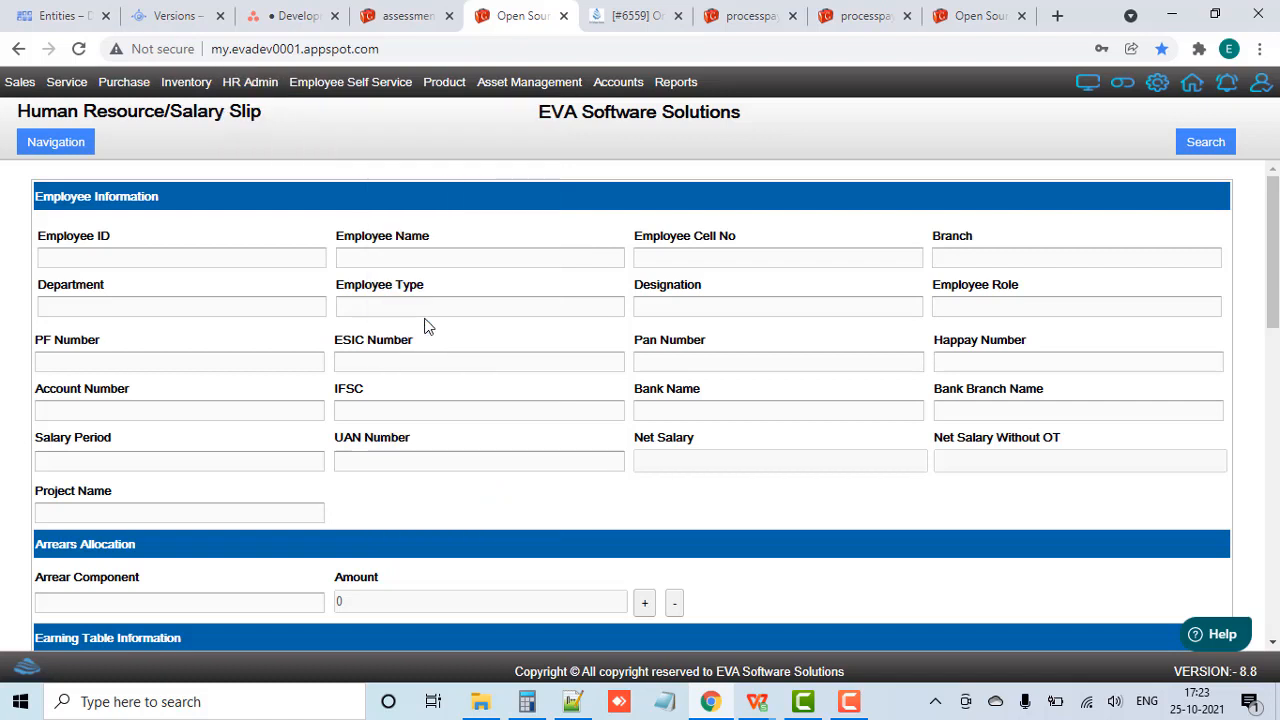
Step: Search the salary slips for month 2021-Sep and project "Sodexo - Maharashtra"
left_click(1207, 142)
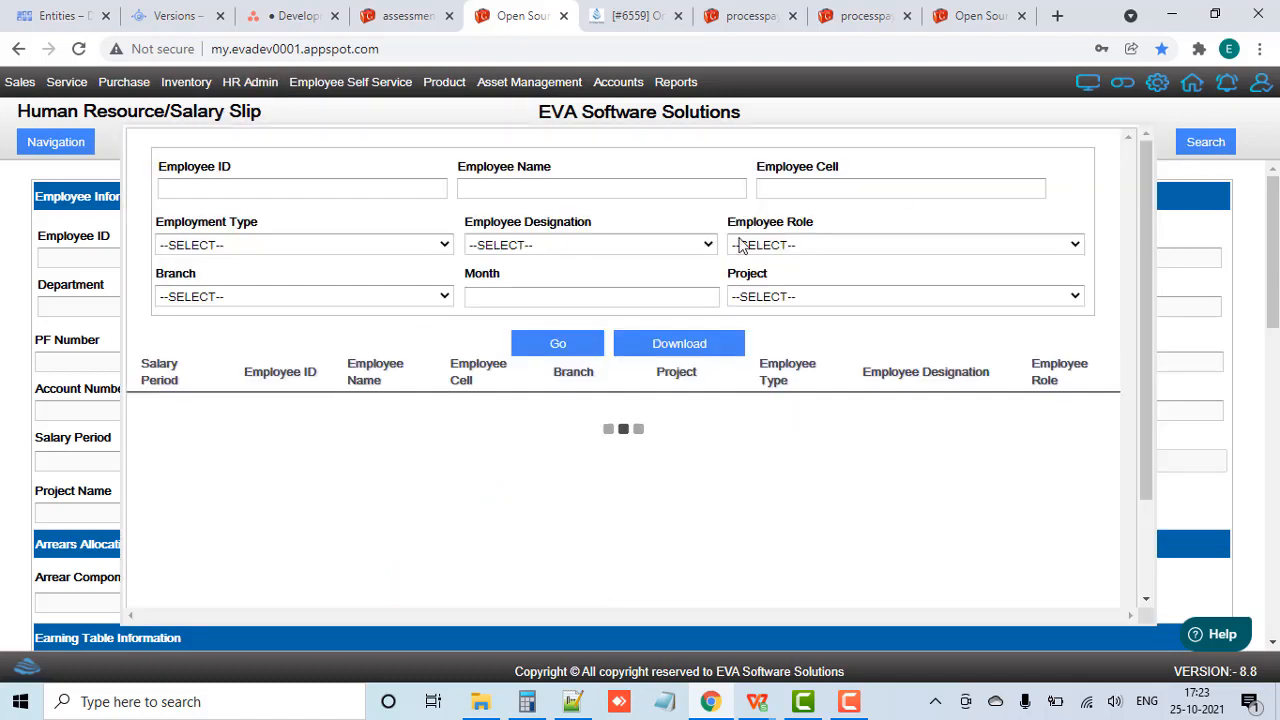
left_click(583, 297)
left_click(499, 360)
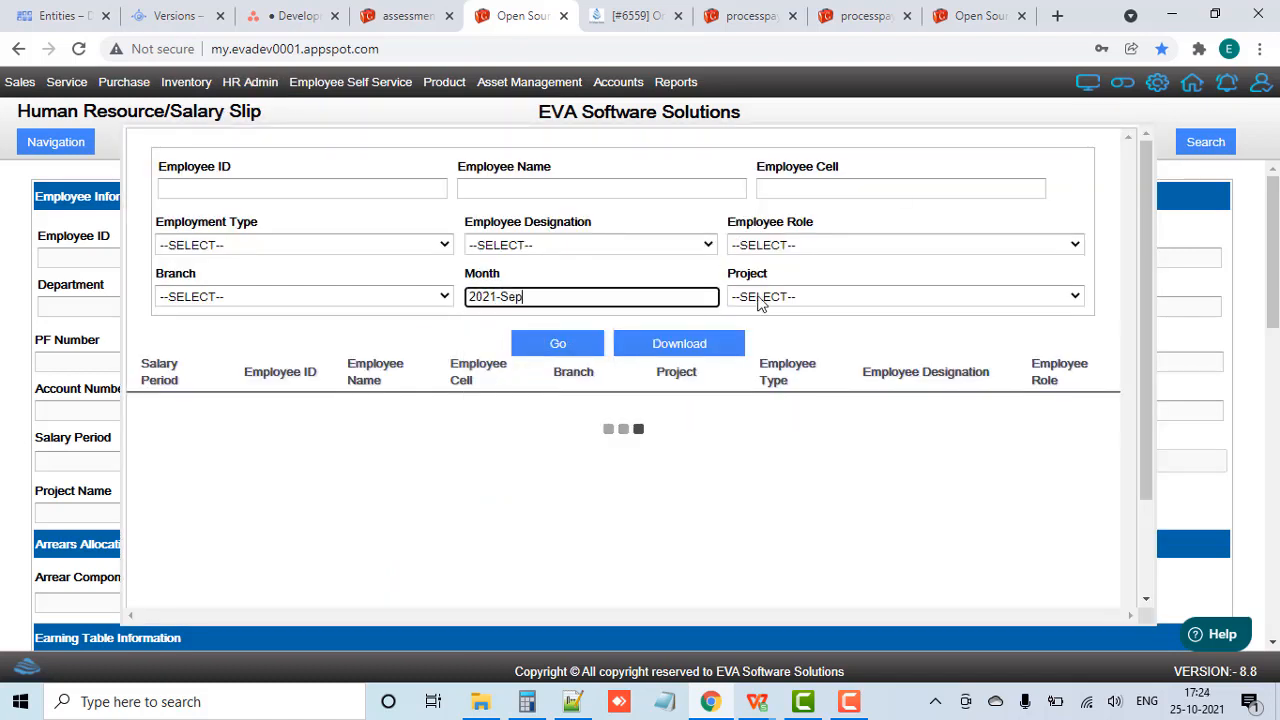
left_click(780, 297)
type("so")
left_click(778, 297)
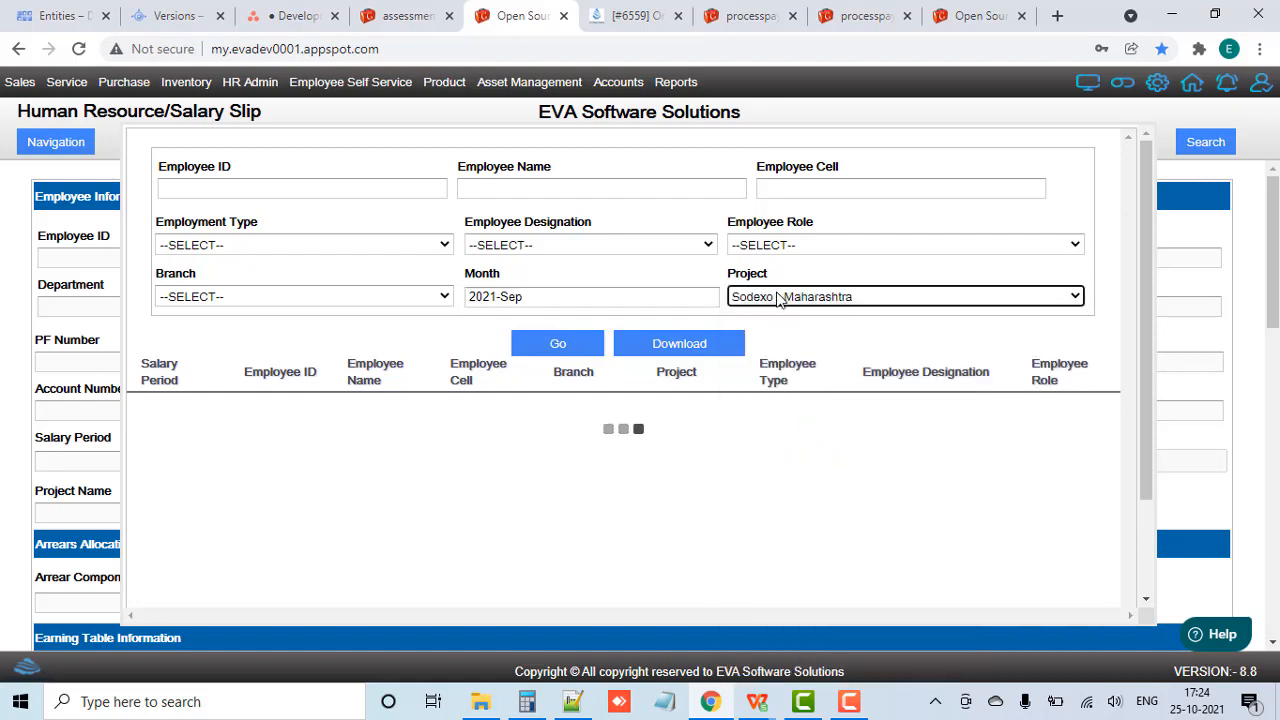
left_click(582, 344)
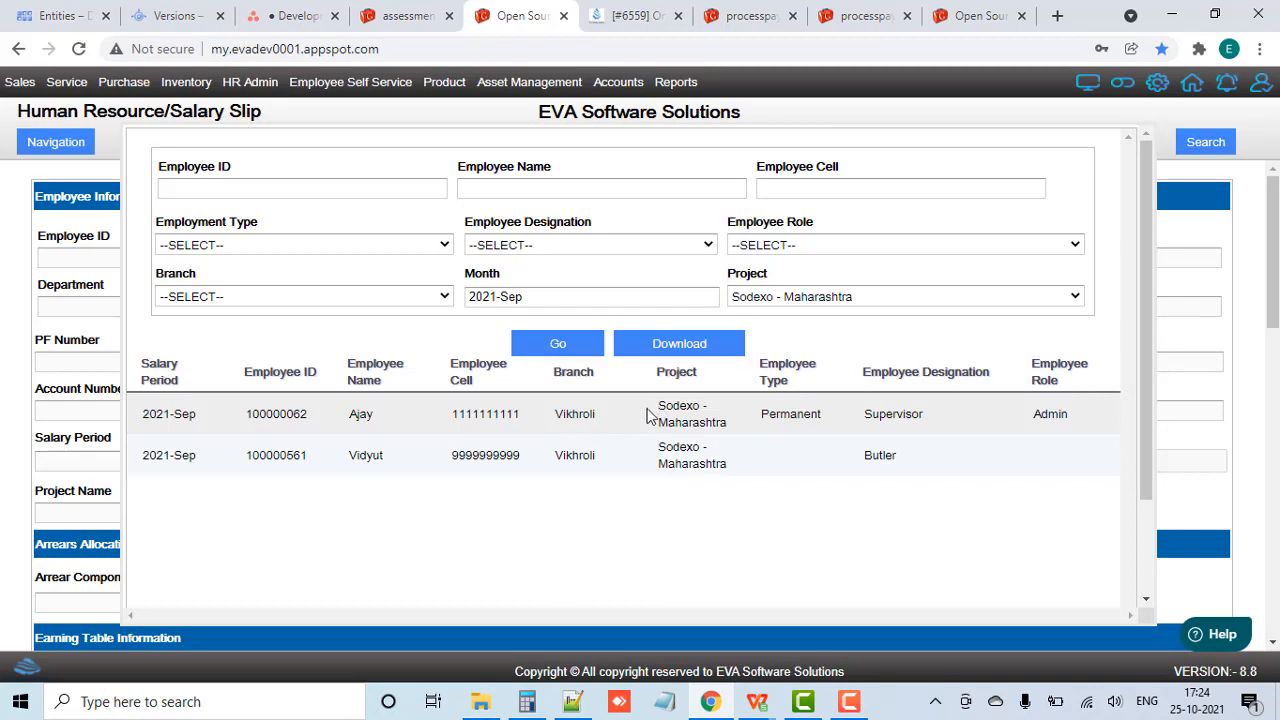
Step: Open the Supervisor's 2021-Sep salary slip and view its printable payslip to examine the arrears
left_click(622, 420)
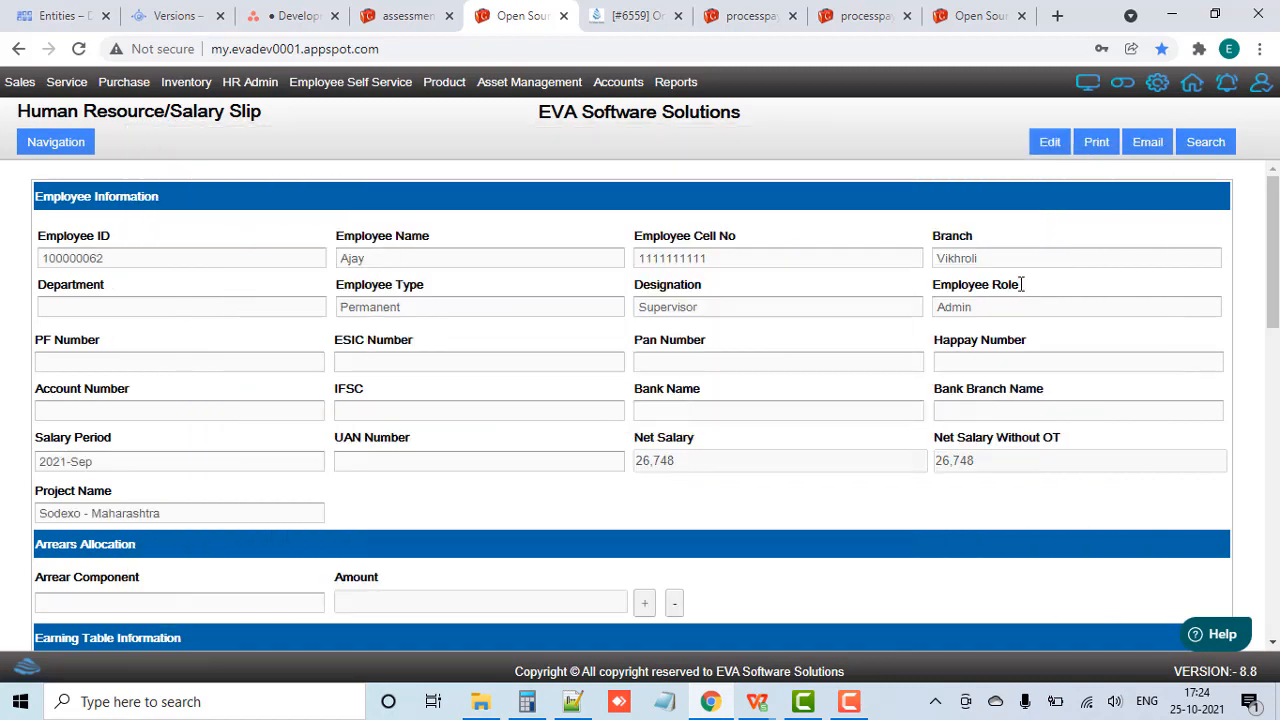
left_click(1110, 150)
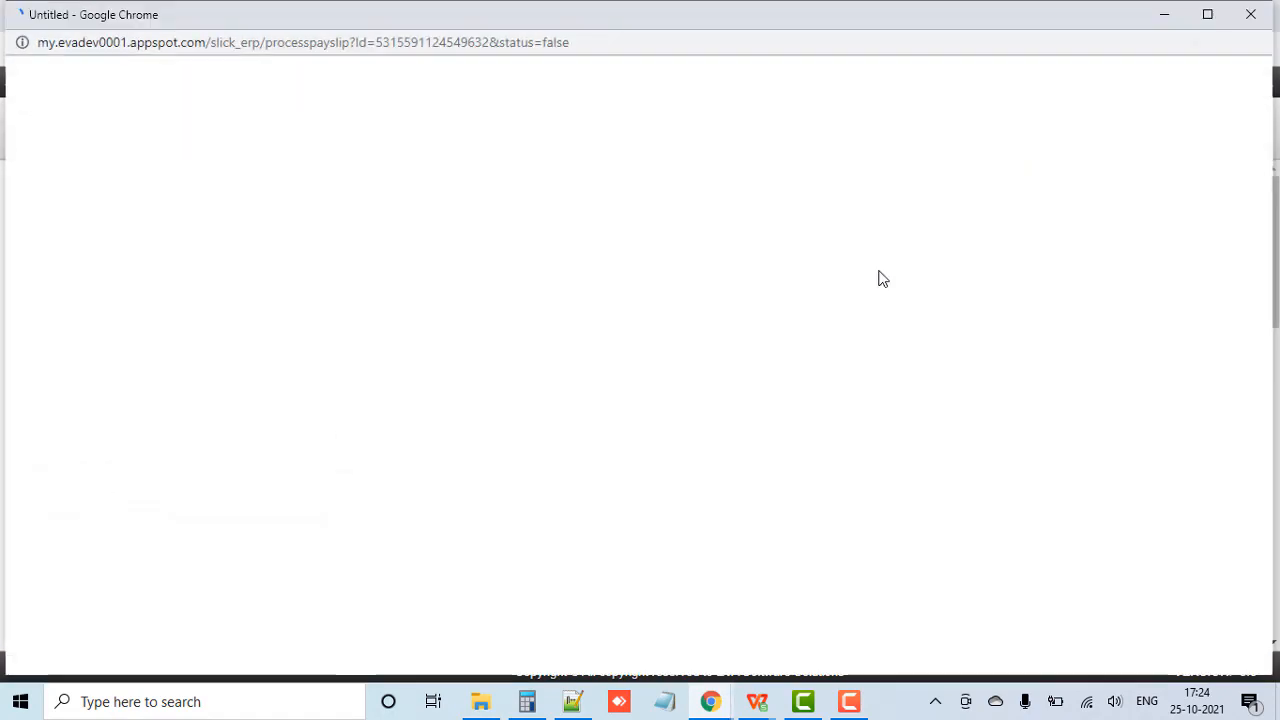
left_click(1196, 17)
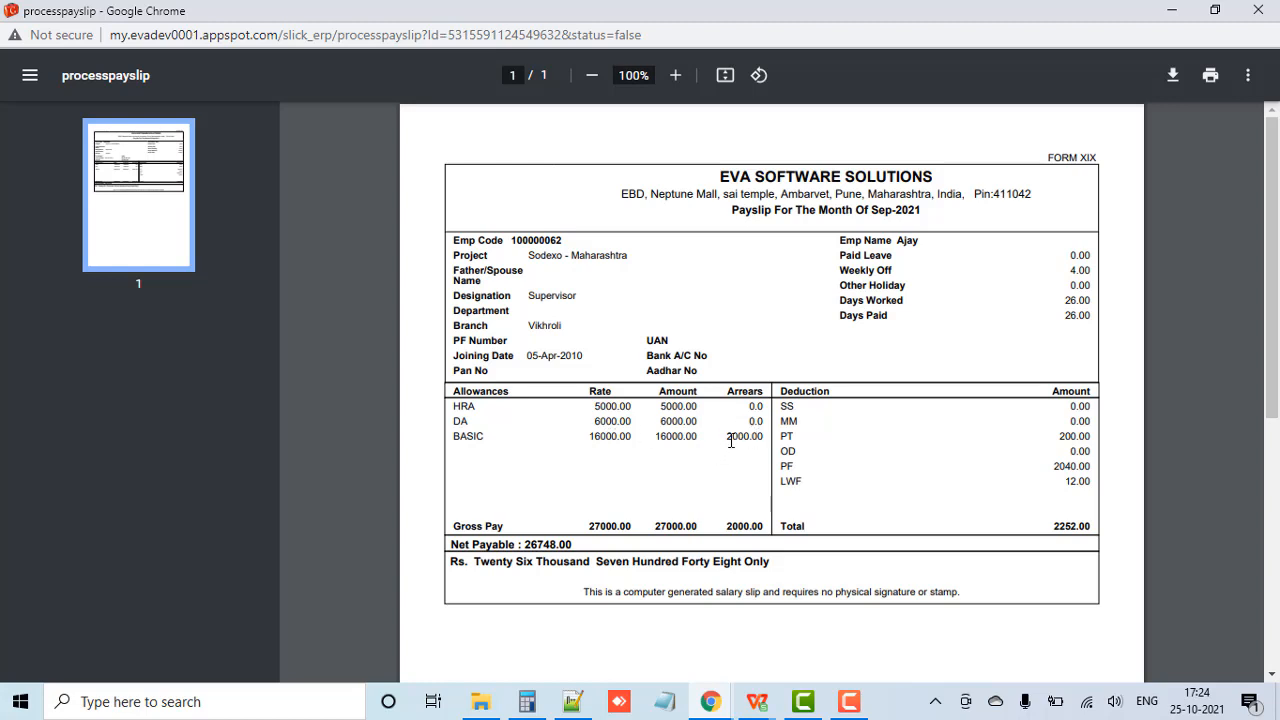
Step: Append "- 14000 = 2000" to the September Basic line in the Training.txt notes in Notepad++
left_click_drag(729, 441, 767, 441)
left_click(673, 480)
left_click(574, 701)
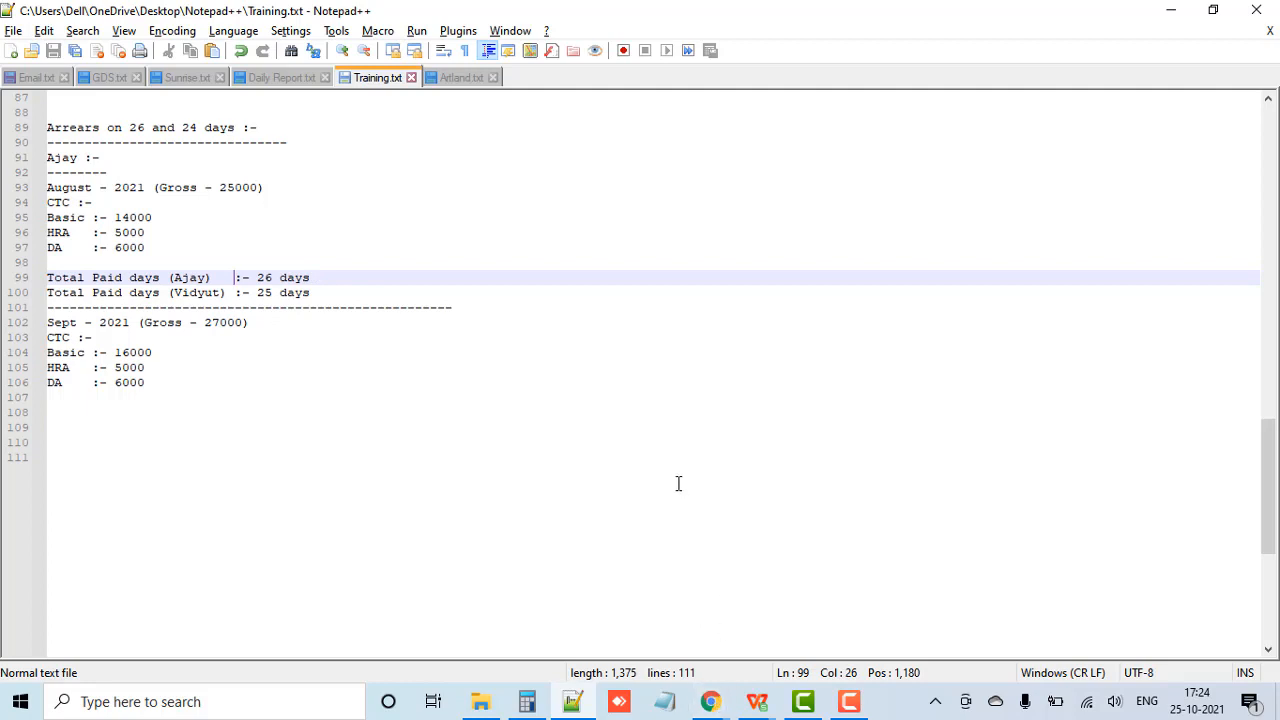
left_click(207, 351)
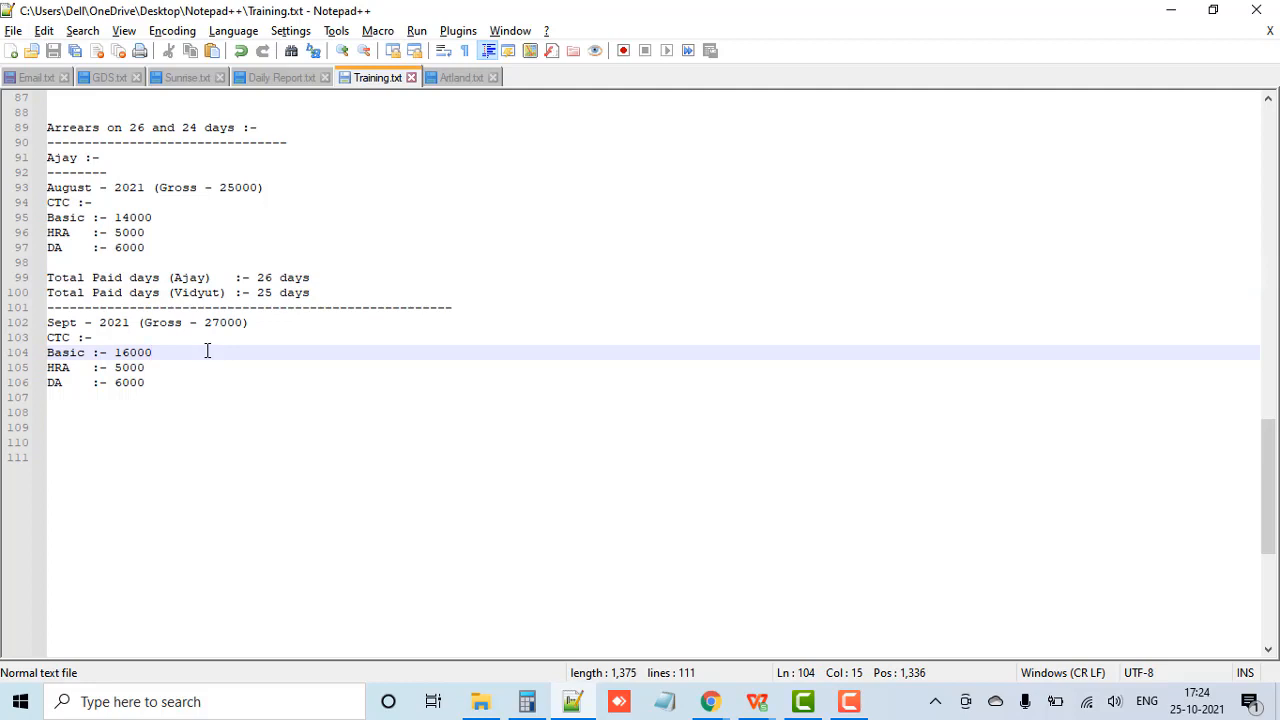
type("- ")
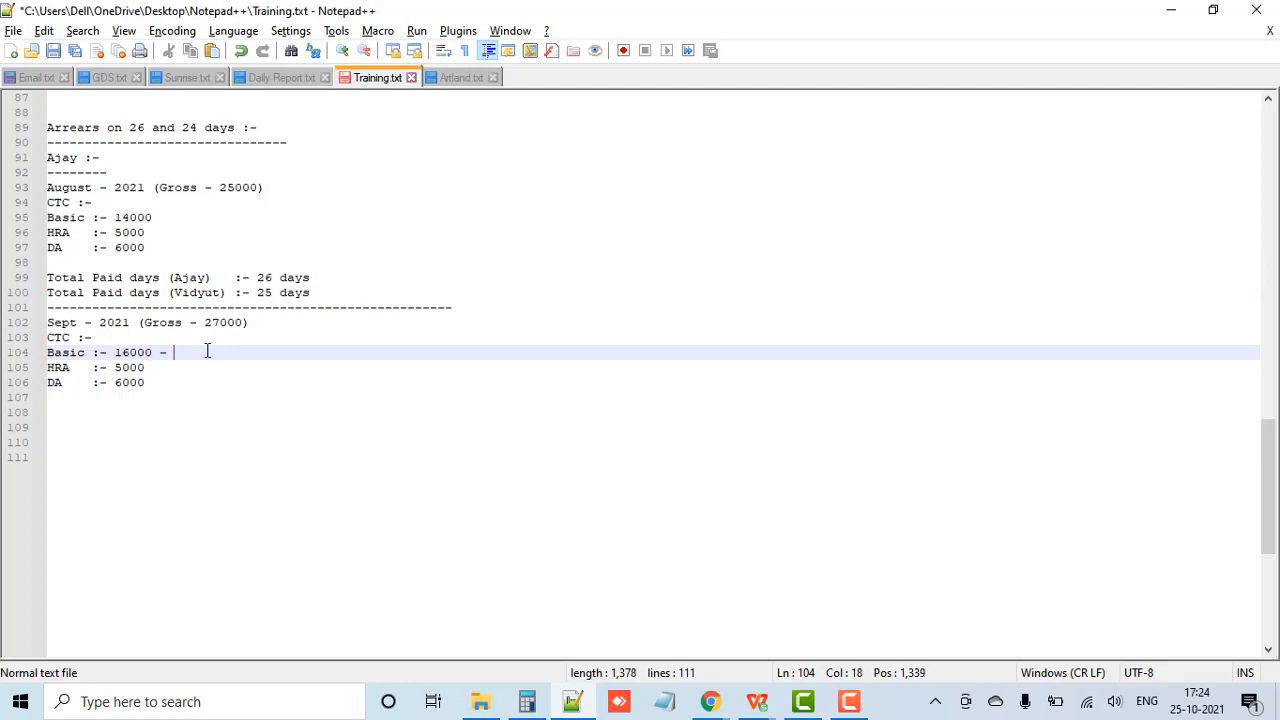
type("14000 = 2000")
Step: Calculate the Supervisor's August arrears in Calculator by dividing 2000 by 26 and multiplying by 26 paid days
left_click(527, 700)
type("2000")
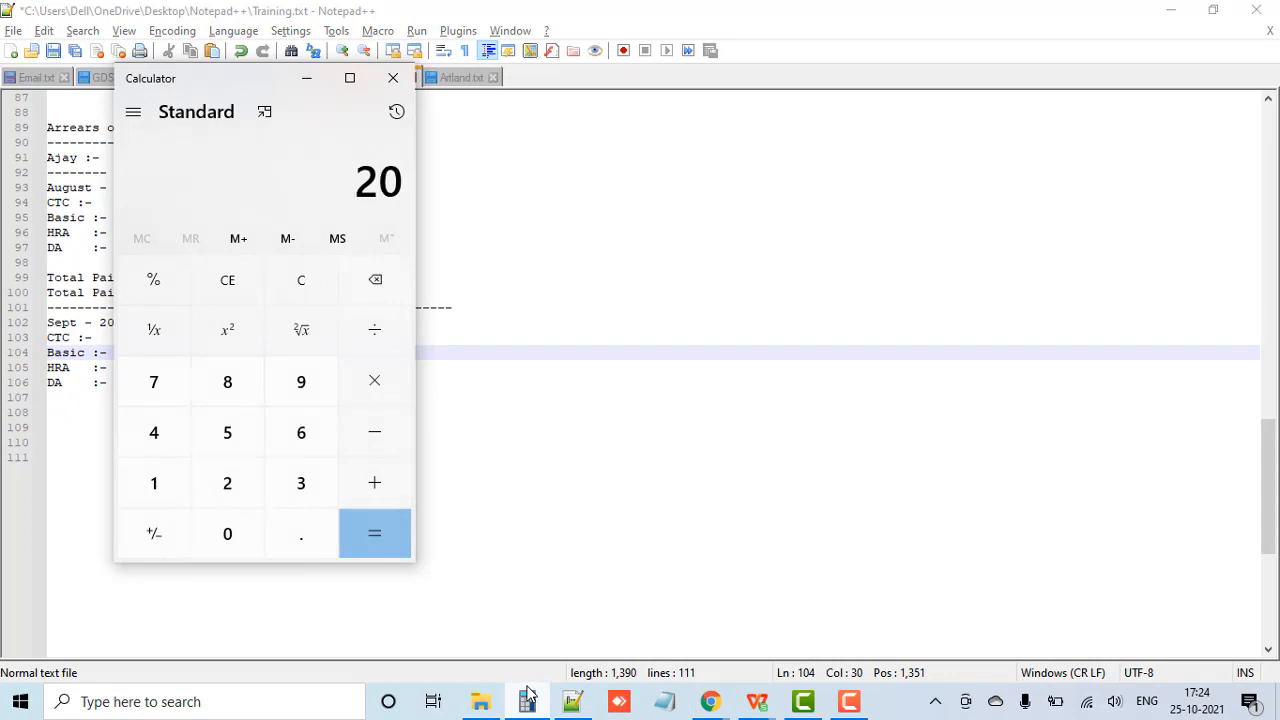
key("slash")
type("26")
key("Return")
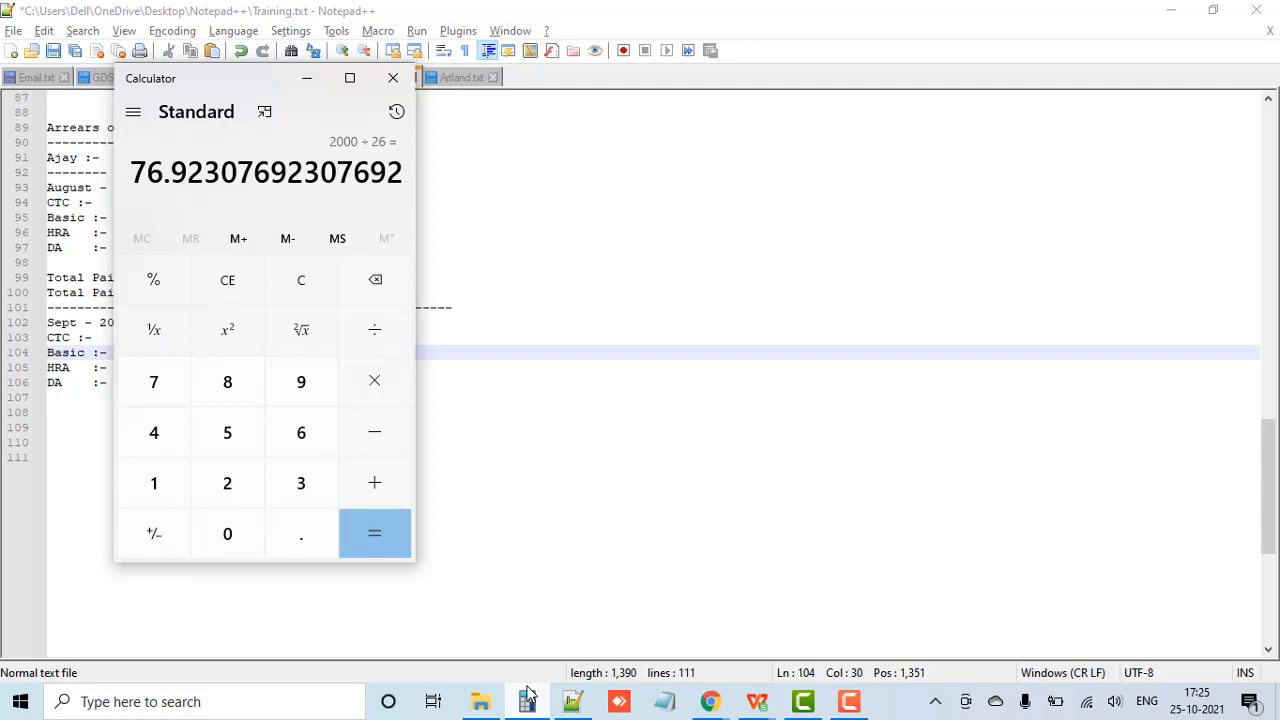
key("asterisk")
type("26")
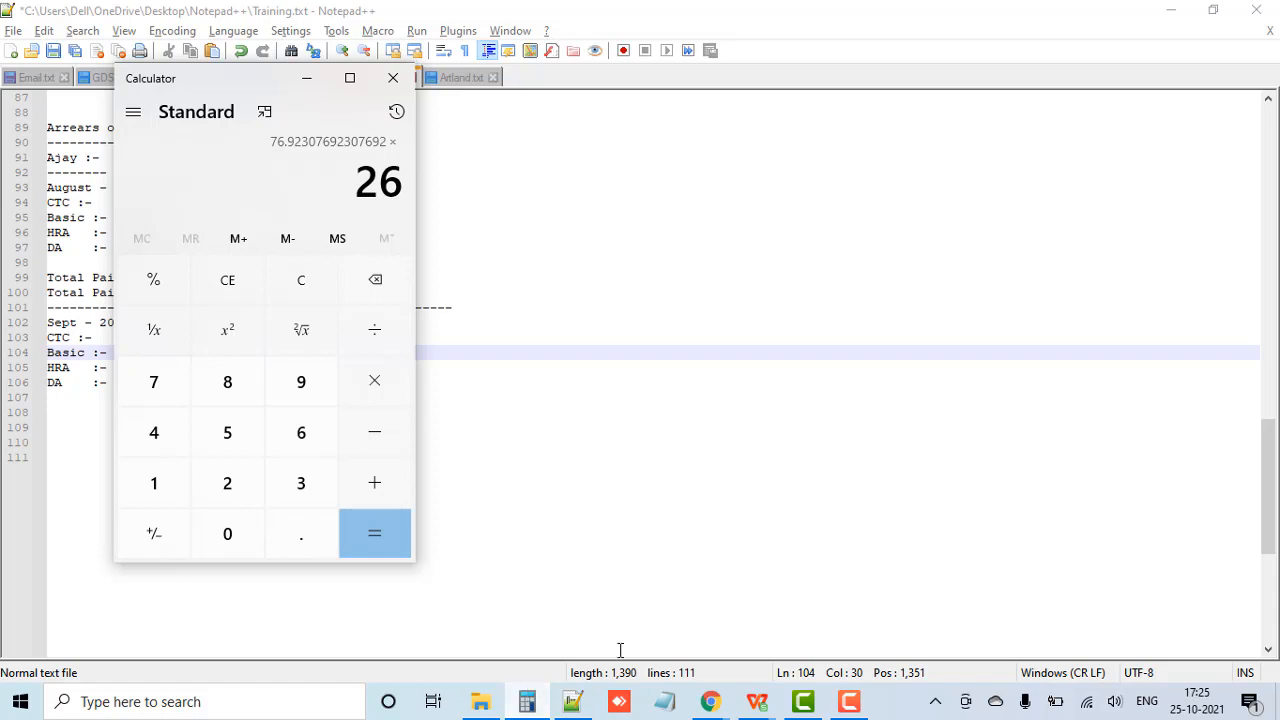
key("Return")
Step: Compare the calculated arrears with the BASIC arrears on the Supervisor's payslip in Chrome, and close that payslip
left_click(780, 654)
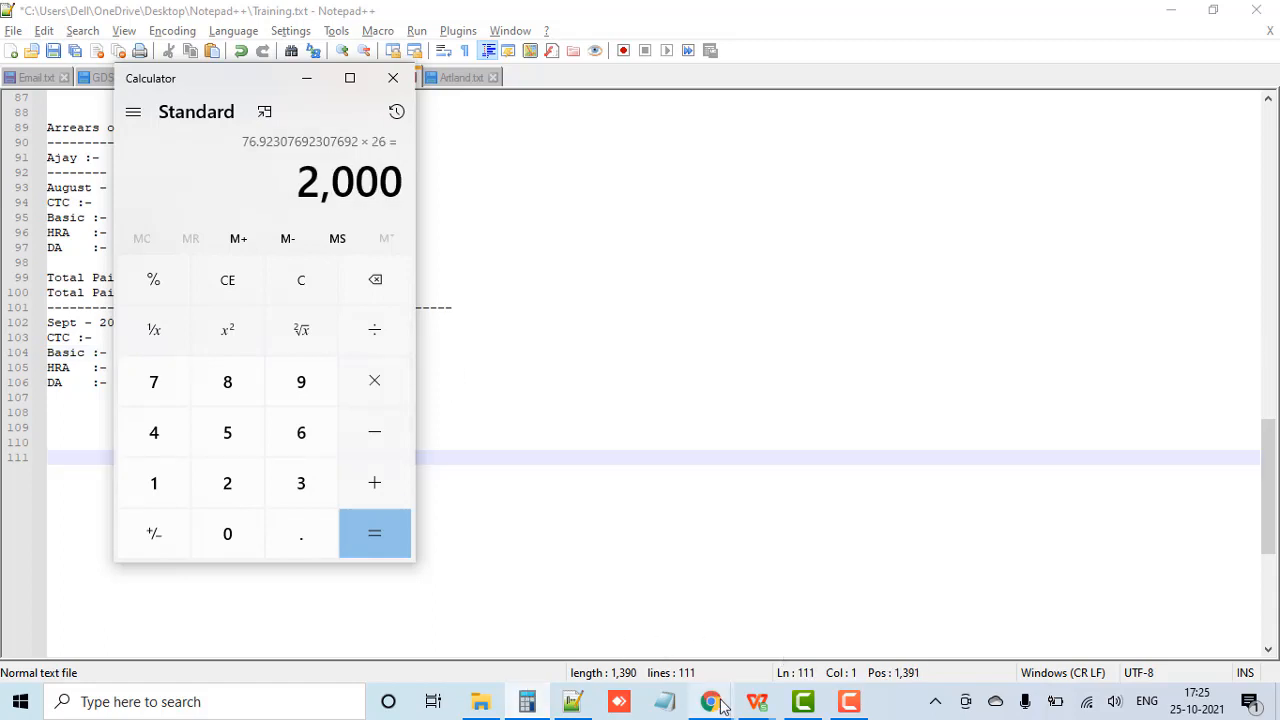
mouse_move(722, 706)
left_click(814, 620)
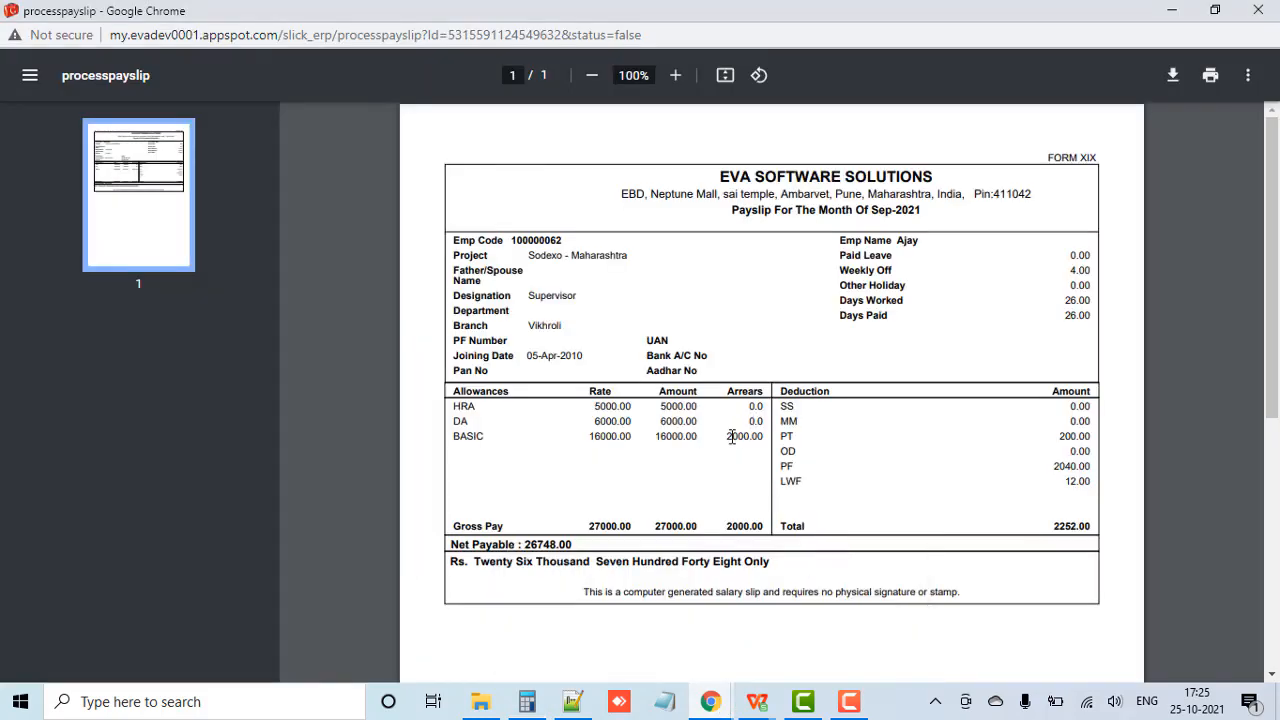
left_click_drag(725, 437, 766, 436)
left_click(1260, 10)
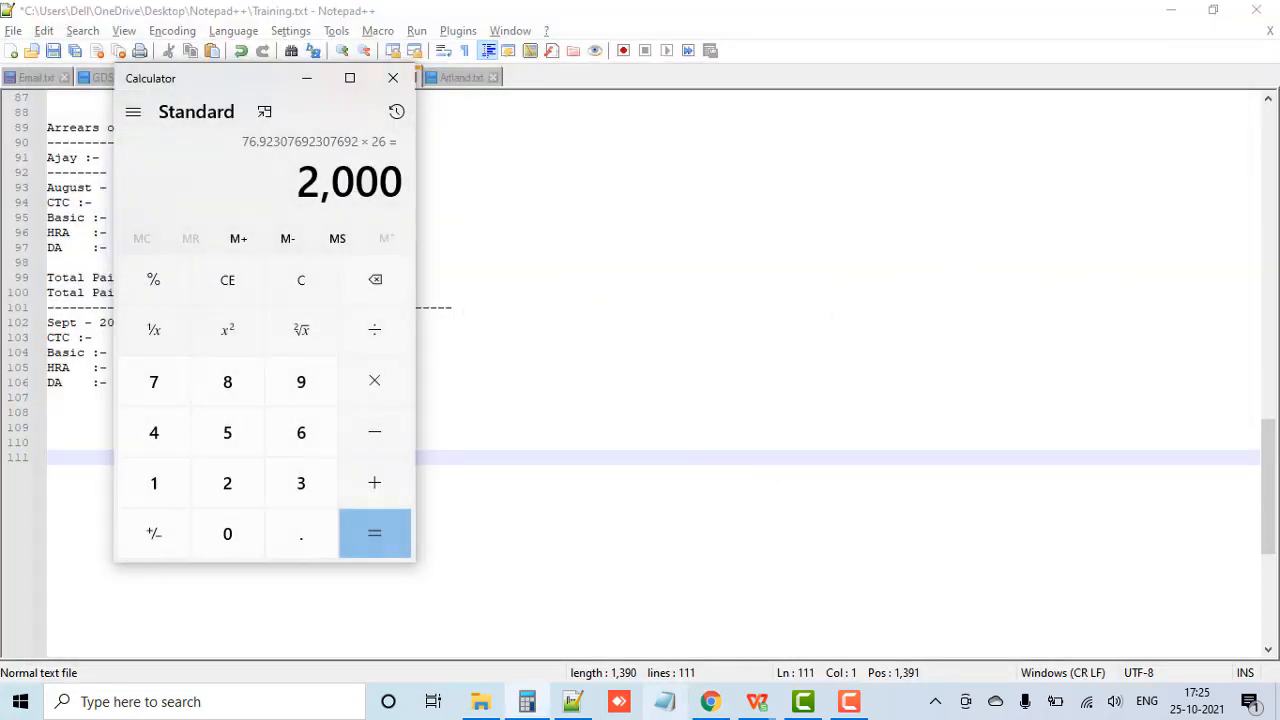
Step: Open the Butler's 2021-Sep salary slip from the search results in Chrome and view its printable payslip maximized
left_click(710, 701)
left_click(1207, 145)
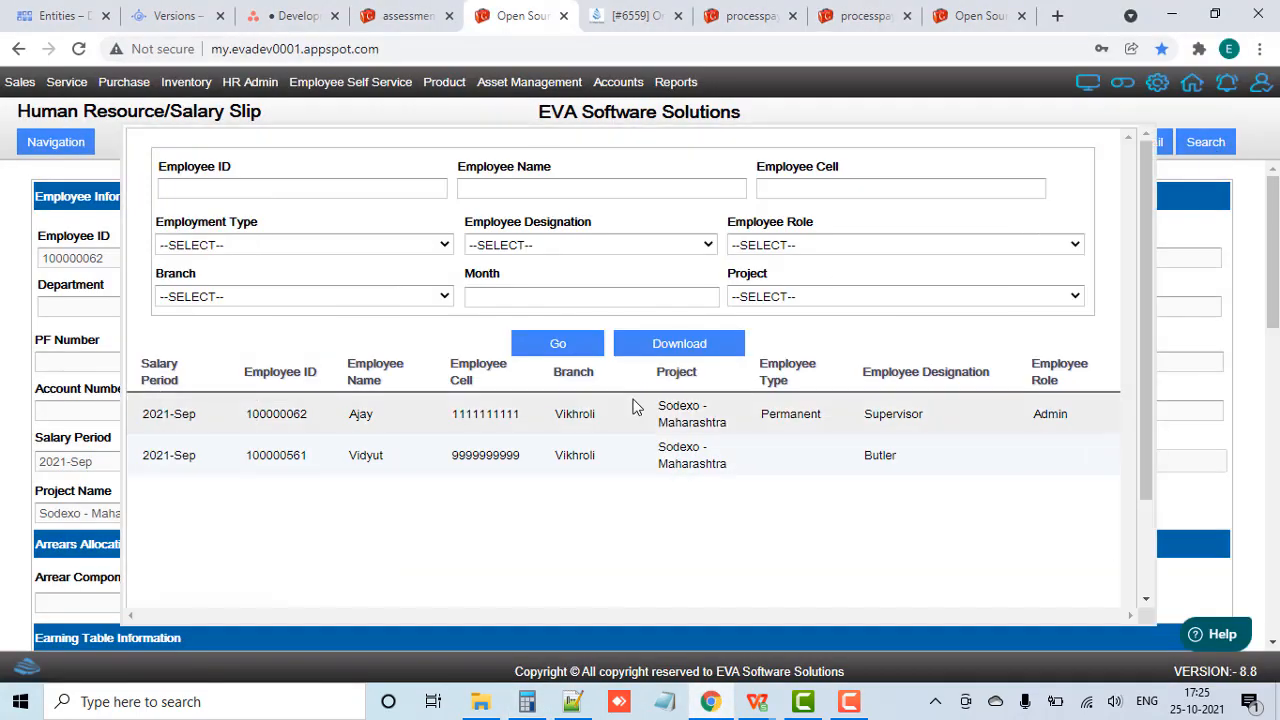
left_click(565, 455)
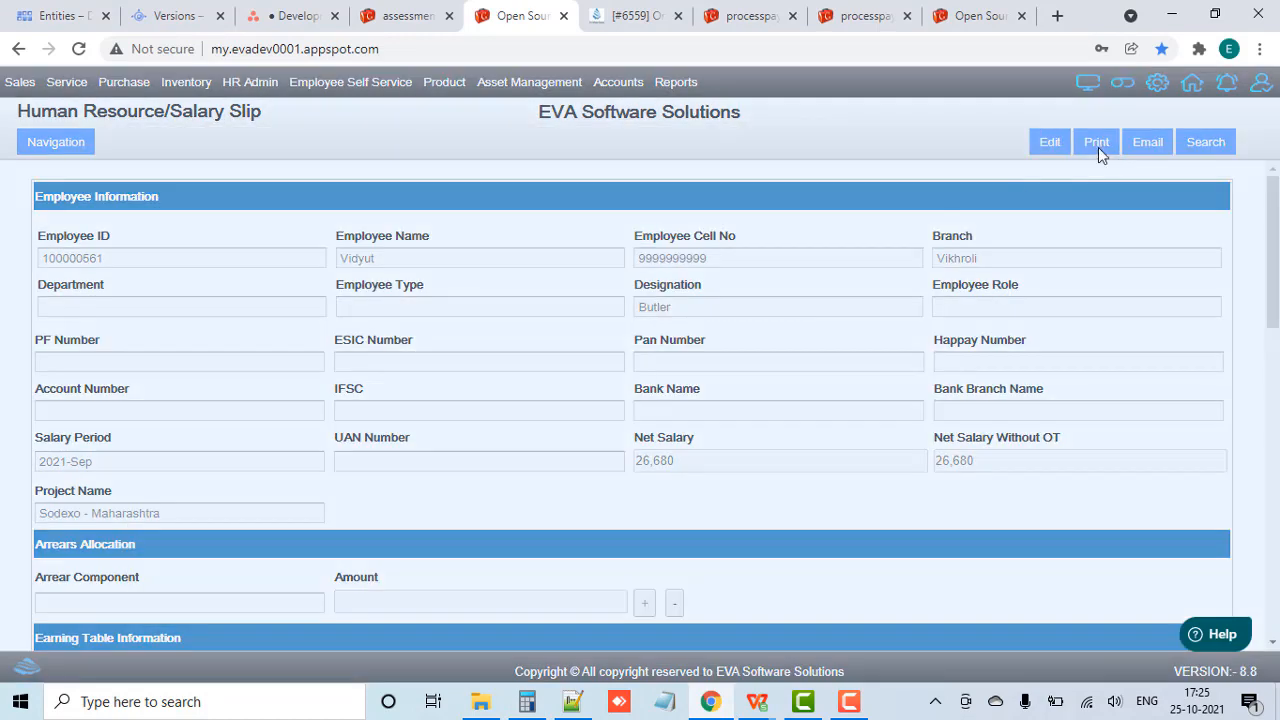
left_click(1097, 143)
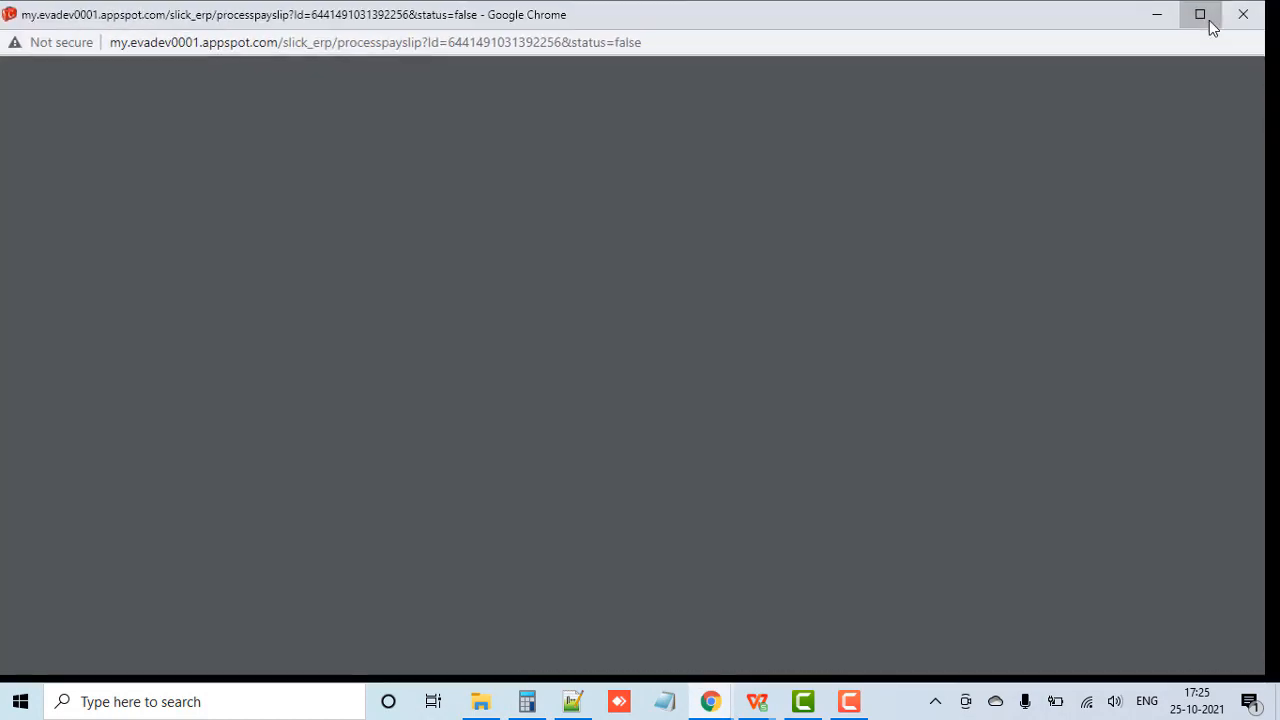
left_click(1207, 18)
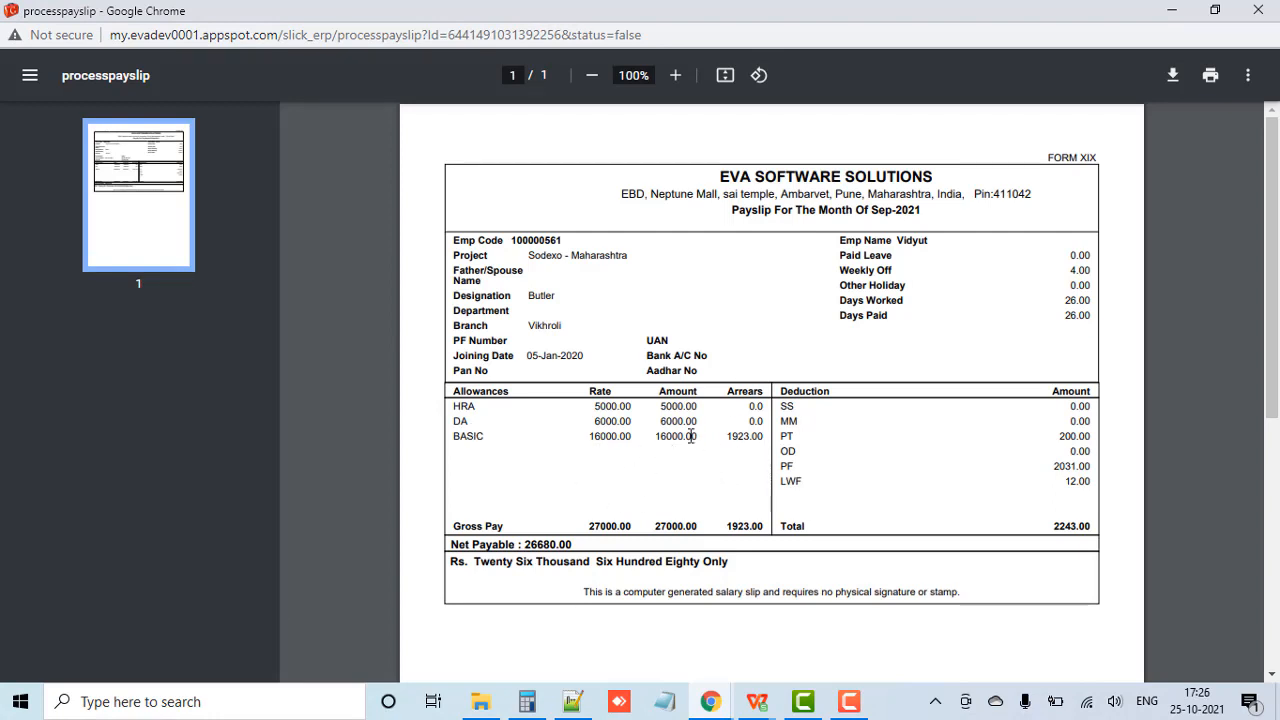
Step: Calculate the Butler's August arrears in Calculator by dividing 2000 by 26 and multiplying by the 25 paid days in the notes
left_click(660, 703)
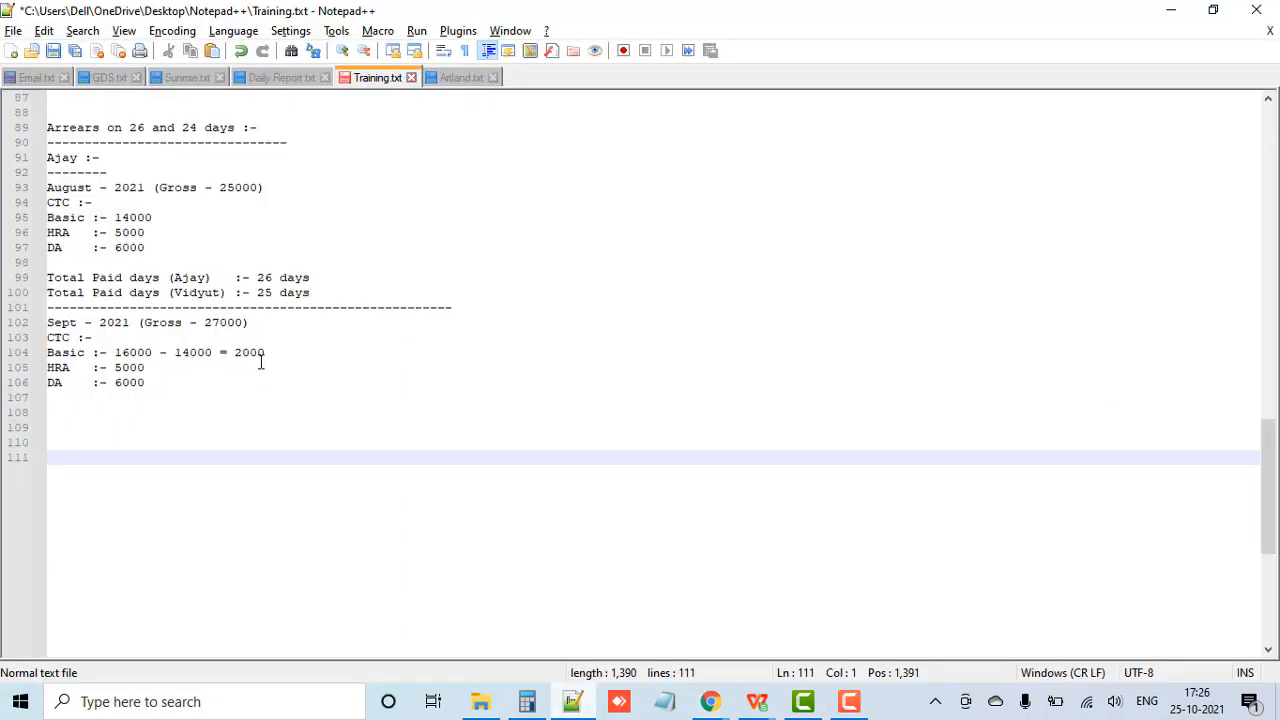
left_click(527, 703)
type("2")
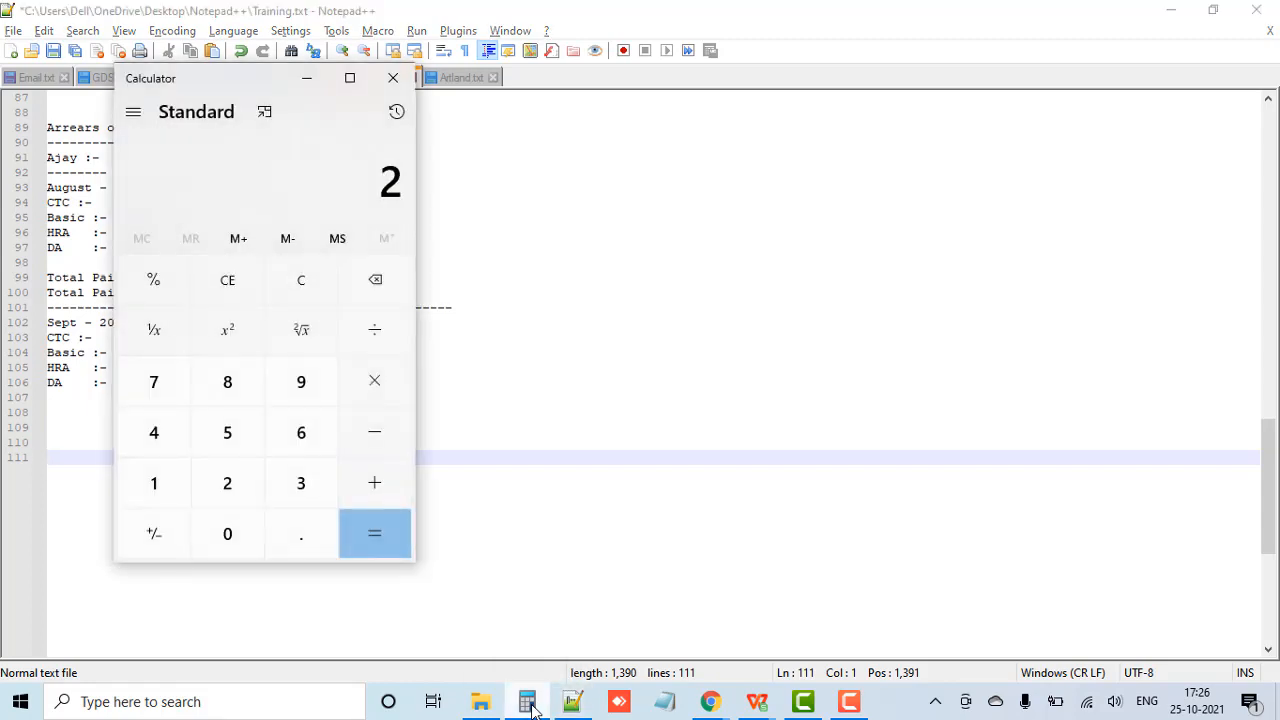
type("000")
type("/26")
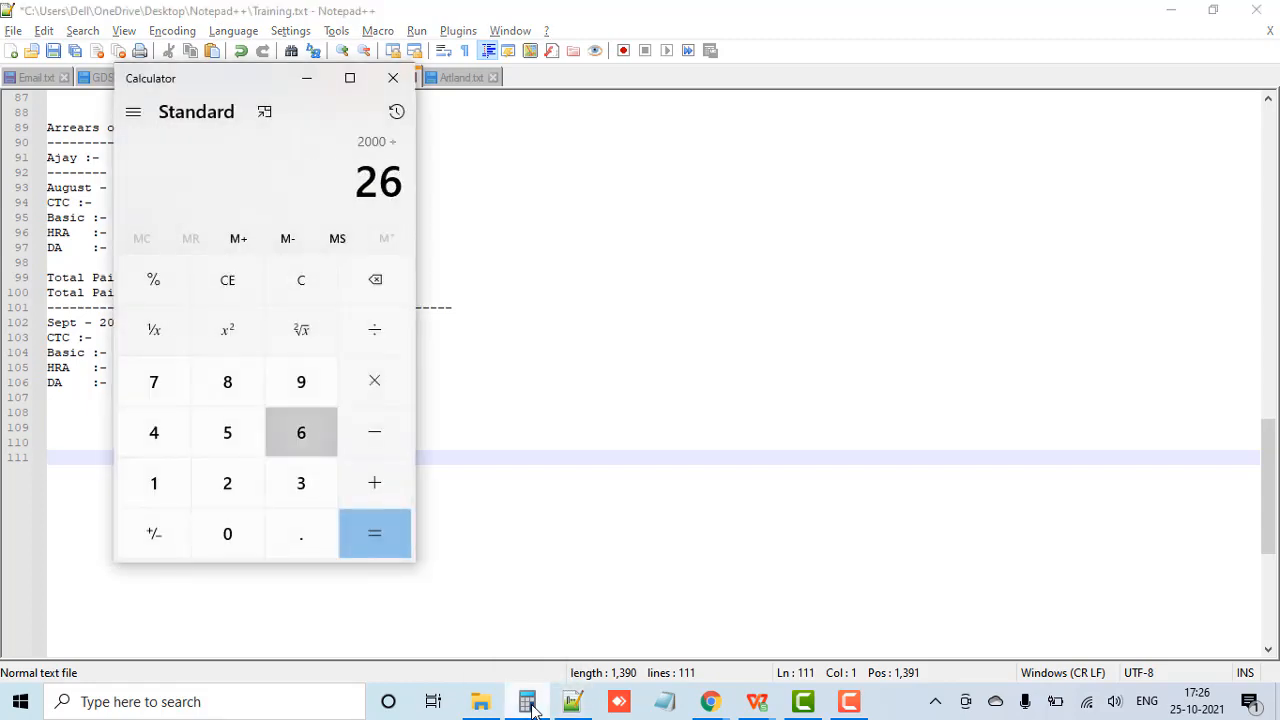
key("Return")
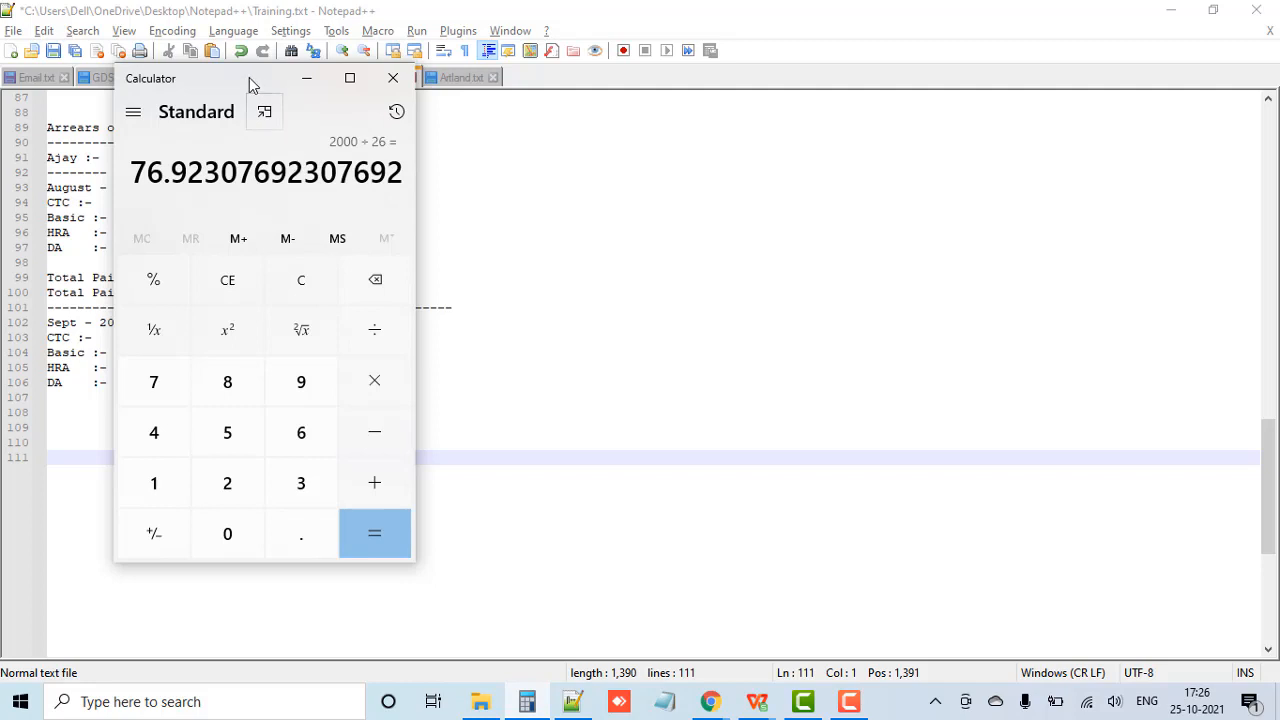
left_click_drag(249, 77, 754, 86)
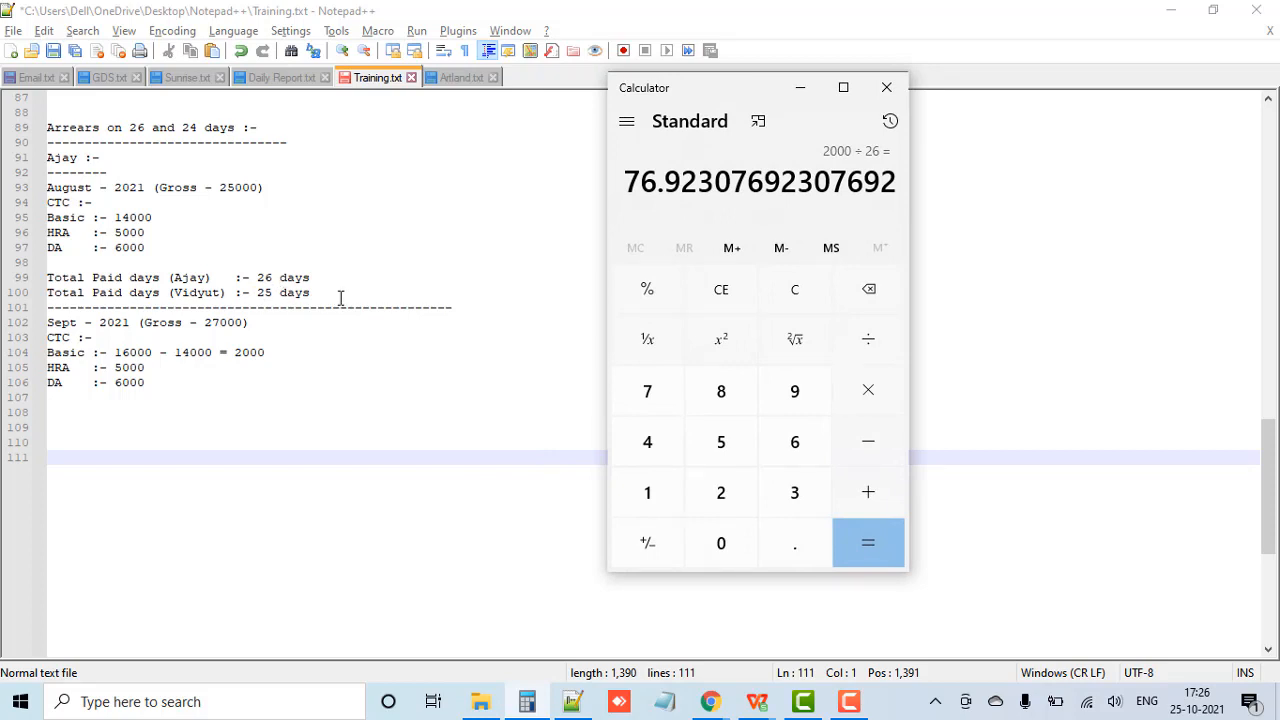
key("asterisk")
type("25")
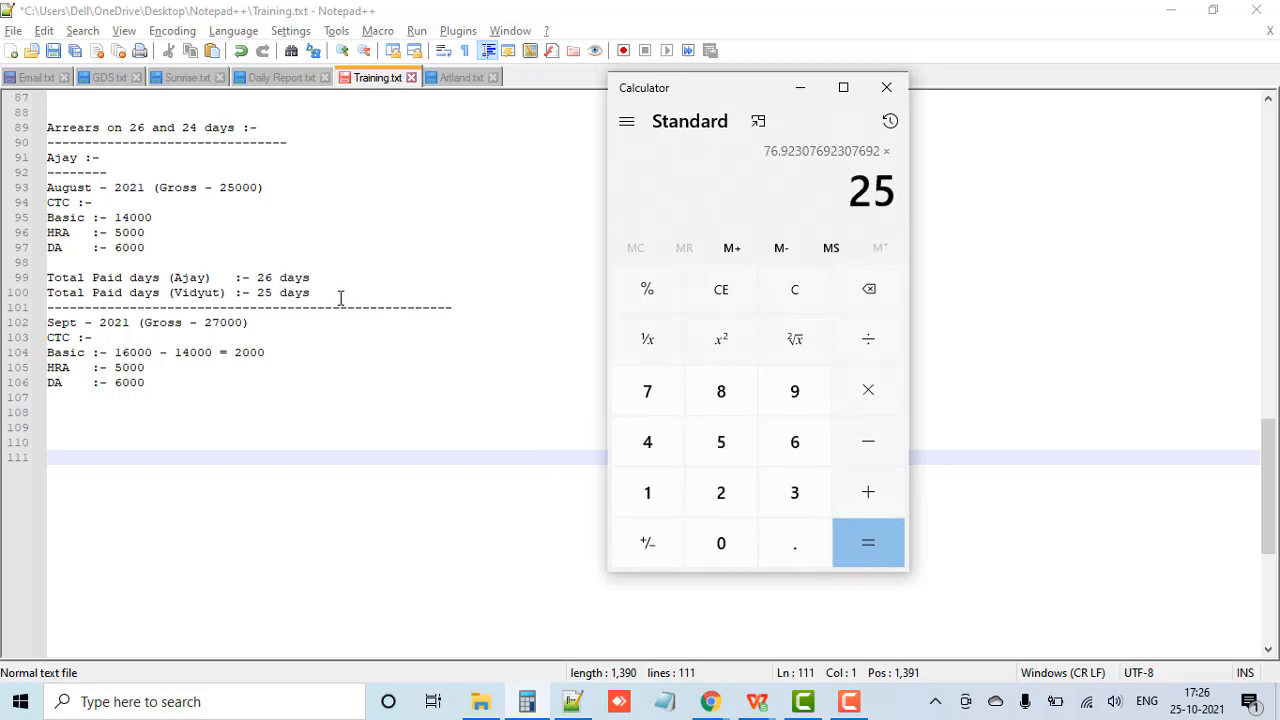
key("Return")
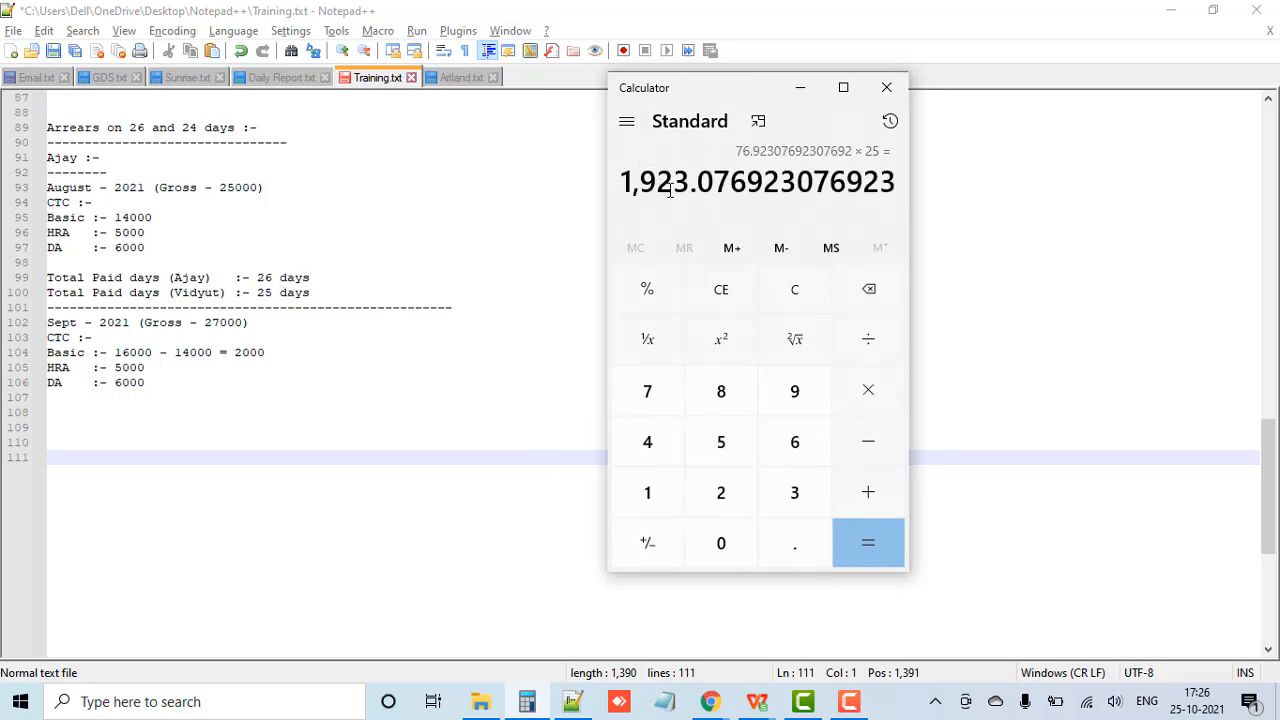
Step: Place the Calculator result beside the Butler's payslip in Chrome and compare it with the BASIC arrears
left_click(720, 690)
left_click(800, 630)
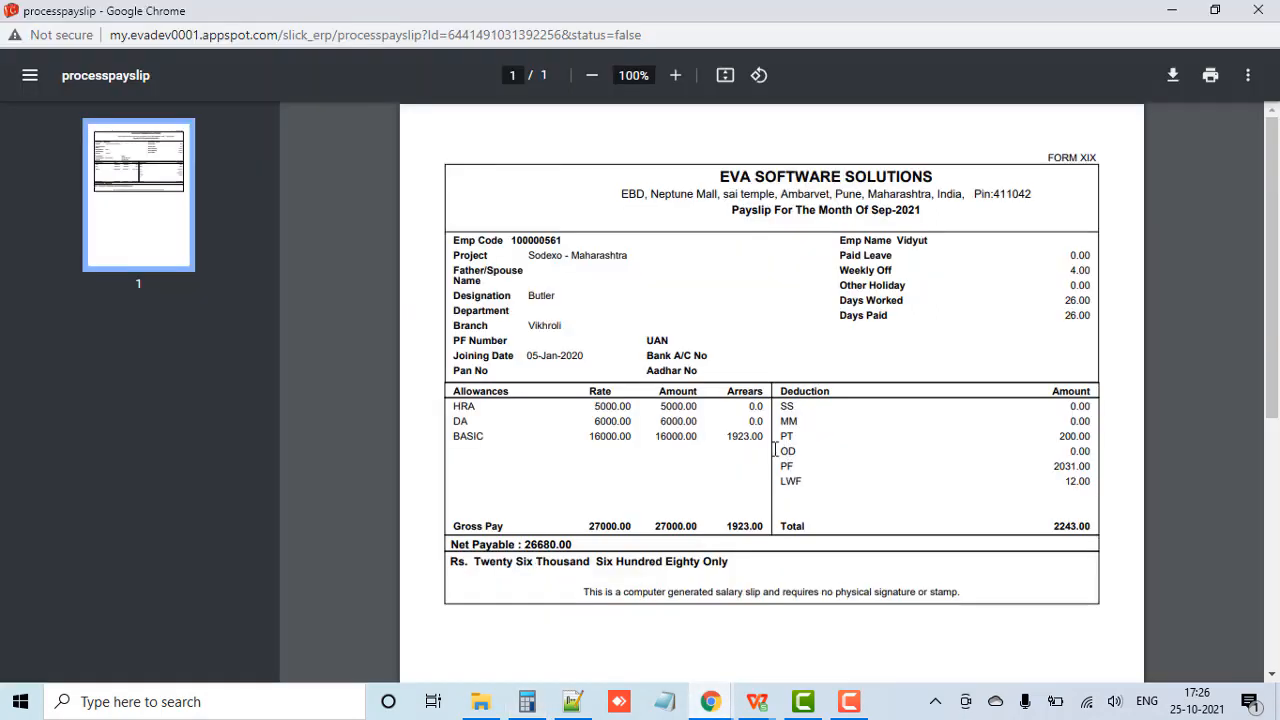
left_click(527, 701)
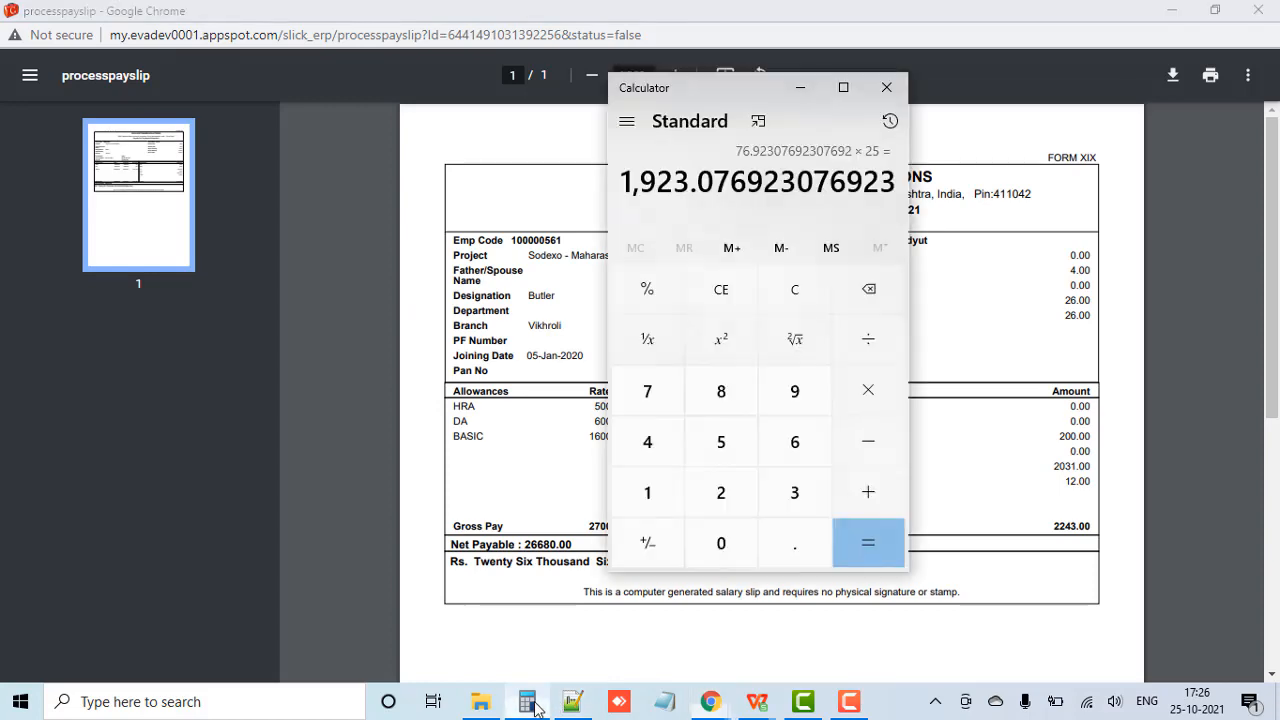
left_click_drag(745, 88, 240, 150)
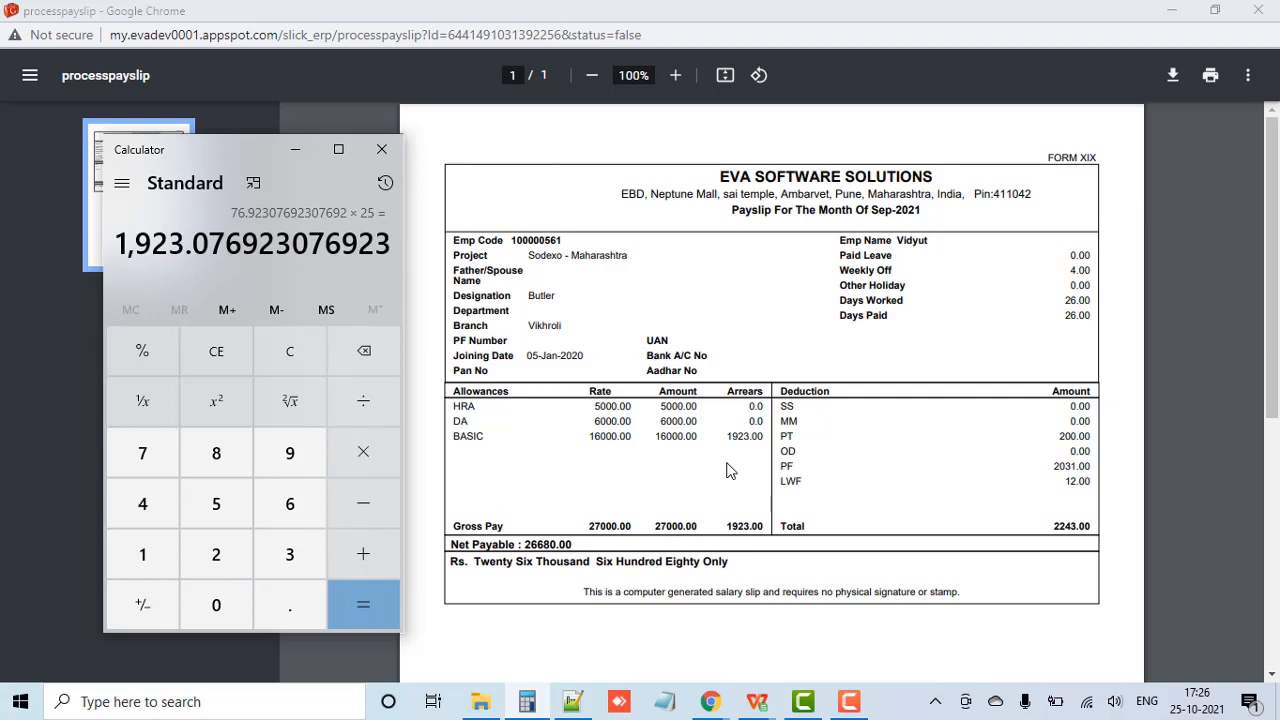
left_click(855, 465)
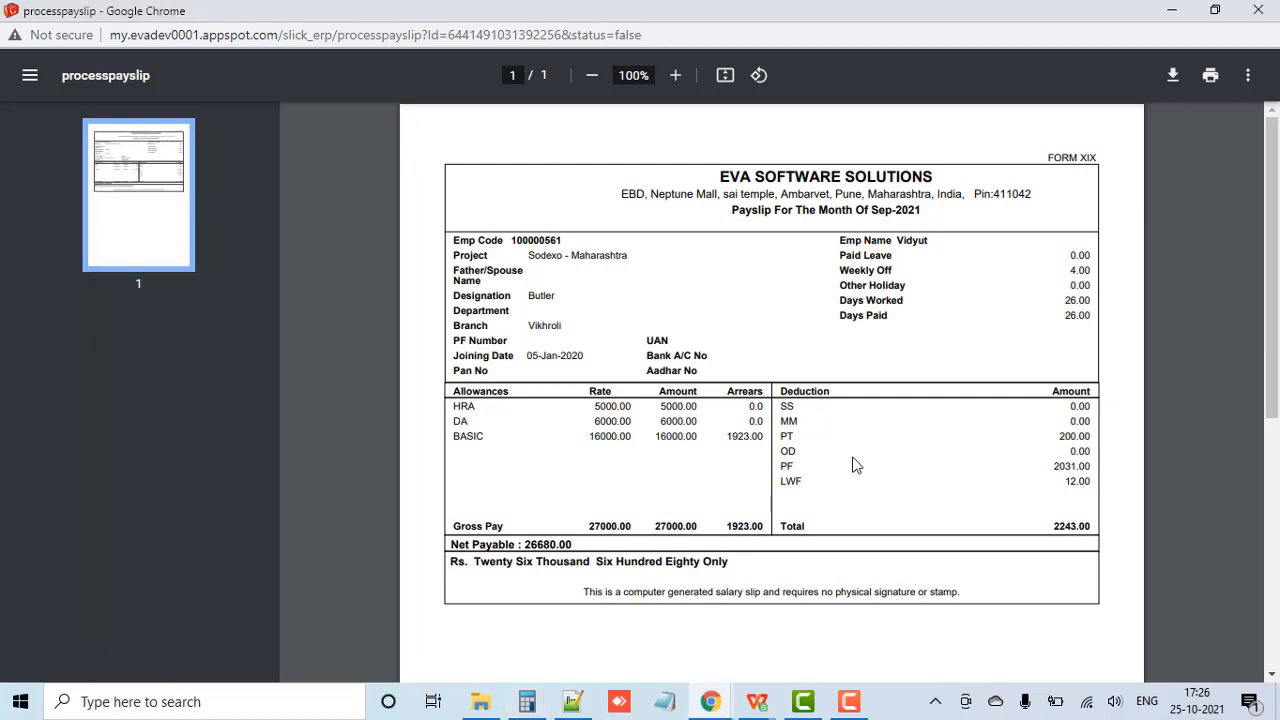